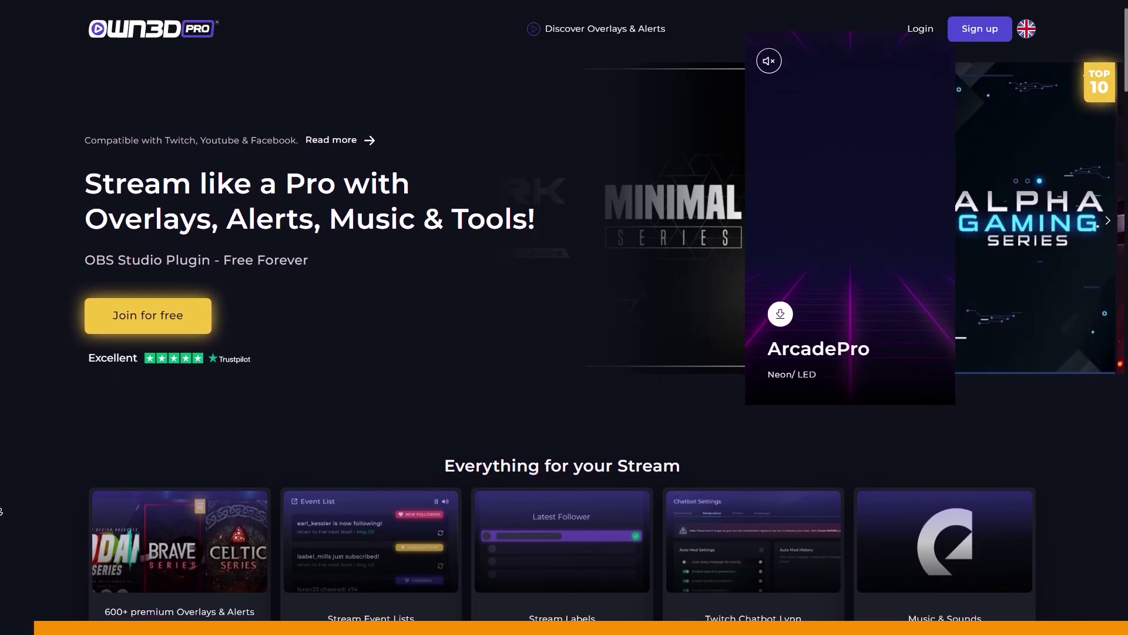
Scroll down through the OWN3D Pro homepage's feature sections
scroll(564, 317, down, 1)
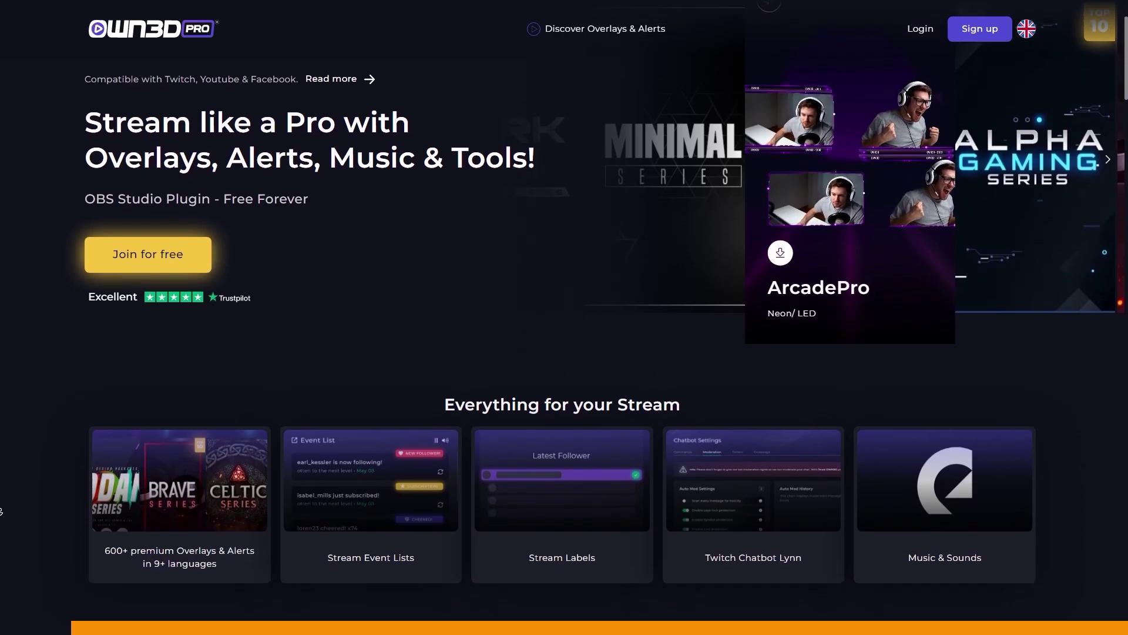
scroll(1, 511, down, 1)
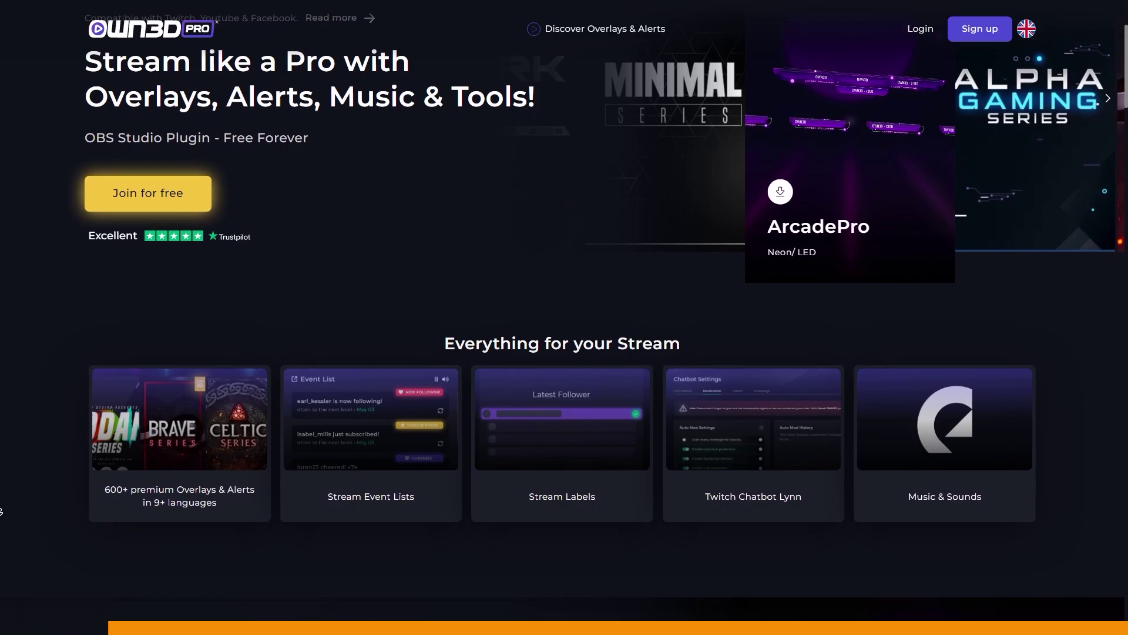
scroll(1, 511, down, 1)
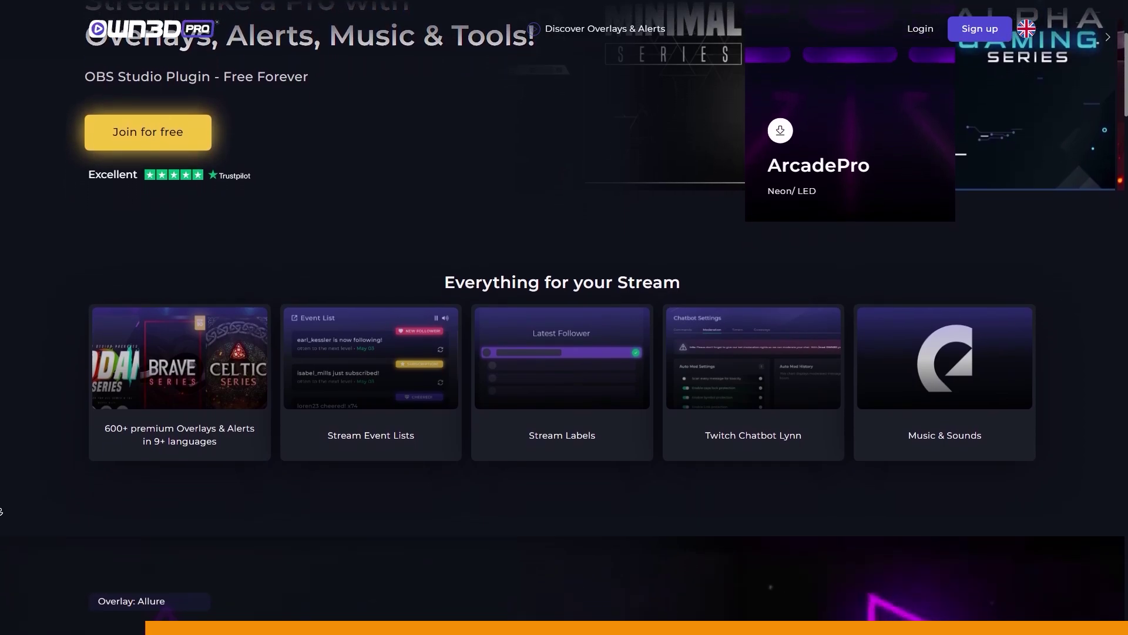
scroll(1, 510, down, 1)
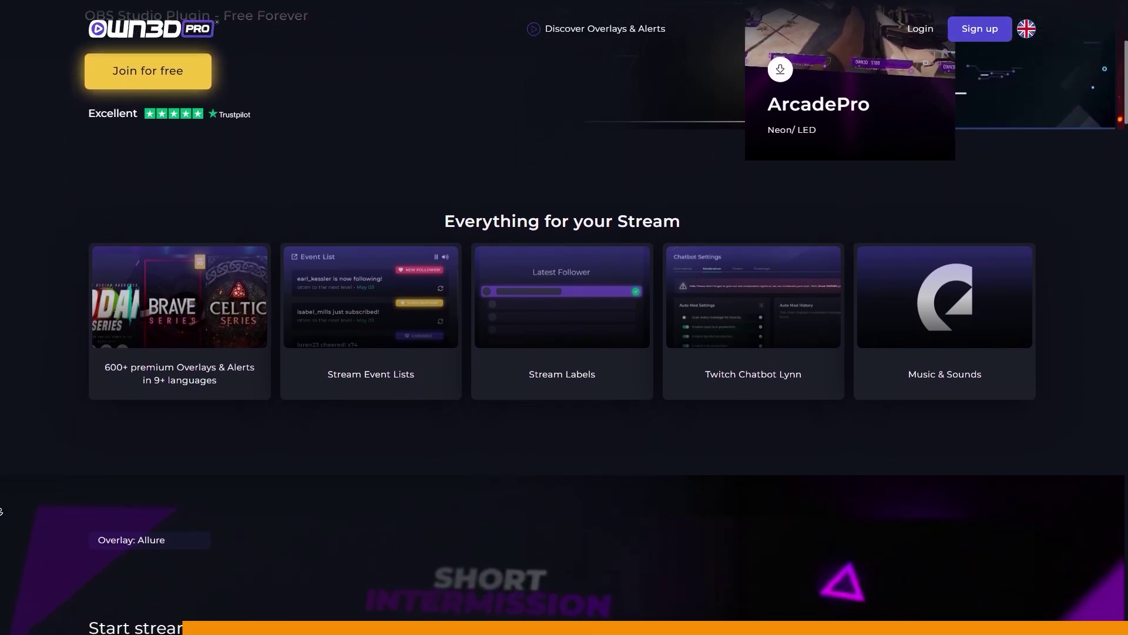
scroll(1124, 355, down, 6)
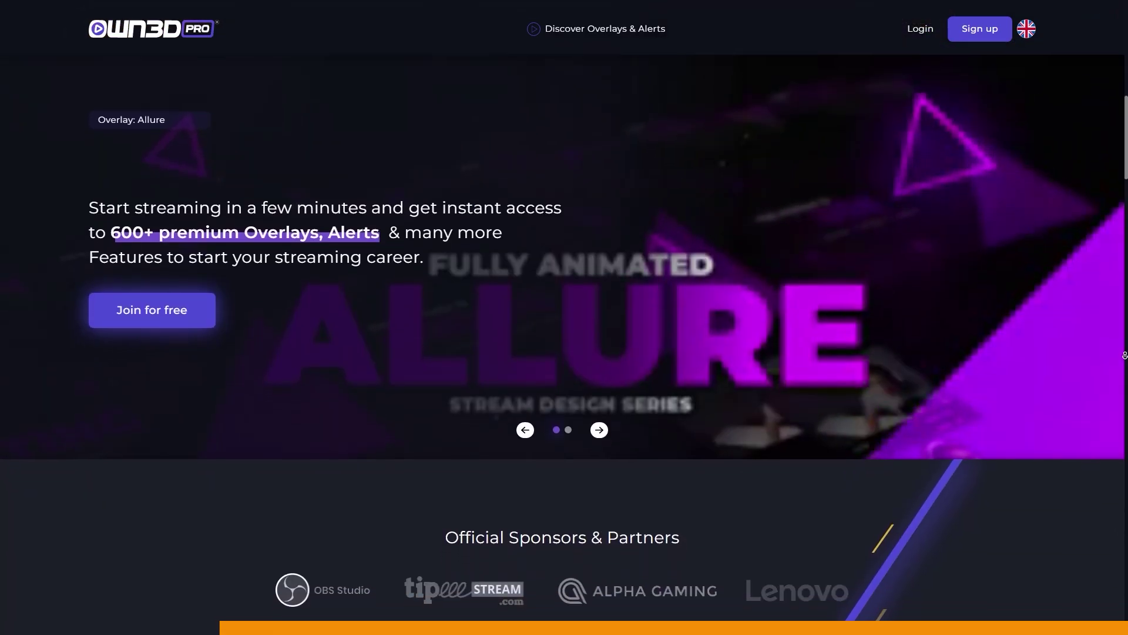
scroll(1124, 355, down, 2)
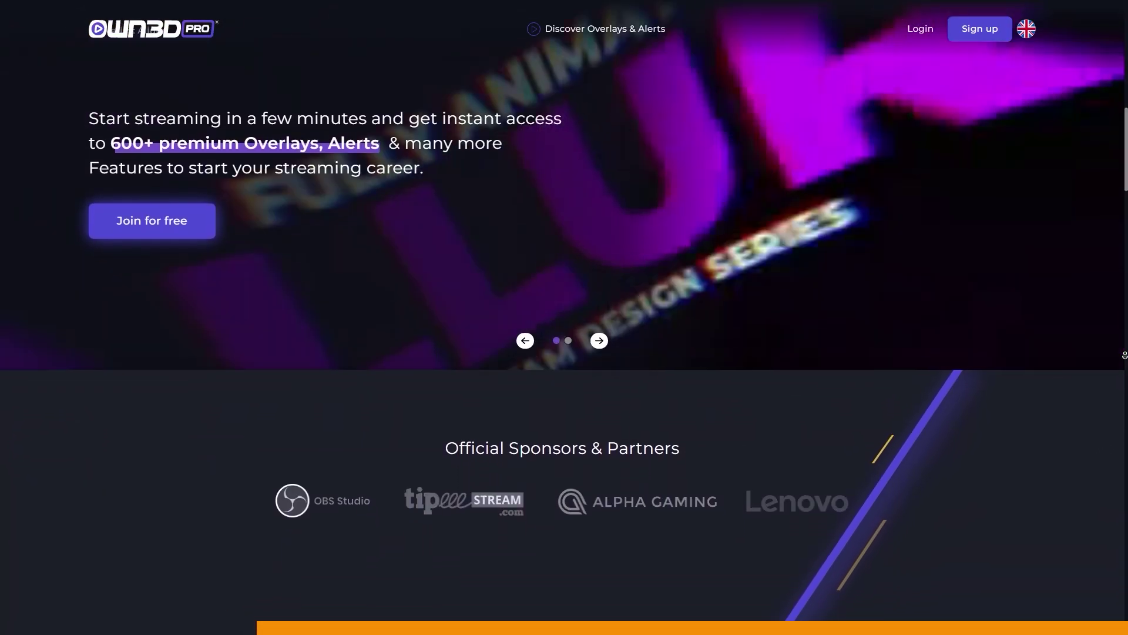
scroll(1125, 355, down, 2)
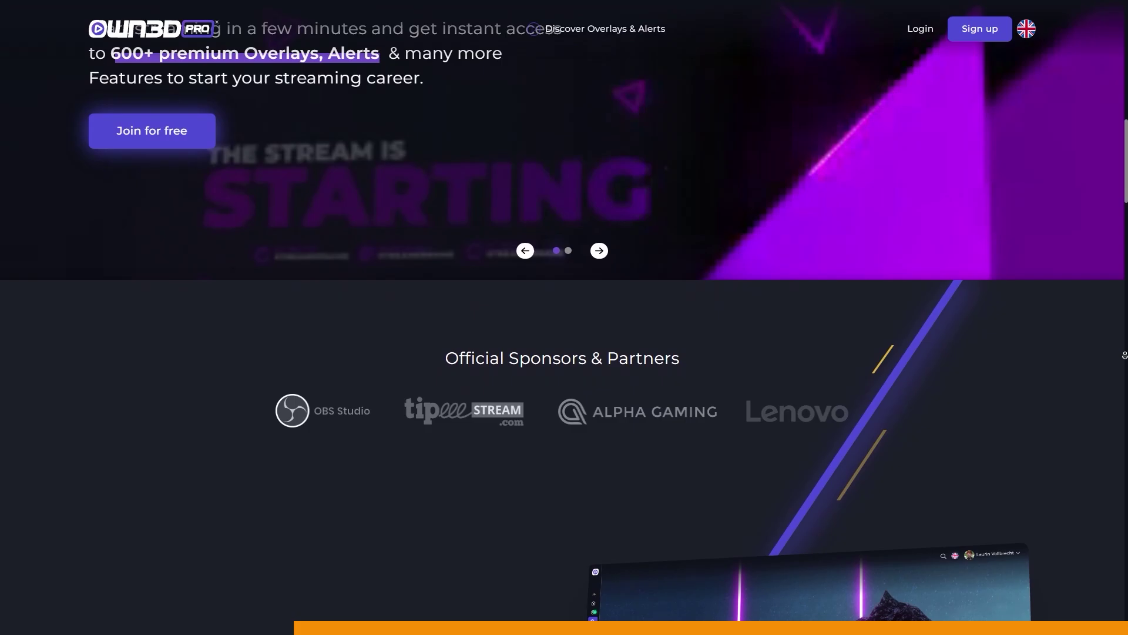
scroll(1124, 355, down, 8)
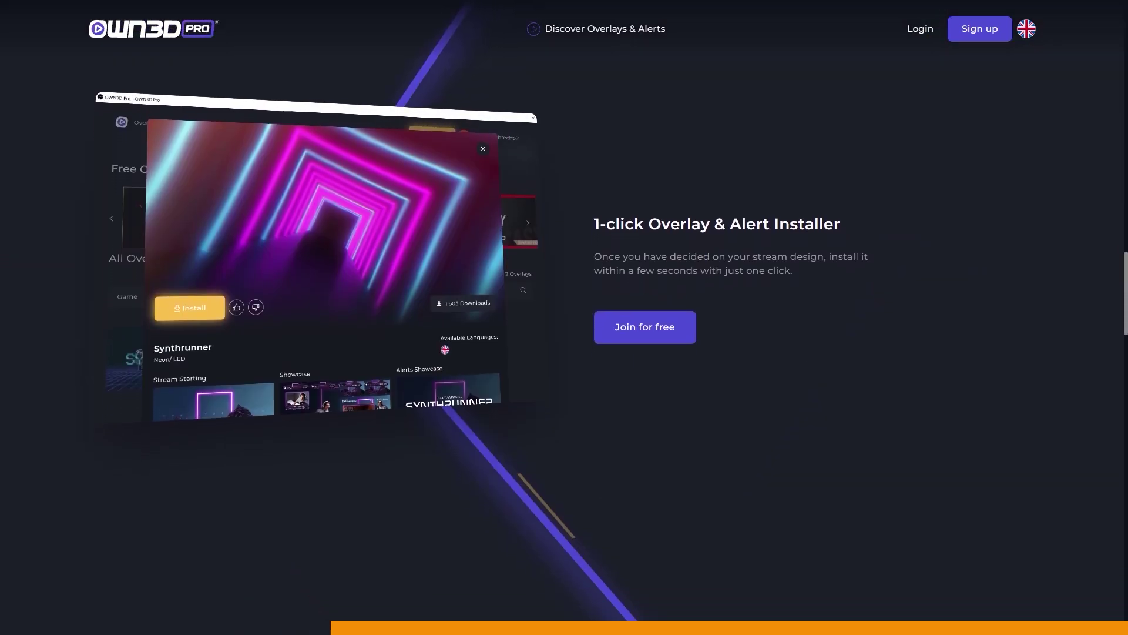
scroll(564, 318, down, 6)
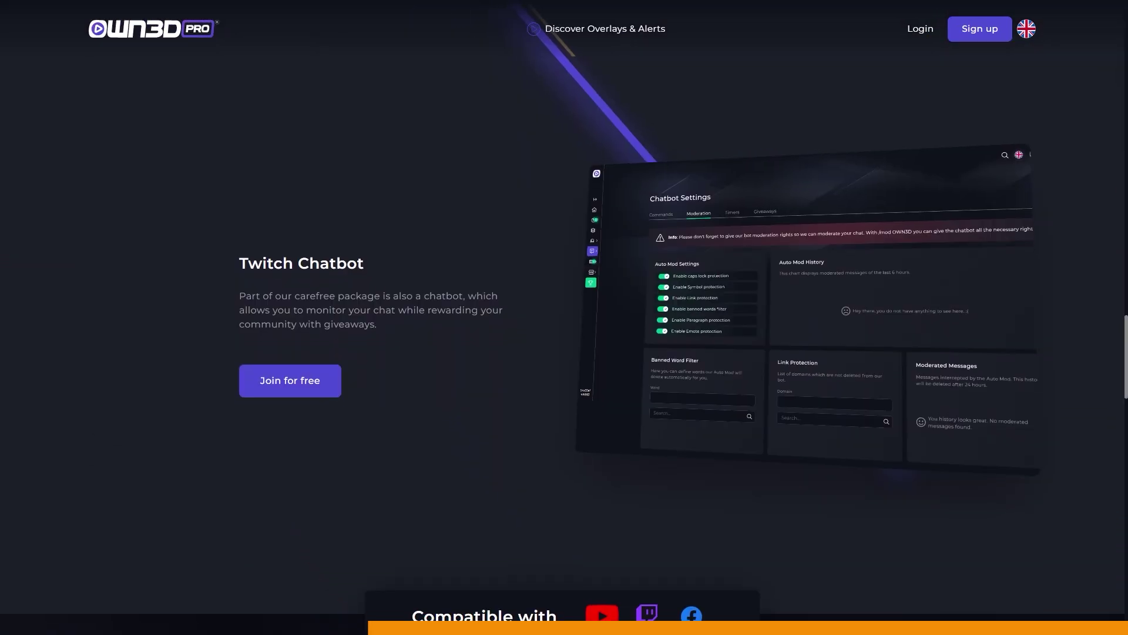
scroll(565, 317, down, 3)
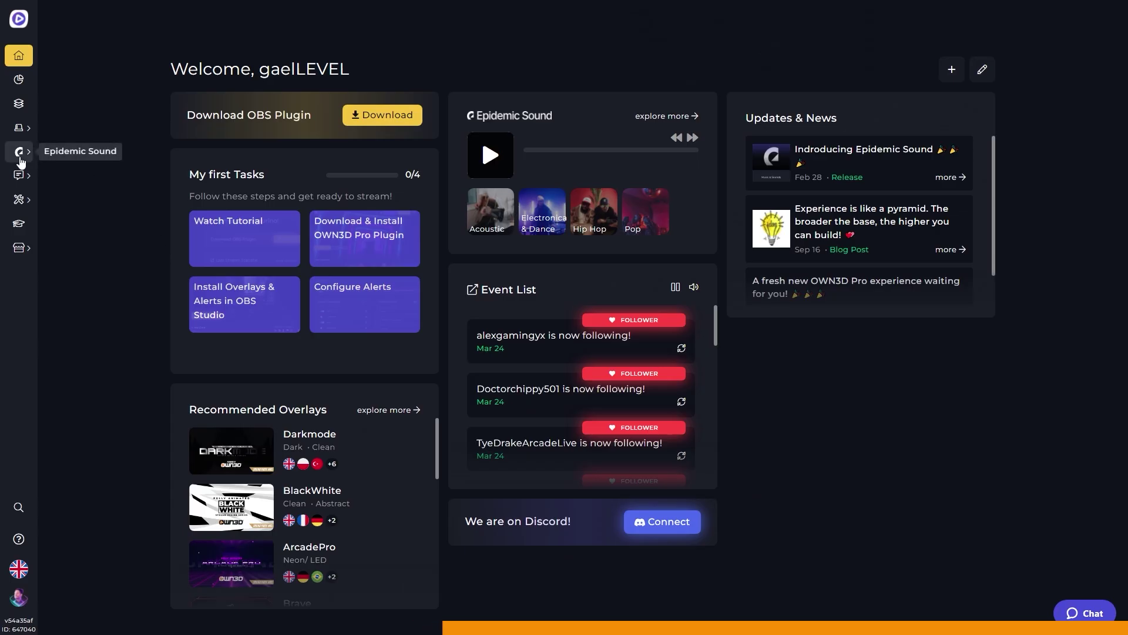
Browse Epidemic Sound music and sound effects, then apply a promo code to the 3-month plan
click(19, 152)
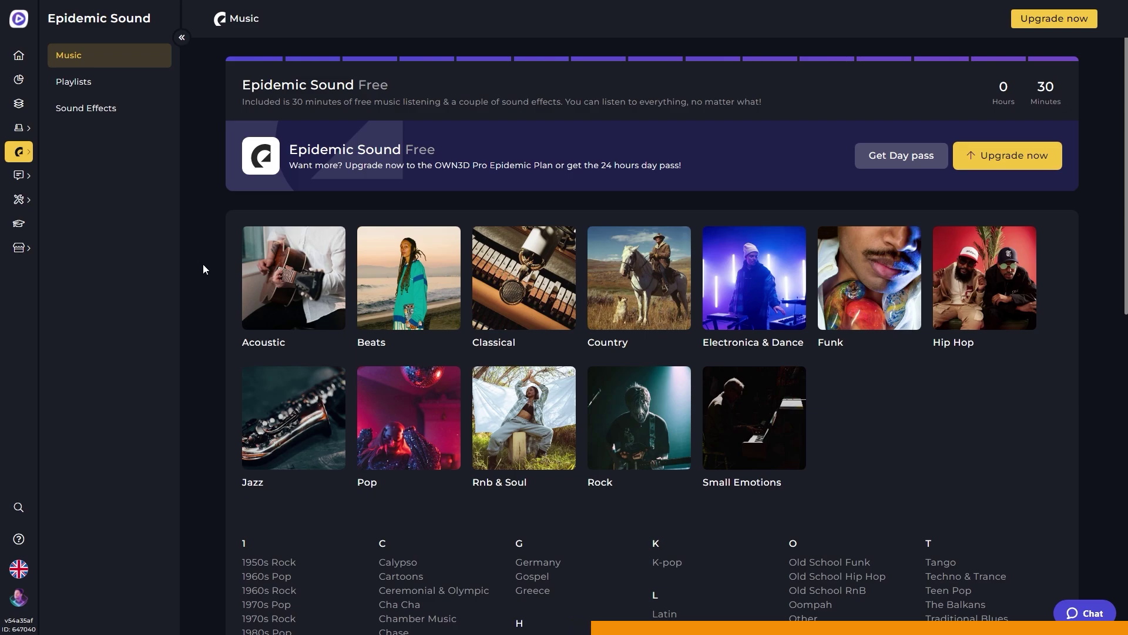
scroll(204, 271, down, 8)
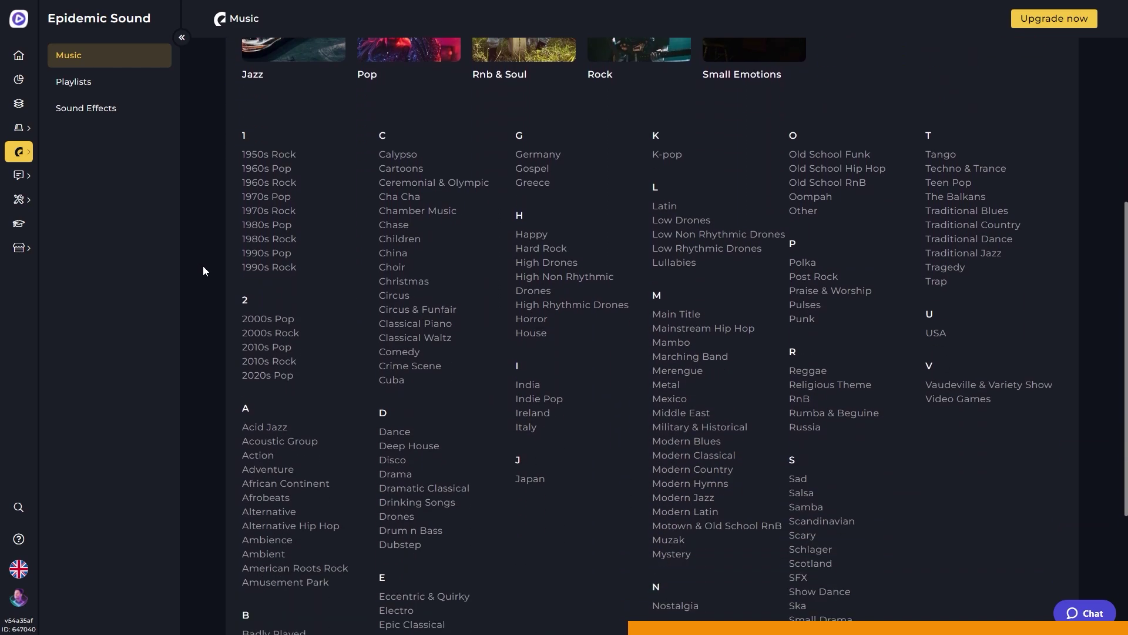
scroll(203, 268, down, 3)
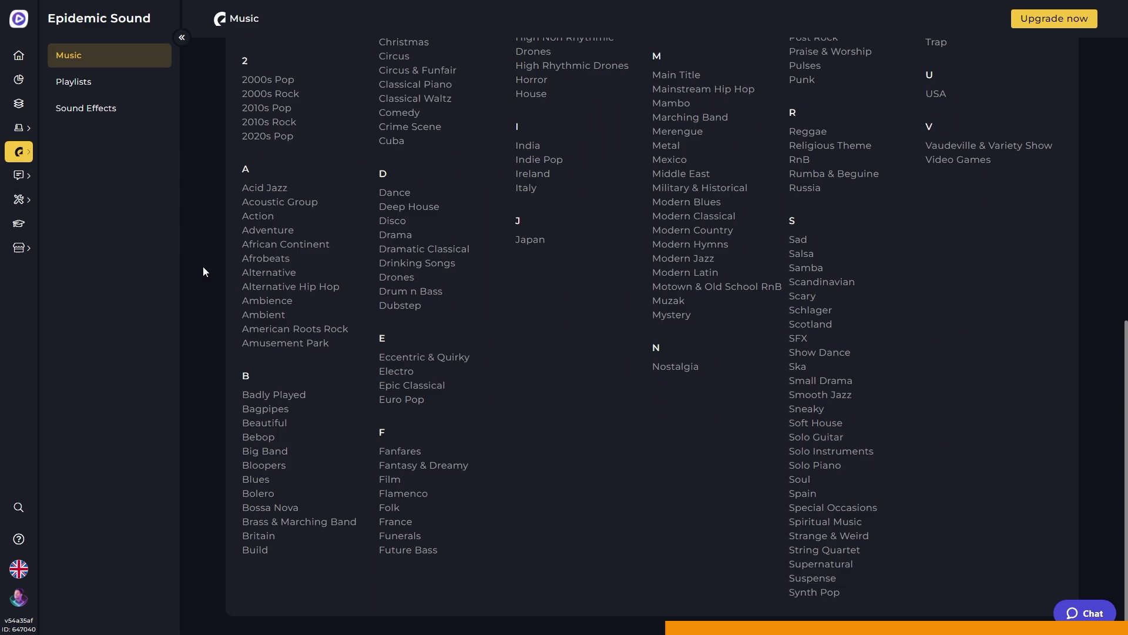
scroll(202, 267, up, 11)
click(90, 117)
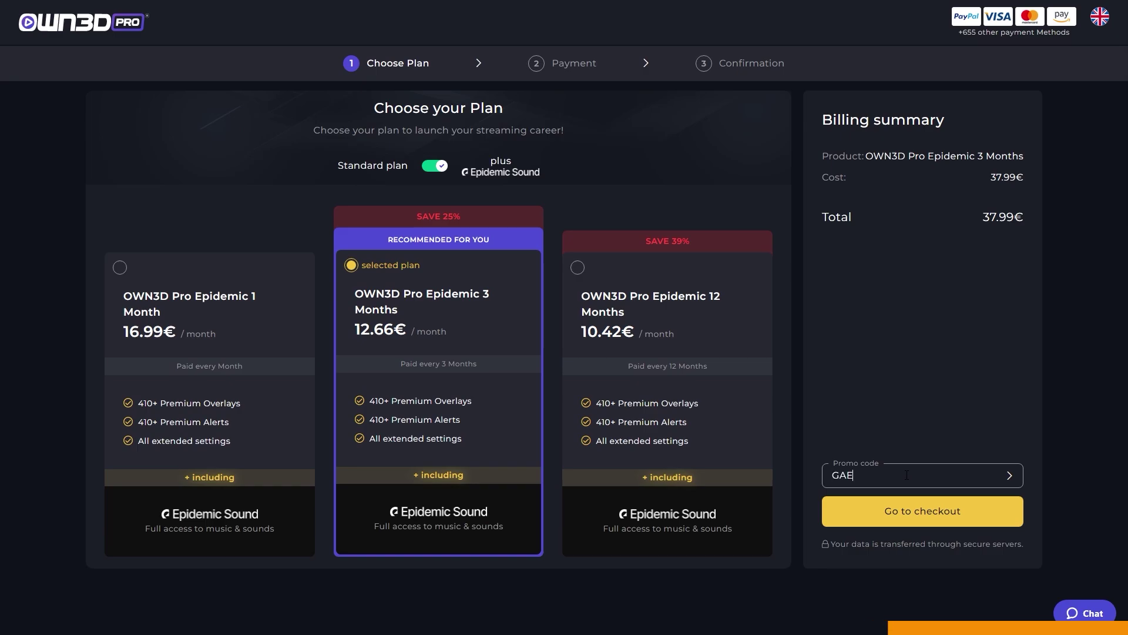
click(1011, 476)
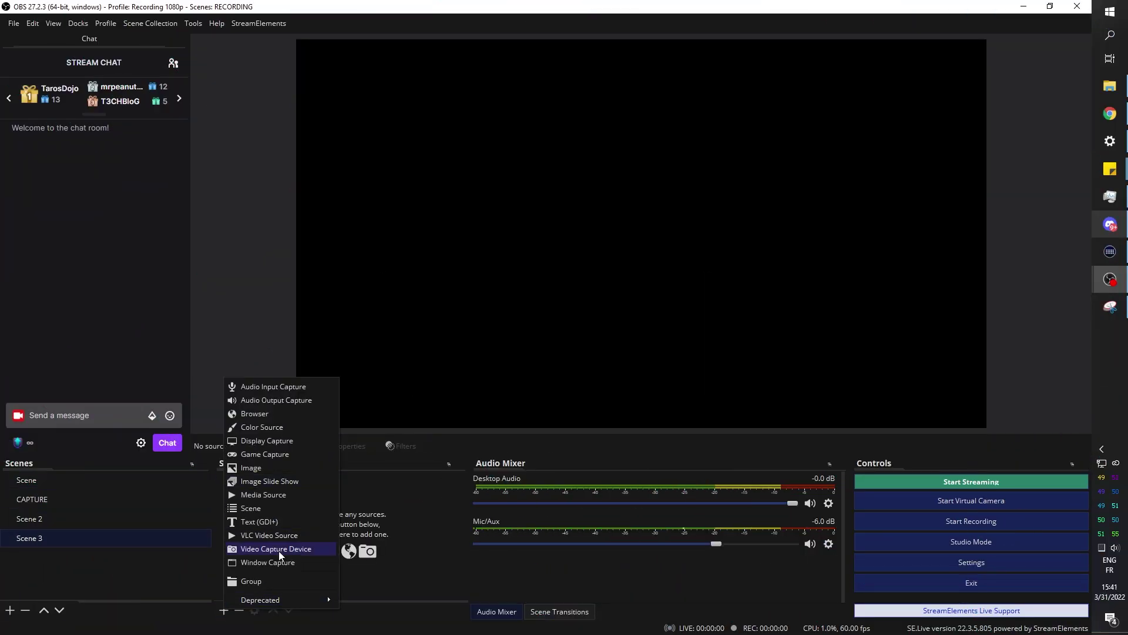
Add the HDMI video capture source to Scene 3 and record short clips with Ctrl+Shift+R
click(279, 548)
click(574, 400)
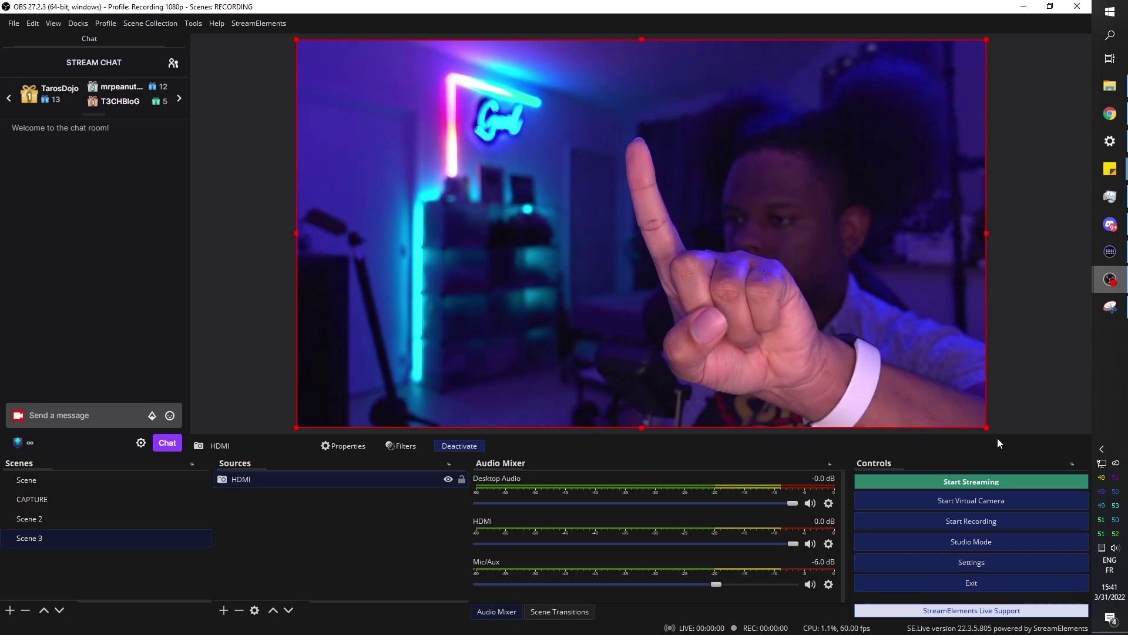
key(ctrl+shift+r)
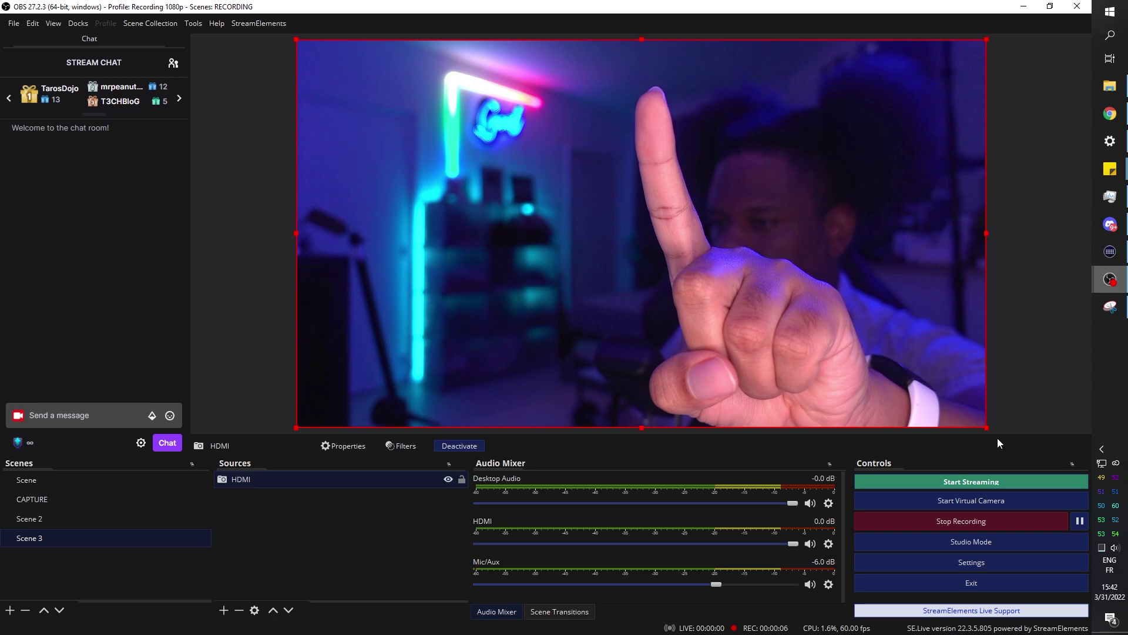
key(ctrl+shift+r)
key(ctrl+shift+r)
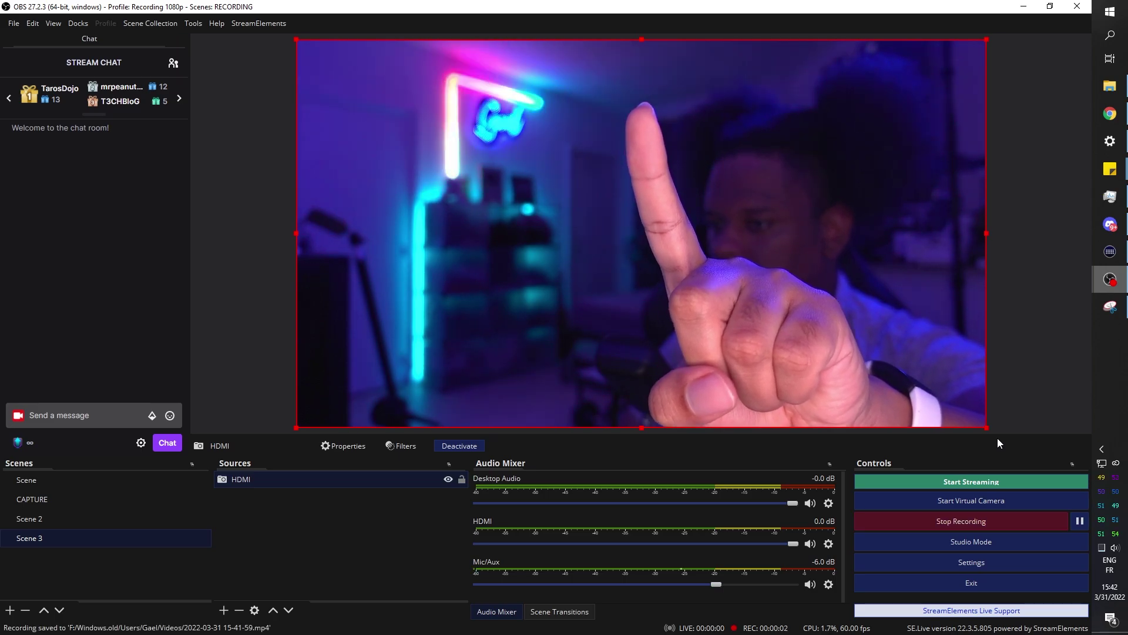
key(ctrl+shift+r)
Hide the HDMI source and add a 'Blurry background' media source playing the recorded clip
click(447, 480)
click(223, 609)
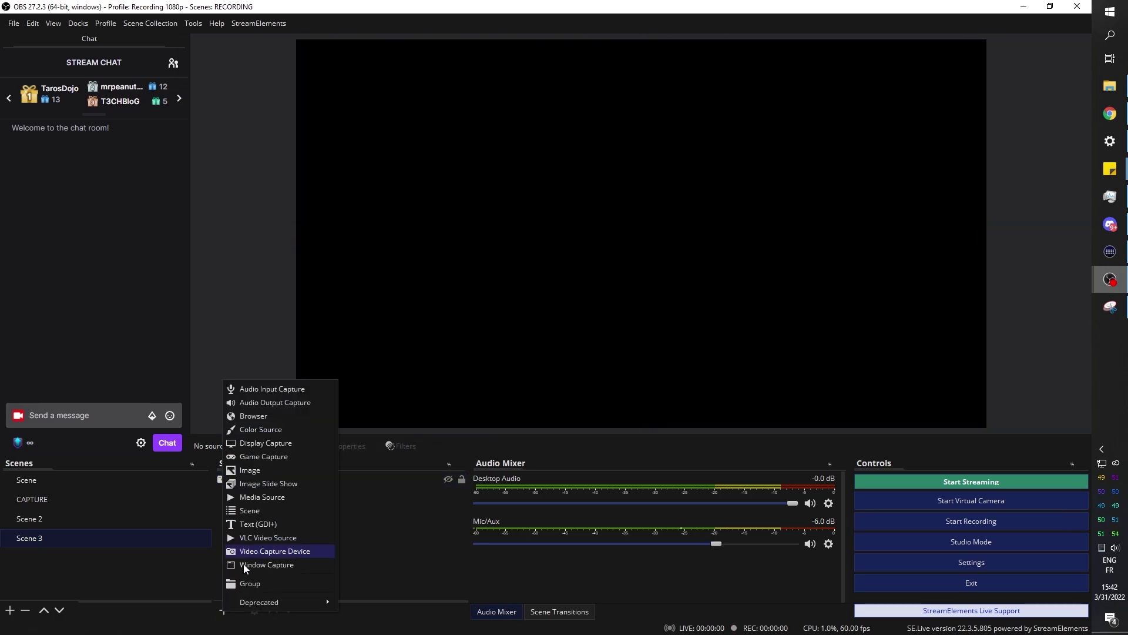
click(256, 499)
text(Blurry background)
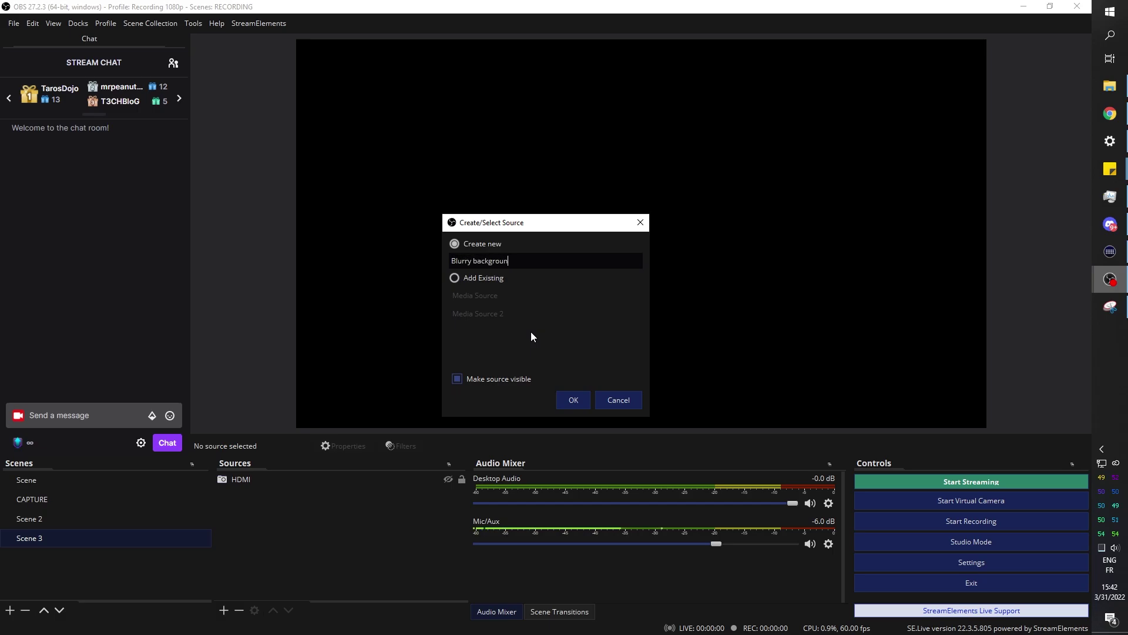
key(Return)
click(775, 488)
click(314, 216)
click(403, 164)
click(660, 374)
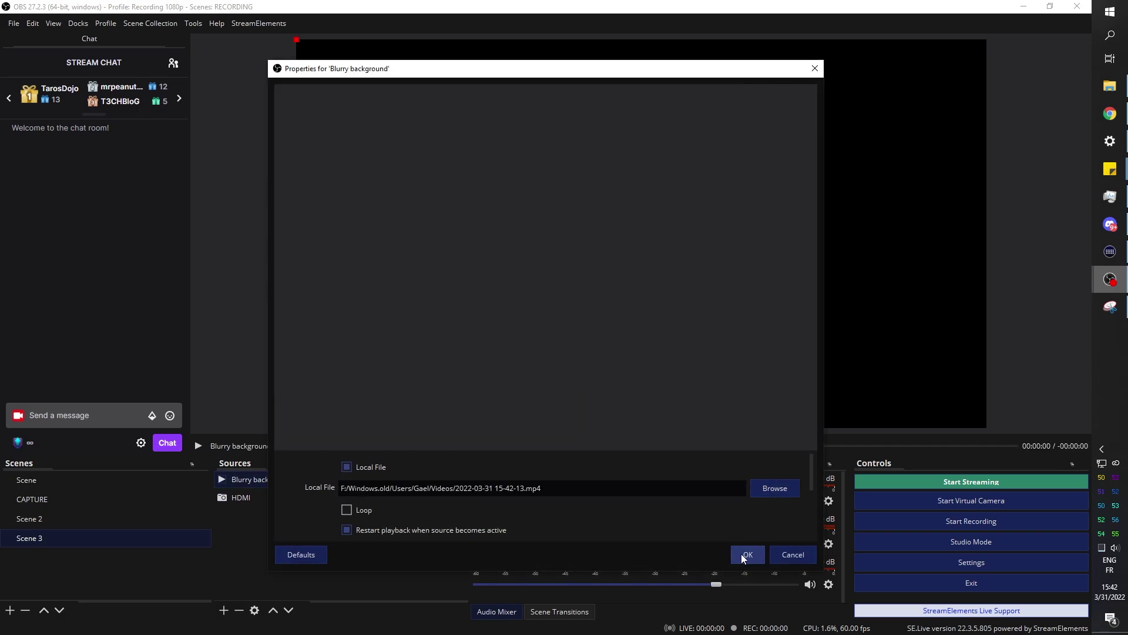
click(747, 554)
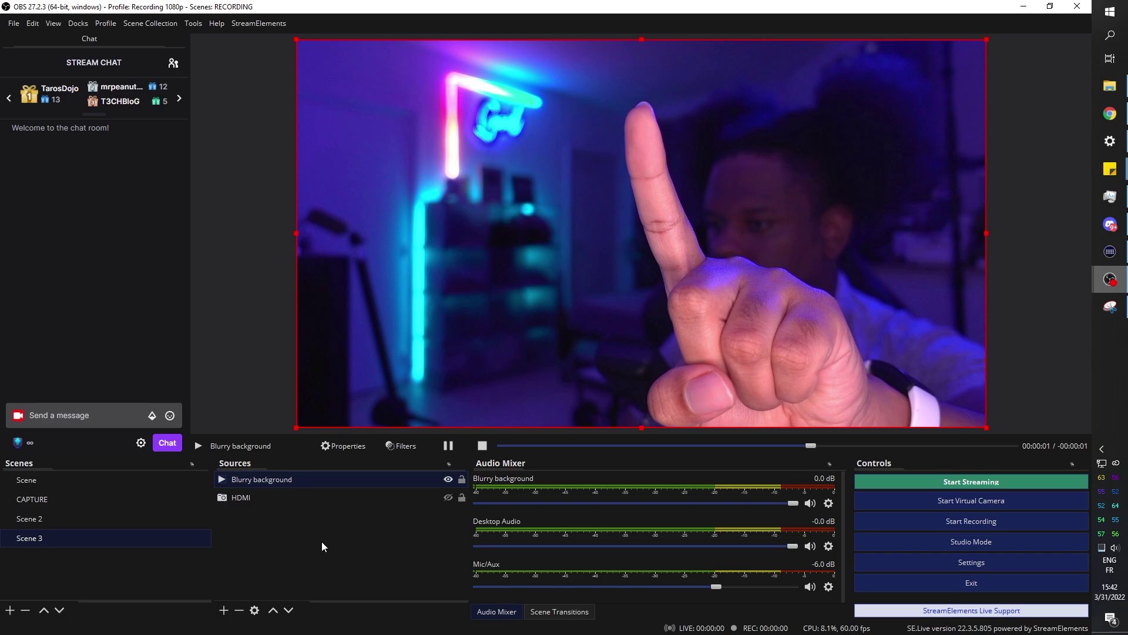
Lower the Blurry background clip's playback speed to 93%
double_click(262, 479)
scroll(329, 499, down, 2)
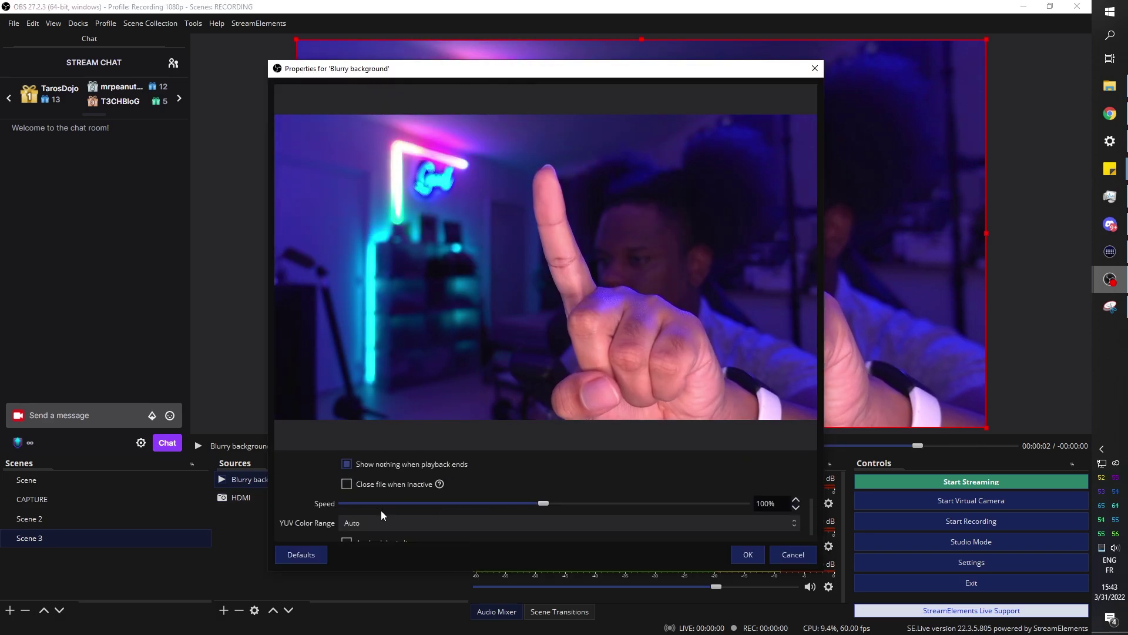
drag(544, 489, 474, 492)
key(Return)
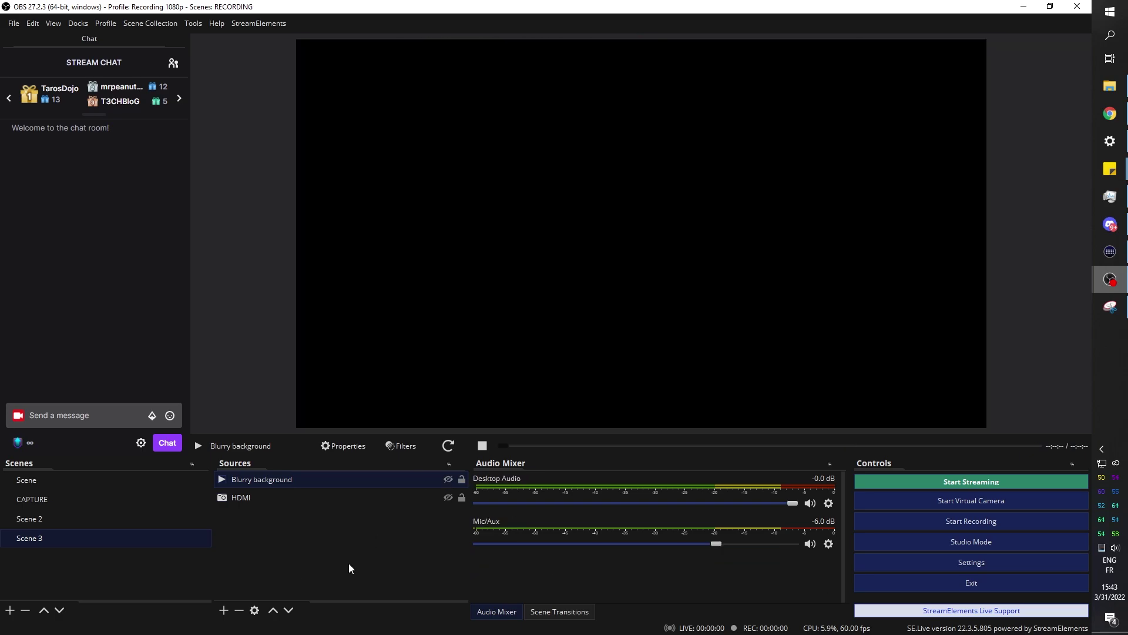
click(348, 562)
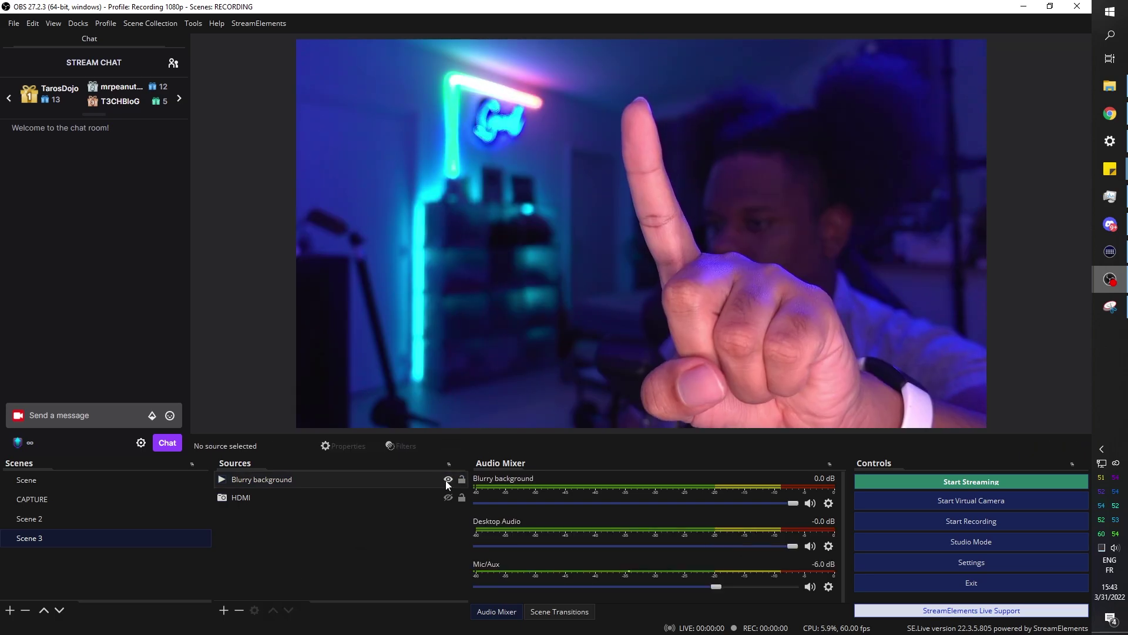
click(223, 609)
click(426, 436)
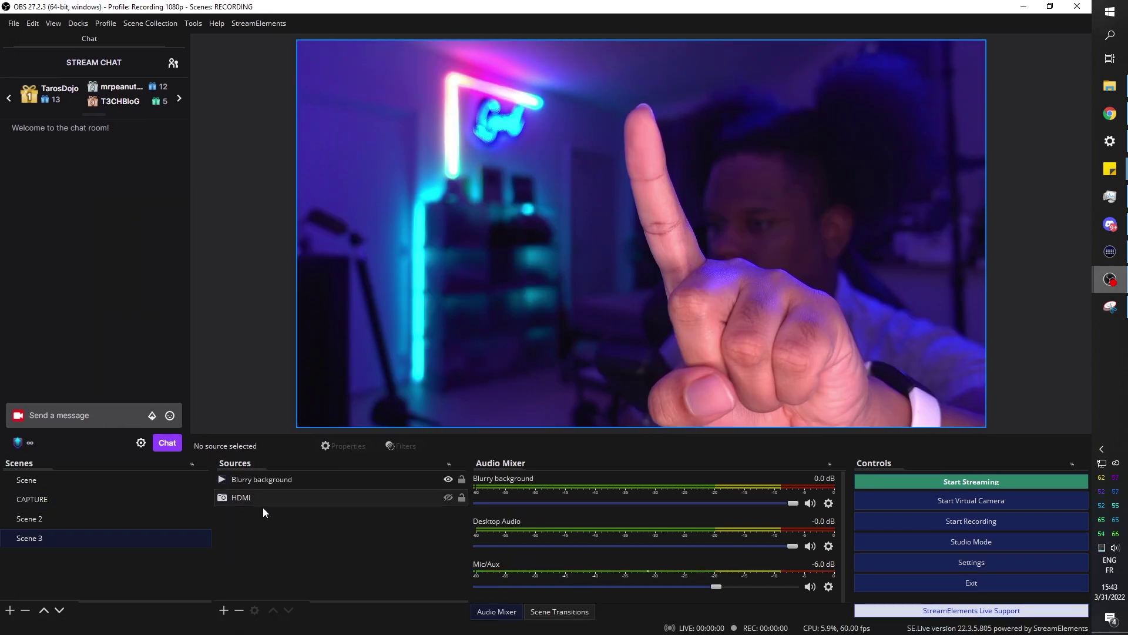
click(223, 609)
Add a 'Main background' color source set to near-black #08080f
click(259, 432)
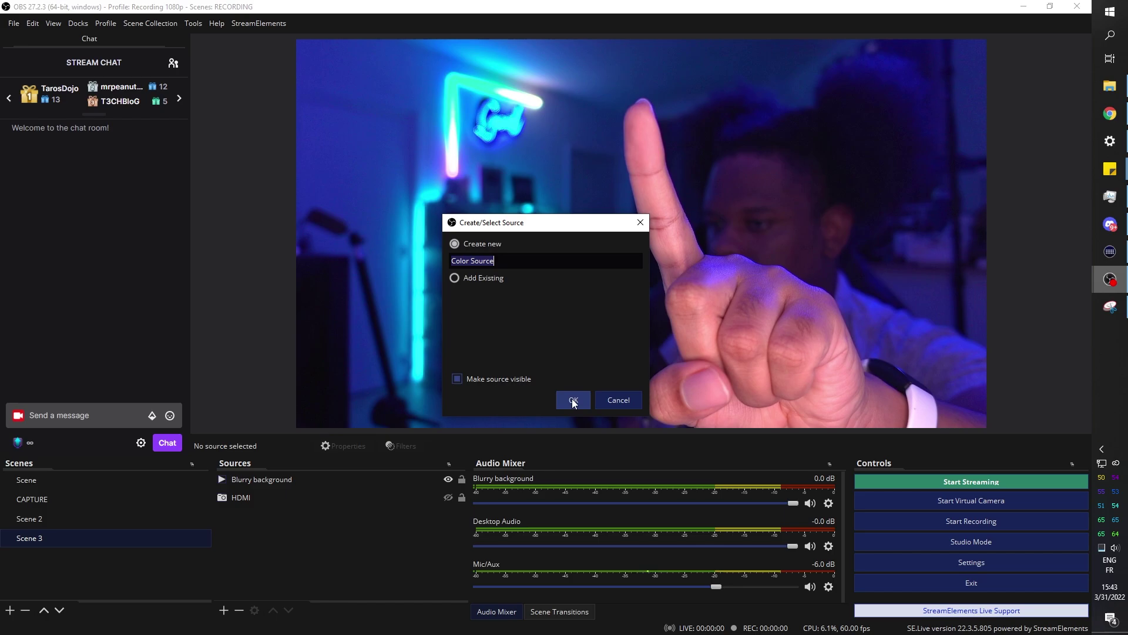
text(Main background)
click(572, 398)
click(686, 467)
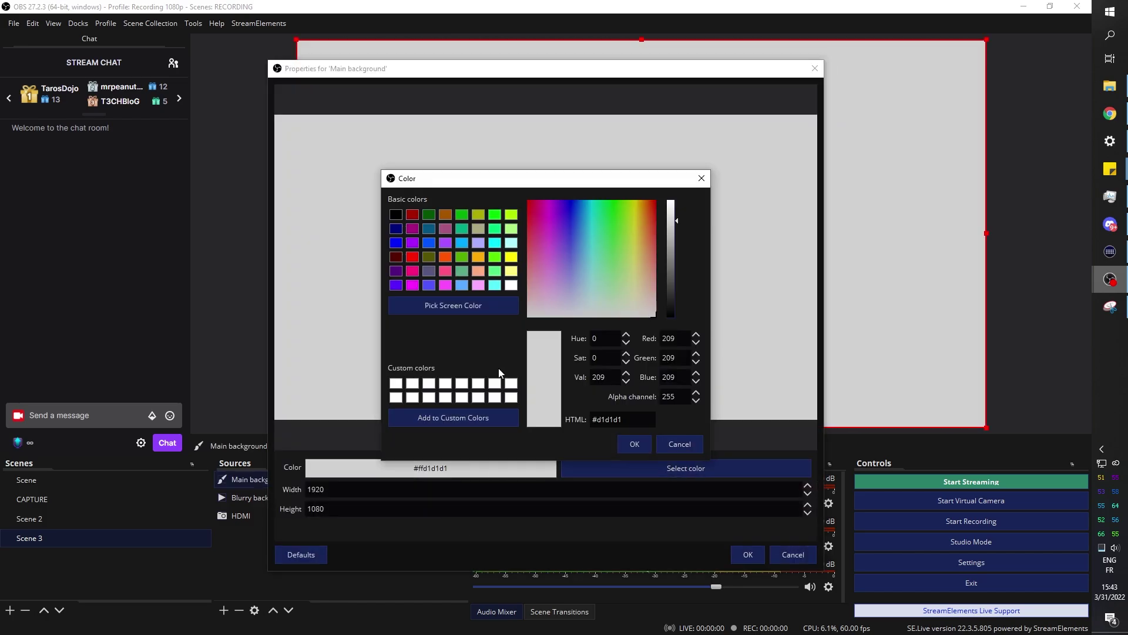
click(672, 306)
drag(673, 306, 673, 310)
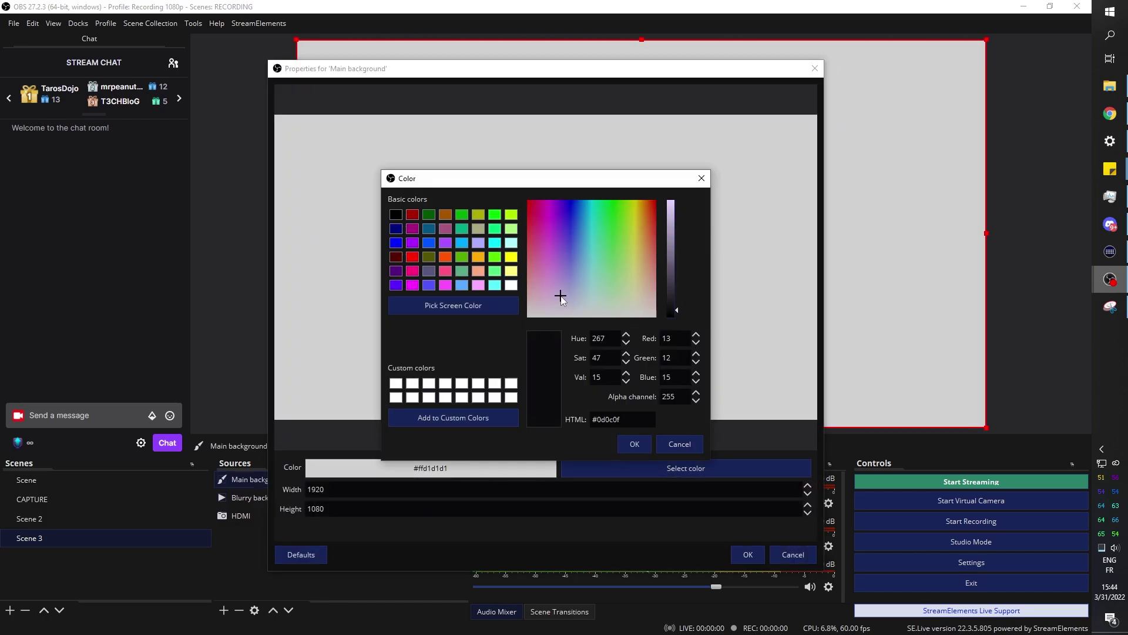
click(635, 445)
click(747, 554)
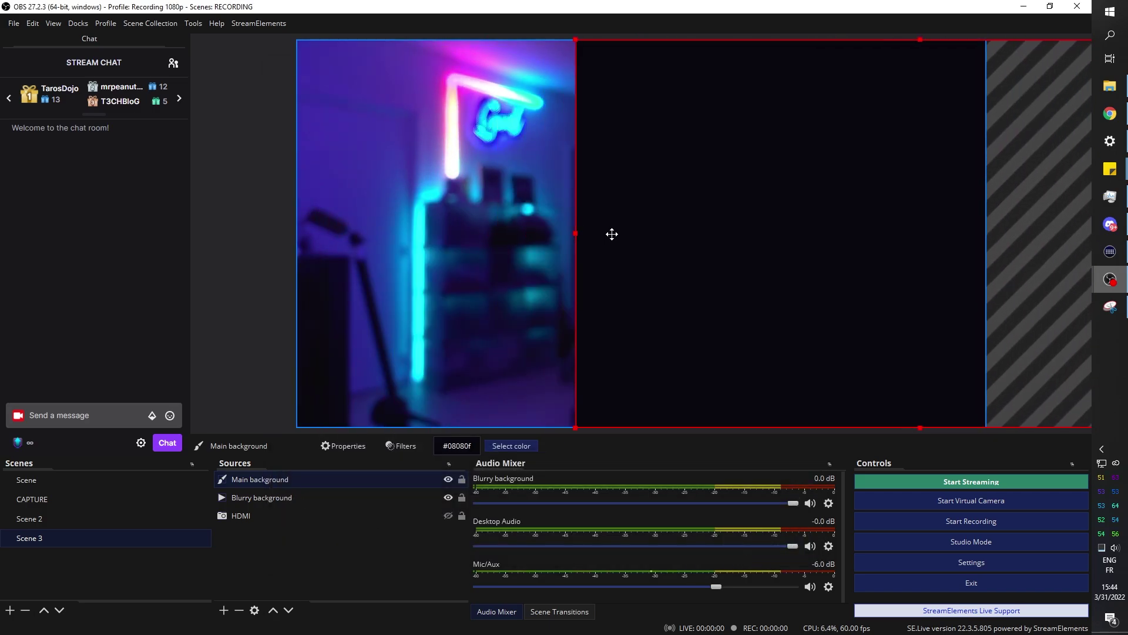
Arrange Main background across the left and the blurry webcam as a strip on the right
drag(456, 266, 359, 267)
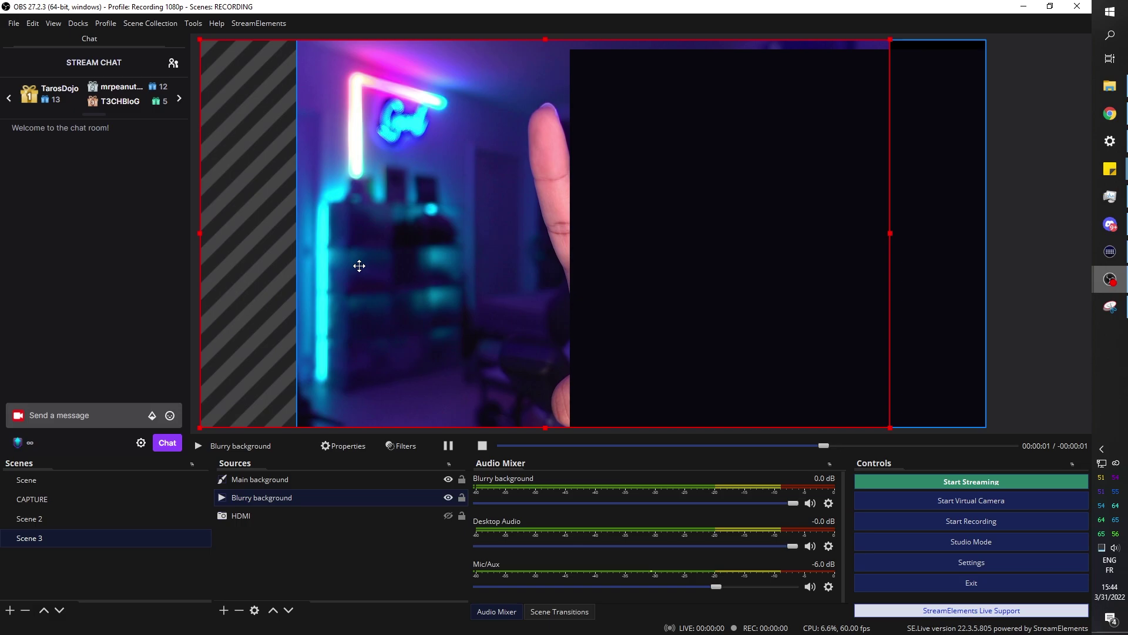
drag(929, 255, 746, 277)
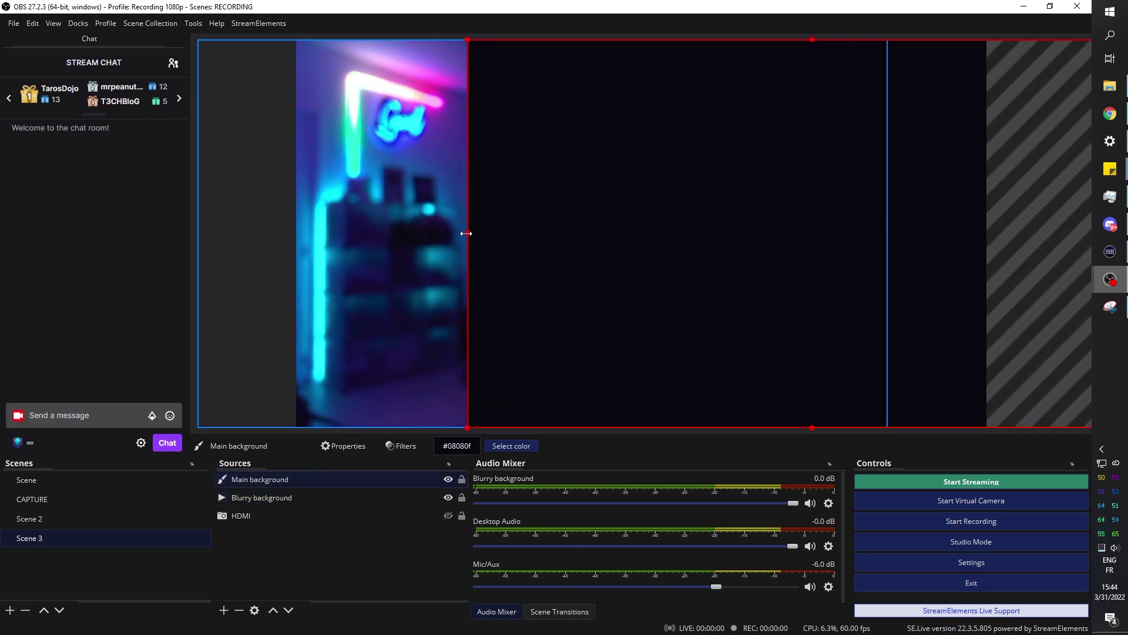
mouse_move(466, 233)
mouse_down()
mouse_move(611, 217)
mouse_move(466, 232)
mouse_move(478, 239)
mouse_move(466, 245)
mouse_up()
drag(360, 249, 799, 282)
click(448, 478)
drag(498, 296, 621, 296)
drag(881, 302, 894, 302)
click(327, 563)
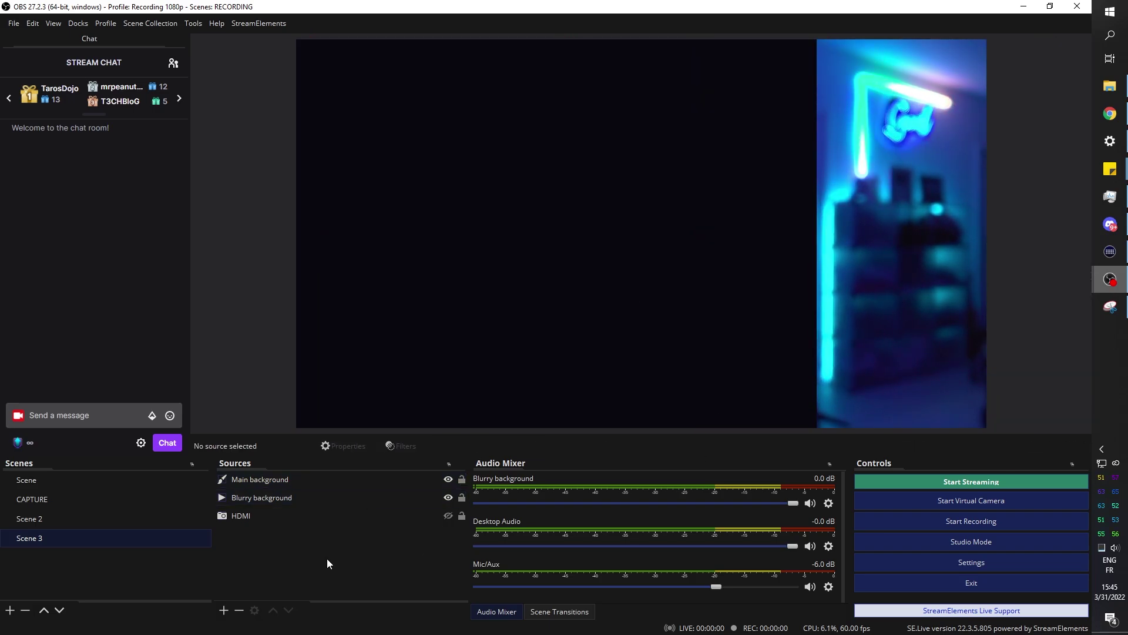
click(445, 502)
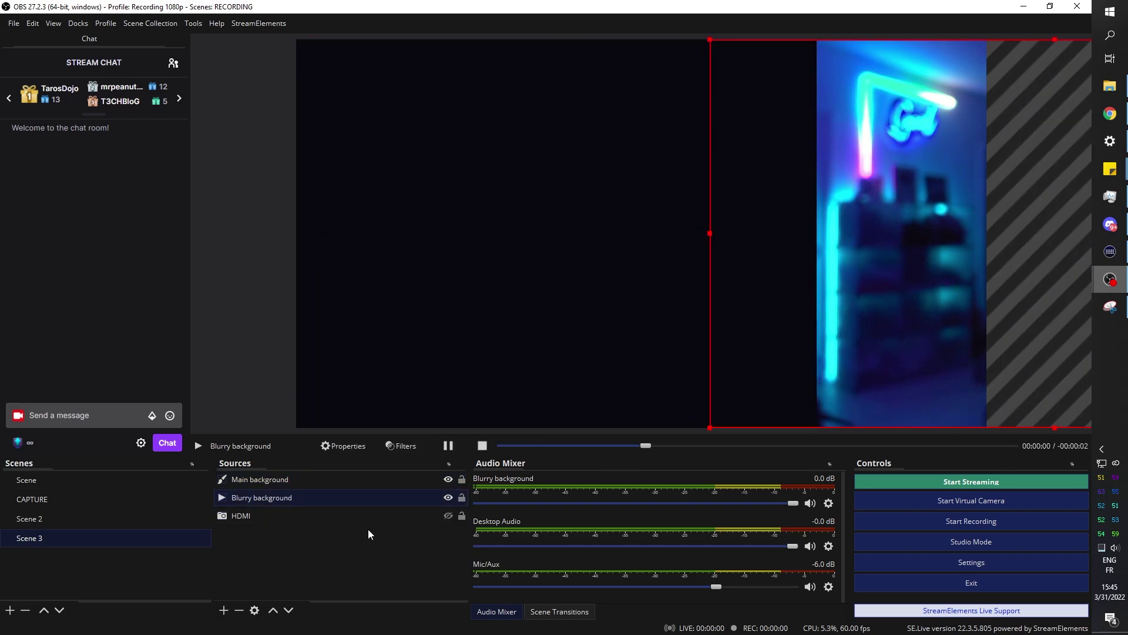
click(463, 414)
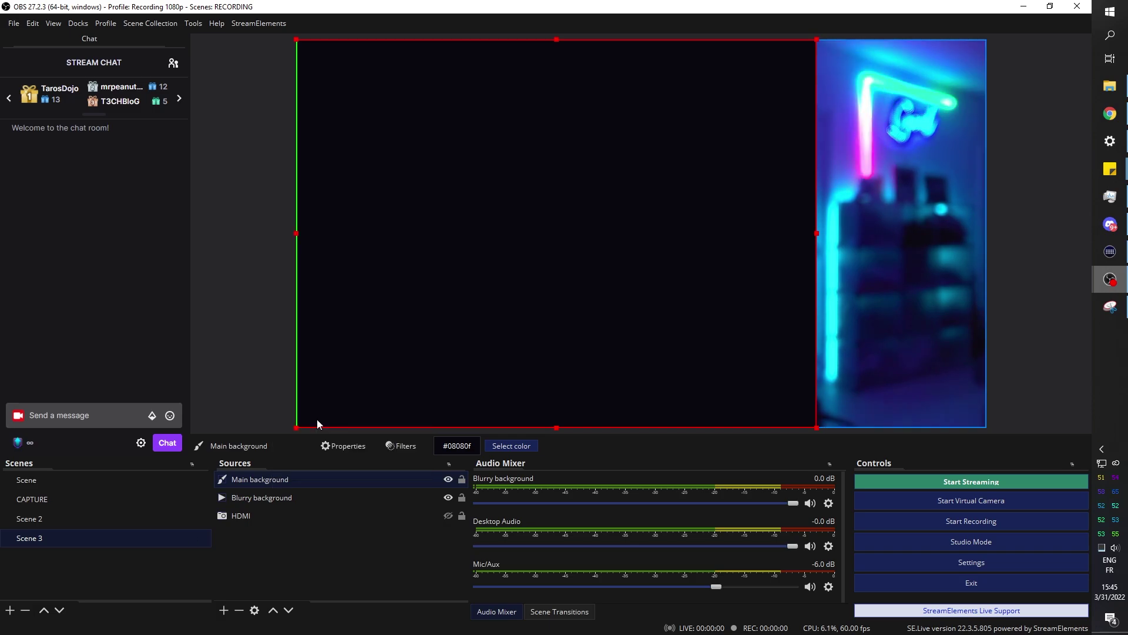
click(285, 562)
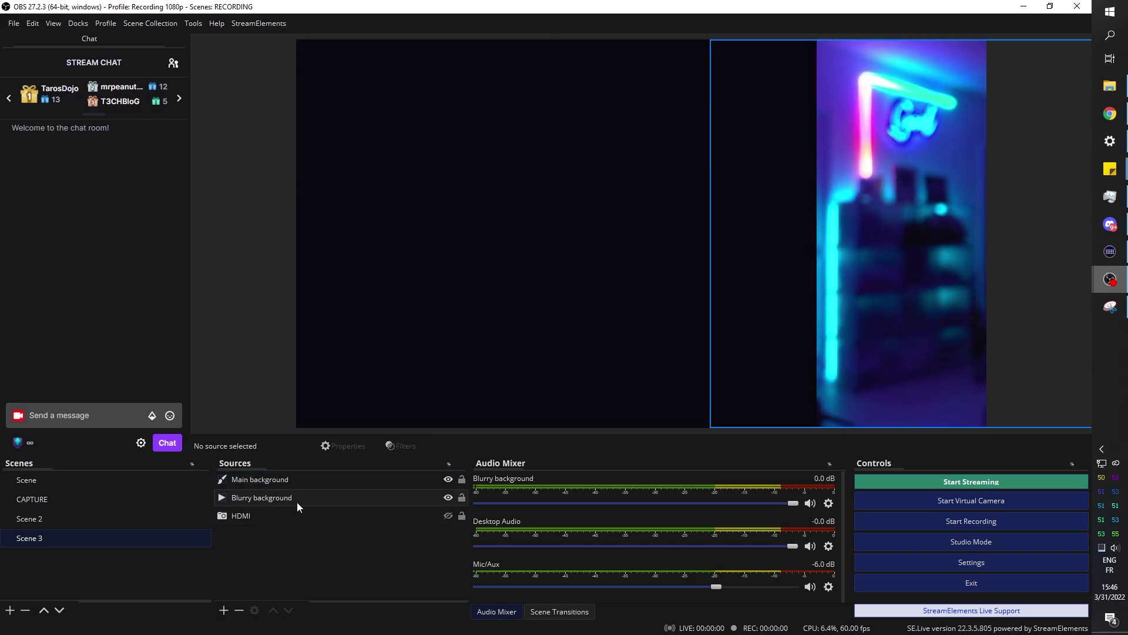
Paste a duplicate of Main background, recolor it #0f0f1d, and move it to the bottom
right_click(293, 540)
click(324, 501)
click(508, 446)
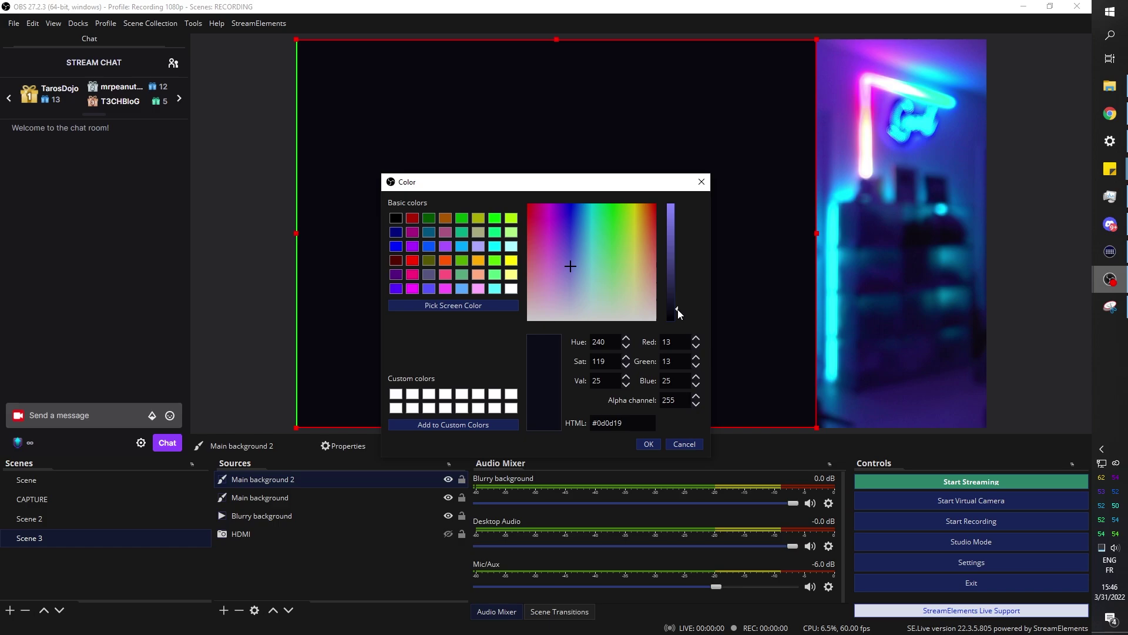
click(643, 445)
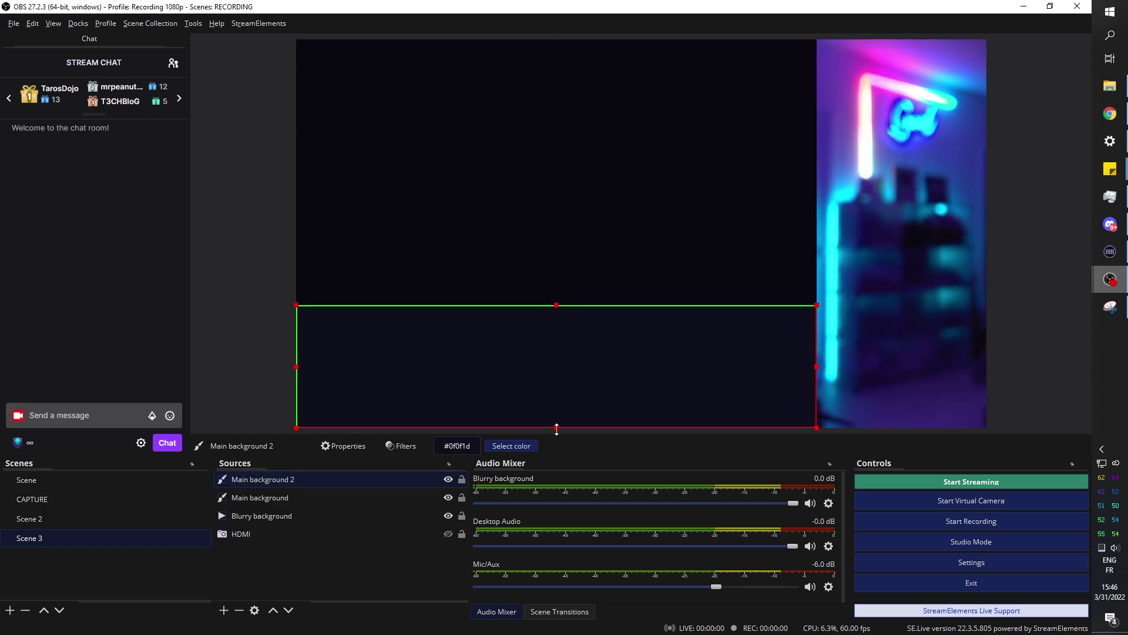
drag(634, 324, 635, 410)
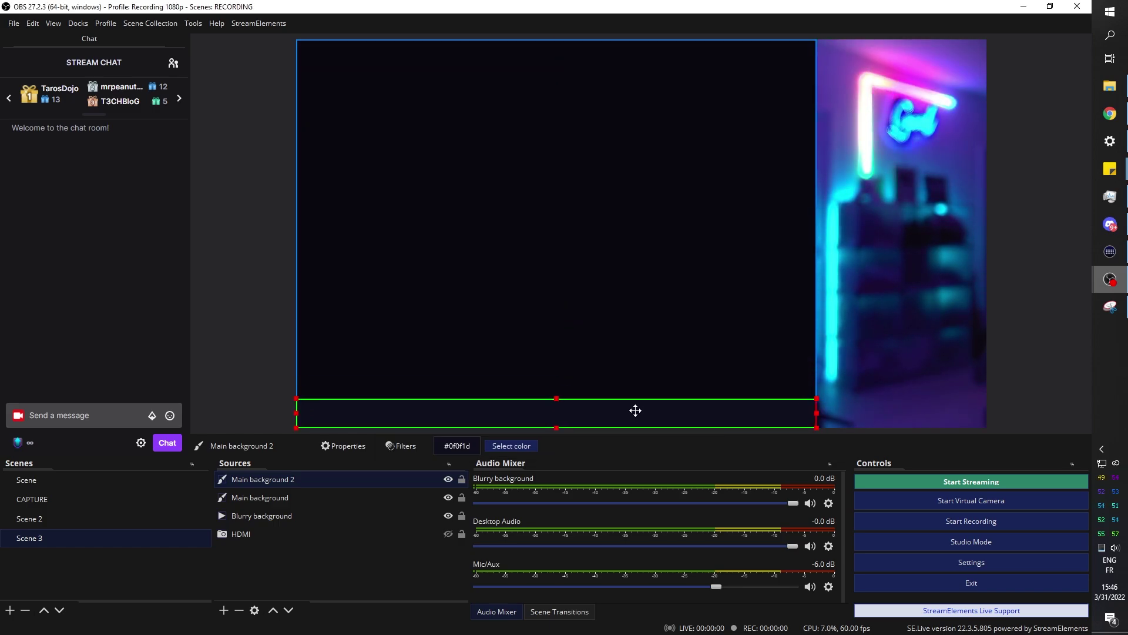
right_click(270, 441)
key(Escape)
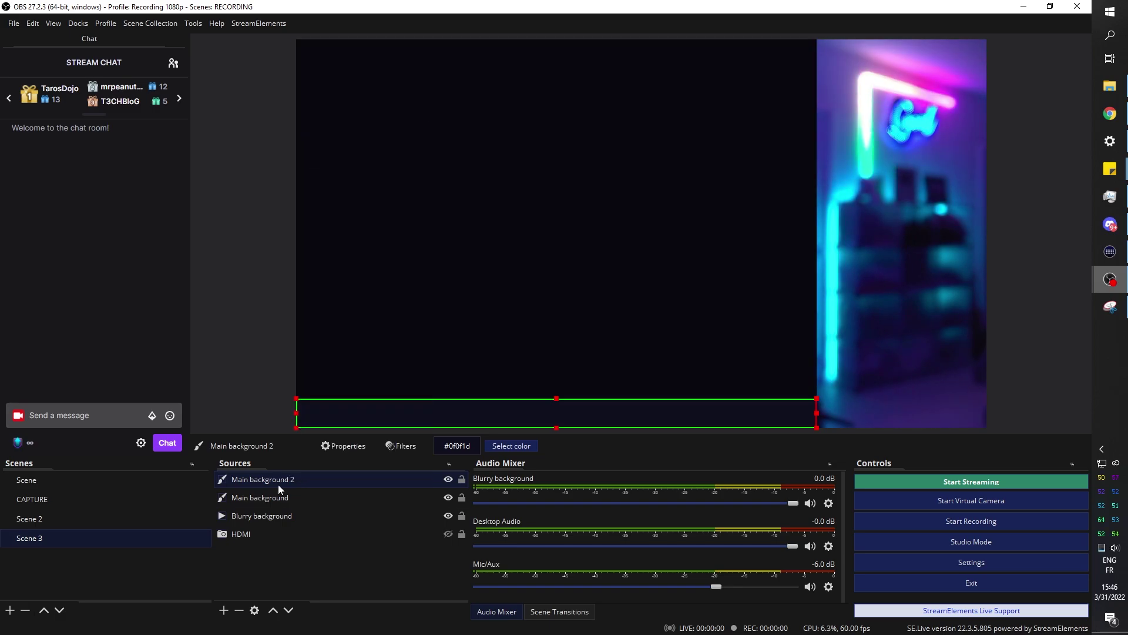
Paste two more lighter bars, placing one at the top and one as a short centre strip
right_click(264, 479)
click(282, 211)
drag(415, 133, 415, 46)
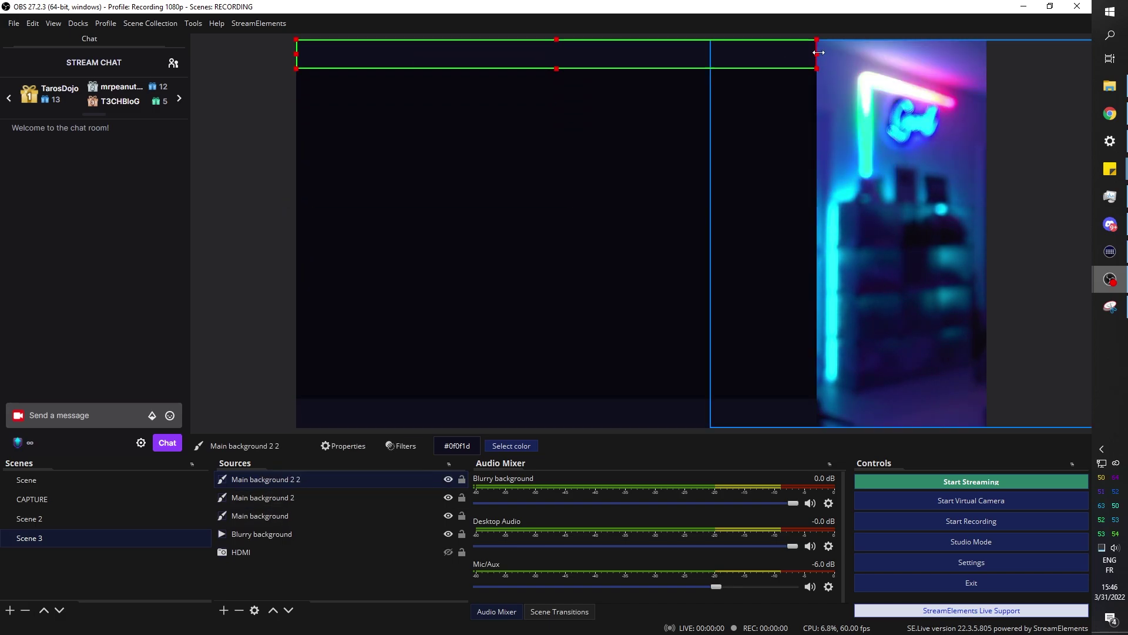
right_click(271, 518)
click(311, 200)
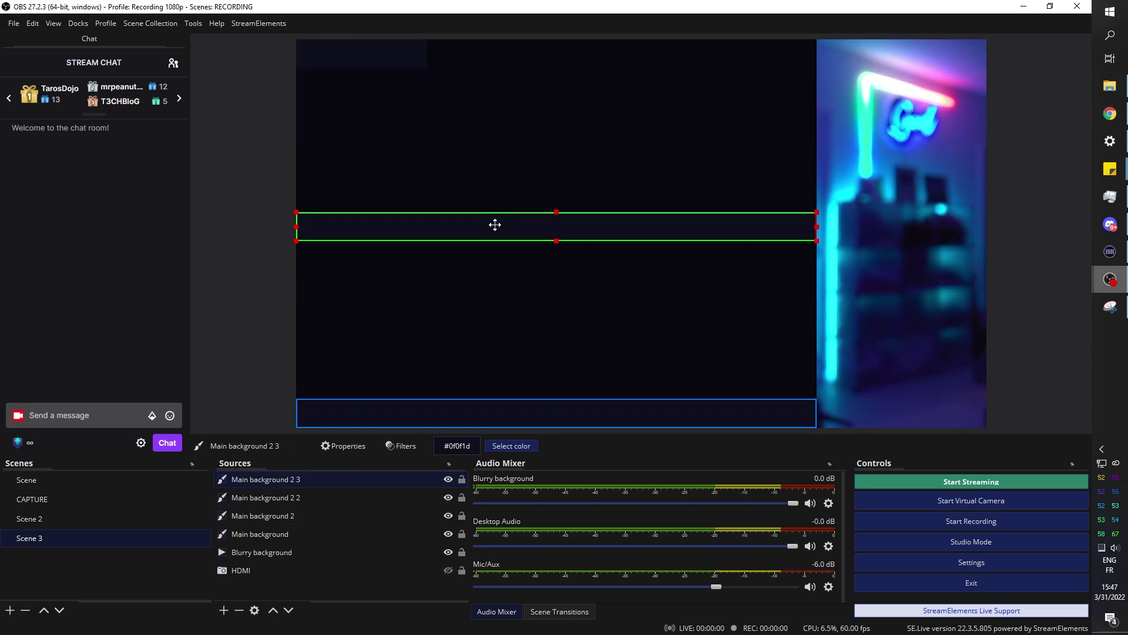
drag(297, 222, 562, 226)
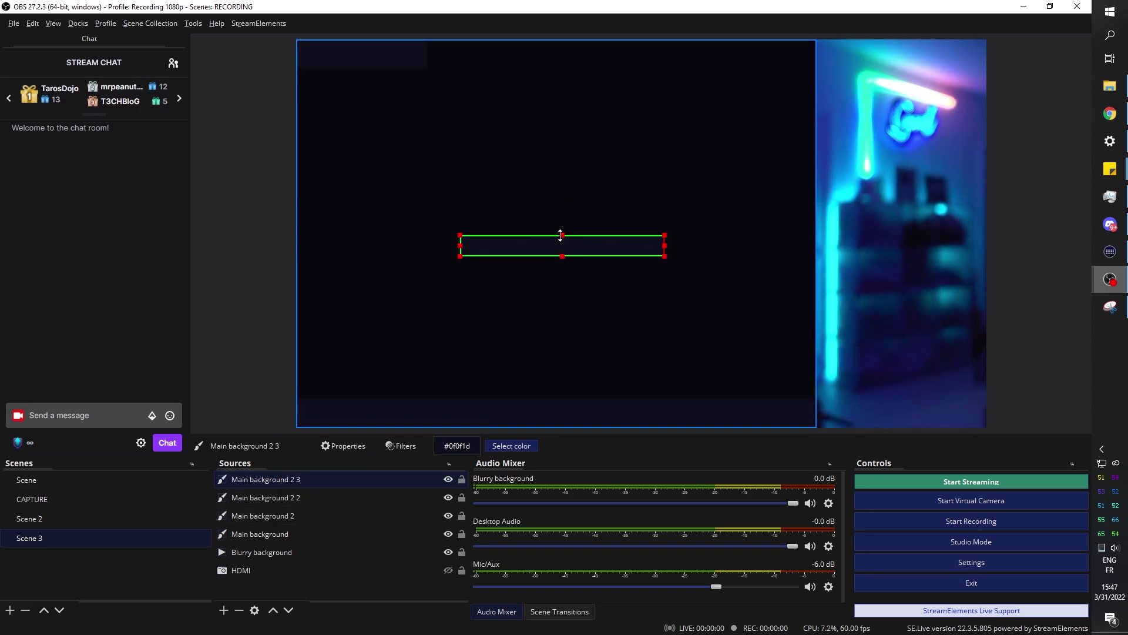
click(227, 321)
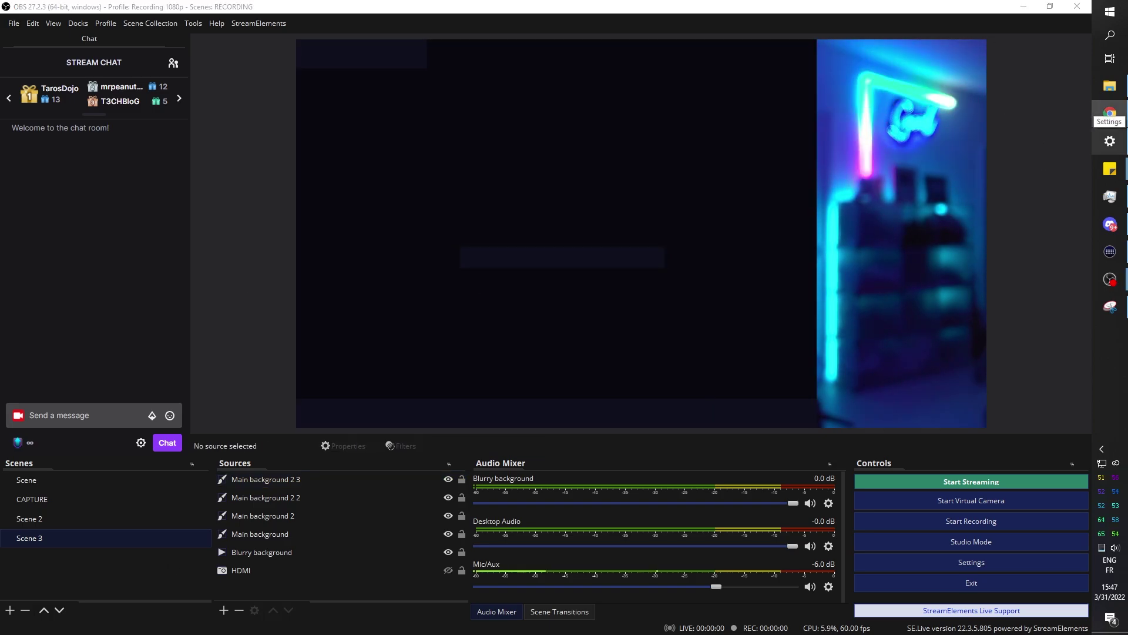
Search Google Images for 'rounded rectangle png' and preview the black rounded rectangle
click(1110, 113)
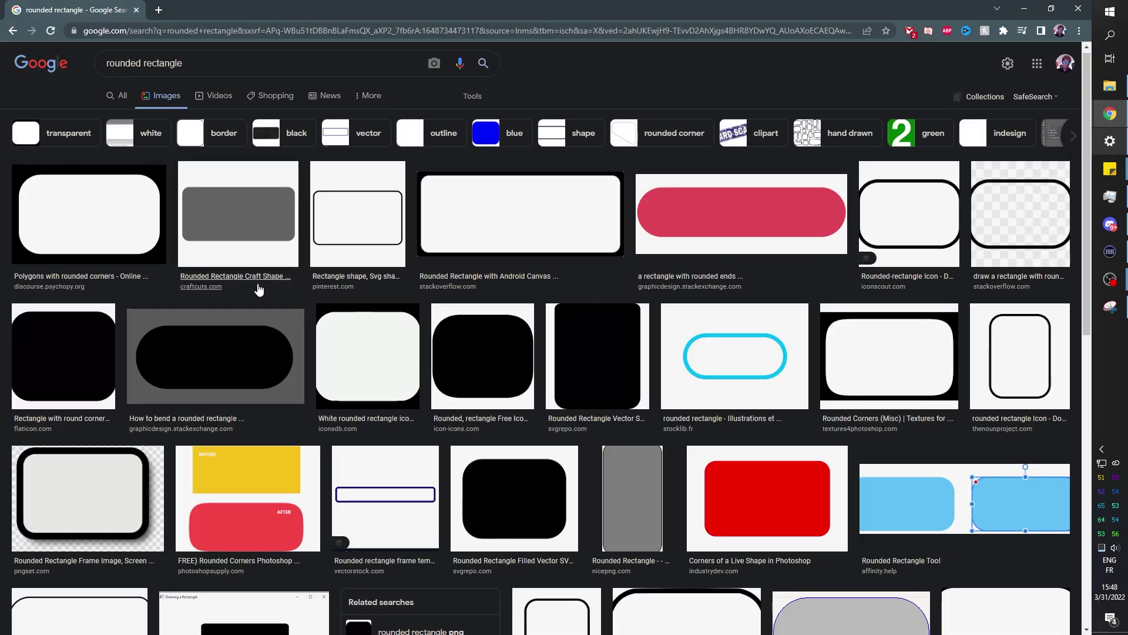
scroll(259, 290, down, 2)
click(468, 245)
scroll(354, 277, down, 5)
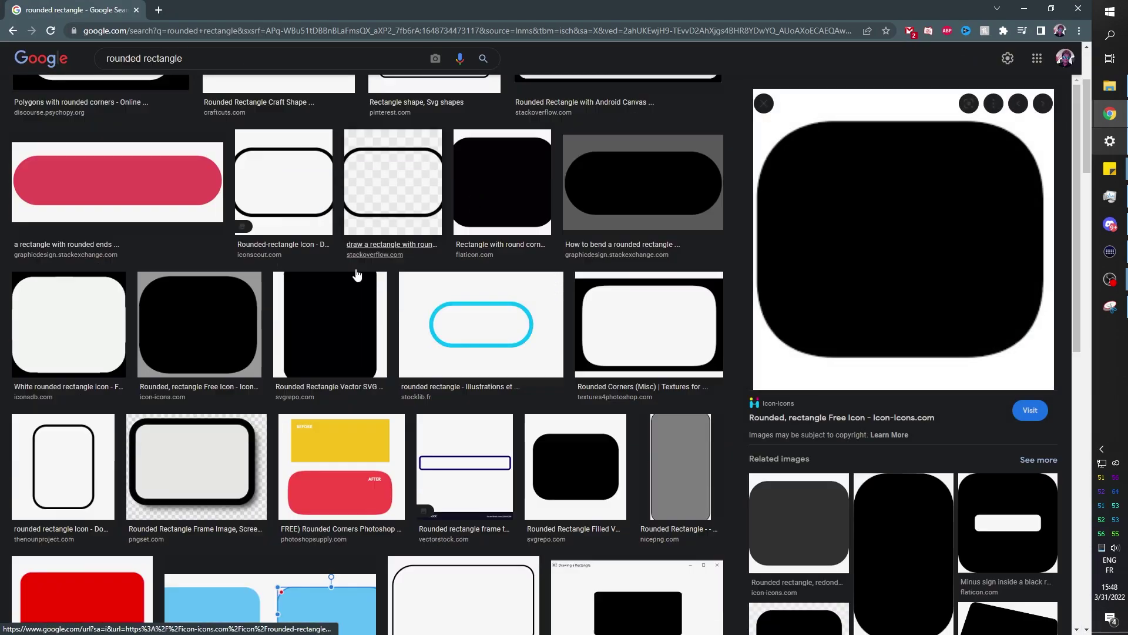
scroll(354, 277, up, 8)
click(194, 58)
text(png)
key(Return)
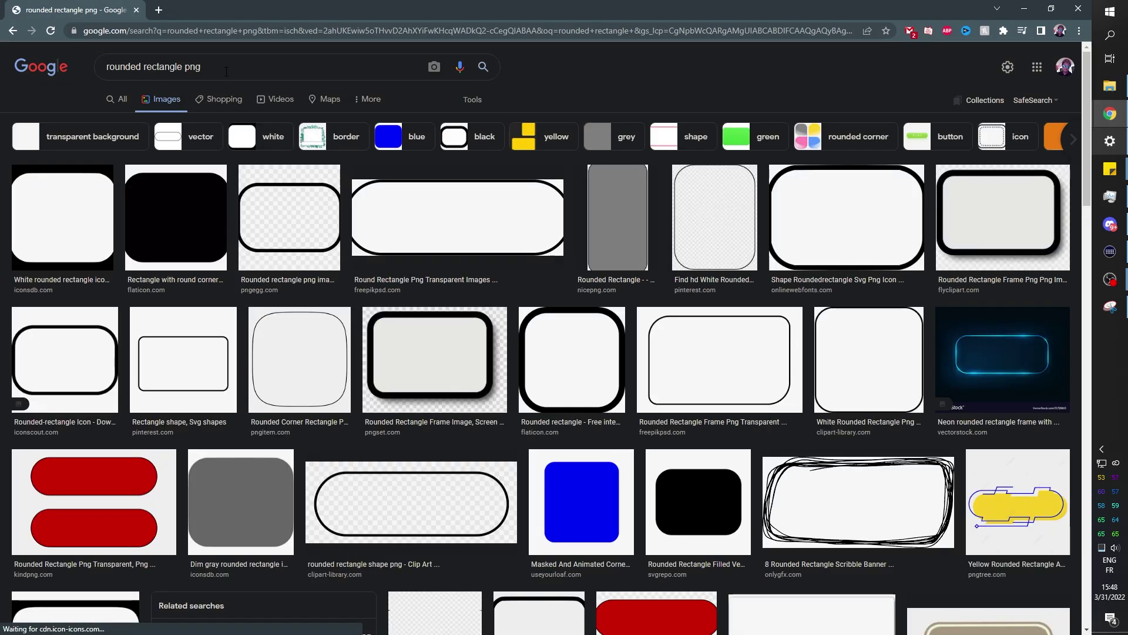
click(69, 208)
click(176, 157)
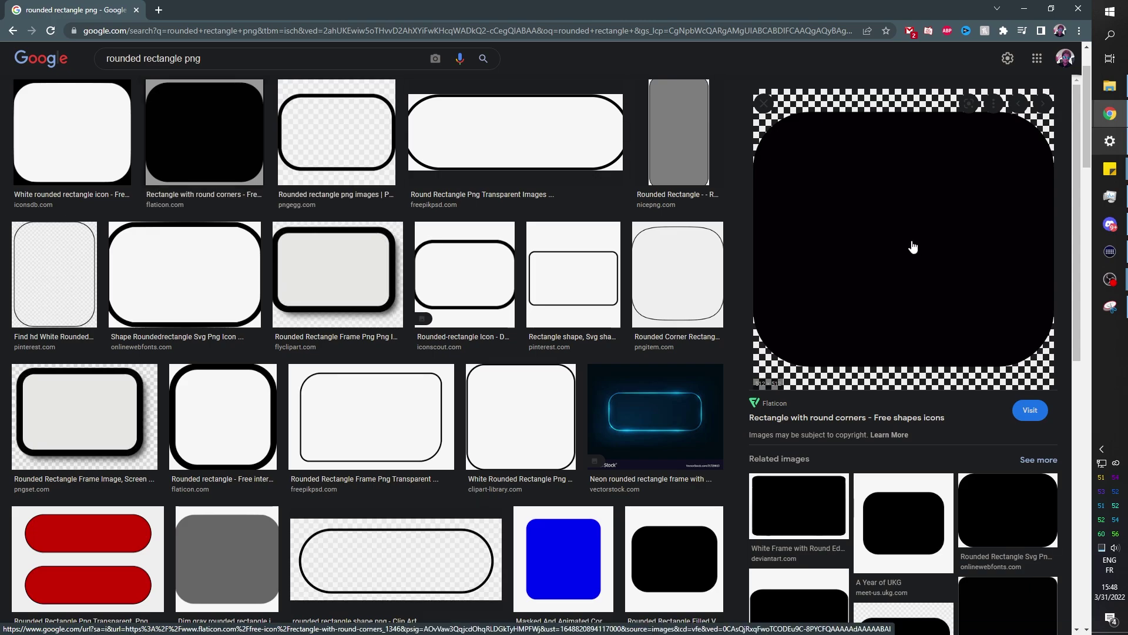
Save the image as rectangle.png in new folders 'OBS overlay from scratch/stock'
right_click(849, 220)
click(882, 353)
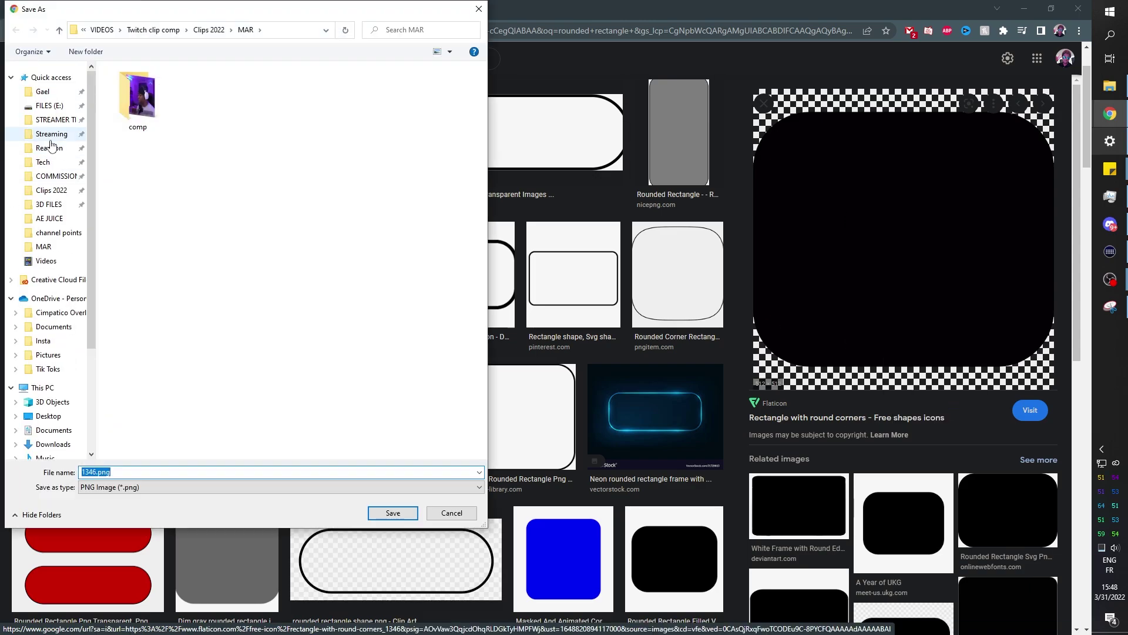
click(84, 52)
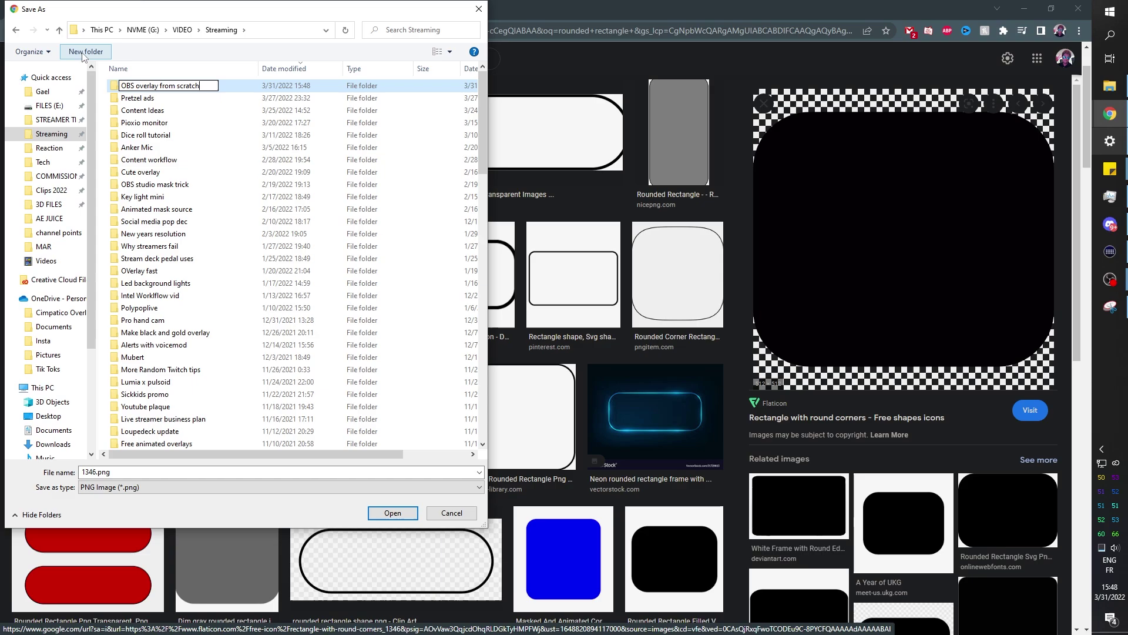
key(Return)
key(Return)
click(83, 51)
text(stock)
key(Return)
key(Return)
text(rectan)
key(Return)
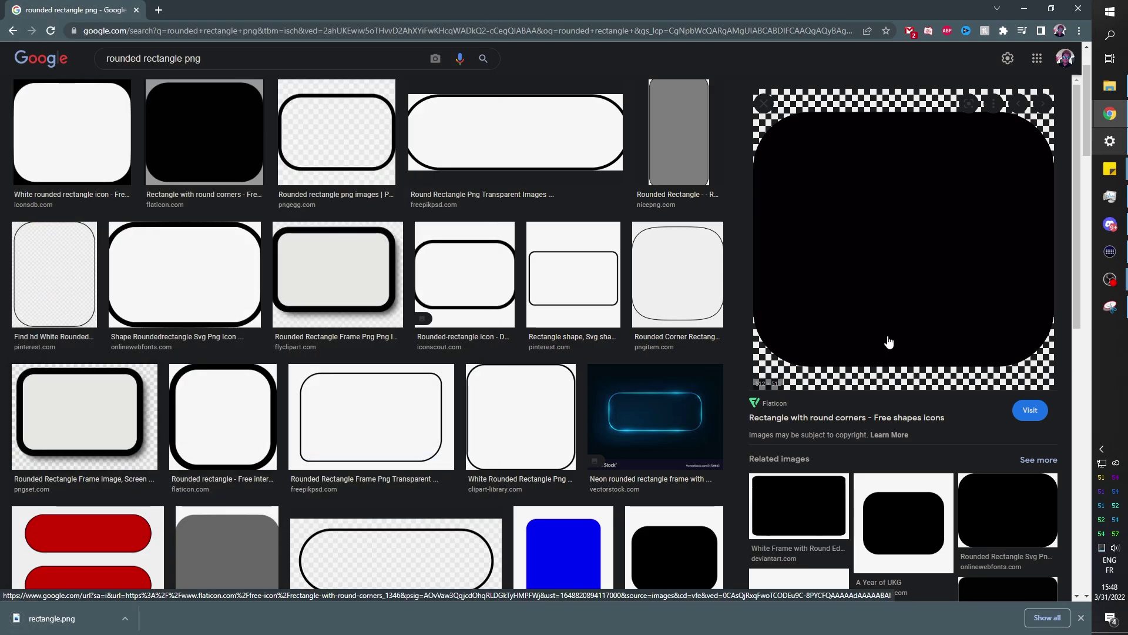
key(alt+Tab)
click(223, 610)
Add a 'rounded rectangle' image source loading rectangle.png from the stock folder
click(253, 469)
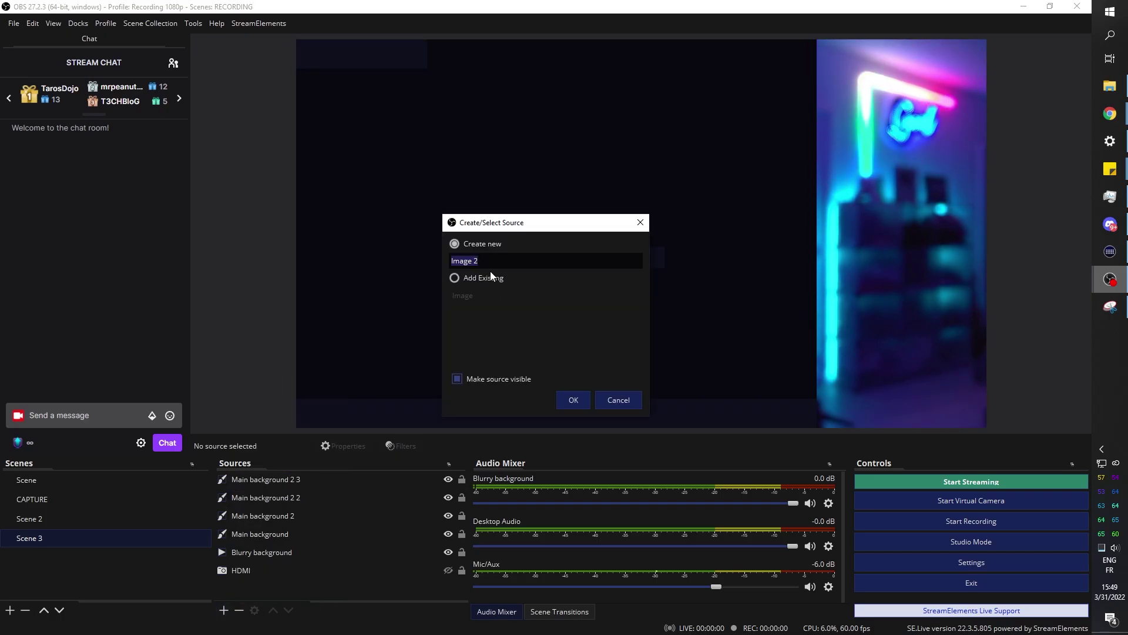
text(rounded rectangle)
click(573, 400)
click(786, 468)
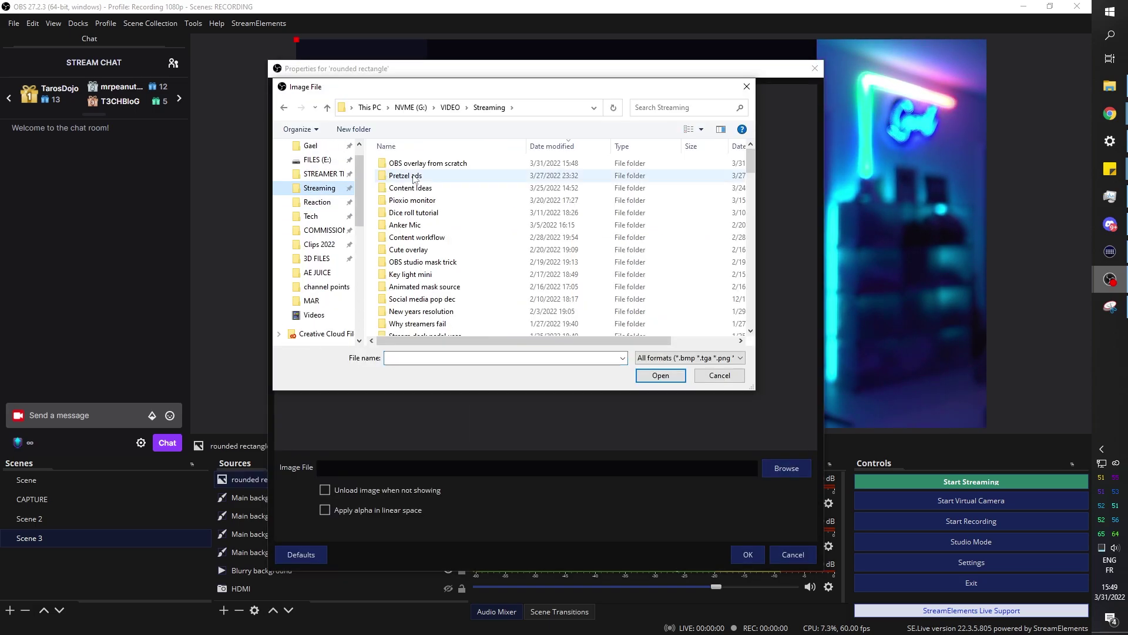
double_click(456, 302)
click(748, 554)
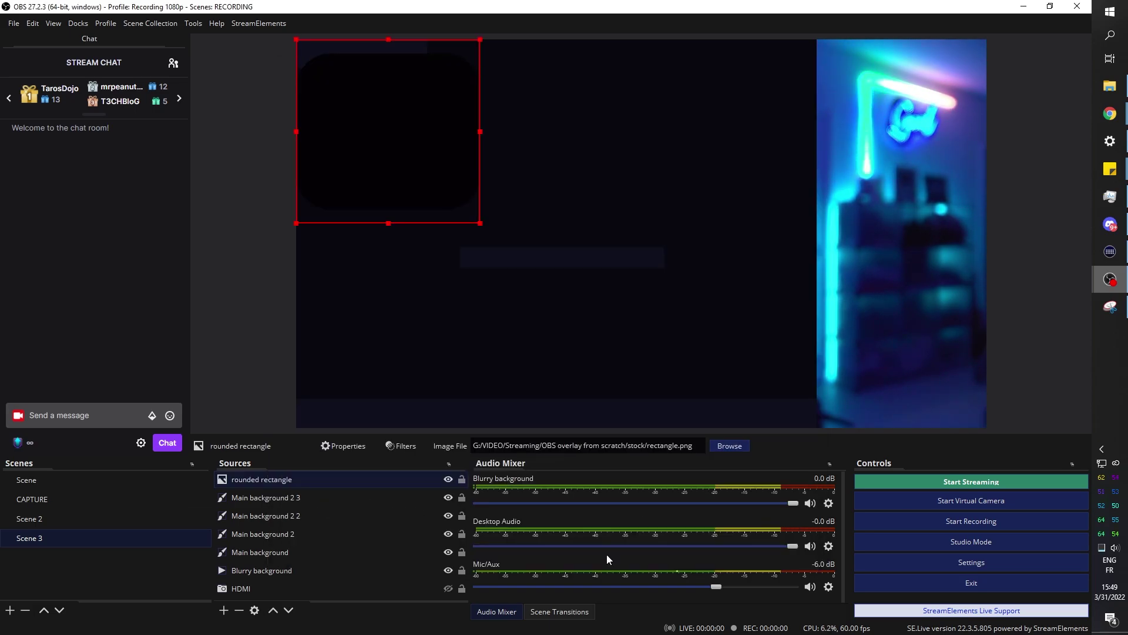
drag(405, 152, 809, 272)
Give the rounded rectangle a Color Correction filter with Color Add #28ffff
right_click(262, 479)
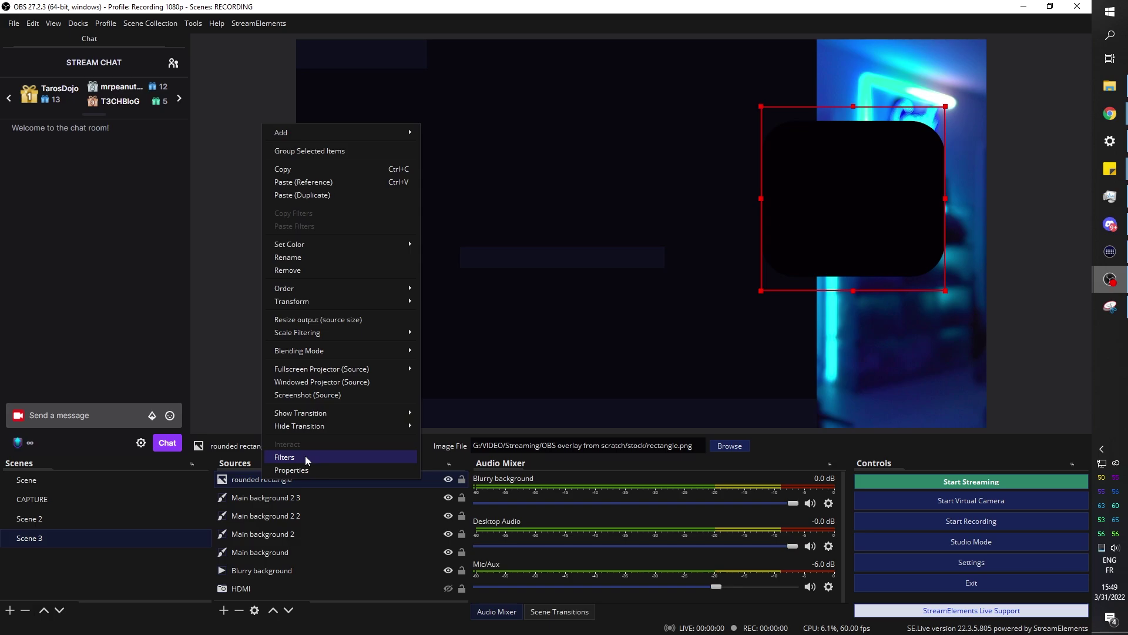
click(305, 456)
click(306, 524)
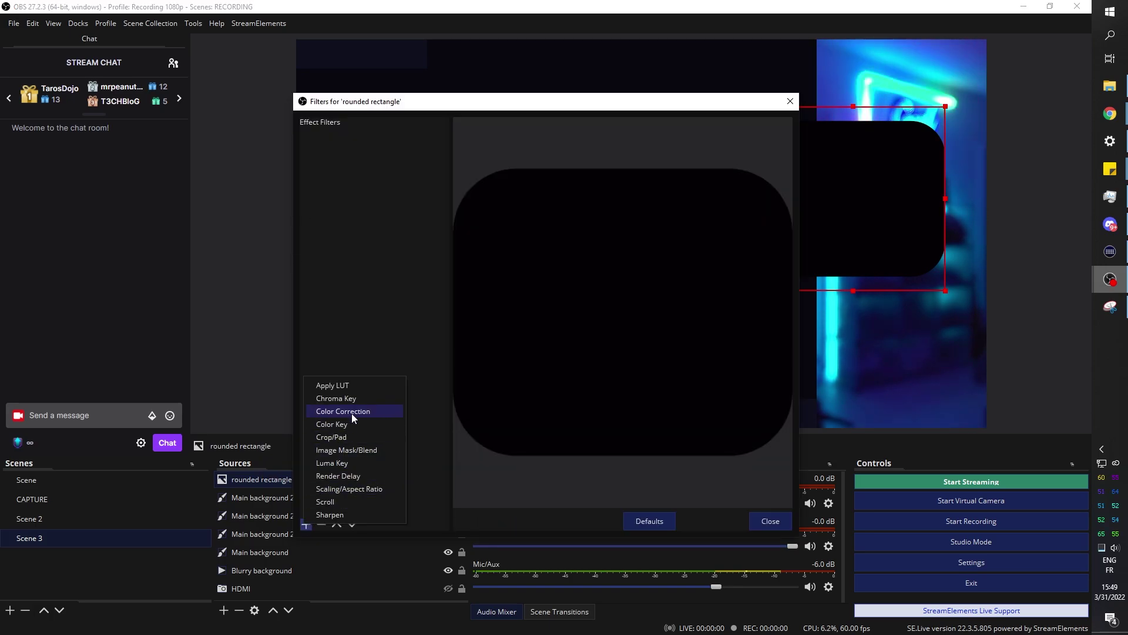
click(353, 411)
key(Return)
click(750, 407)
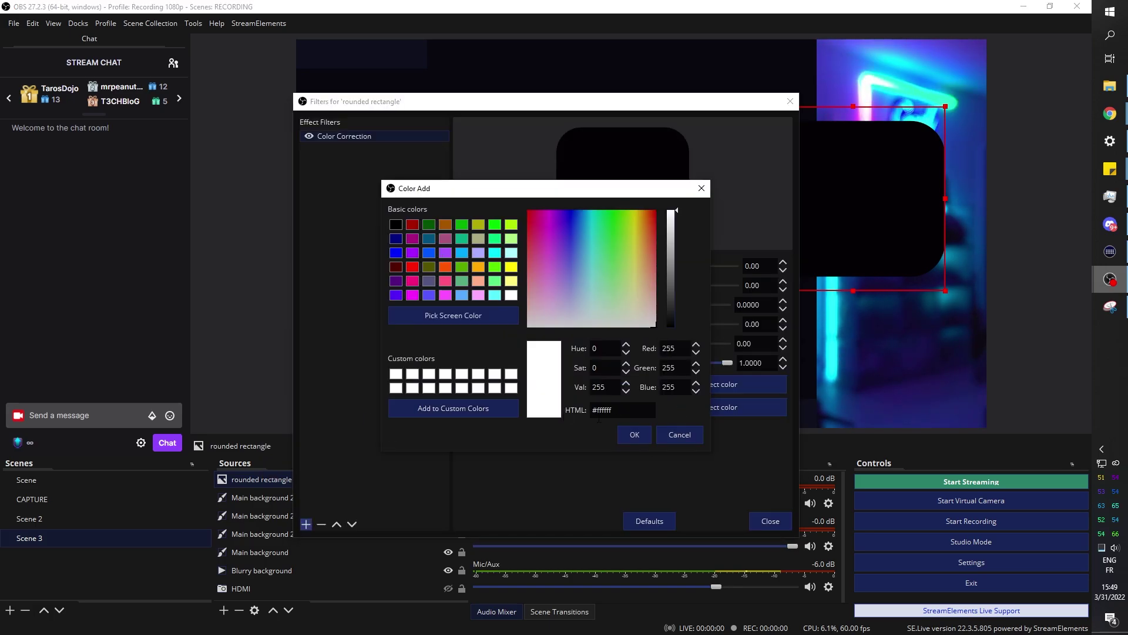
click(634, 434)
click(679, 406)
click(453, 315)
click(830, 346)
click(634, 435)
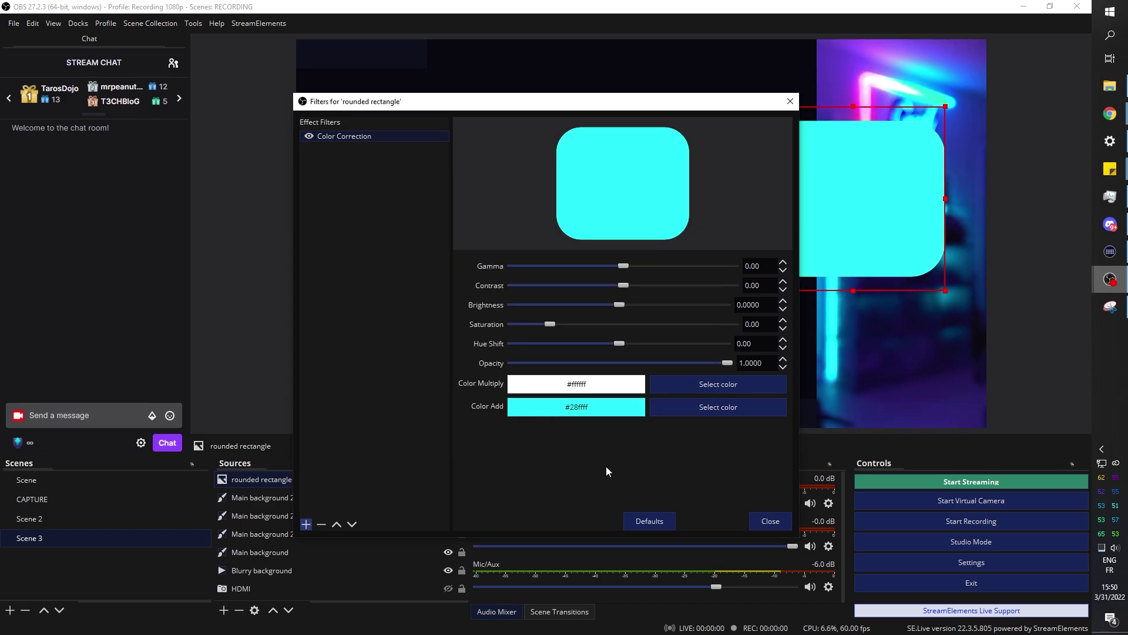
click(770, 521)
Shrink the cyan rectangle to a small square at the dark bar's left end
drag(945, 198, 925, 199)
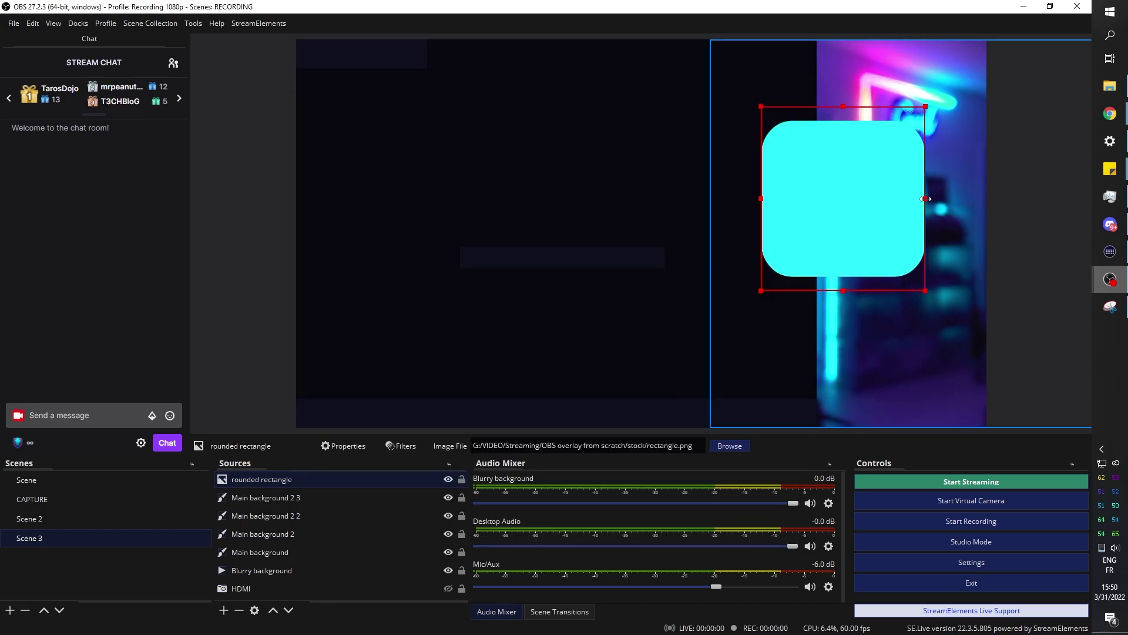
drag(840, 199, 431, 236)
drag(509, 144, 481, 267)
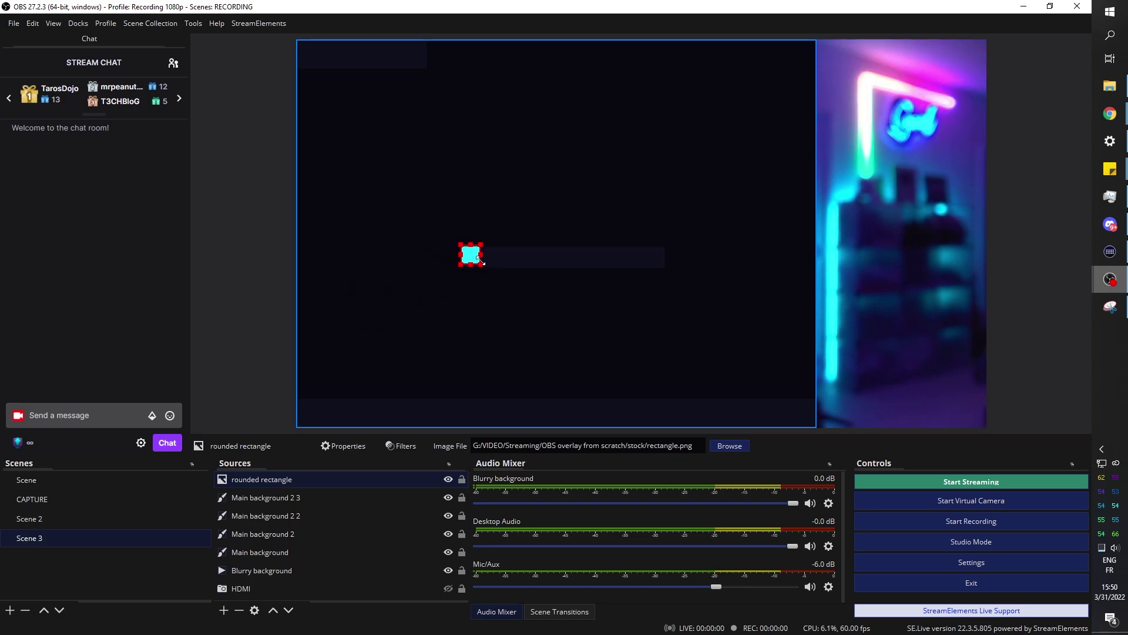
Copy and paste-duplicate the cyan square twice
click(254, 497)
right_click(259, 479)
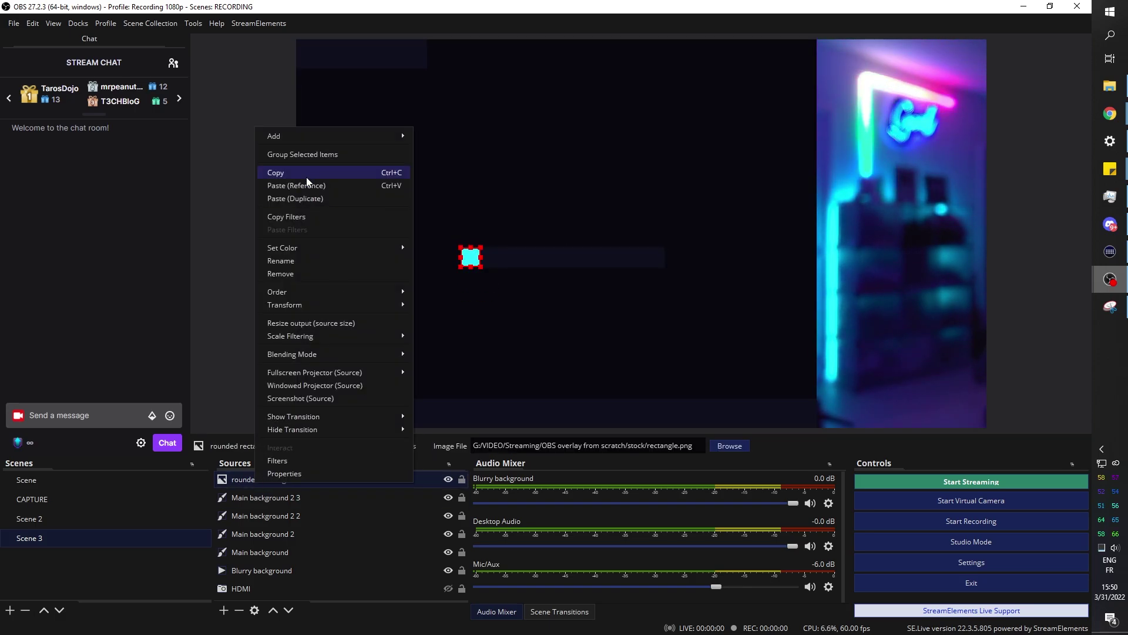
click(305, 174)
right_click(259, 479)
click(306, 198)
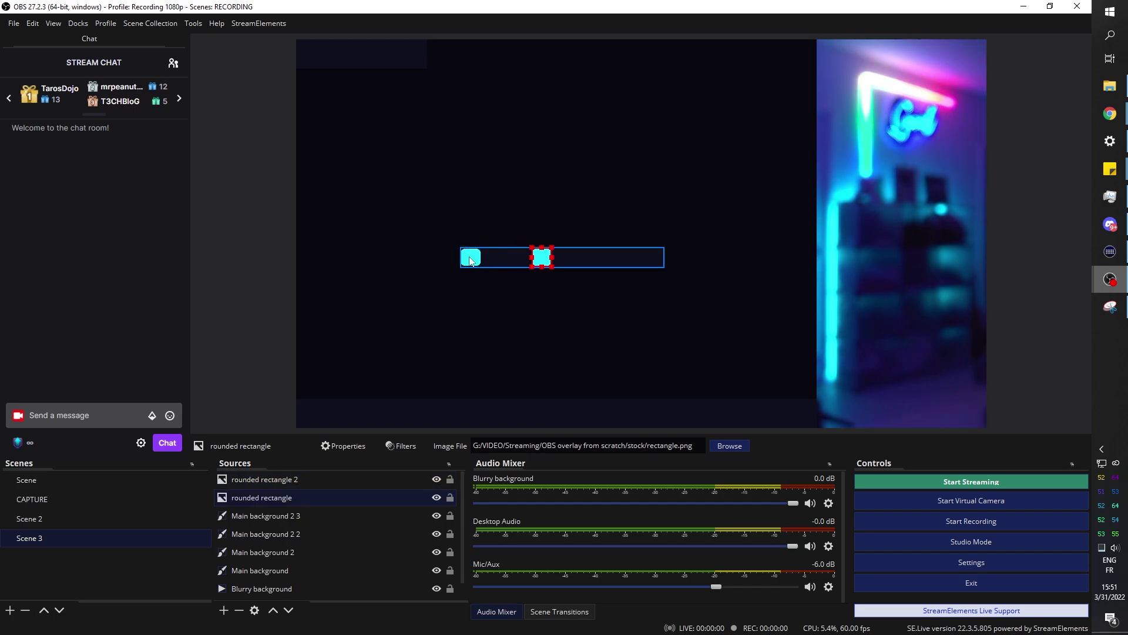
right_click(266, 481)
click(303, 183)
right_click(273, 480)
click(298, 197)
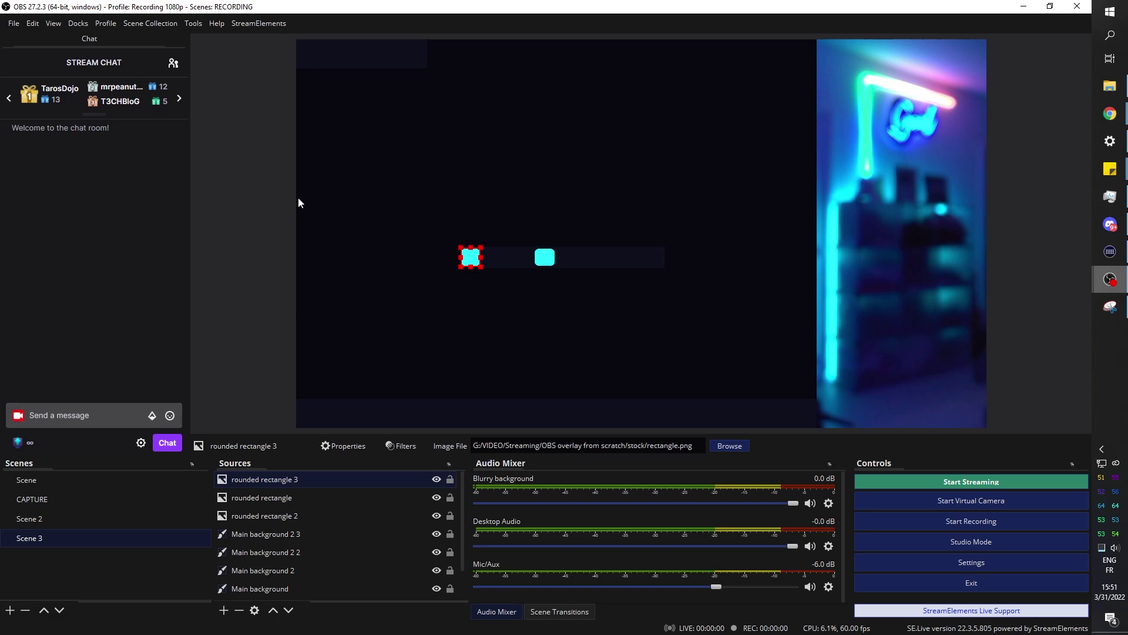
Space the three cyan squares along the dark centre bar
click(493, 259)
click(474, 261)
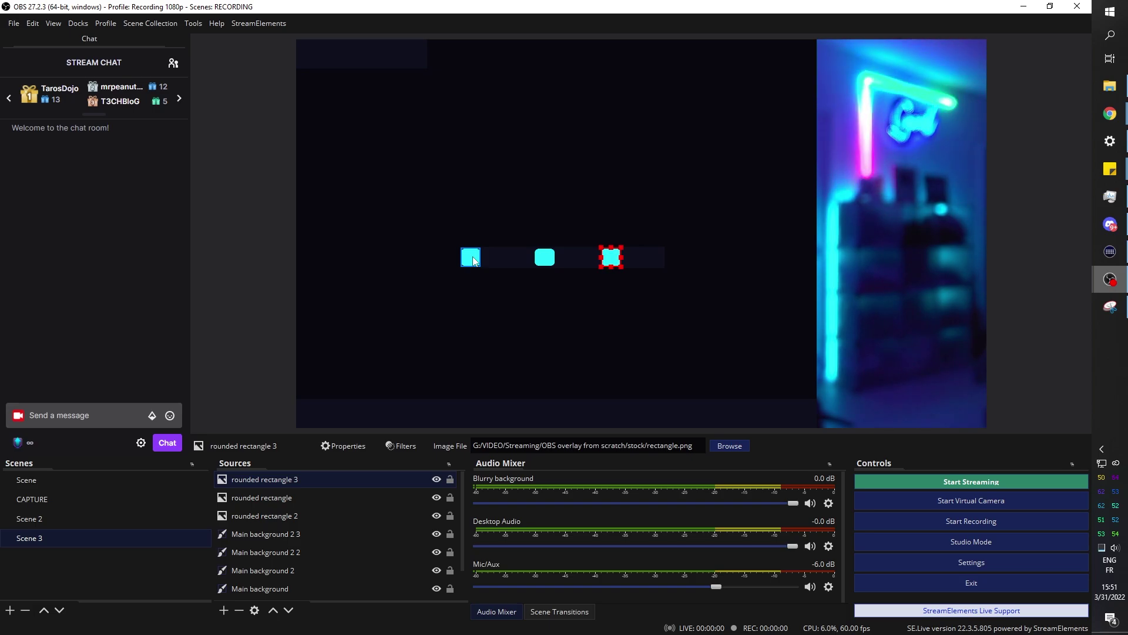
click(230, 372)
mouse_move(352, 61)
mouse_down()
mouse_move(539, 62)
mouse_move(352, 61)
mouse_up()
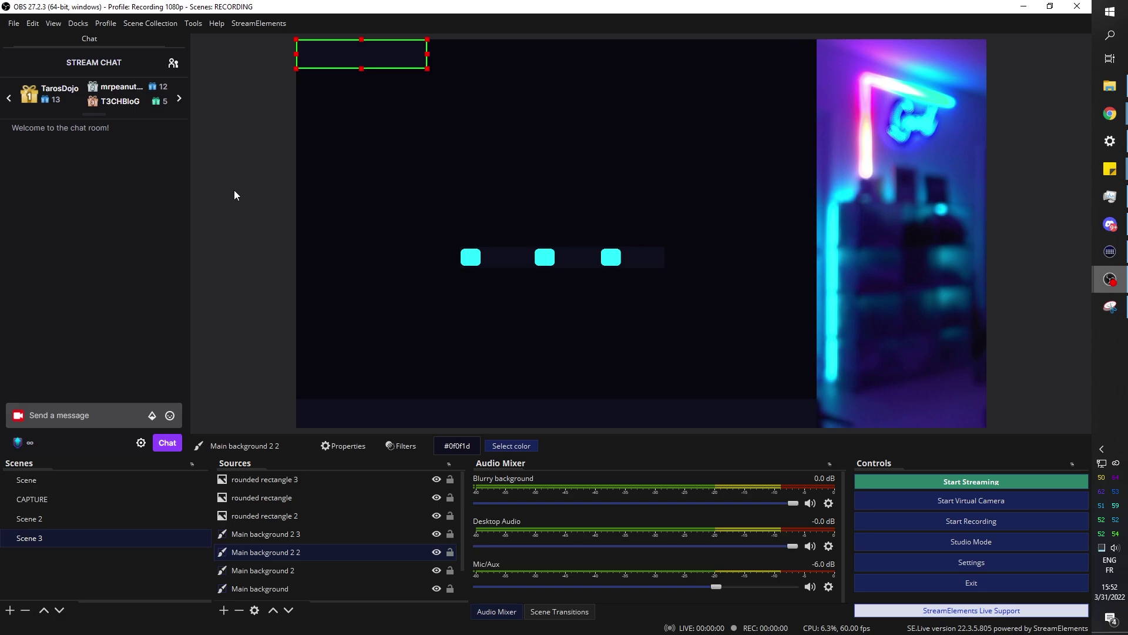
click(234, 189)
Group the three squares and the bar as 'Social' and collapse the group
click(264, 478)
shift+click(266, 535)
right_click(267, 498)
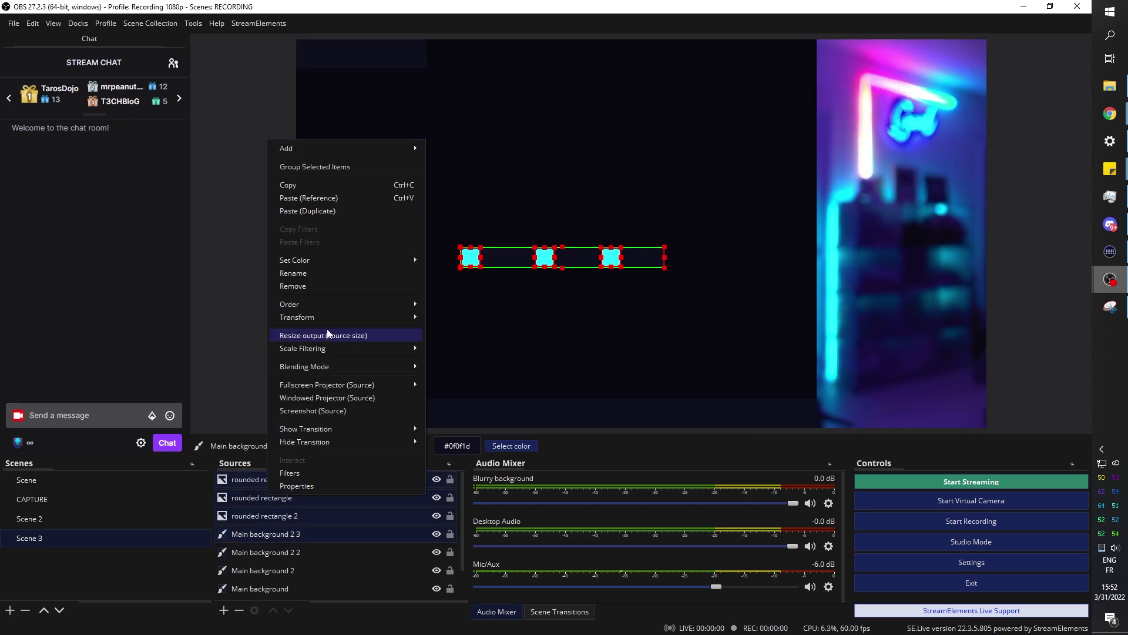
click(361, 167)
text(G La)
key(BackSpace)
key(BackSpace)
key(BackSpace)
key(BackSpace)
text(Social)
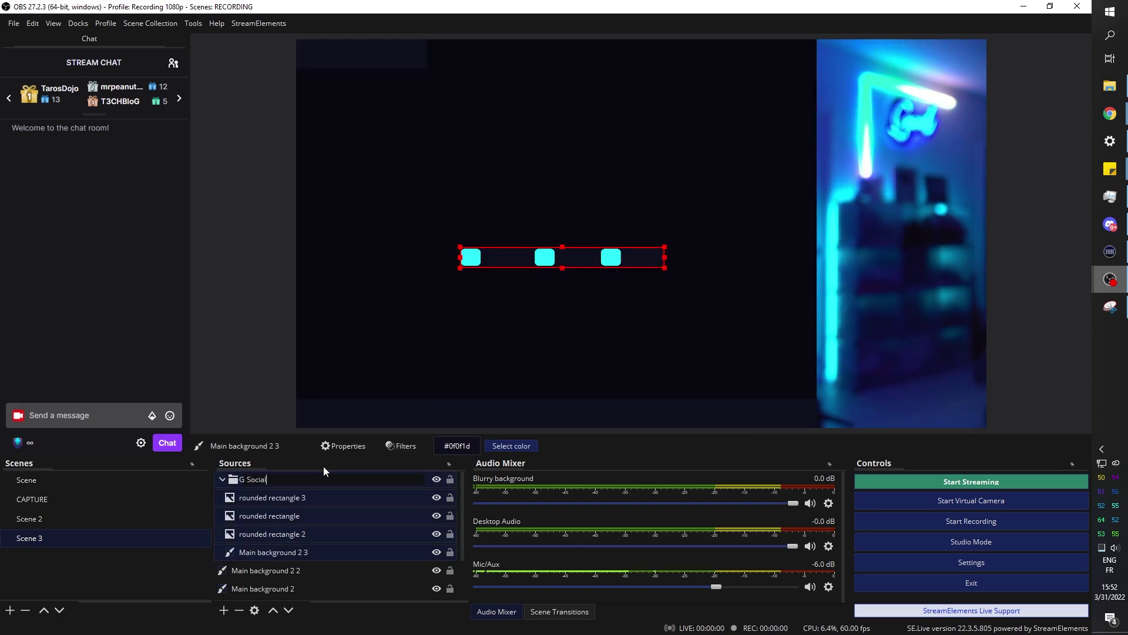
key(Return)
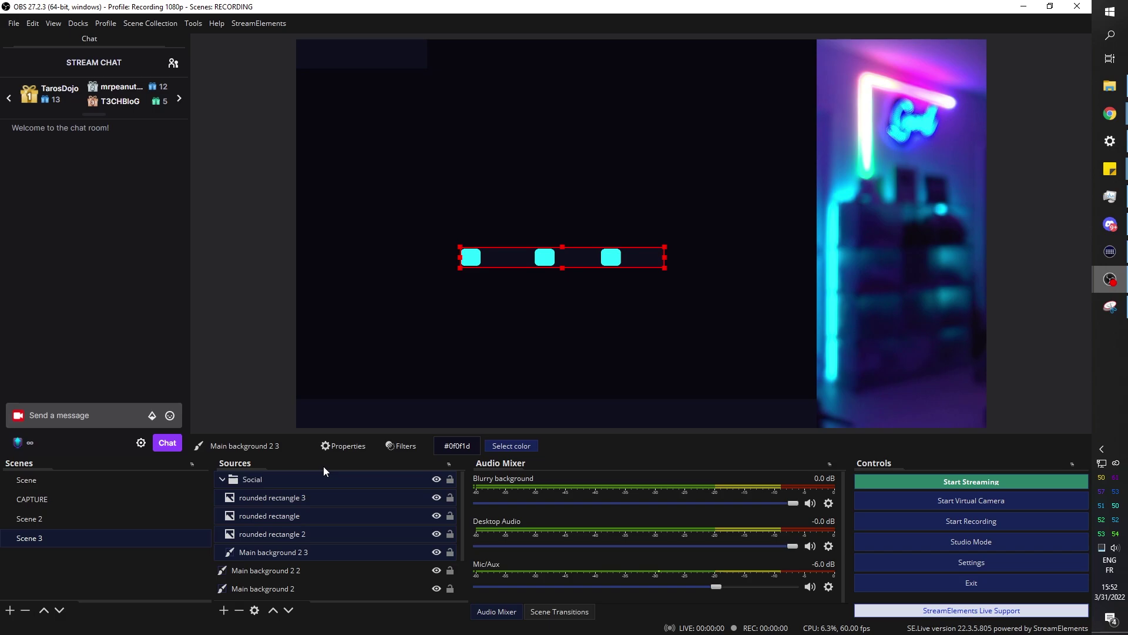
click(220, 480)
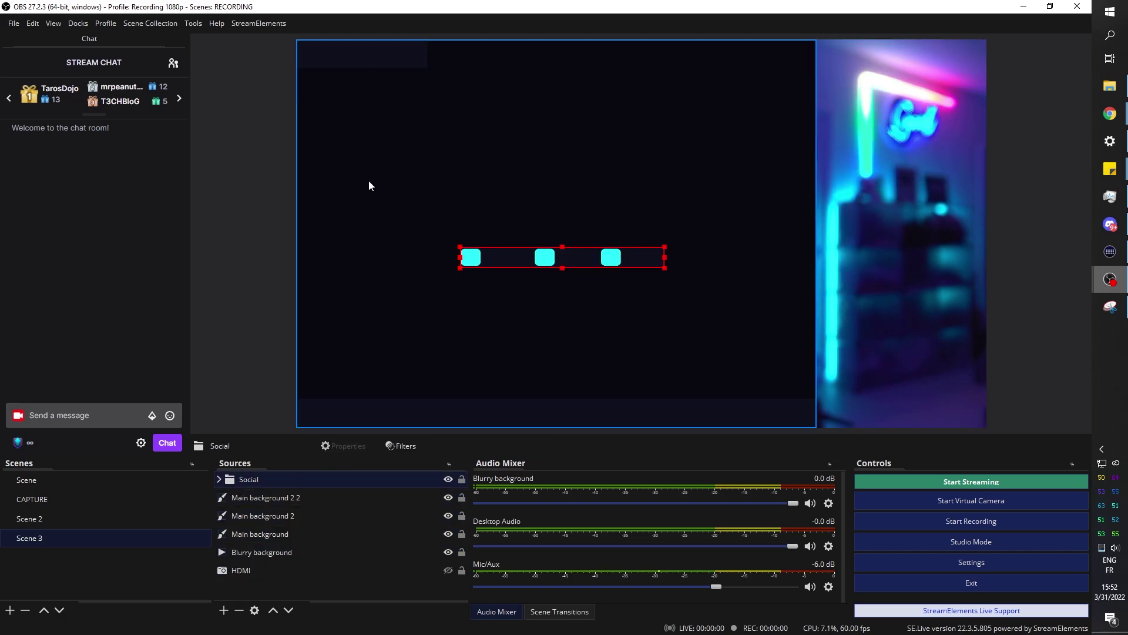
click(269, 241)
click(373, 62)
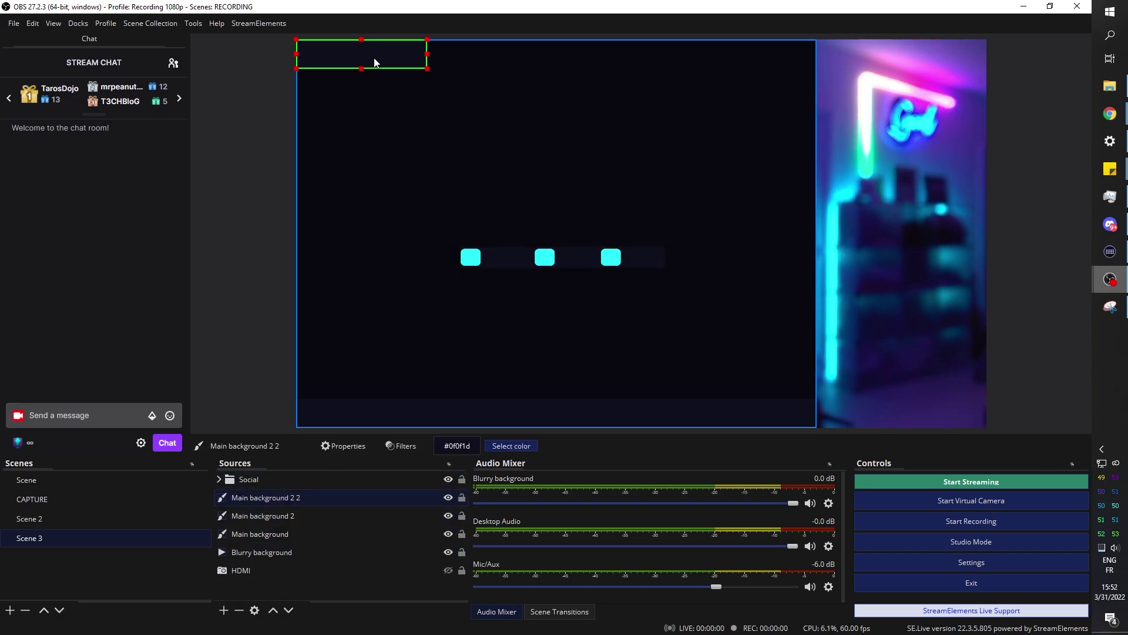
Add a text source named TITLE reading 'STARTING SOON'
right_click(354, 495)
click(491, 365)
text(TITLE)
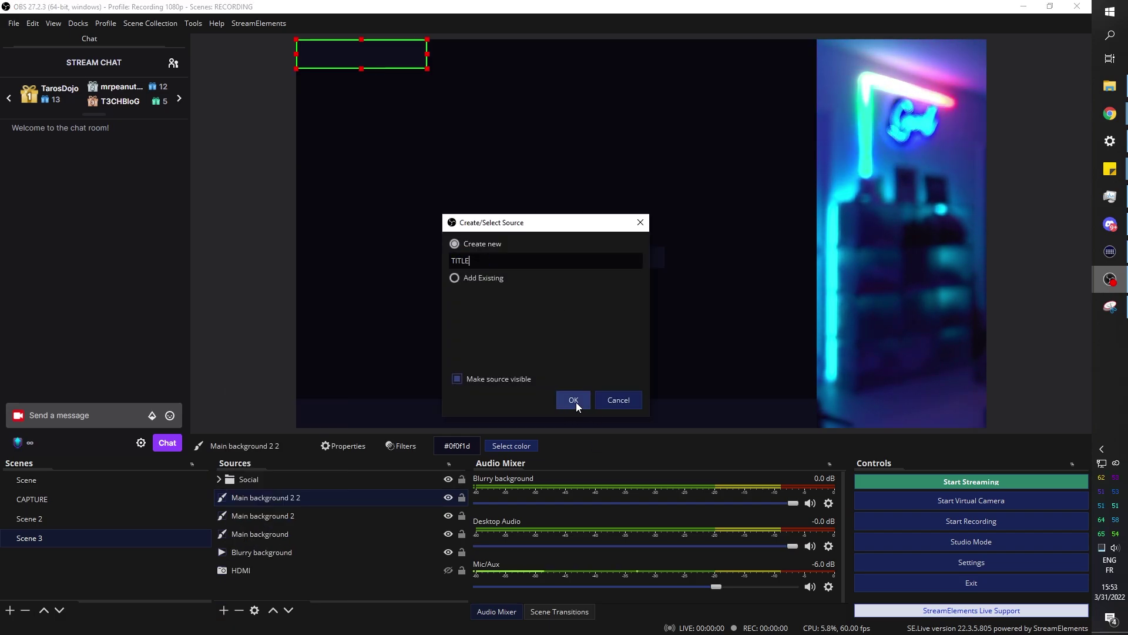
click(574, 401)
text(STARTING SOON)
Preview Bellerose, BigNoodleTitling, Birch Std and Calibri, then apply Bungasai to the title
click(688, 468)
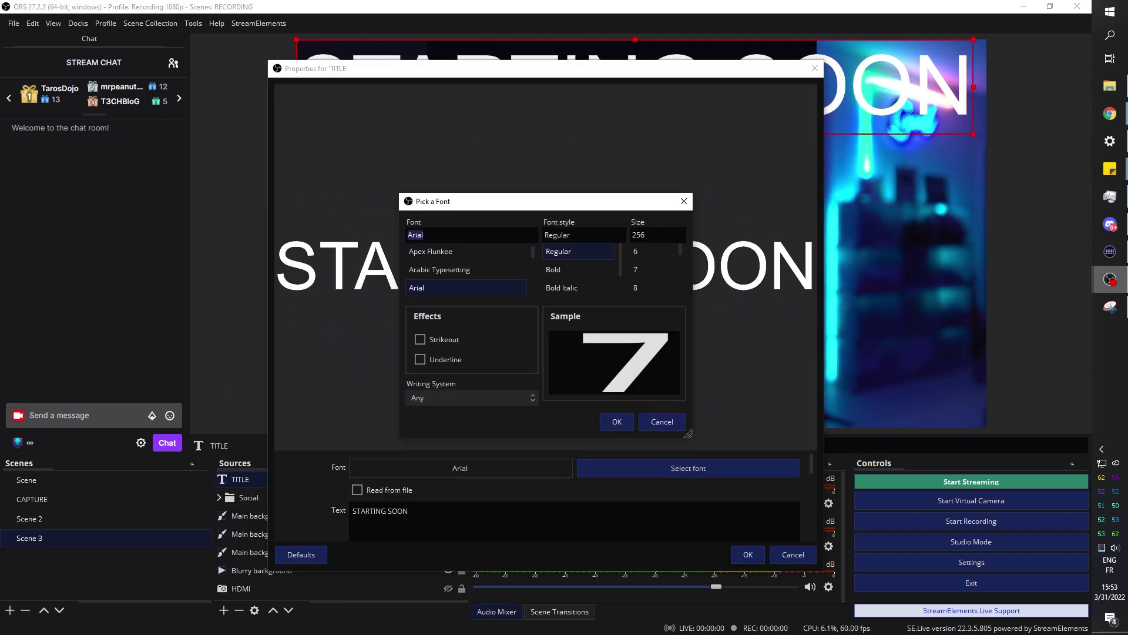
scroll(442, 183, down, 1)
click(436, 196)
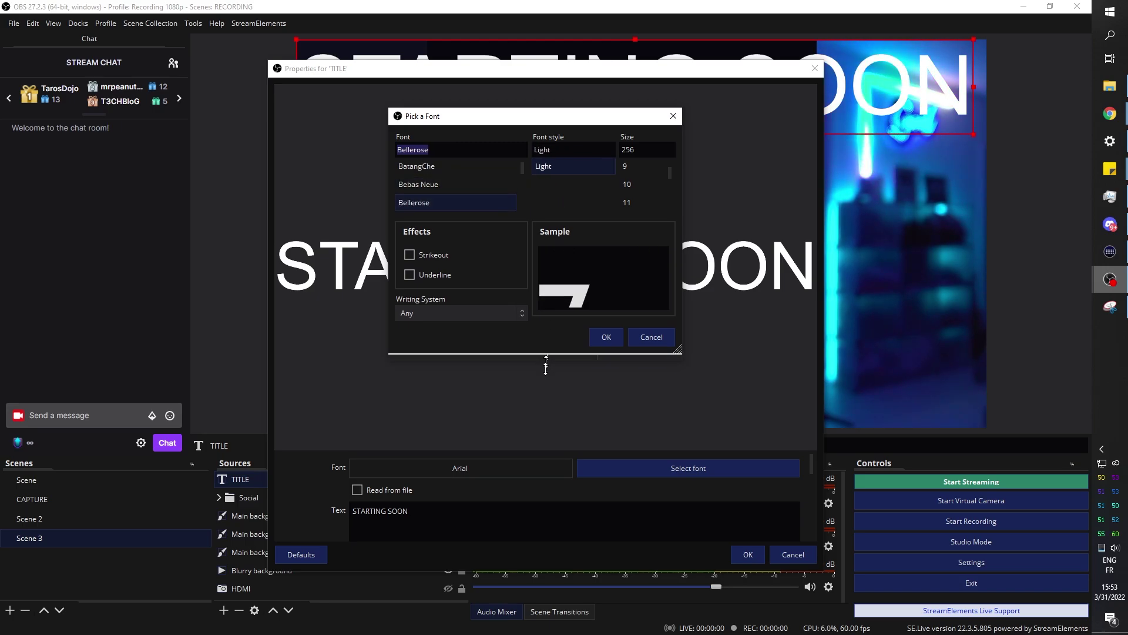
drag(678, 349, 802, 462)
drag(470, 116, 393, 143)
click(364, 248)
click(352, 266)
scroll(359, 299, down, 3)
click(365, 314)
click(353, 230)
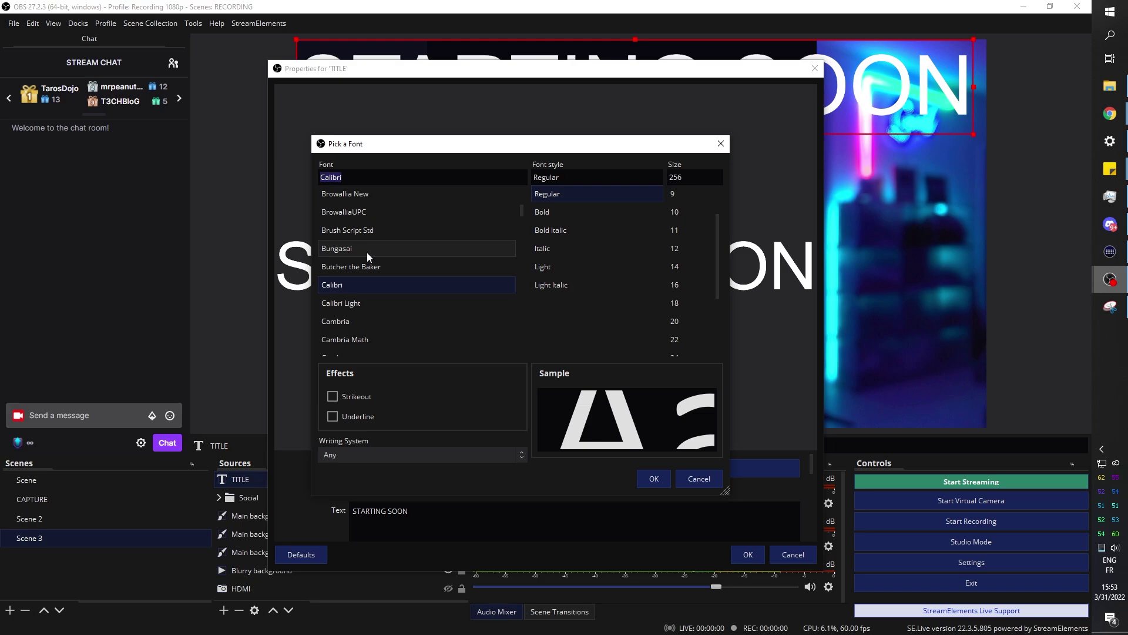
click(337, 193)
click(654, 478)
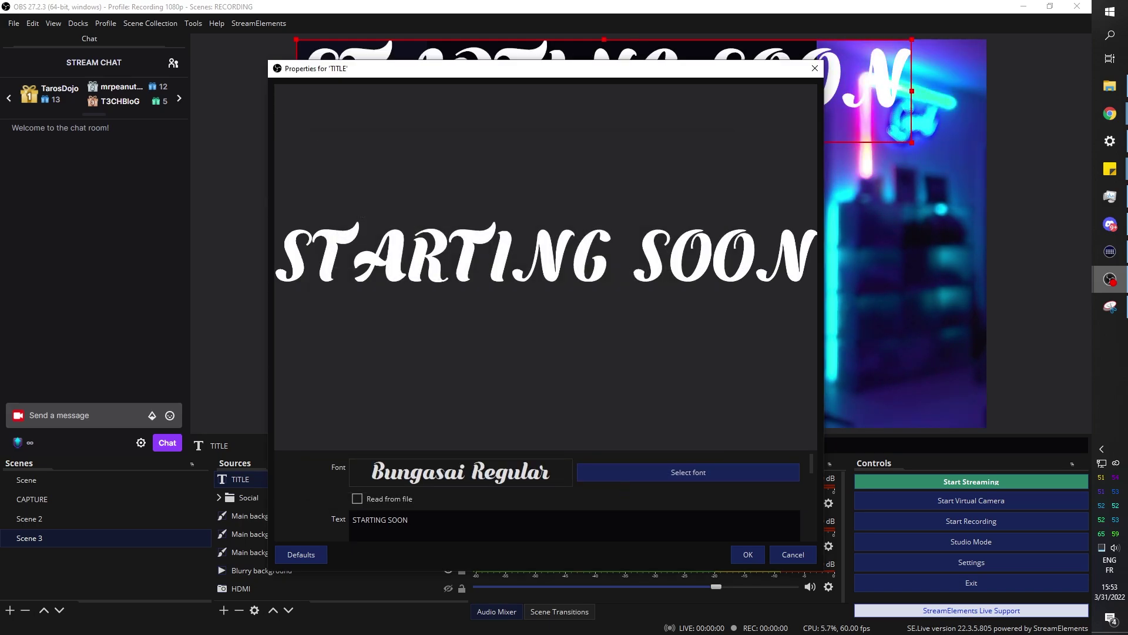
Switch the title font to ChunkFive Ex
click(625, 474)
scroll(458, 270, down, 1)
click(434, 288)
click(611, 418)
Set the font size to 28, preview fonts from Crazy Ivan down, and apply FROSTBITE Wide
click(697, 472)
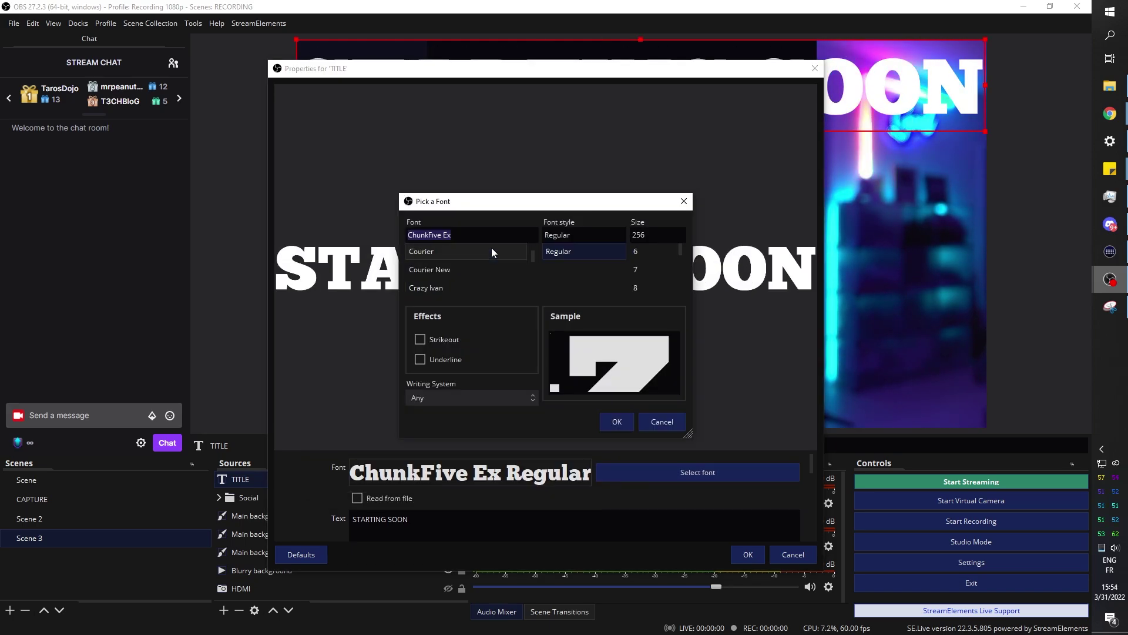
scroll(648, 273, down, 3)
click(651, 287)
click(451, 284)
key(Down)
key(Down)
key(Down)
key(Down)
key(Down)
key(Down)
key(Down)
key(Down)
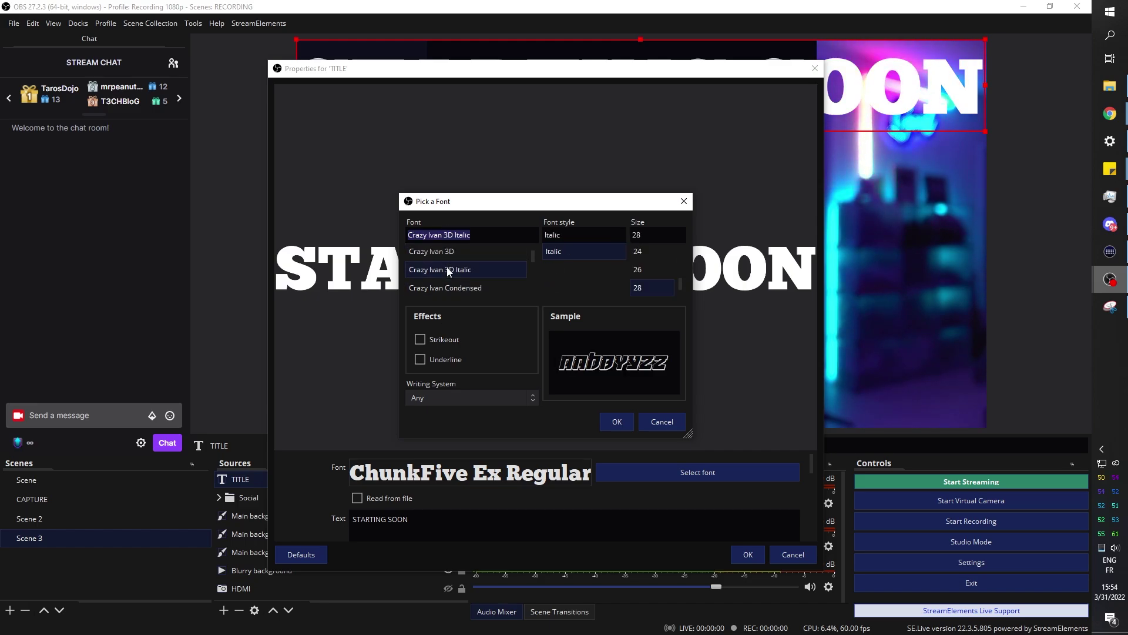
key(Down)
key(Down)
key(Down)
key(Down)
key(Down)
key(Down)
key(Down)
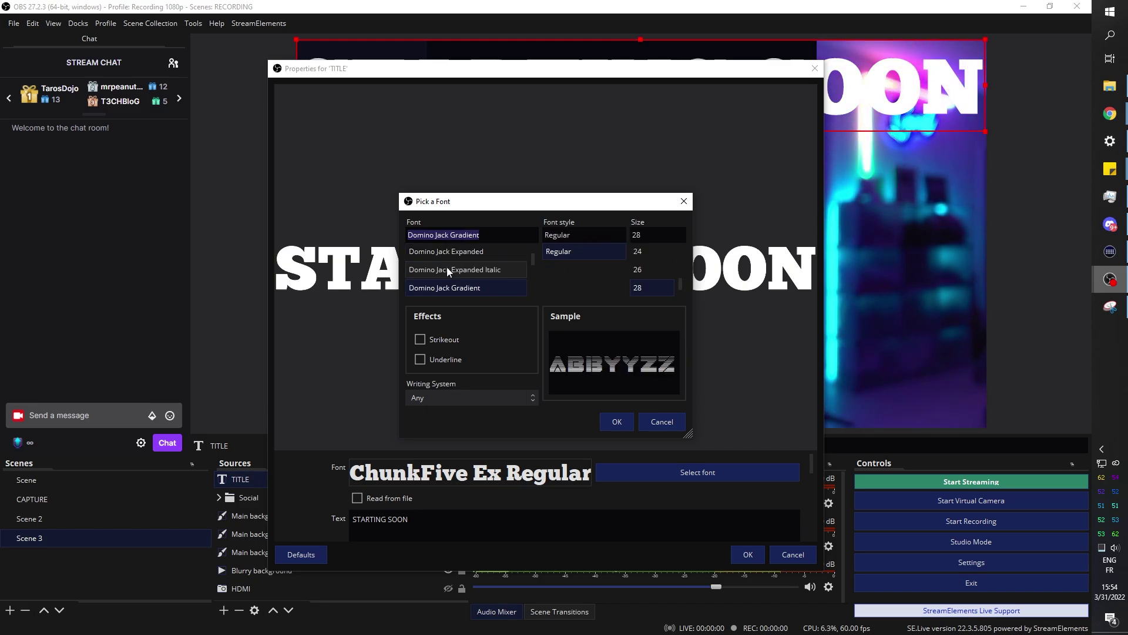
key(Down)
key(Down)
key(Down)
key(Down)
key(Down)
key(Down)
key(Down)
key(Down)
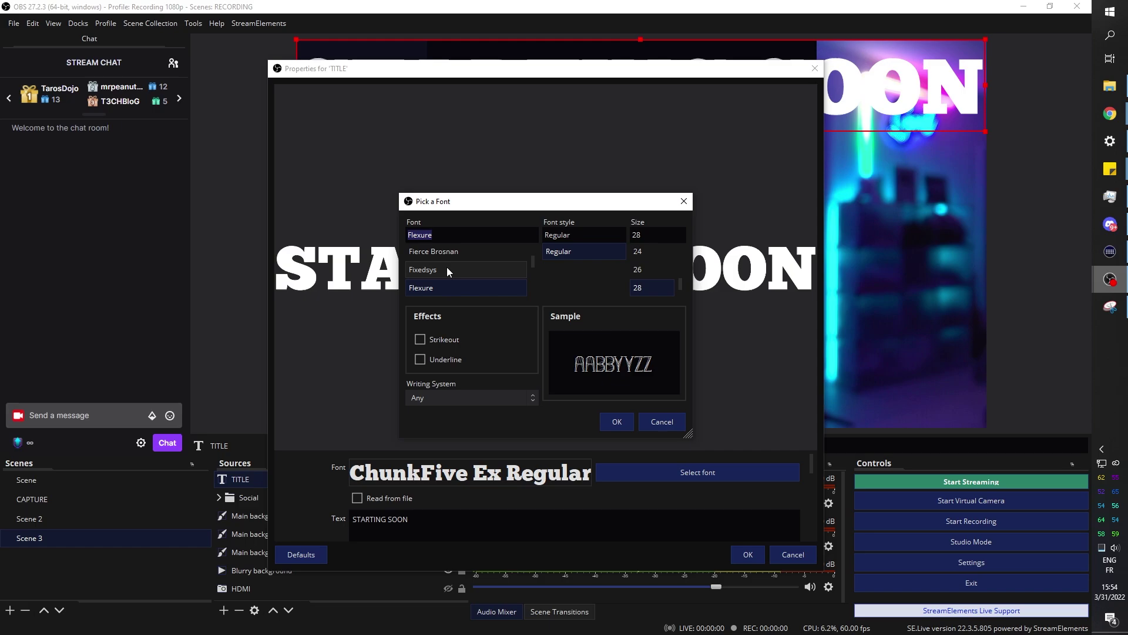
key(Down)
key(Down)
key(Down)
key(Down)
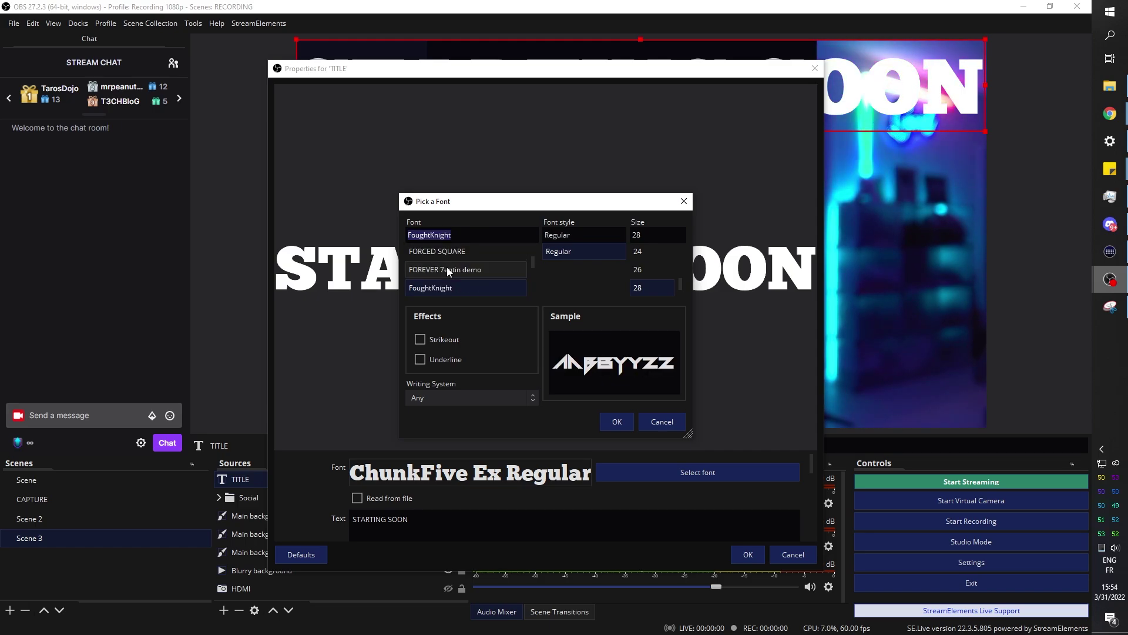
key(Down)
key(Down)
key(Down)
key(Down)
key(Down)
key(Down)
key(Down)
key(Down)
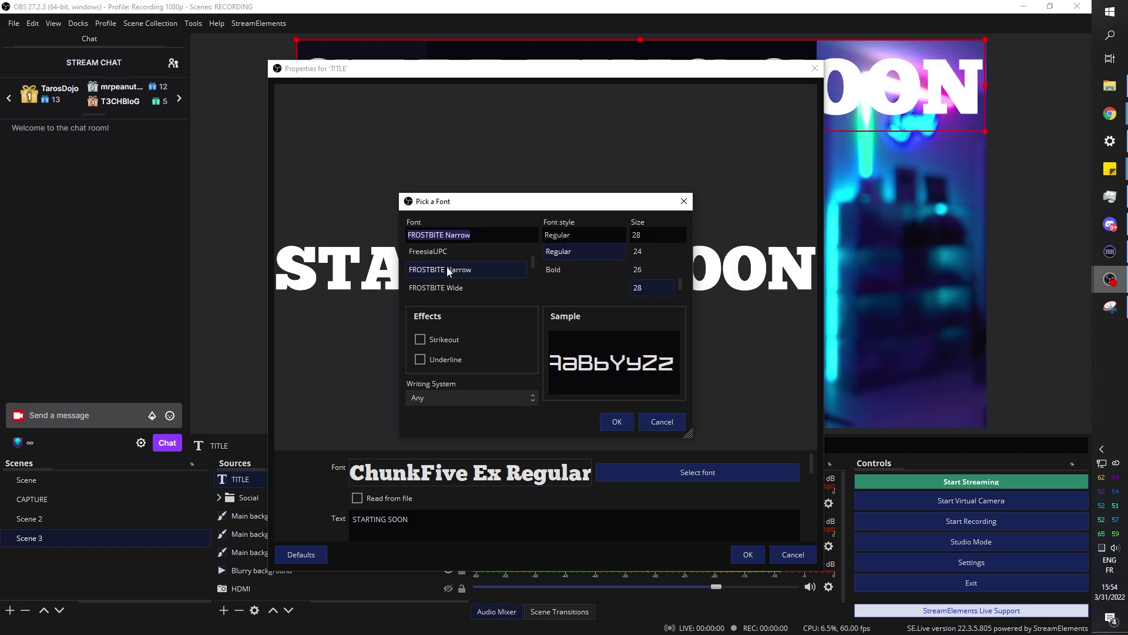
key(Down)
click(616, 421)
Preview Gadugi, Gunrunner, Impact, Kozuka Gothic and Kraash, then apply Nulshock Bold
click(770, 468)
key(Down)
key(Down)
key(Down)
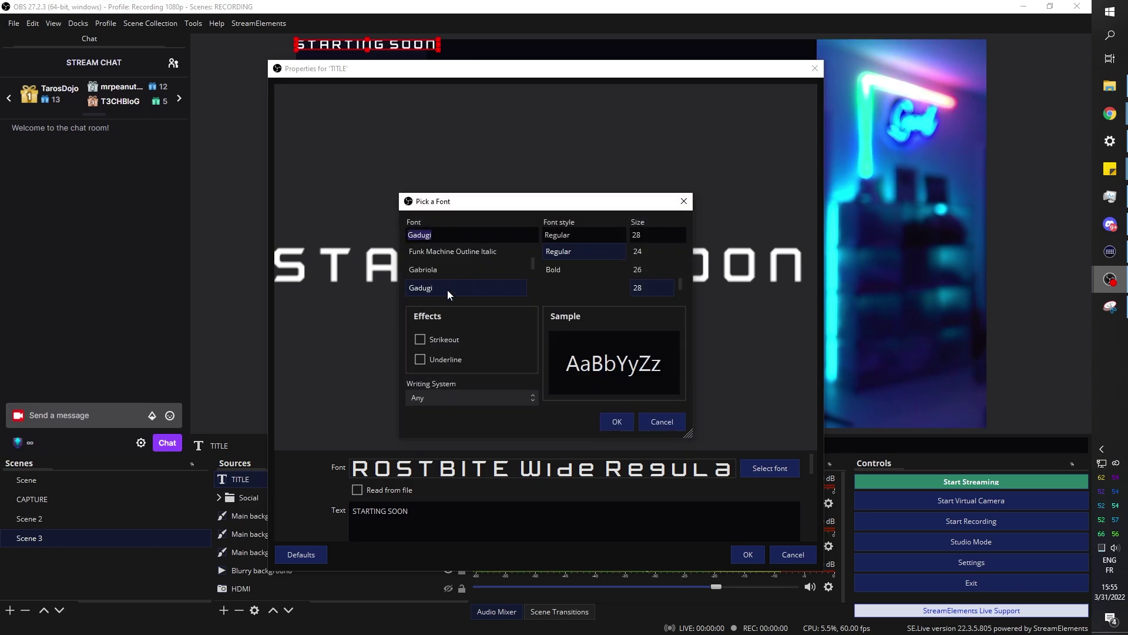
key(Down)
key(Down)
key(Down)
key(Down)
key(Down)
key(Down)
key(Down)
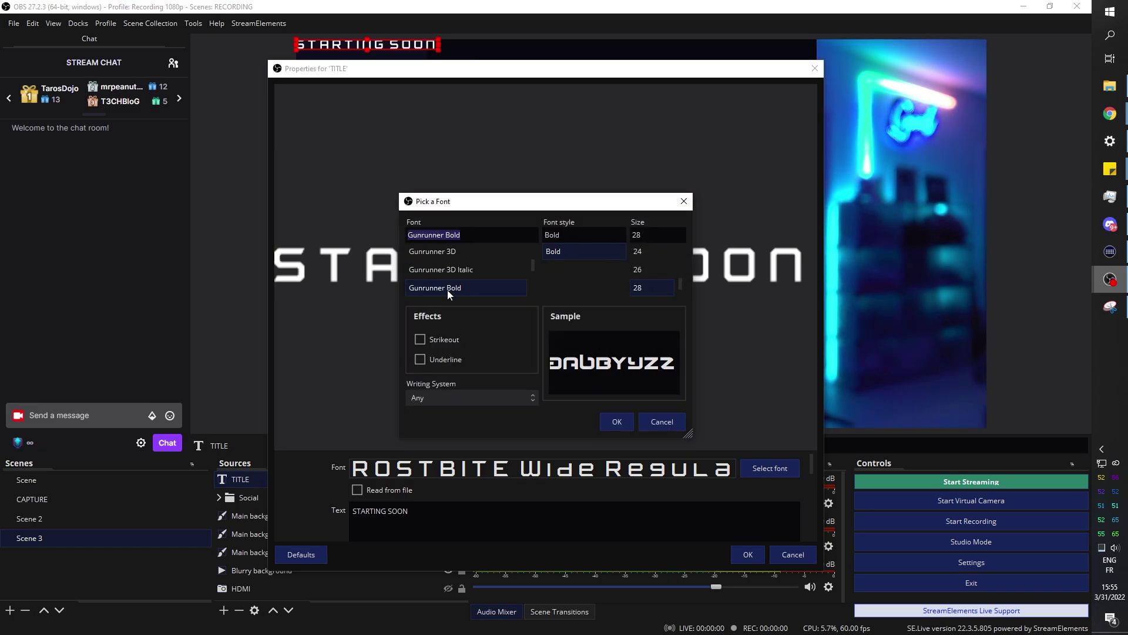
key(Down)
key(Down)
key(Down)
key(Down)
key(Down)
key(Down)
key(Down)
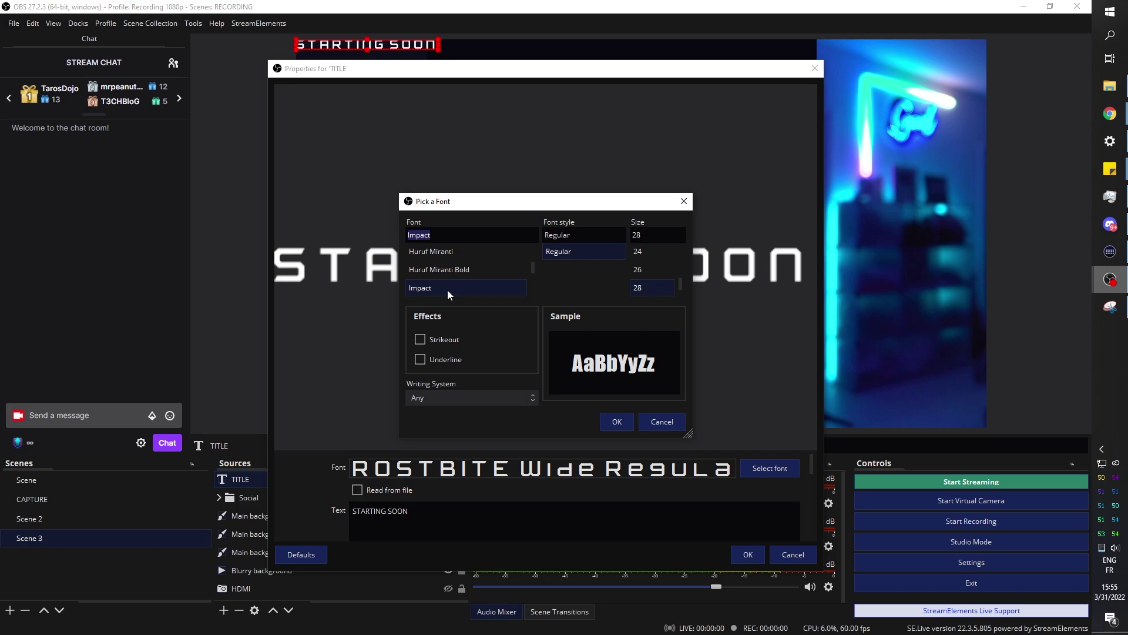
key(Down)
key(Down)
key(Down)
key(Down)
key(Down)
key(Down)
key(Down)
key(Down)
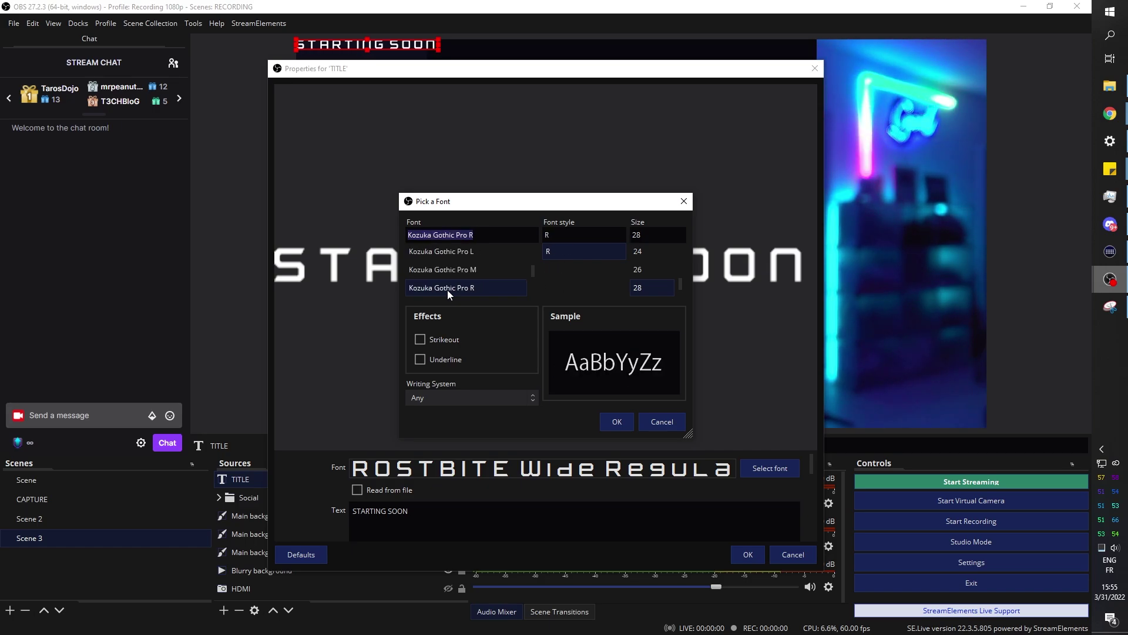
key(Down)
key(Down)
key(Down)
key(Down)
key(Down)
key(Down)
key(Down)
key(Down)
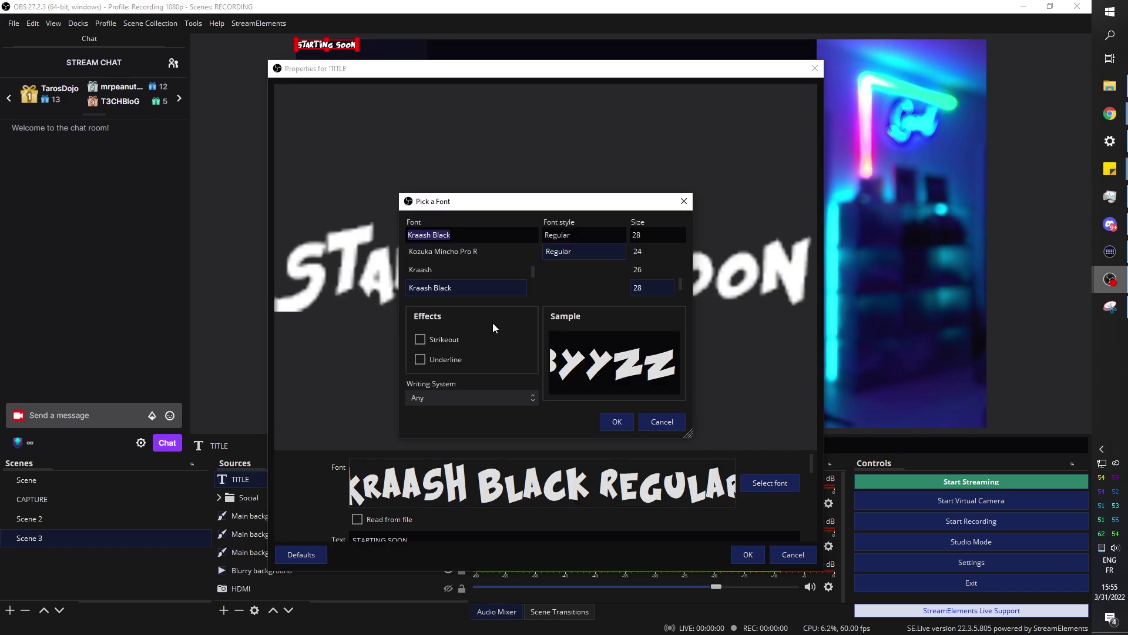
key(Down)
key(Down)
key(Down)
key(Down)
key(Down)
key(Down)
key(Down)
key(Down)
key(Down)
key(Down)
key(Down)
key(Down)
key(Down)
key(Down)
key(Down)
key(Down)
key(Down)
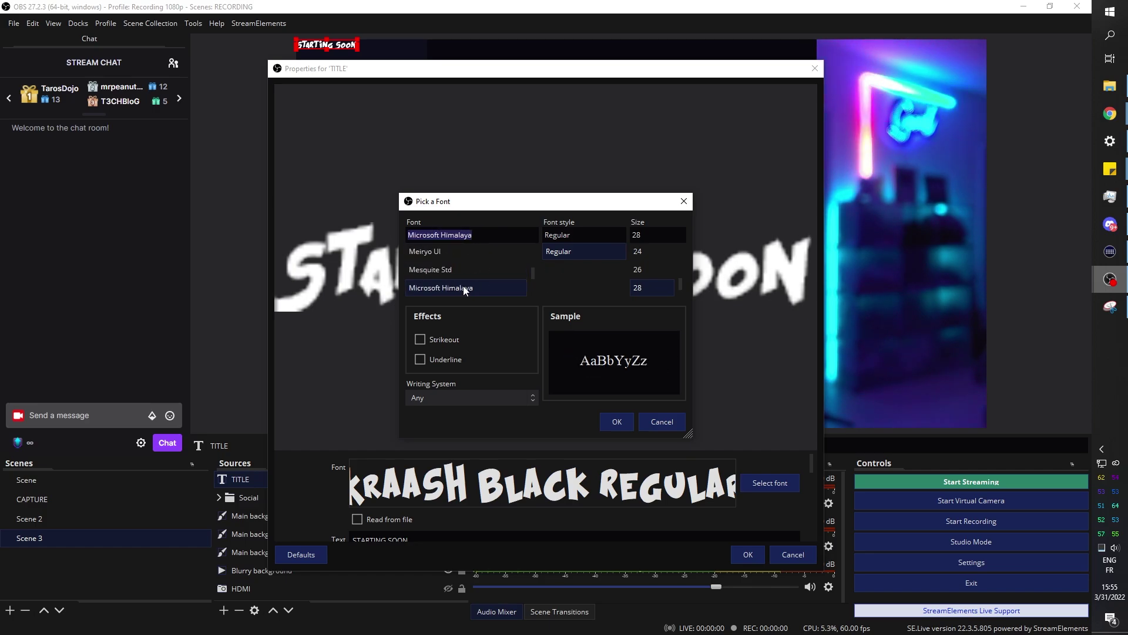
key(Down)
key(Down)
key(Down)
key(Down)
key(Down)
key(Down)
key(Down)
key(Down)
key(Down)
key(Down)
key(Down)
key(Down)
key(Down)
key(Down)
key(Down)
key(Down)
key(Down)
key(Down)
key(Down)
key(Down)
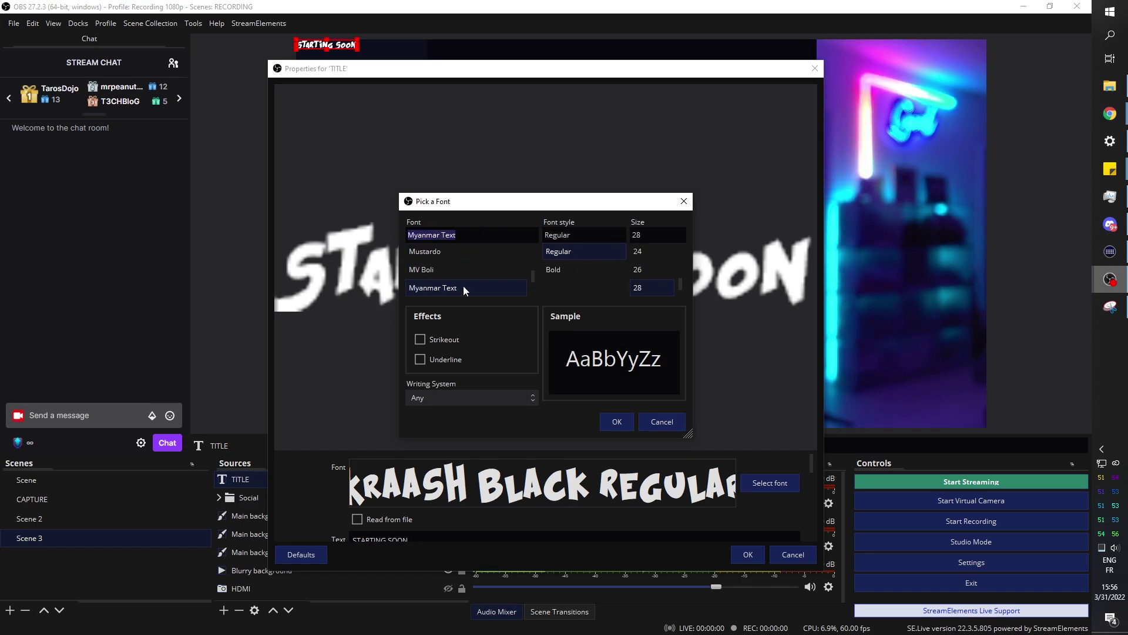
key(Down)
key(Down)
key(Down)
key(Down)
key(Down)
key(Down)
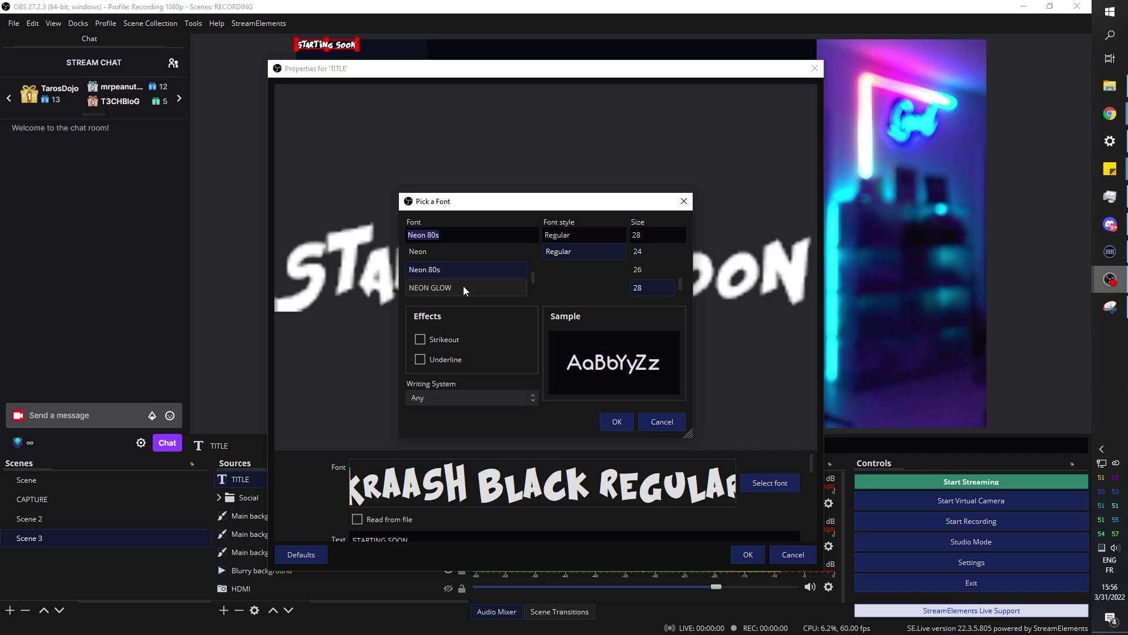
key(Down)
key(Down)
key(Down)
key(Down)
key(Down)
key(Down)
key(Down)
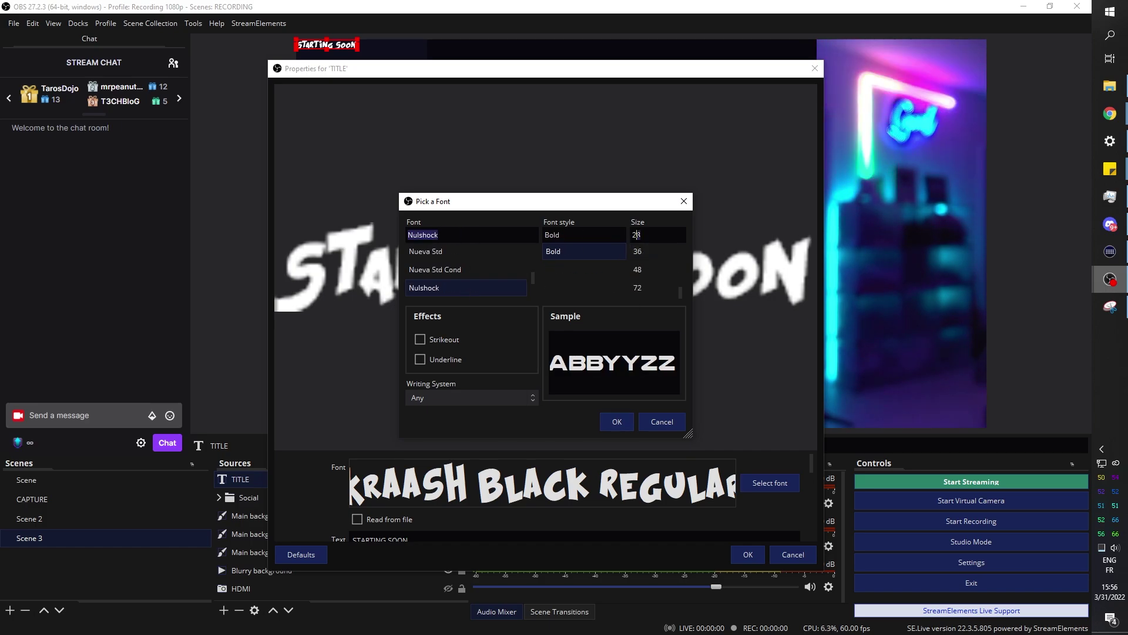
click(625, 425)
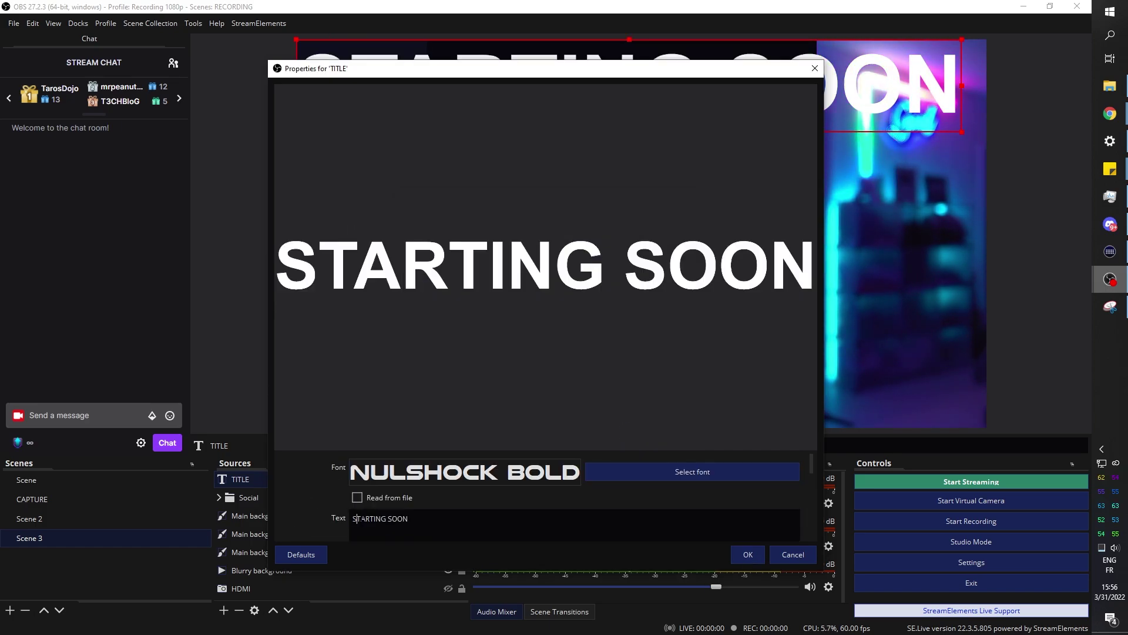
Letter-space STARTING and SOON and put SOON on its own line
key(space)
key(Right)
key(space)
key(Right)
key(space)
key(Right)
key(space)
key(Right)
key(space)
key(Right)
key(space)
key(Right)
key(space)
key(Right)
key(Right)
key(space)
key(Right)
key(space)
key(Right)
key(space)
key(Left)
key(Left)
key(Left)
key(Left)
key(Left)
key(Left)
key(Left)
key(BackSpace)
key(Return)
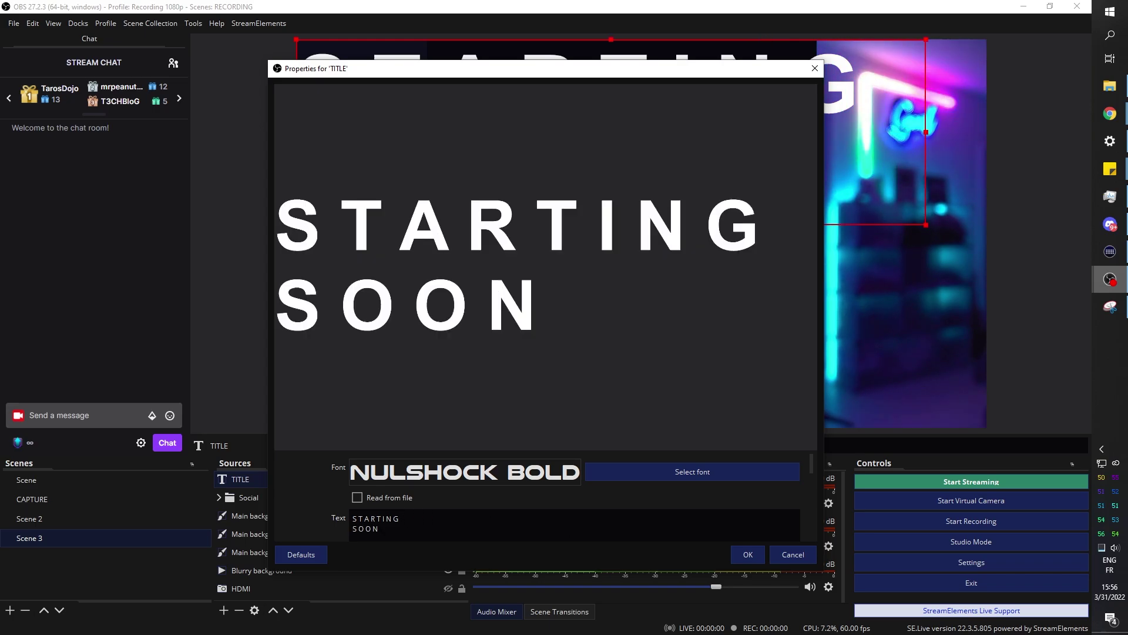
Search fonts for 'pot' and apply Potra Light Regular to the title
scroll(418, 509, down, 1)
scroll(418, 509, up, 1)
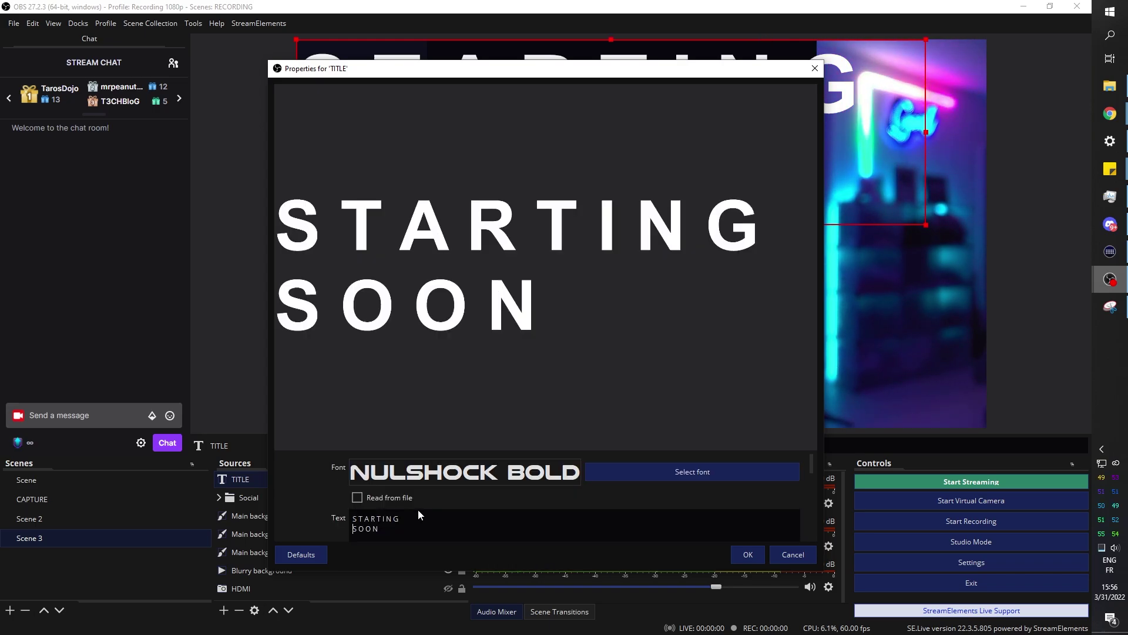
click(640, 472)
text(open)
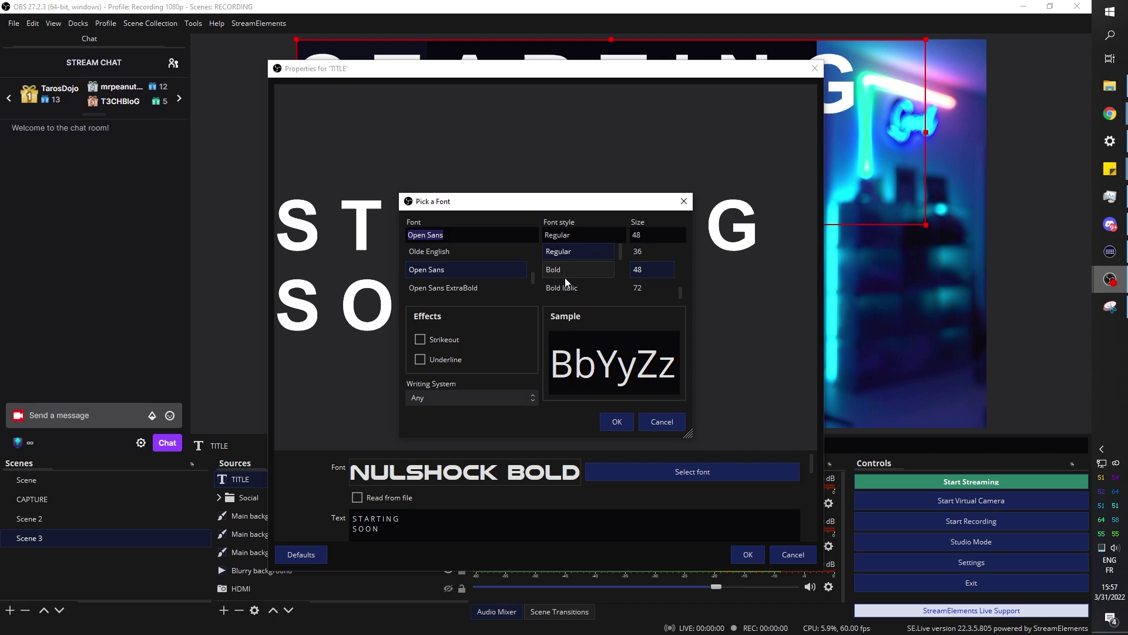
text(pot)
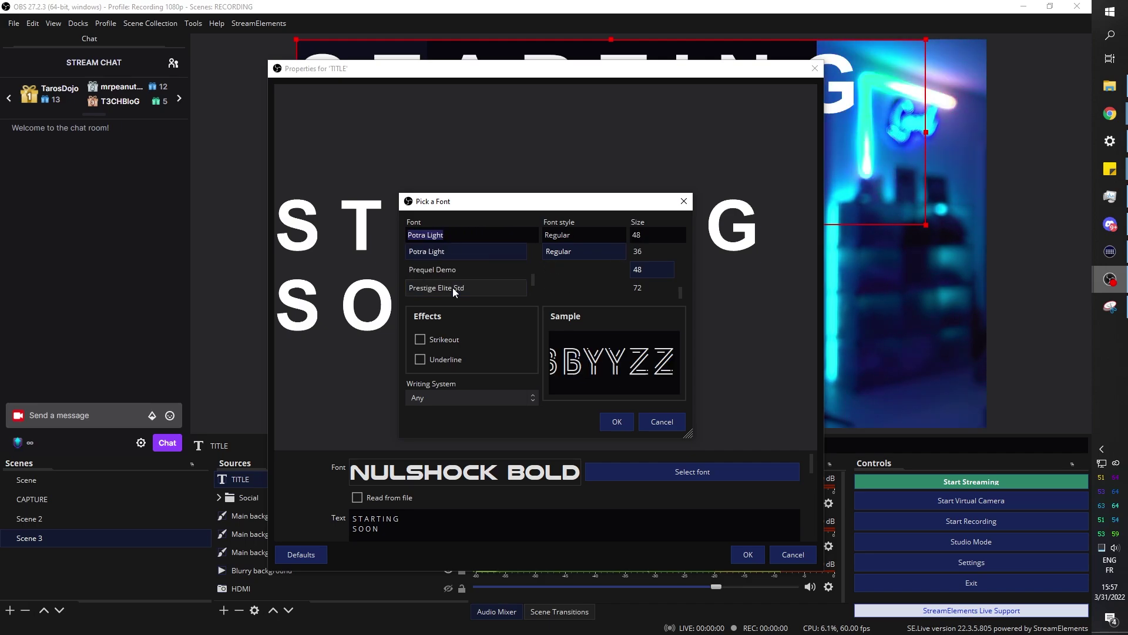
click(616, 422)
Keep Potra Light and enlarge the text properties window to reach more settings
click(669, 472)
click(663, 421)
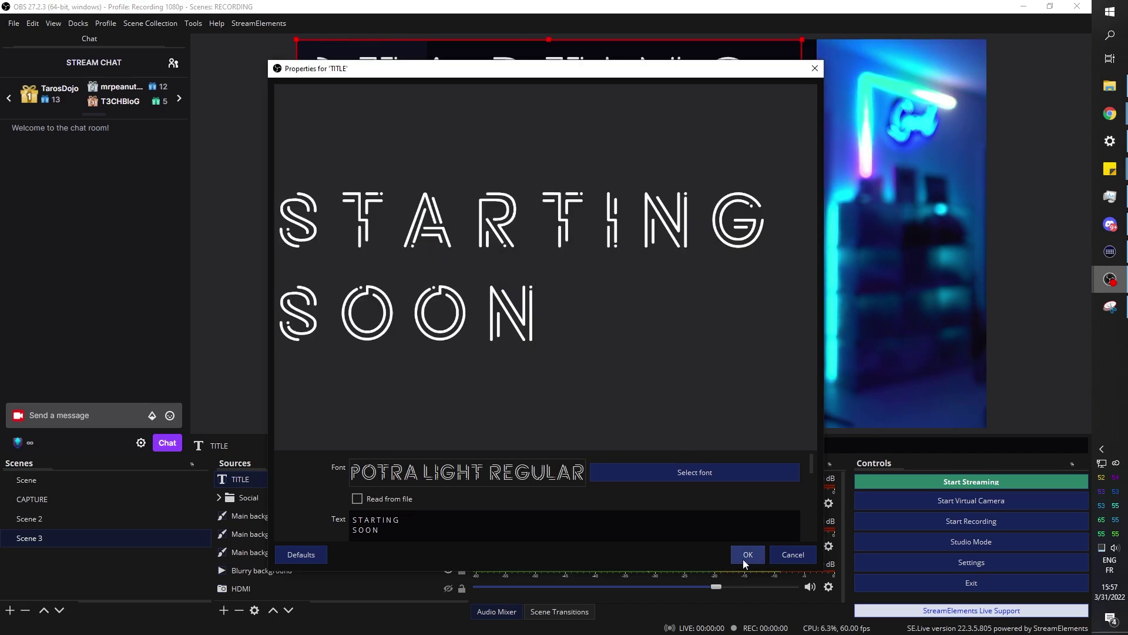
scroll(694, 506, down, 3)
drag(392, 68, 396, 21)
drag(382, 523, 382, 562)
drag(347, 446, 347, 165)
scroll(440, 442, down, 1)
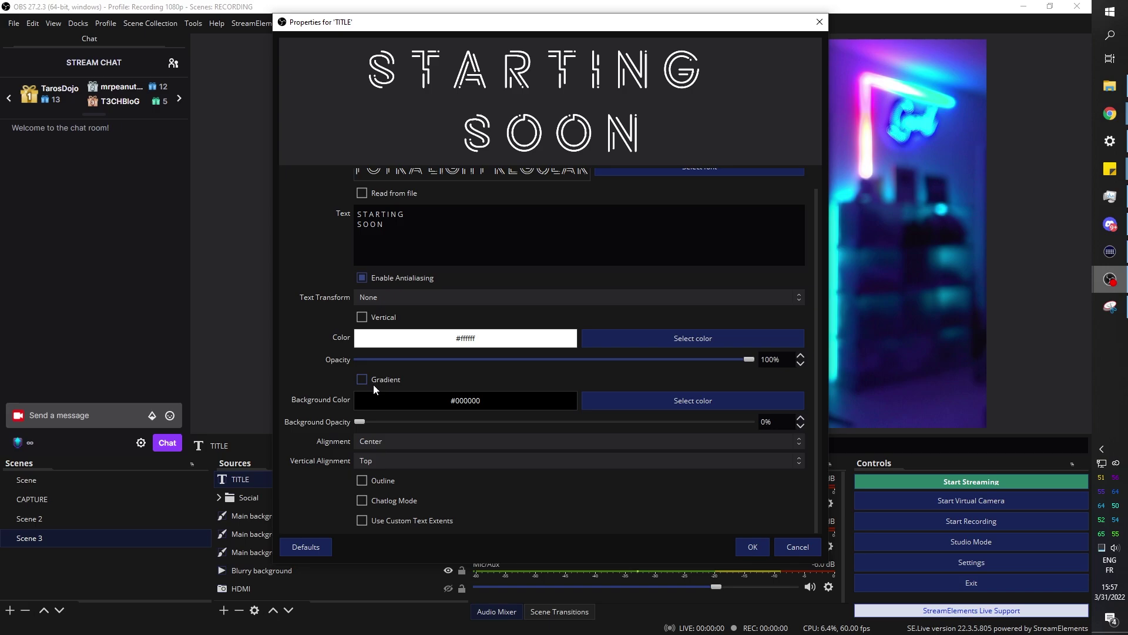
Enable a gradient ending in cyan #27f8f7 sampled from the neon sign
click(362, 378)
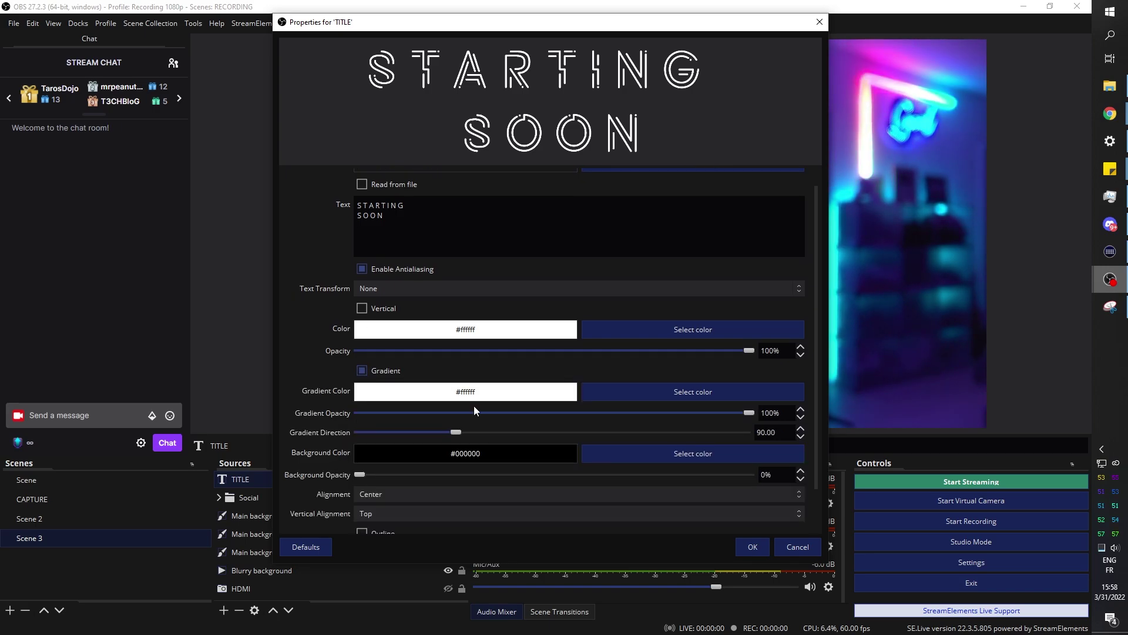
click(692, 391)
click(463, 290)
click(843, 246)
click(611, 406)
click(752, 546)
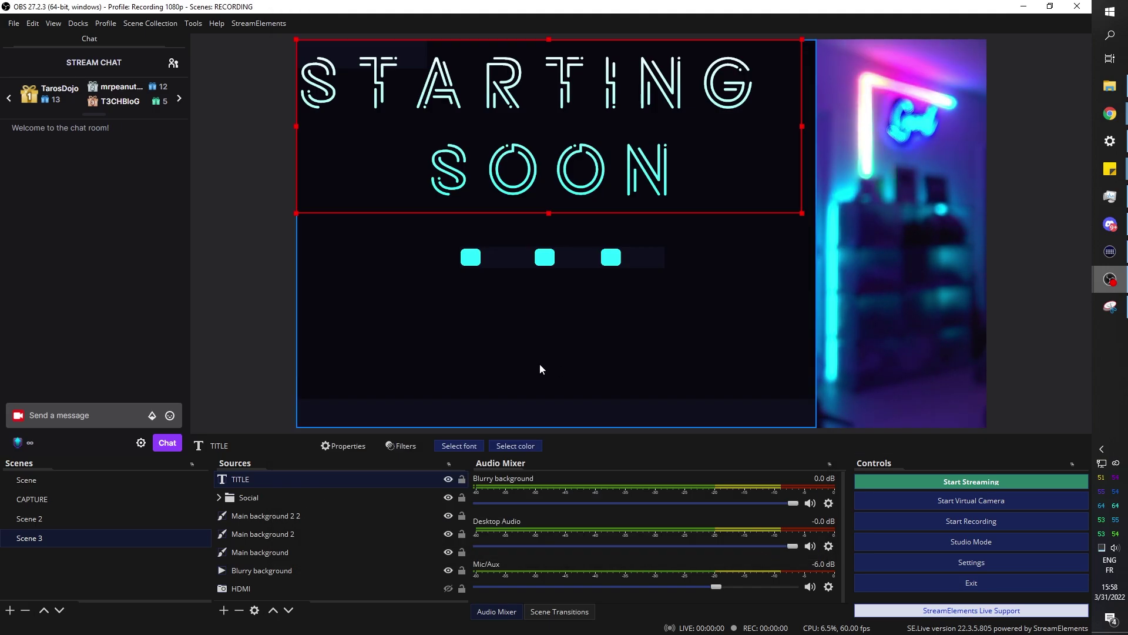
Resize the title at top centre, lower the Social group ~75 px, and set the title above the dots
drag(735, 37, 659, 88)
drag(503, 116, 591, 156)
drag(710, 128, 781, 97)
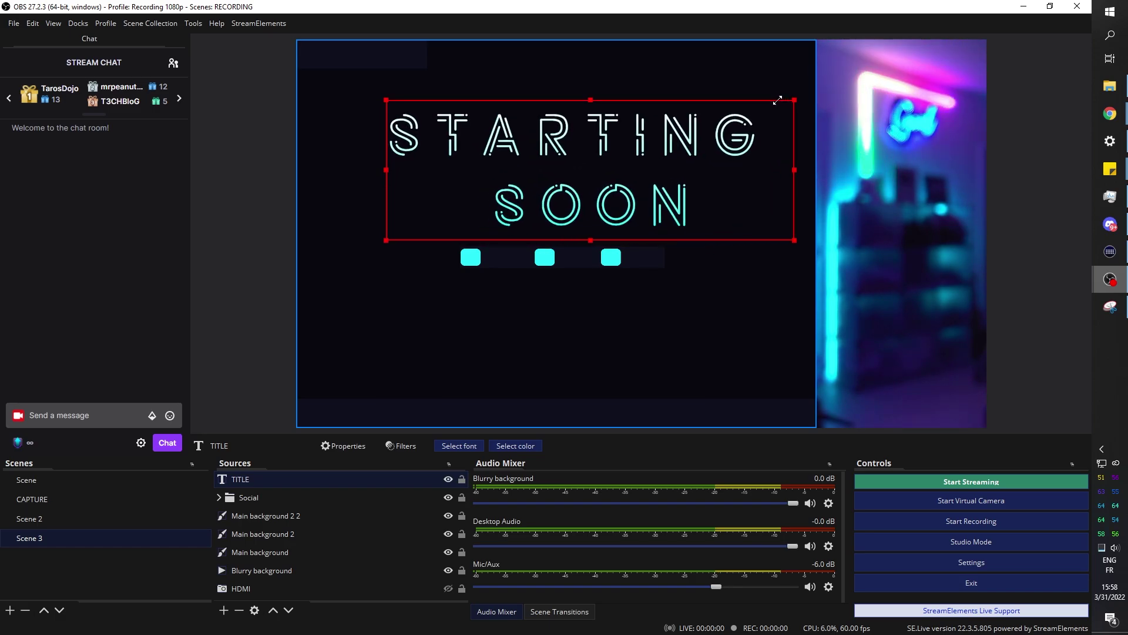
drag(383, 97, 340, 82)
click(544, 276)
drag(544, 276, 546, 320)
drag(541, 189, 542, 232)
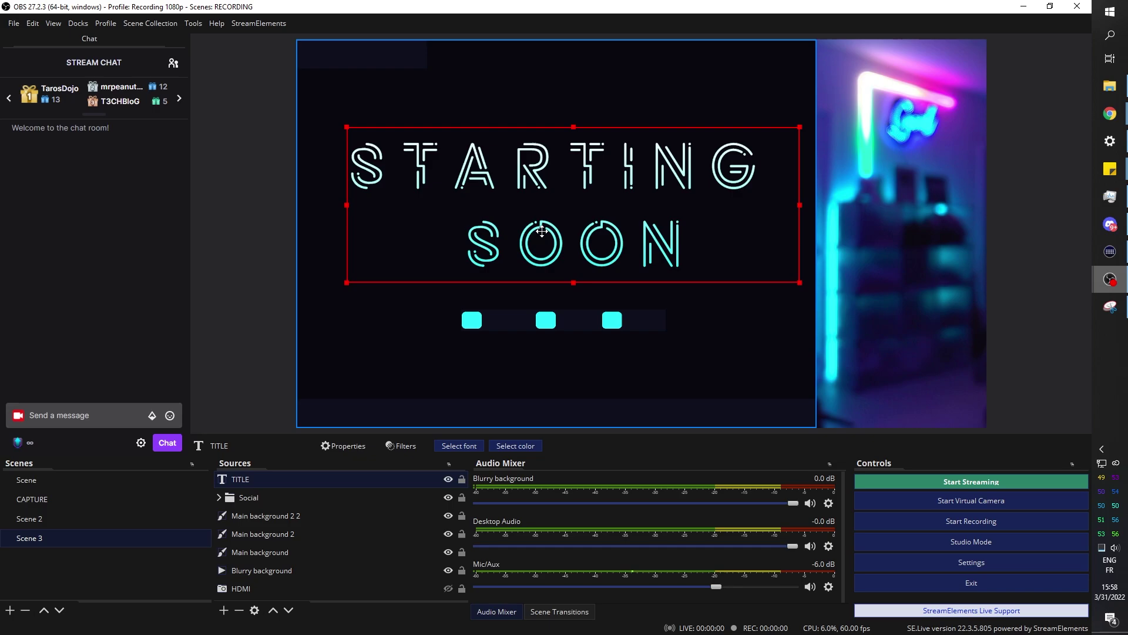
click(318, 417)
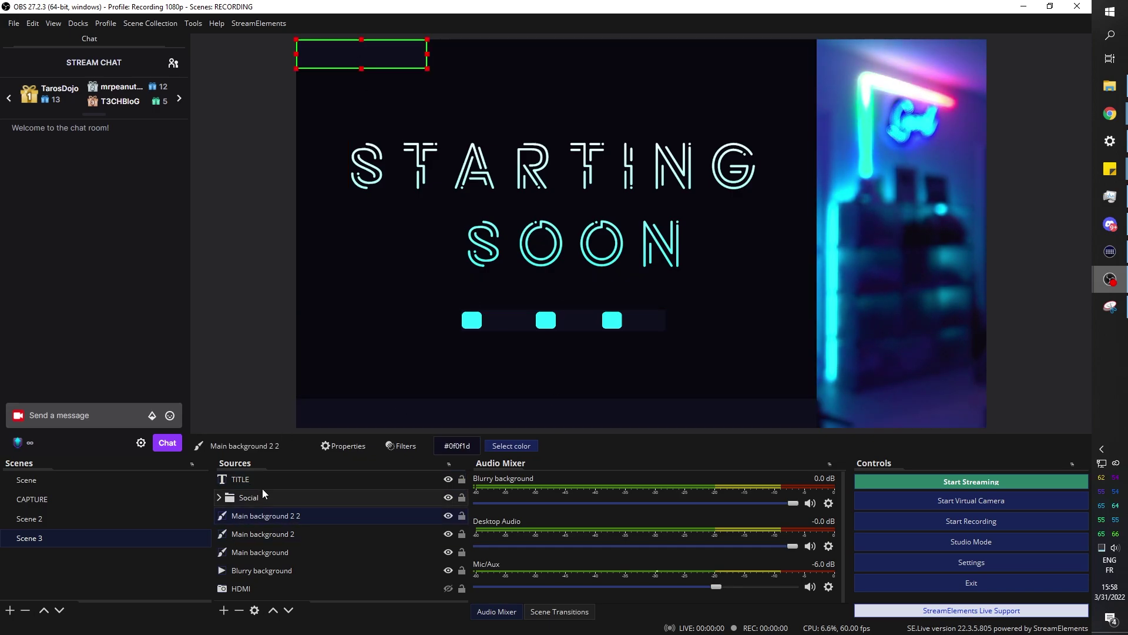
click(404, 481)
Duplicate TITLE as TITLE 2 and change its text to the channel name
right_click(253, 477)
click(282, 179)
right_click(241, 477)
click(276, 435)
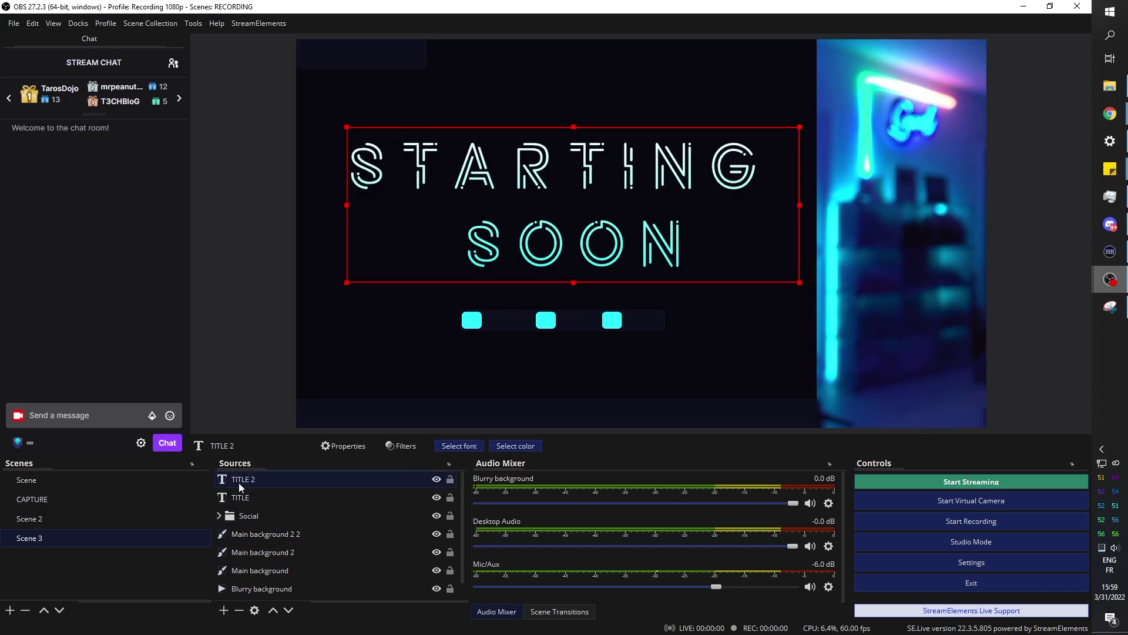
text(GAEL LEVEL)
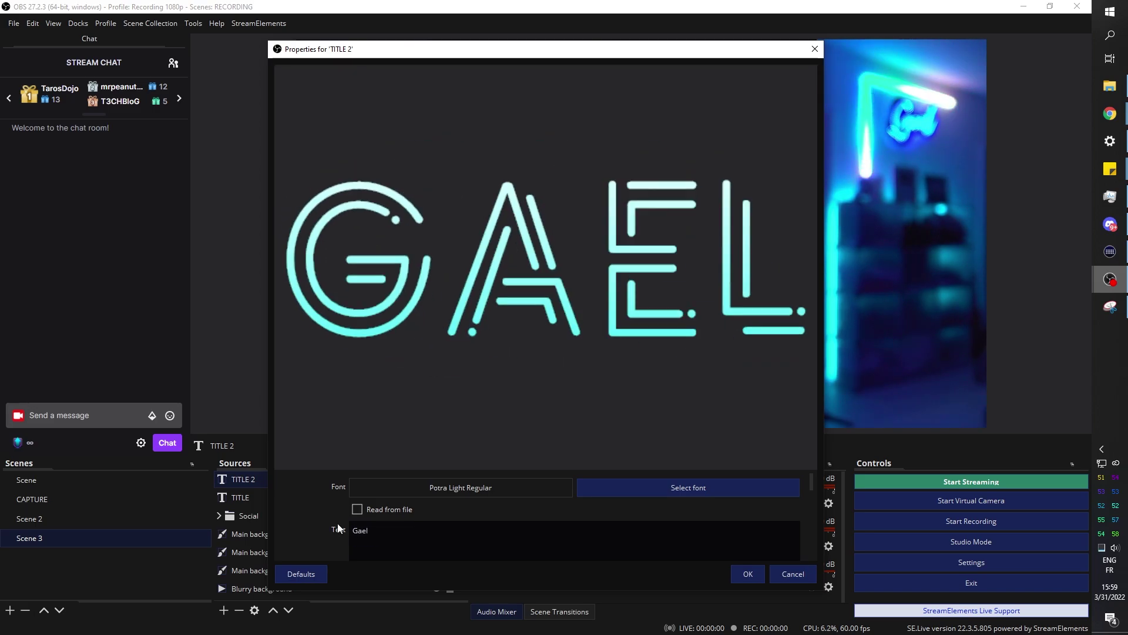
scroll(521, 492, down, 3)
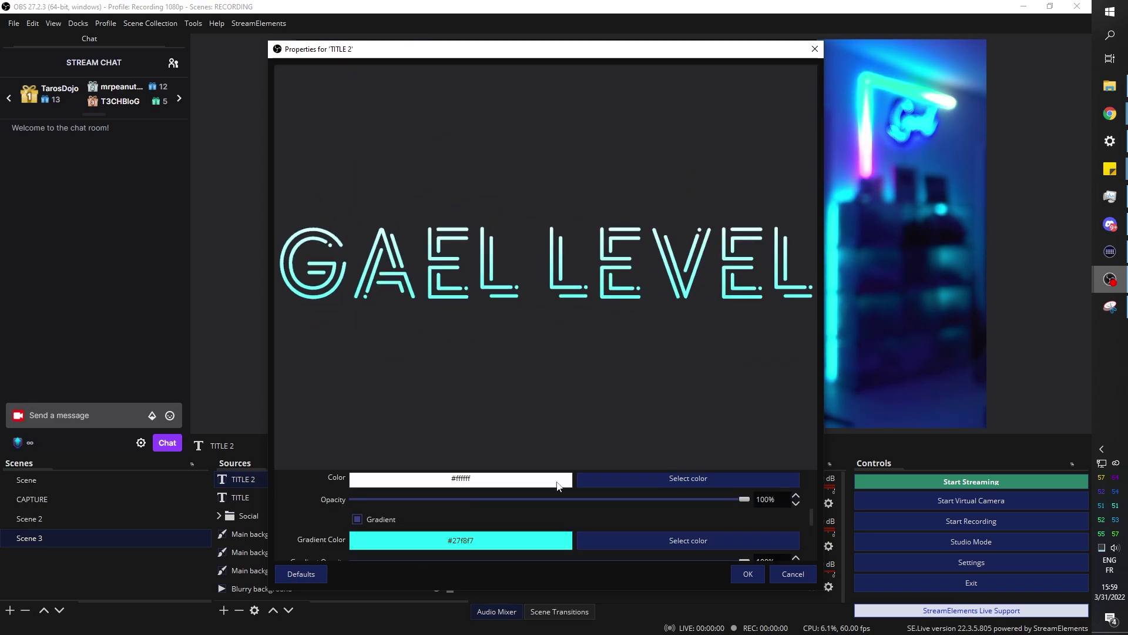
click(748, 574)
Shrink the channel name into the top-left corner and rotate it 90° counter-clockwise
drag(708, 123, 310, 79)
right_click(445, 90)
mouse_move(496, 353)
click(573, 431)
click(360, 70)
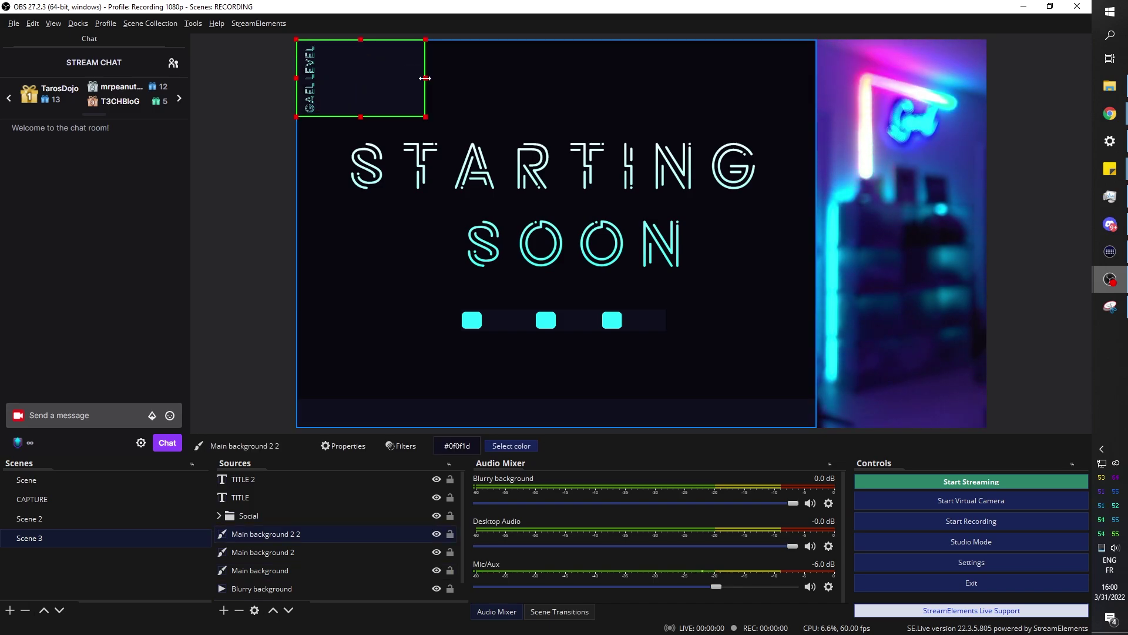
click(256, 330)
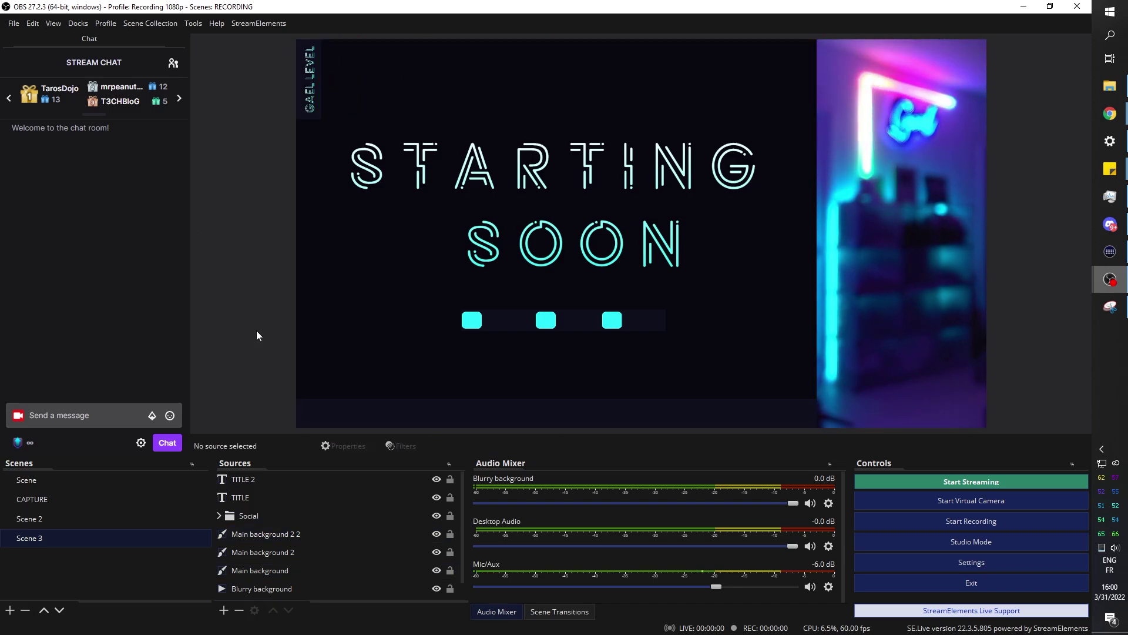
Rename Main background 2 2 to 'name frame'
click(258, 499)
scroll(253, 516, down, 1)
click(260, 516)
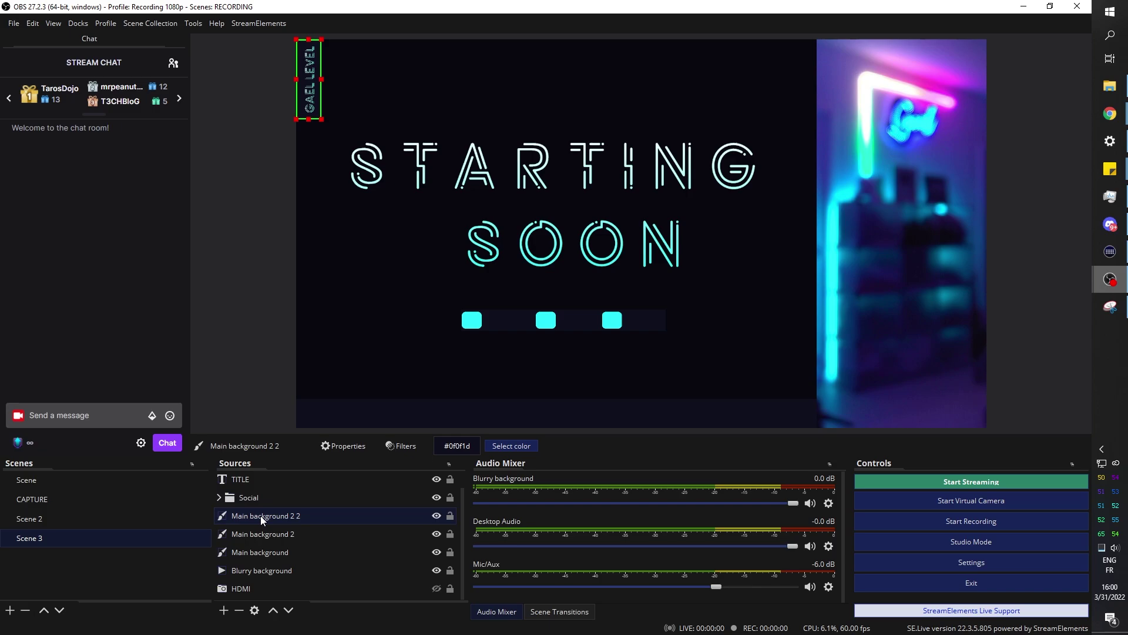
right_click(260, 516)
click(306, 296)
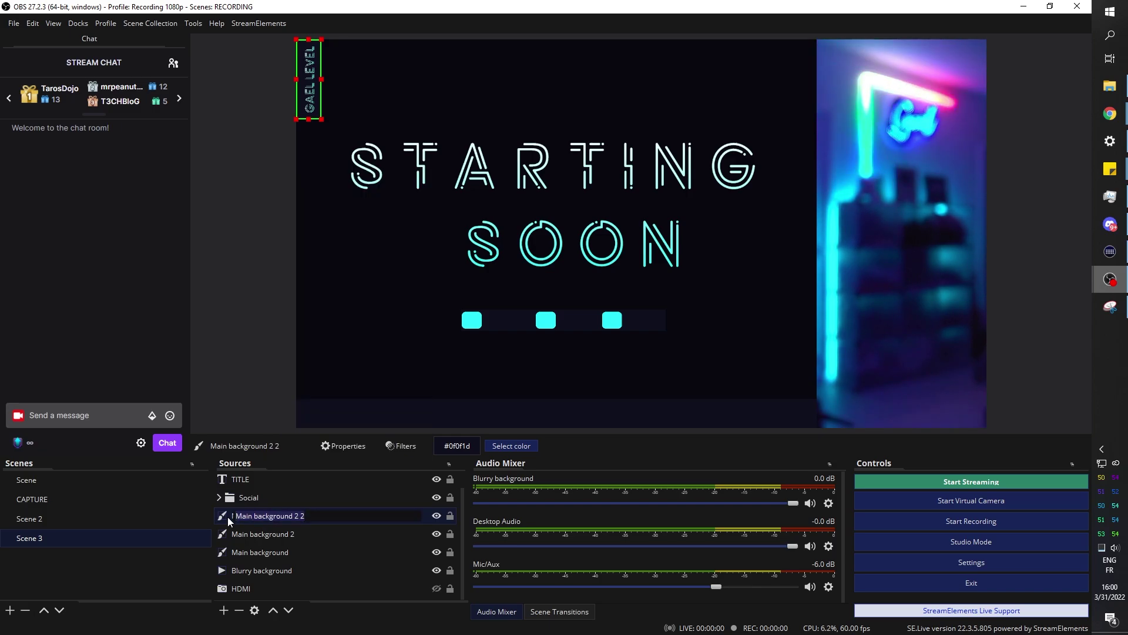
text(name frame)
key(Return)
Rename Main background 2 to 'labels frame'
right_click(257, 515)
click(244, 556)
right_click(267, 535)
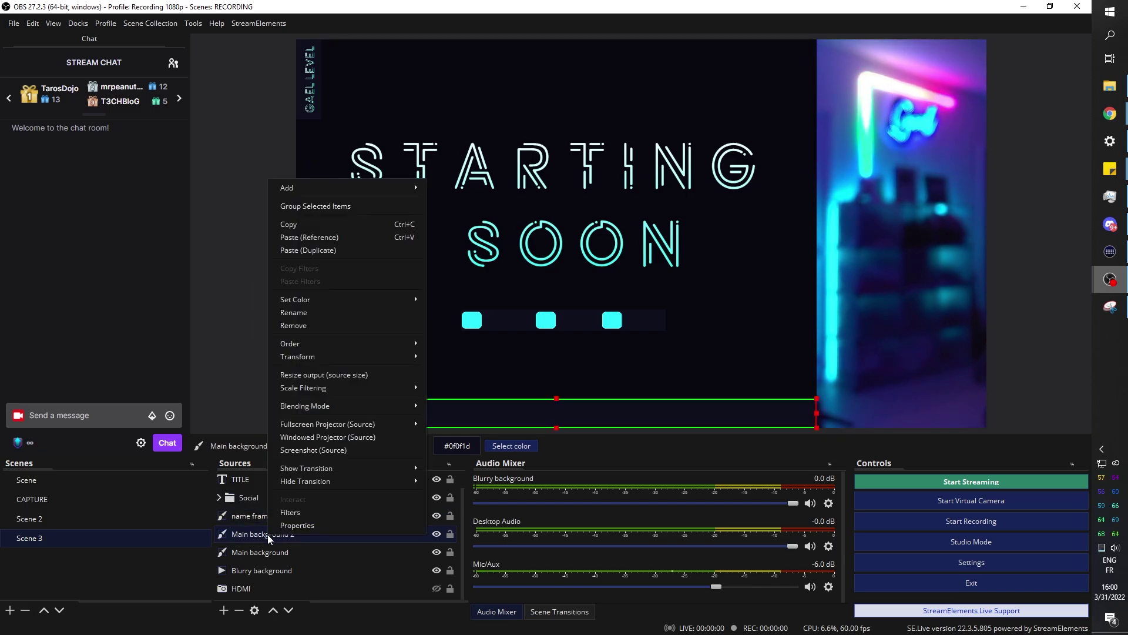
click(302, 315)
text(labels frame)
key(Return)
Lock the full-canvas Main background and expand the Social group
click(268, 553)
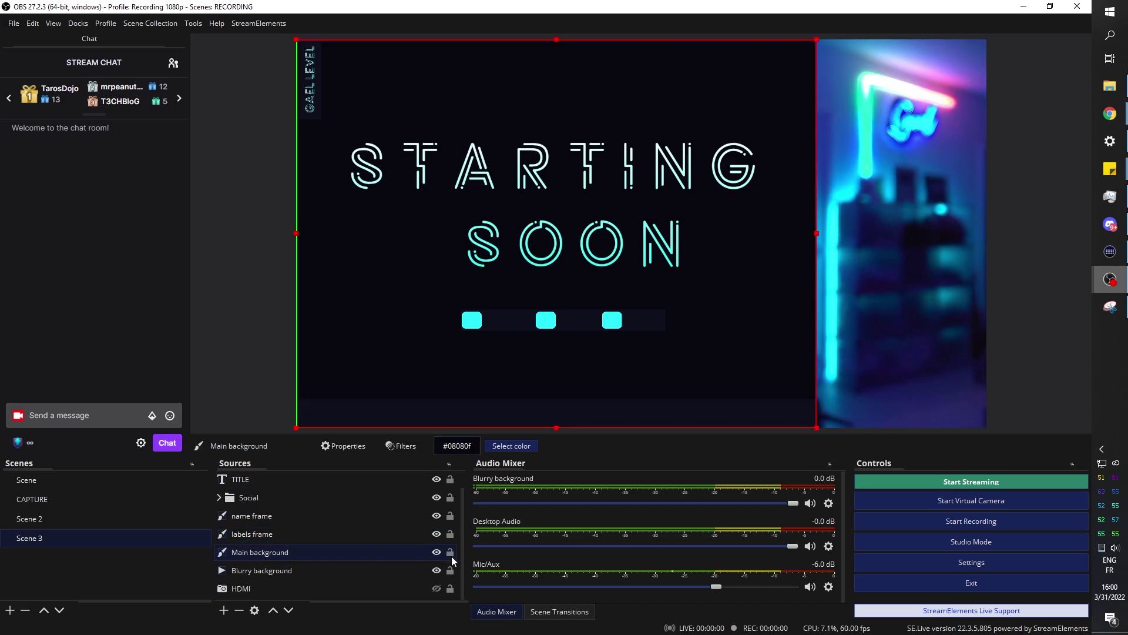
click(450, 553)
click(333, 536)
click(219, 497)
click(269, 515)
Browse to the stock image folder in Pictures and begin adding a new OBS source
click(1110, 86)
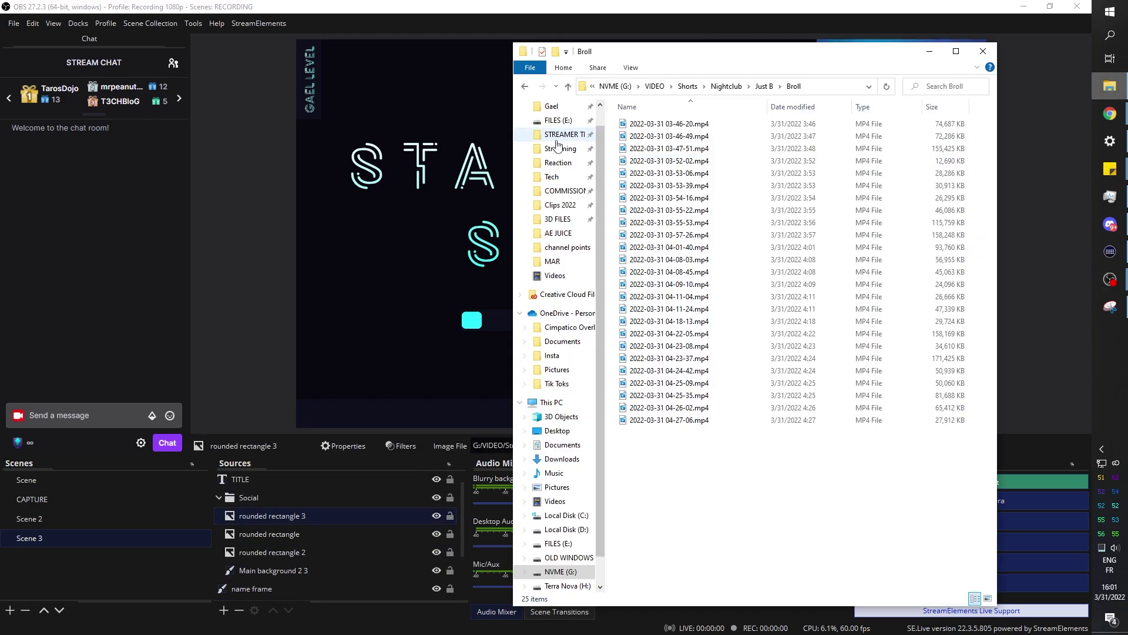
click(551, 106)
double_click(646, 181)
double_click(883, 355)
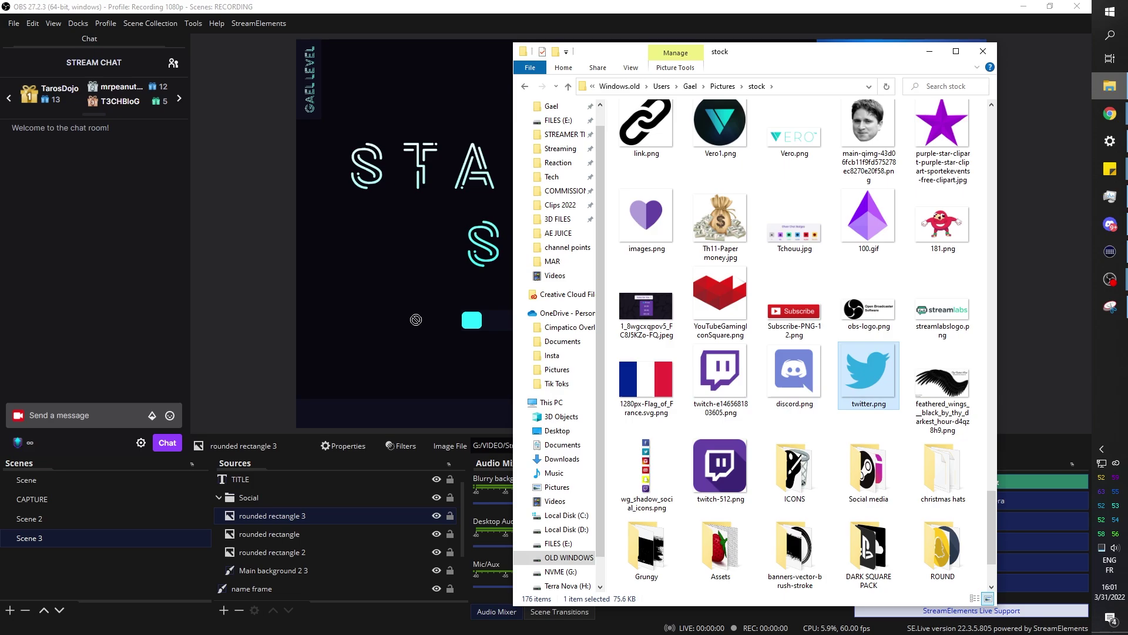
click(223, 610)
Add an image source named Twitter loaded with the Twitter bird image
click(253, 475)
text(Twitter)
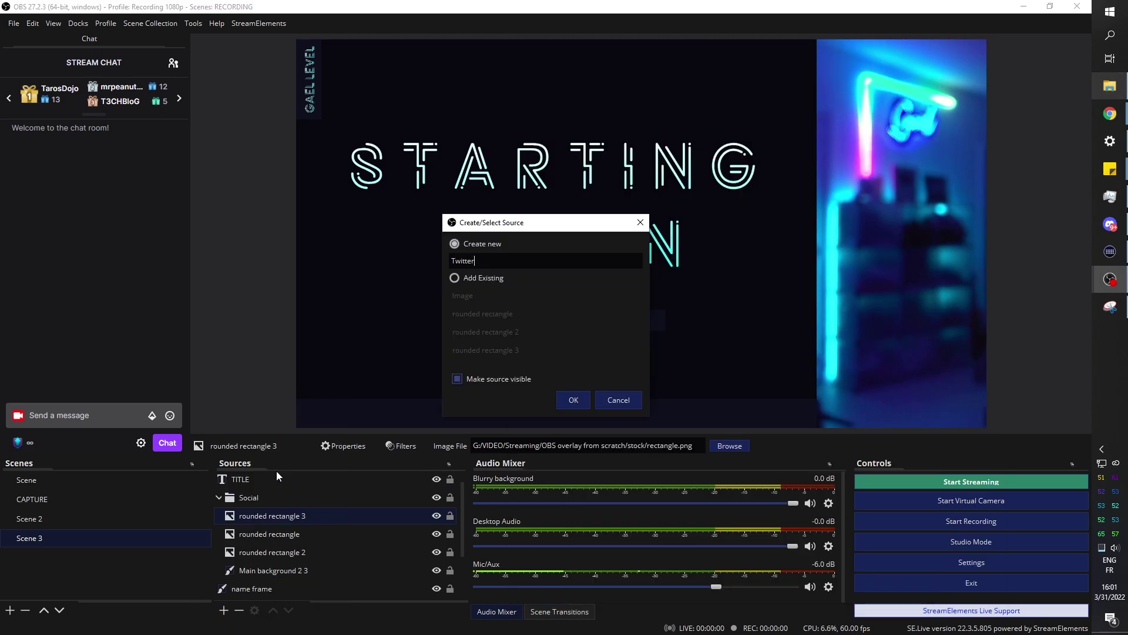
key(Return)
click(787, 487)
double_click(401, 181)
double_click(482, 276)
key(Return)
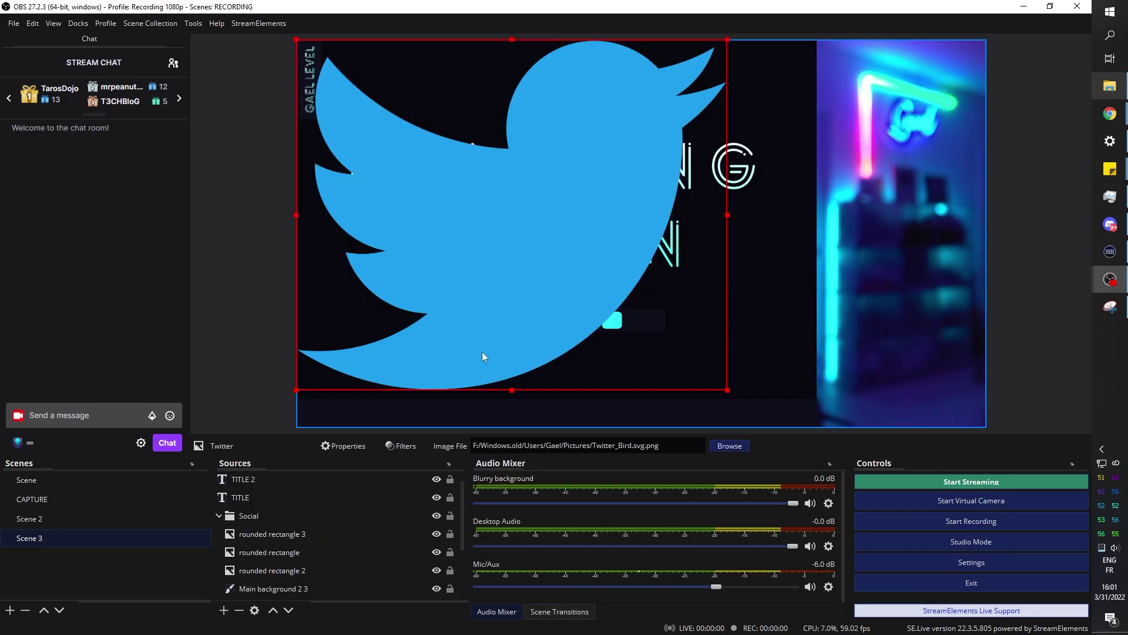
Add a Color Correction filter tinting the bird dark #0f0f1d via Color Multiply
right_click(245, 479)
click(268, 459)
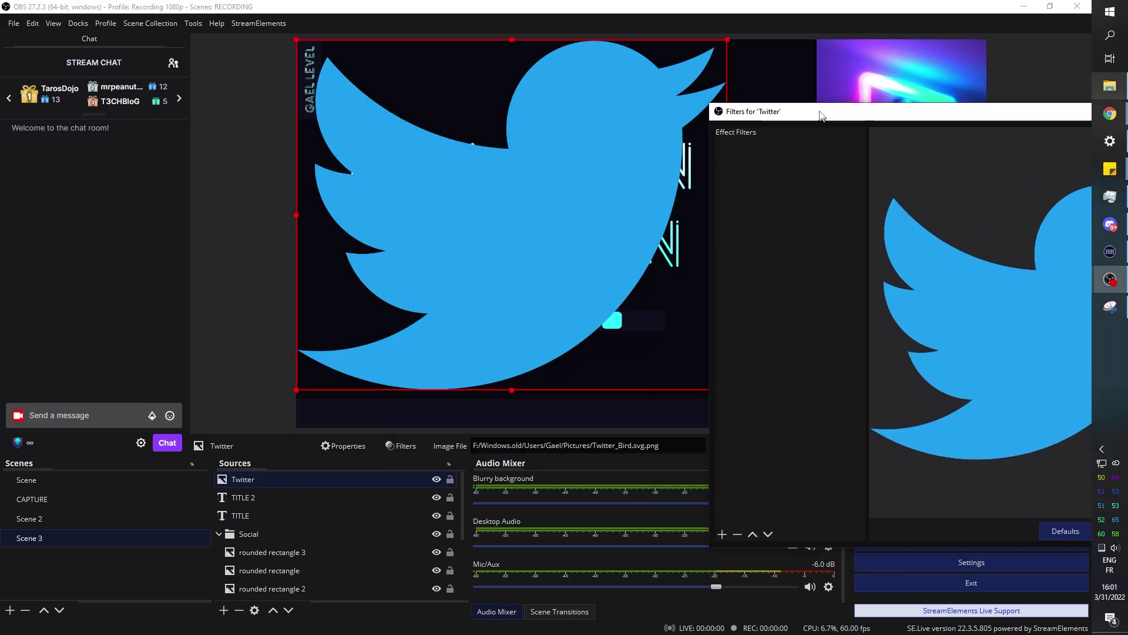
click(717, 509)
click(755, 395)
key(Return)
click(1063, 393)
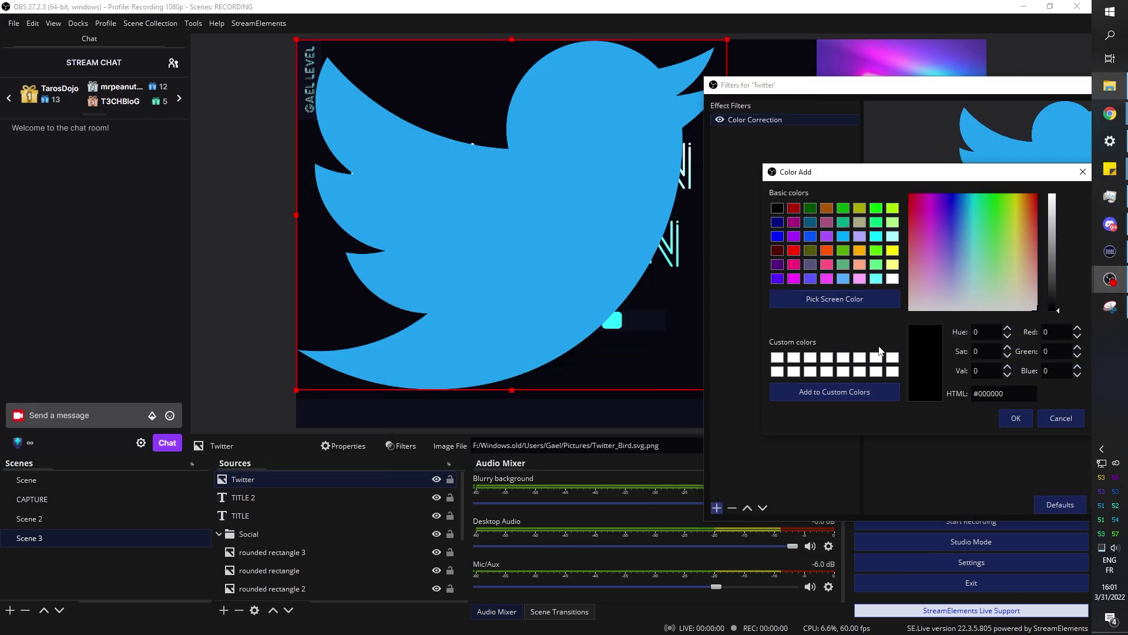
click(1009, 418)
click(1061, 373)
click(834, 298)
click(840, 319)
Shrink the bird icon into the first slot of the social bar
click(1015, 418)
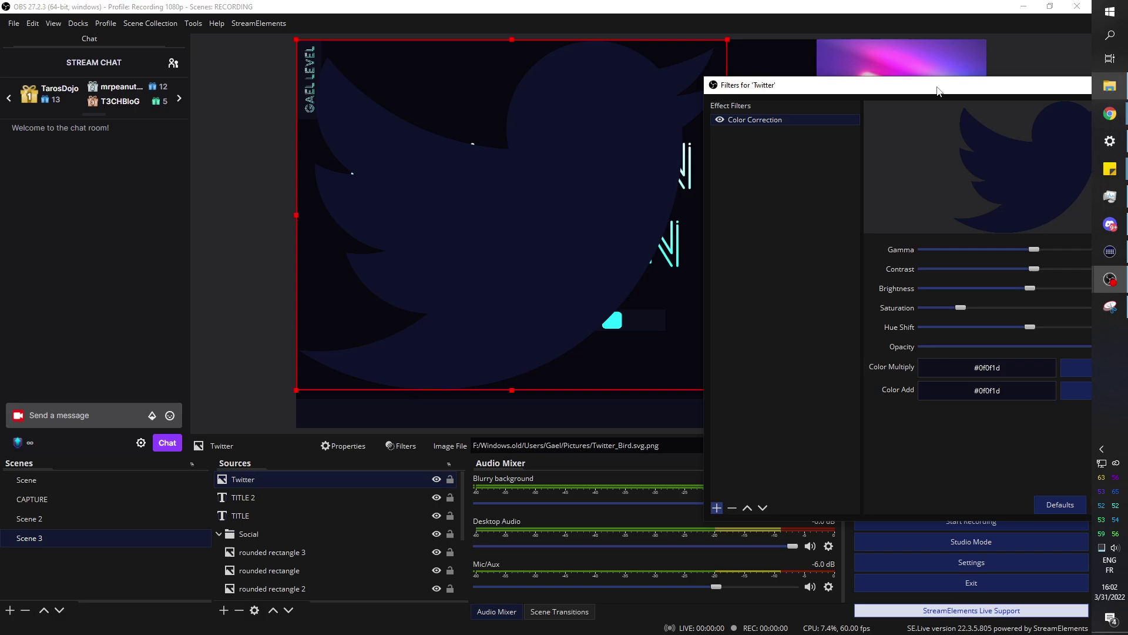
key(Escape)
drag(728, 39, 457, 337)
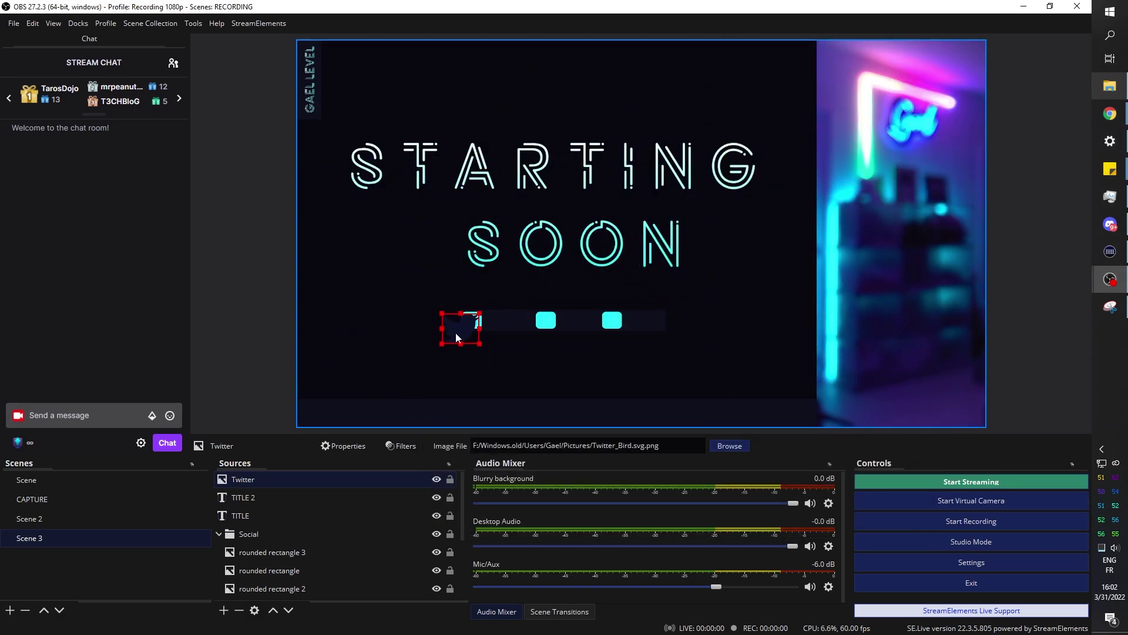
click(393, 371)
click(475, 321)
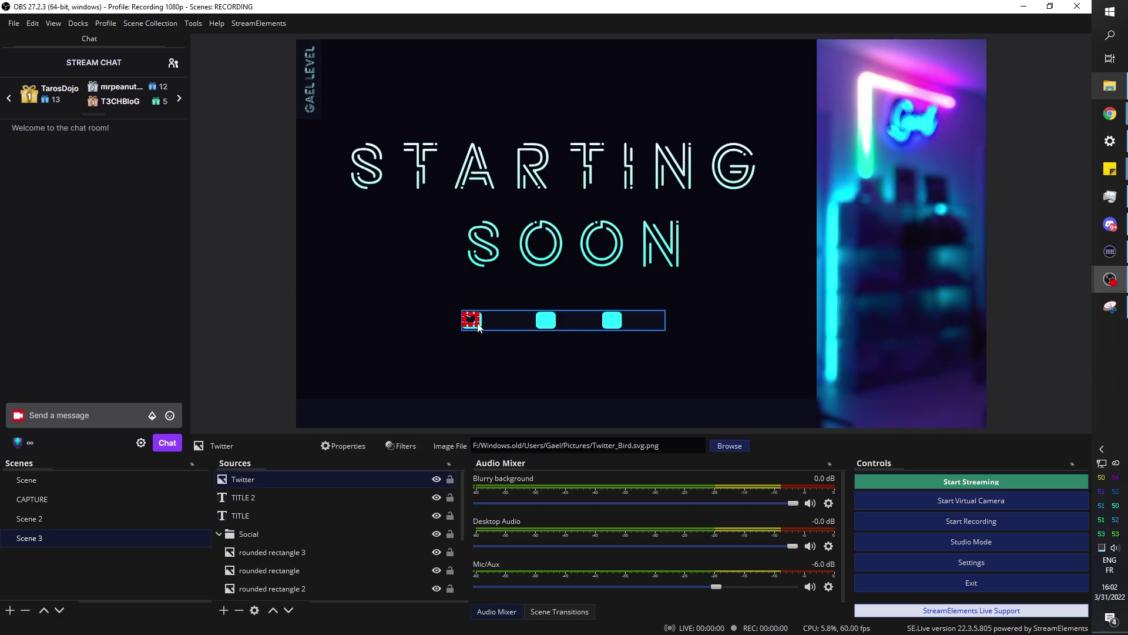
click(248, 277)
Add an Image source named youtube with the YouTube logo and scale it into the second slot
click(223, 611)
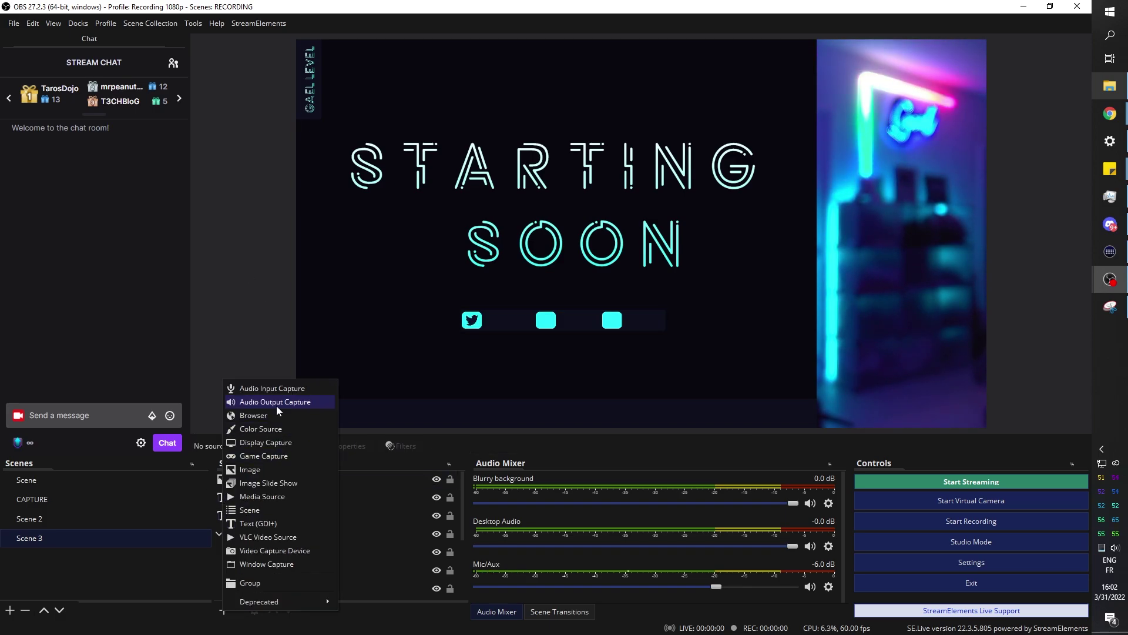
click(250, 470)
text(youtube)
key(Return)
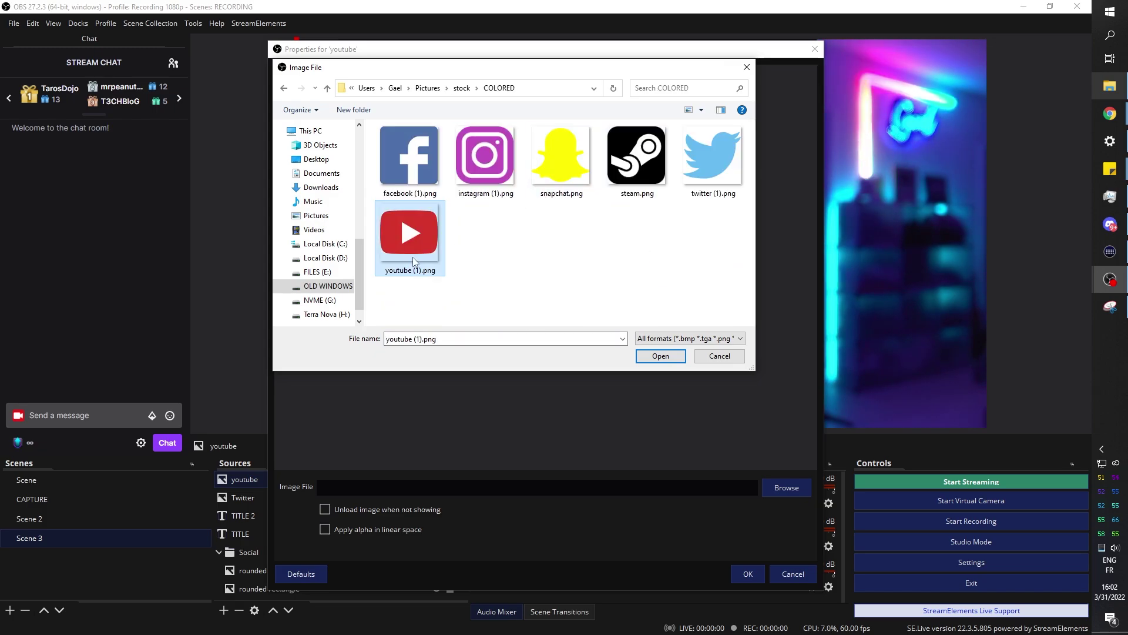
click(660, 356)
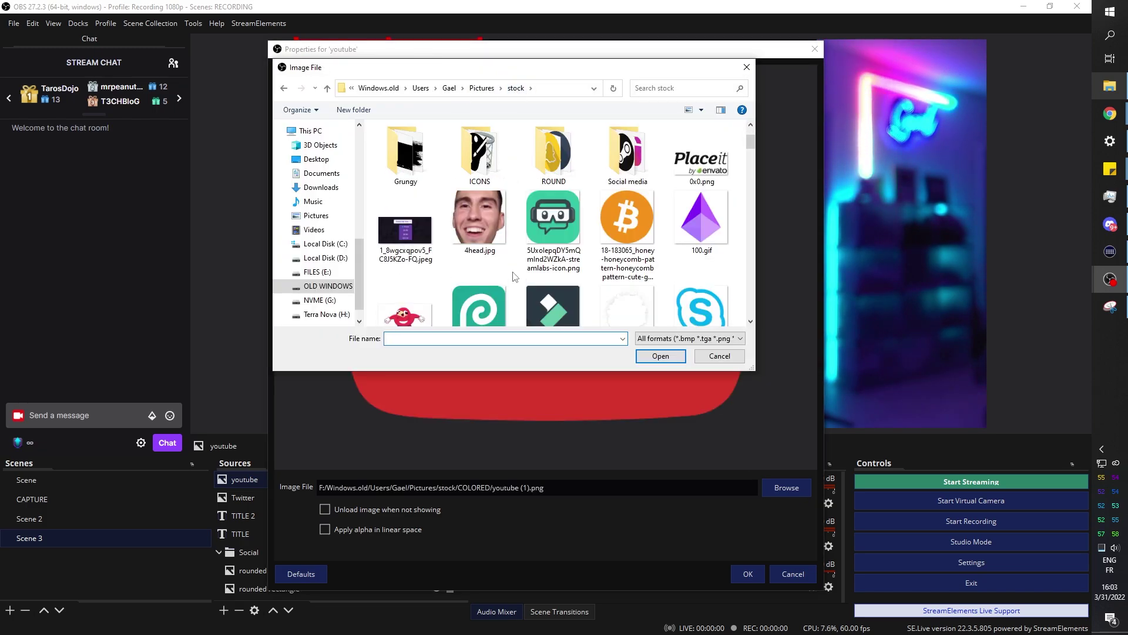
click(719, 355)
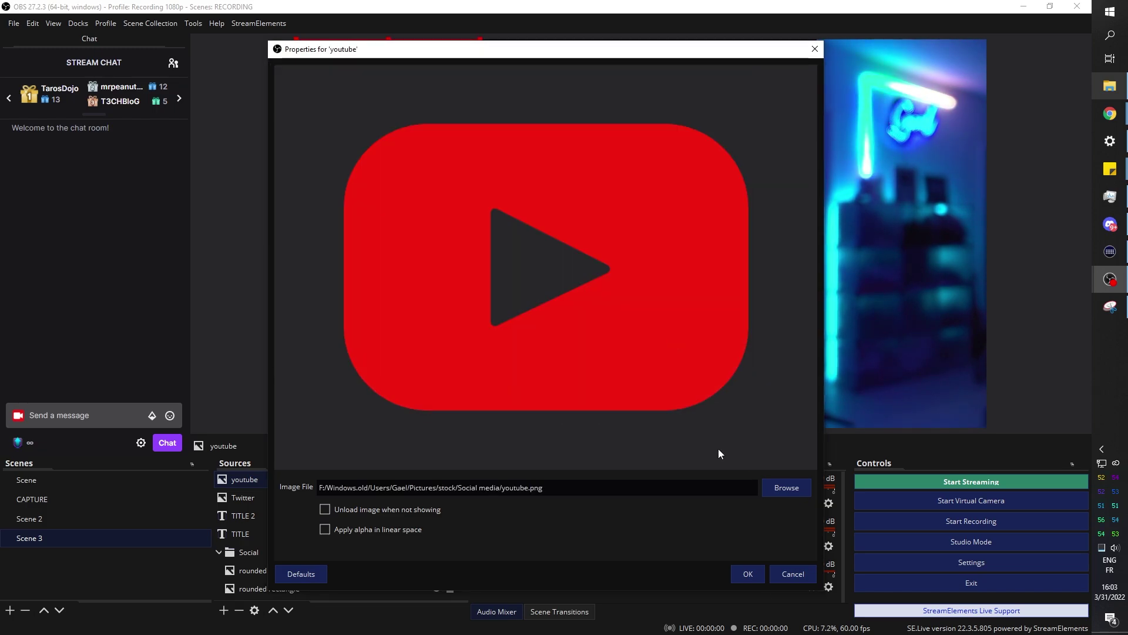
click(747, 574)
right_click(238, 497)
click(412, 106)
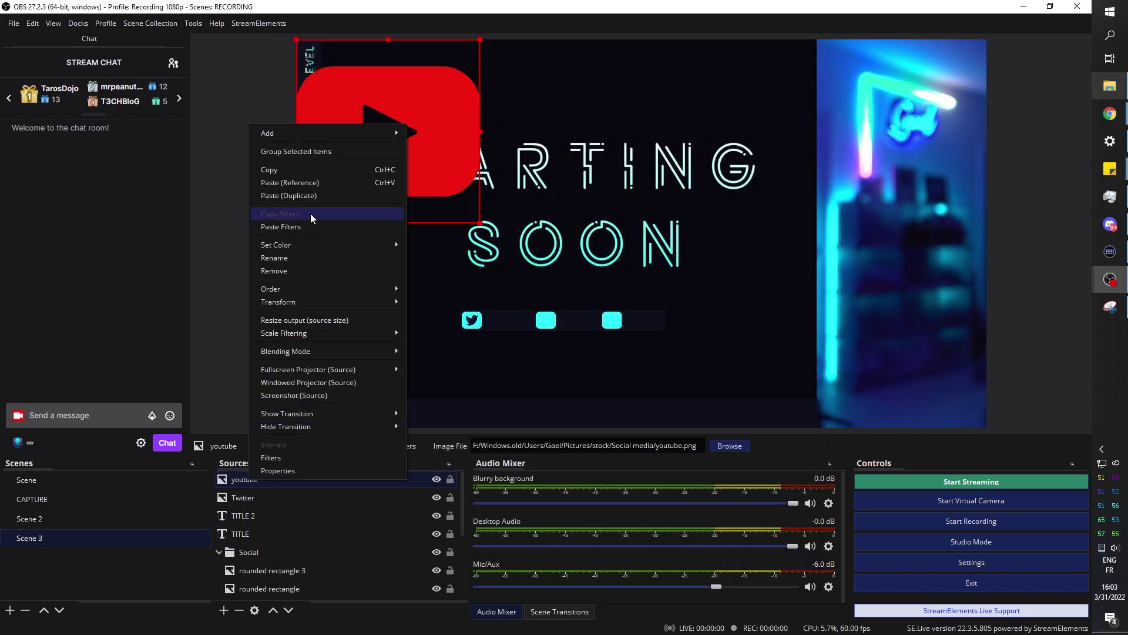
drag(412, 106, 448, 157)
drag(327, 101, 542, 305)
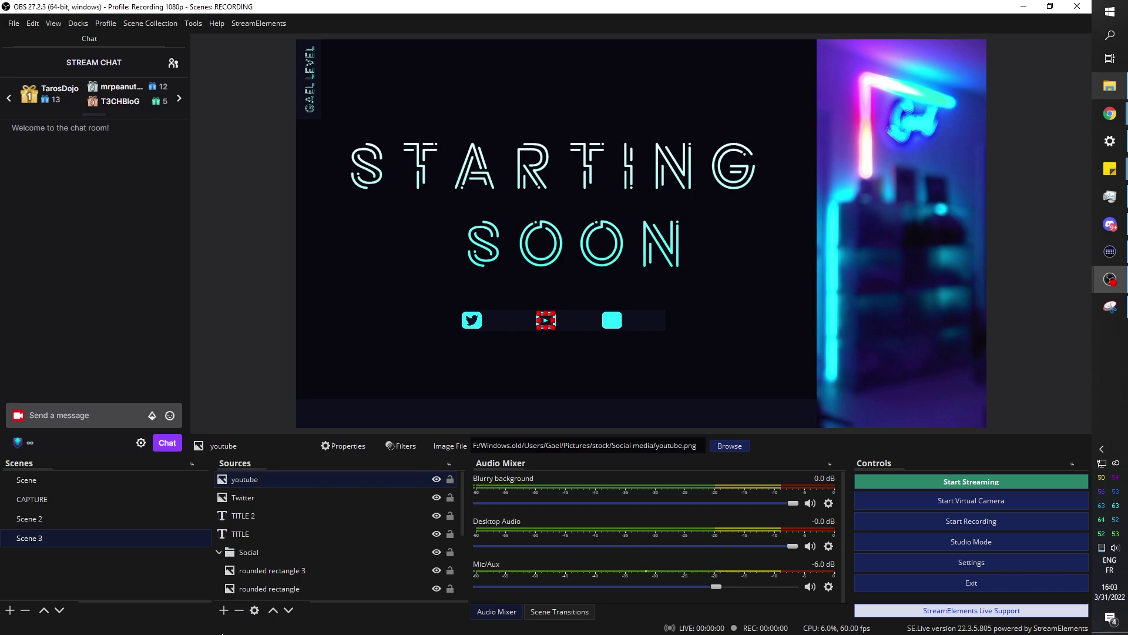
Add the Instagram logo image in the third slot and move all three icons into the Social group
click(224, 610)
click(271, 470)
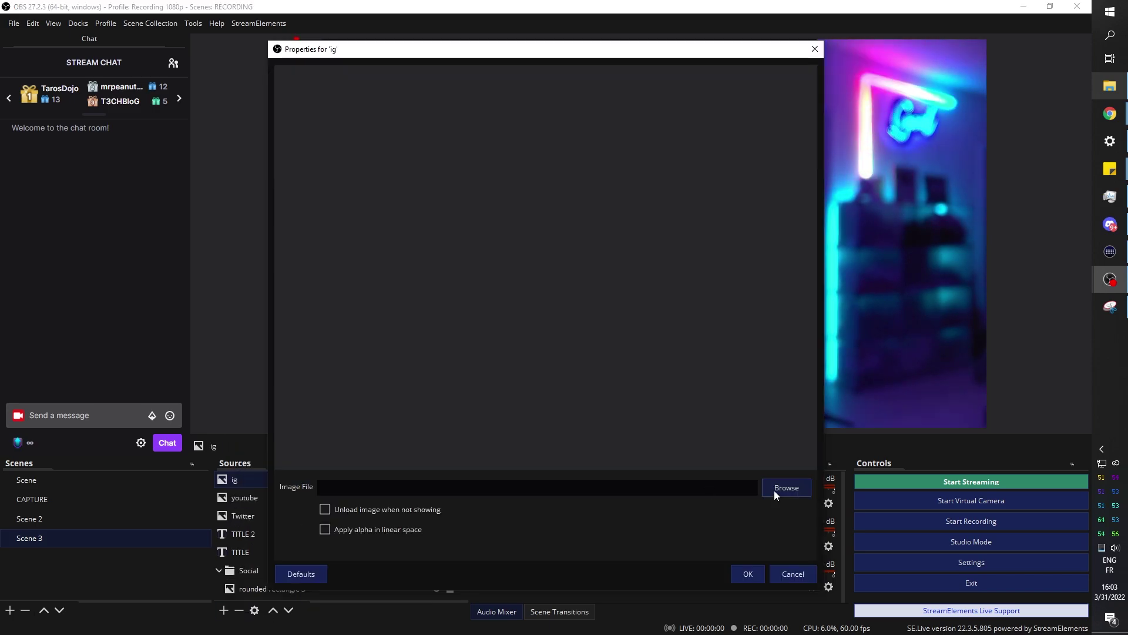
click(776, 487)
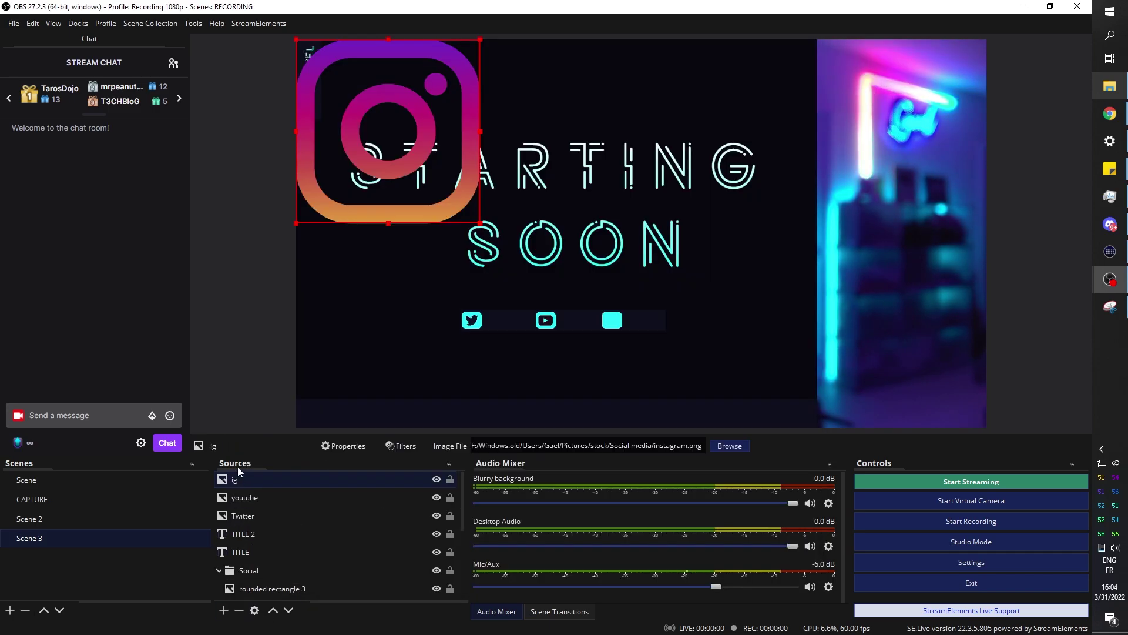
right_click(239, 435)
click(285, 228)
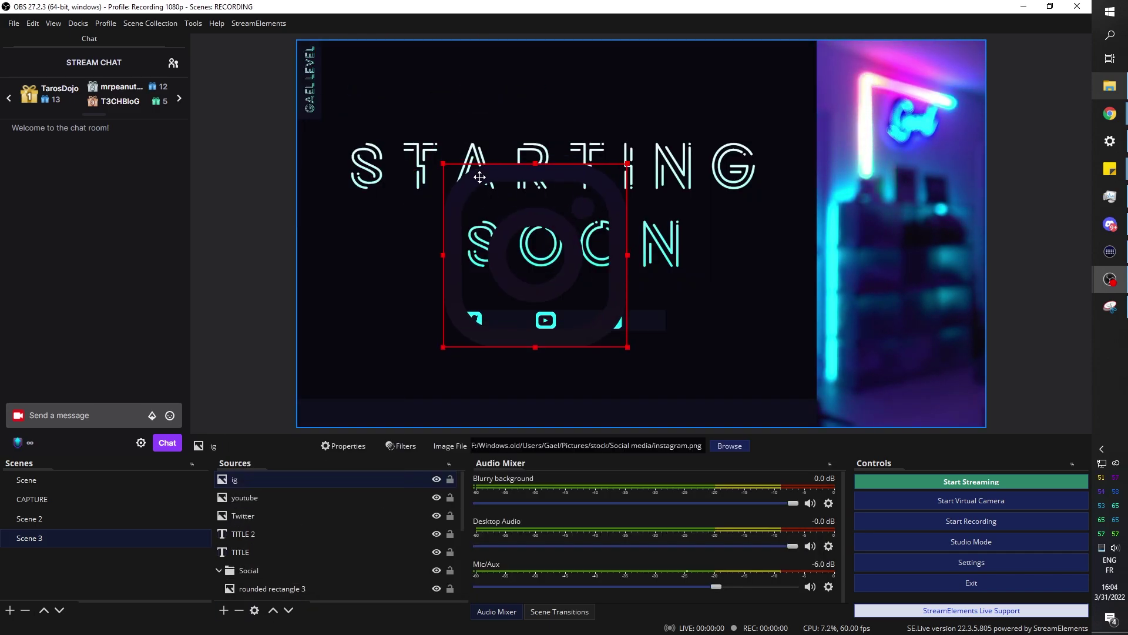
drag(610, 317, 607, 316)
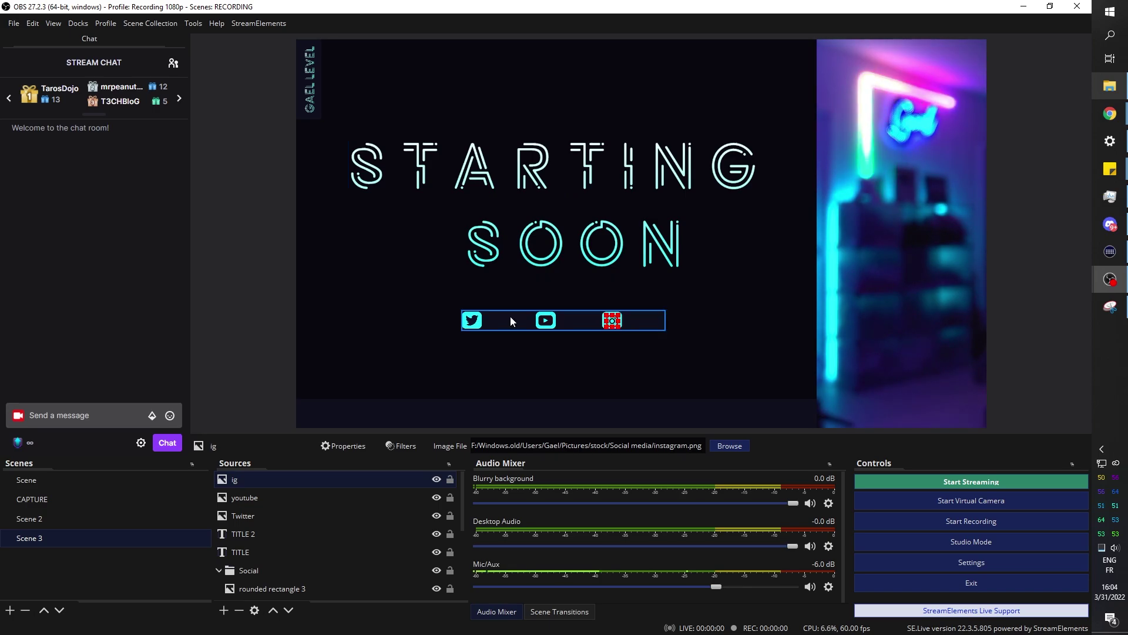
shift+click(263, 517)
drag(263, 517, 245, 570)
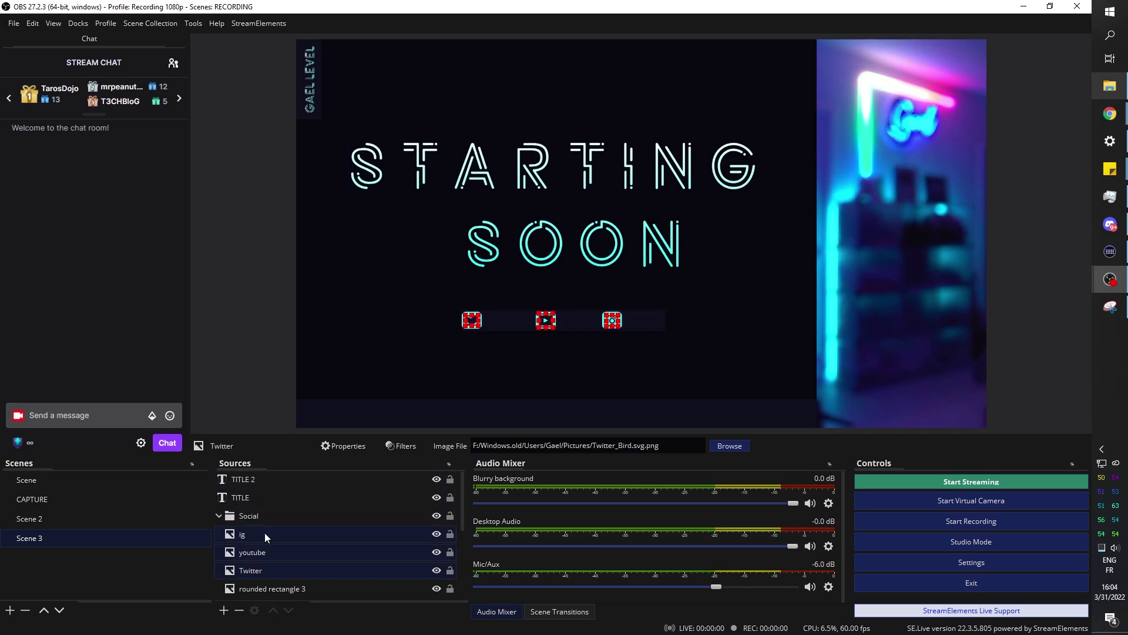
Rename the TITLE source to STARTING and TITLE 2 to the channel name
click(254, 497)
right_click(242, 142)
click(291, 278)
text(STARTING)
key(Return)
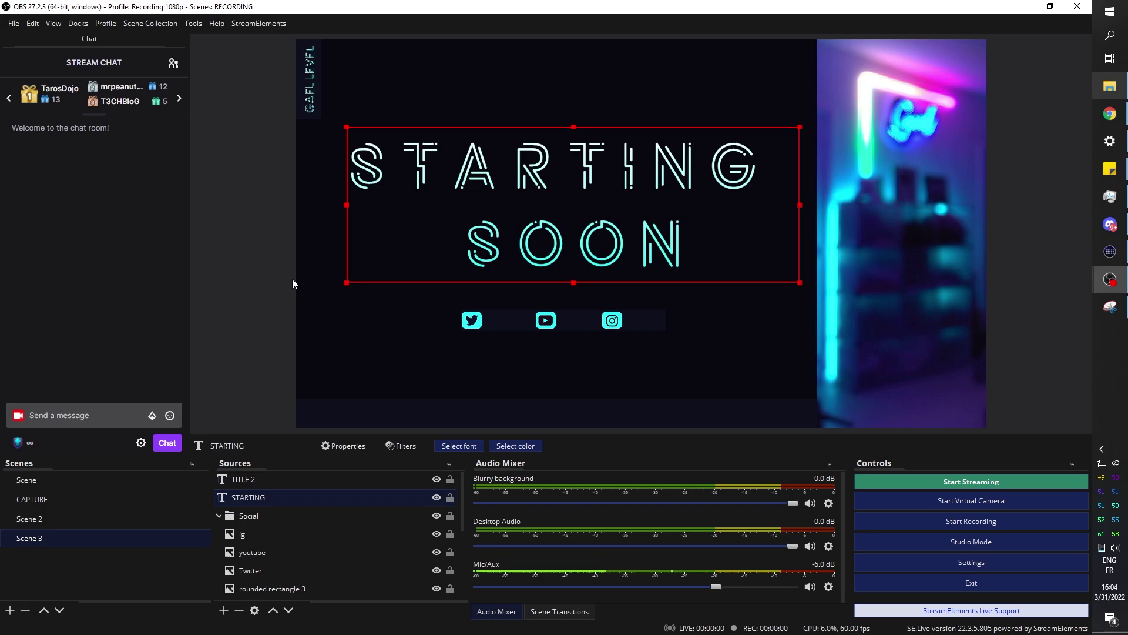
right_click(247, 125)
click(281, 265)
text(Gael level)
key(Return)
click(240, 534)
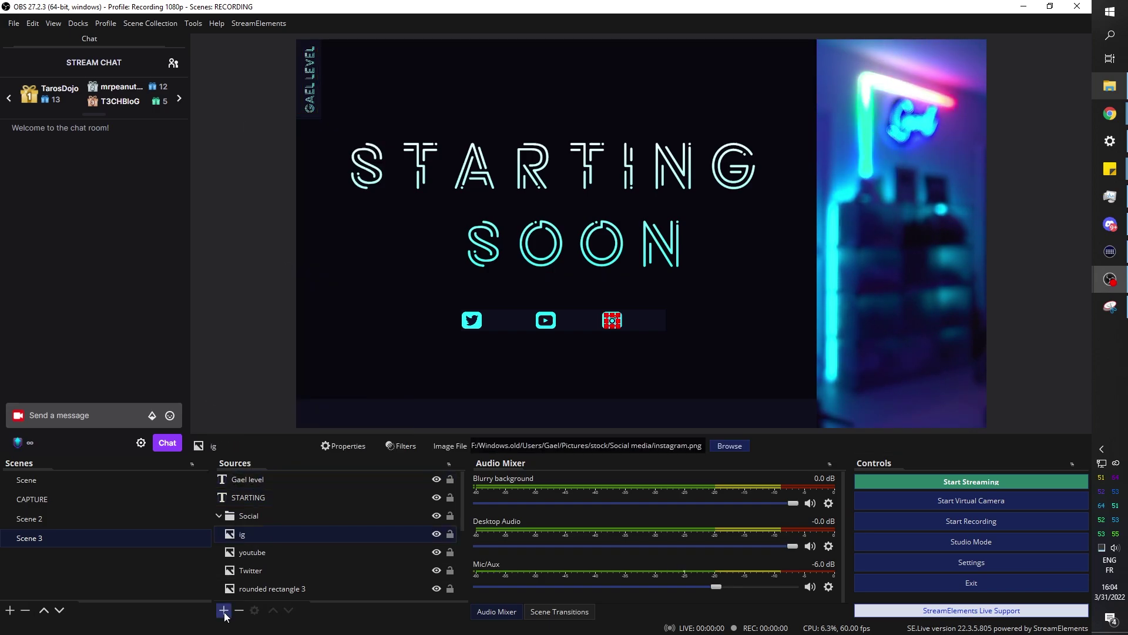
Create a Text source named Twitter txt containing the channel's Twitter handle
click(223, 611)
click(270, 523)
text(Tw)
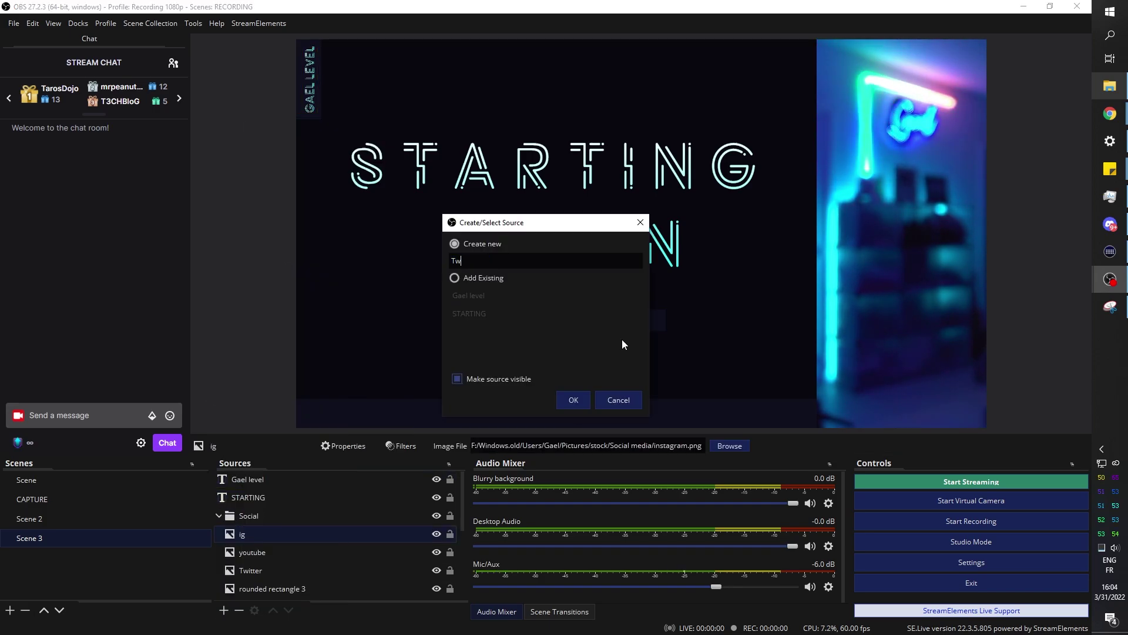
text(itter)
key(Return)
key(Return)
text(txt)
key(Return)
text(@L)
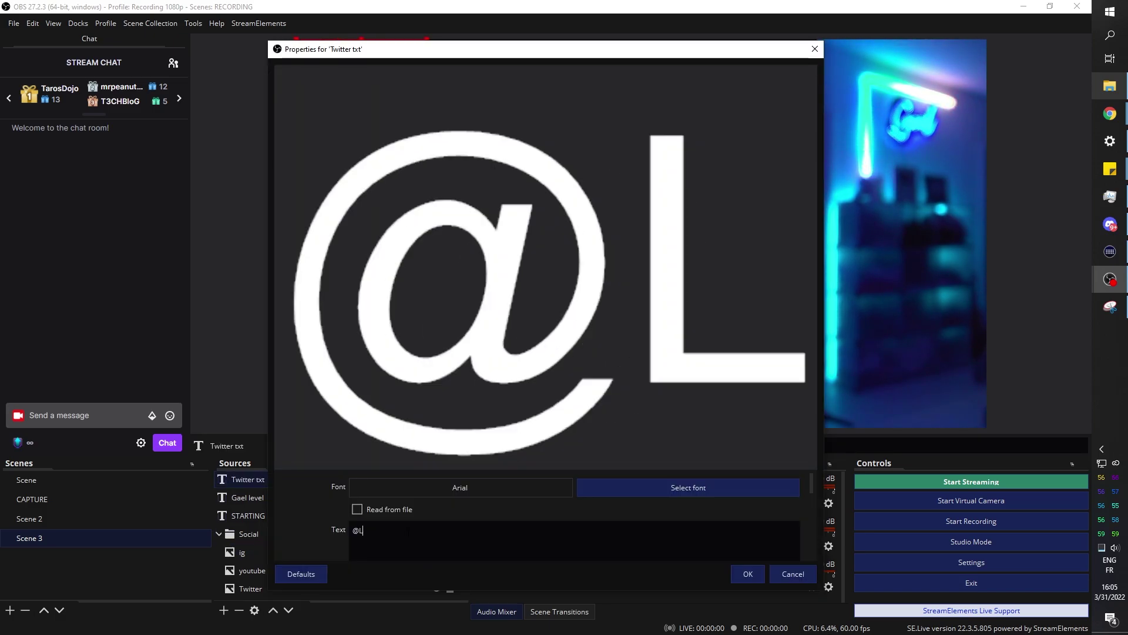
text(evel_photo)
Set the handle text to Calibri after trying Cambria, and place it beside the Twitter icon
key(ctrl+a)
click(688, 487)
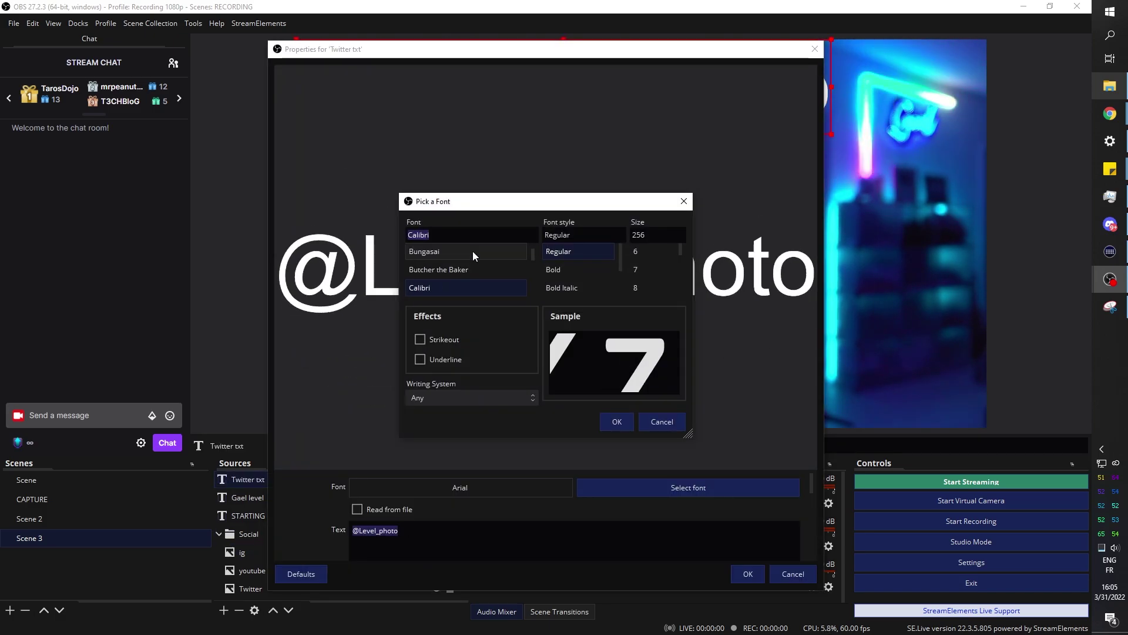
click(617, 421)
click(594, 491)
text(Cambria)
key(Return)
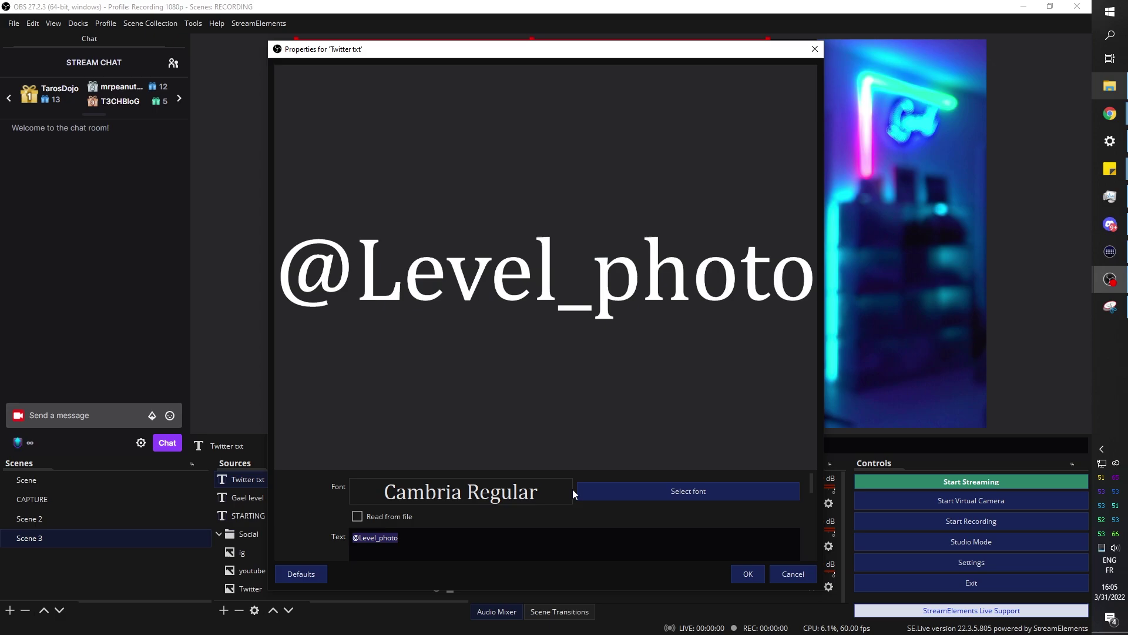
click(582, 491)
click(617, 422)
click(748, 573)
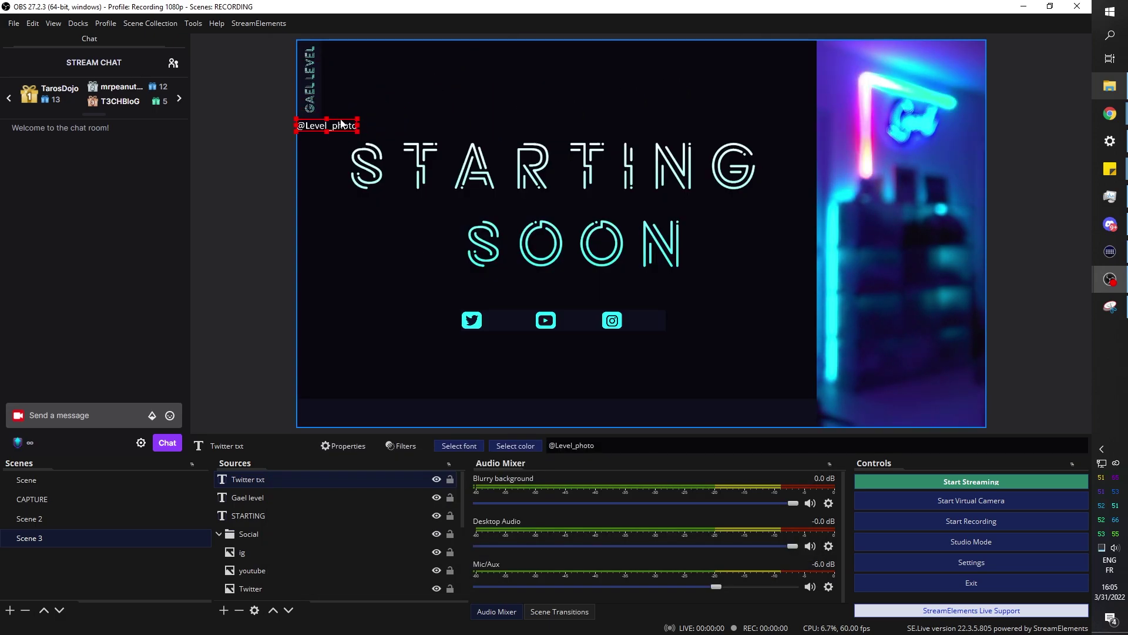
drag(341, 123, 525, 317)
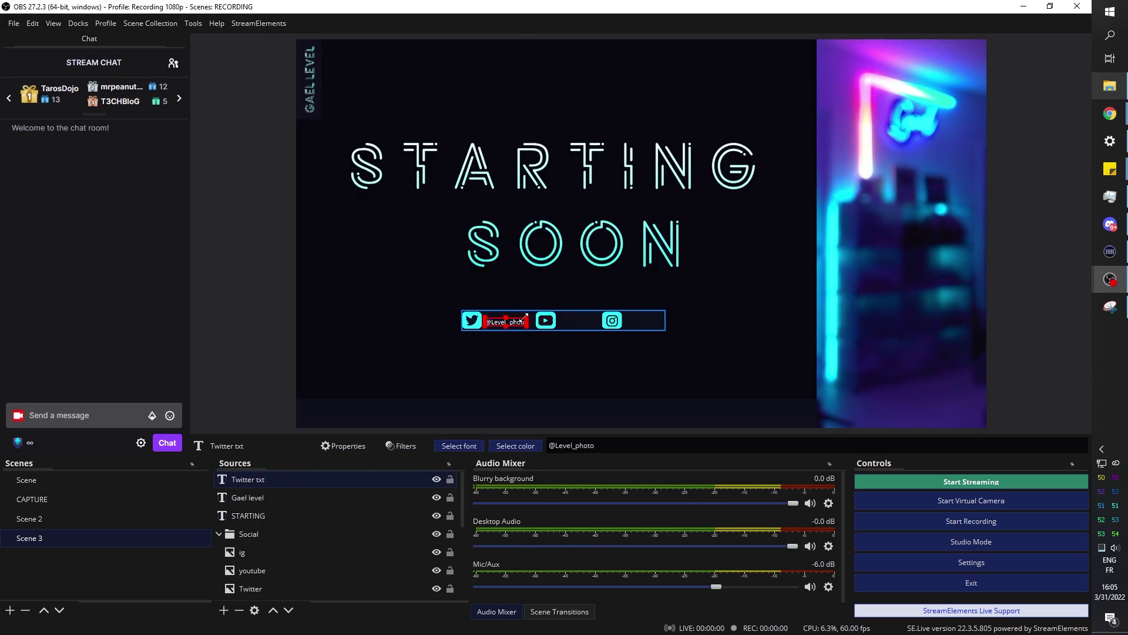
Check the handle text's colour options, leaving the colour unchanged
double_click(255, 477)
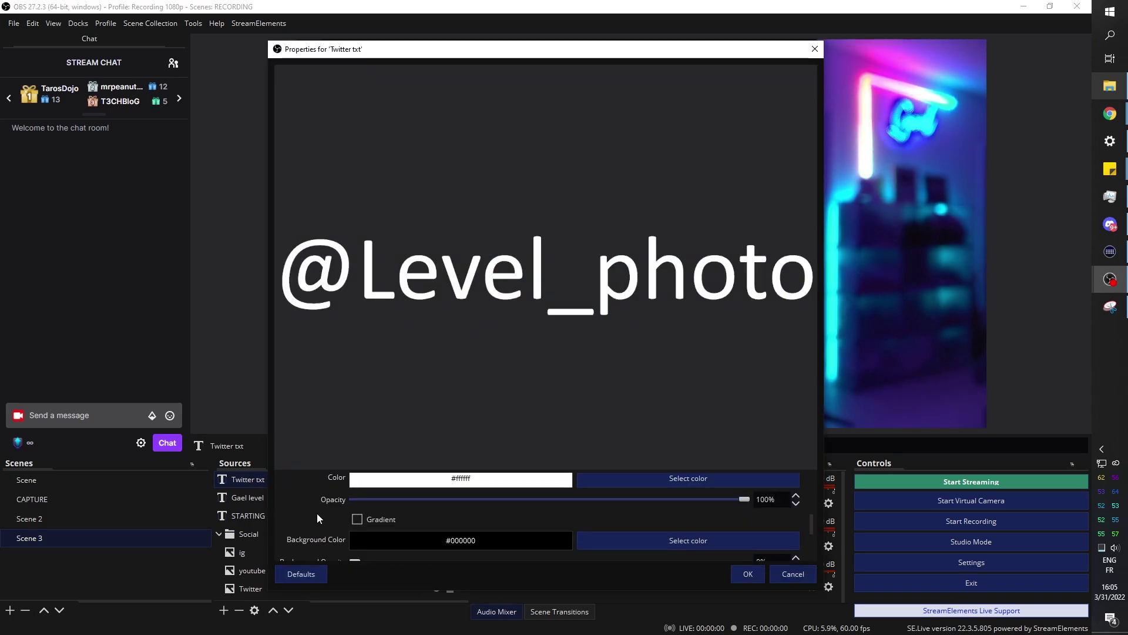
scroll(317, 513, up, 1)
click(688, 513)
click(676, 432)
drag(362, 49, 803, 35)
click(1051, 498)
click(834, 301)
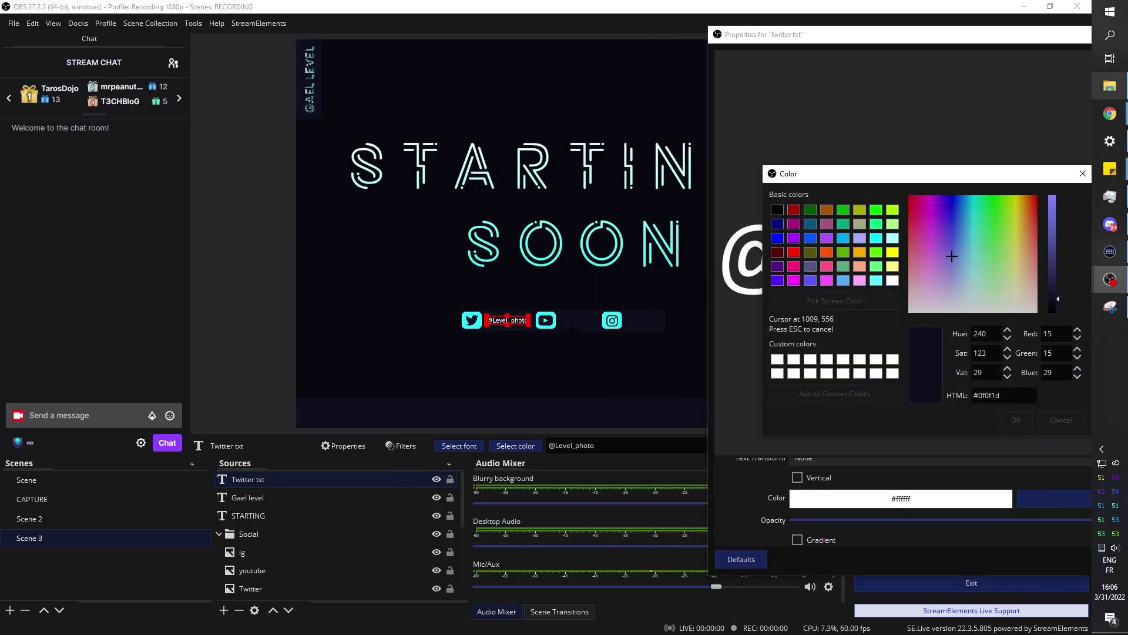
key(Escape)
key(Escape)
click(248, 534)
click(292, 552)
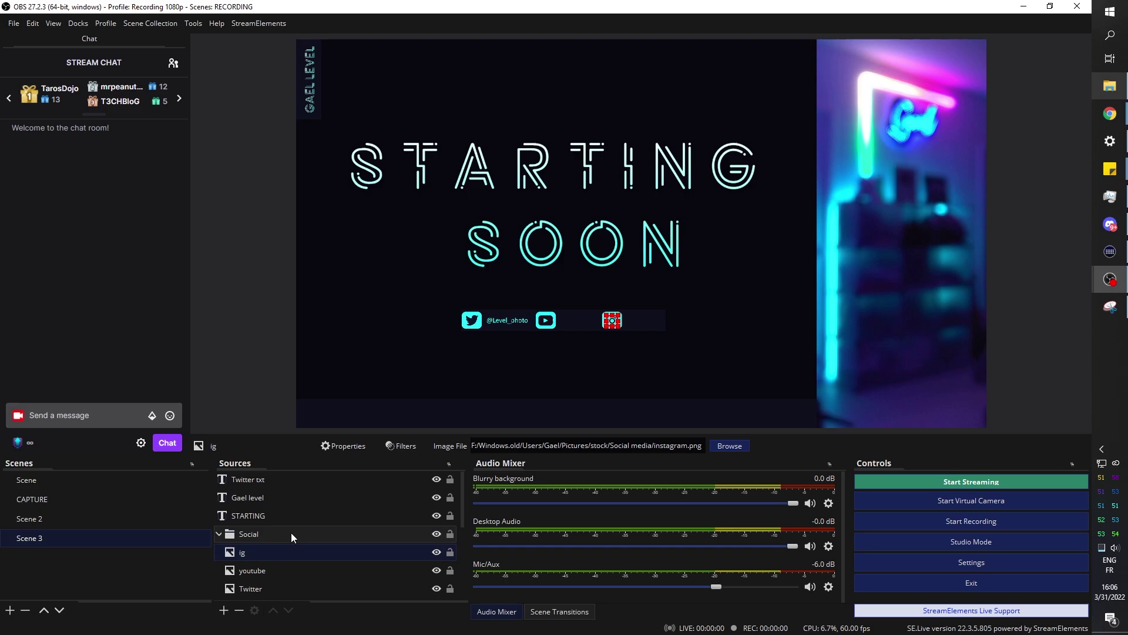
Duplicate the handle text as a YouTube label with the channel name beside the YouTube icon
click(613, 323)
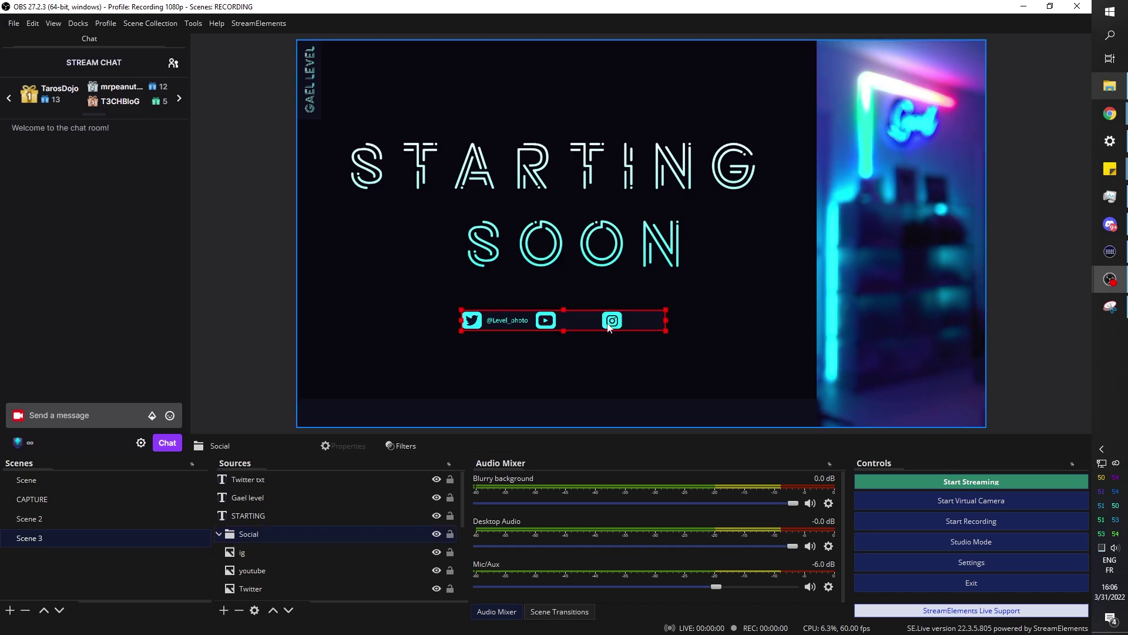
click(251, 553)
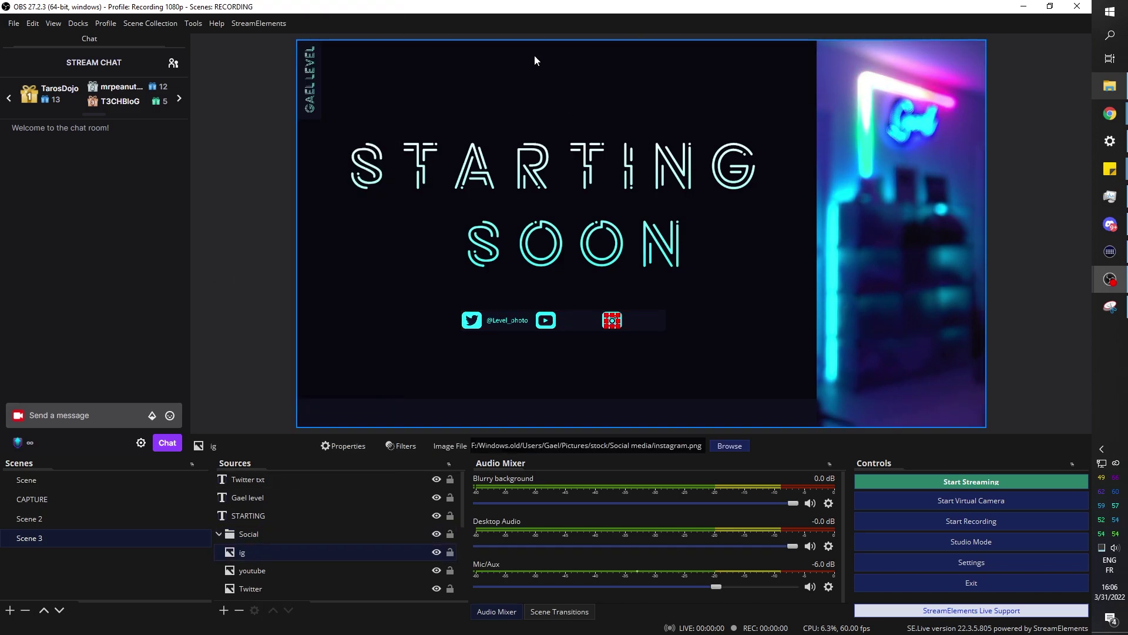
click(234, 240)
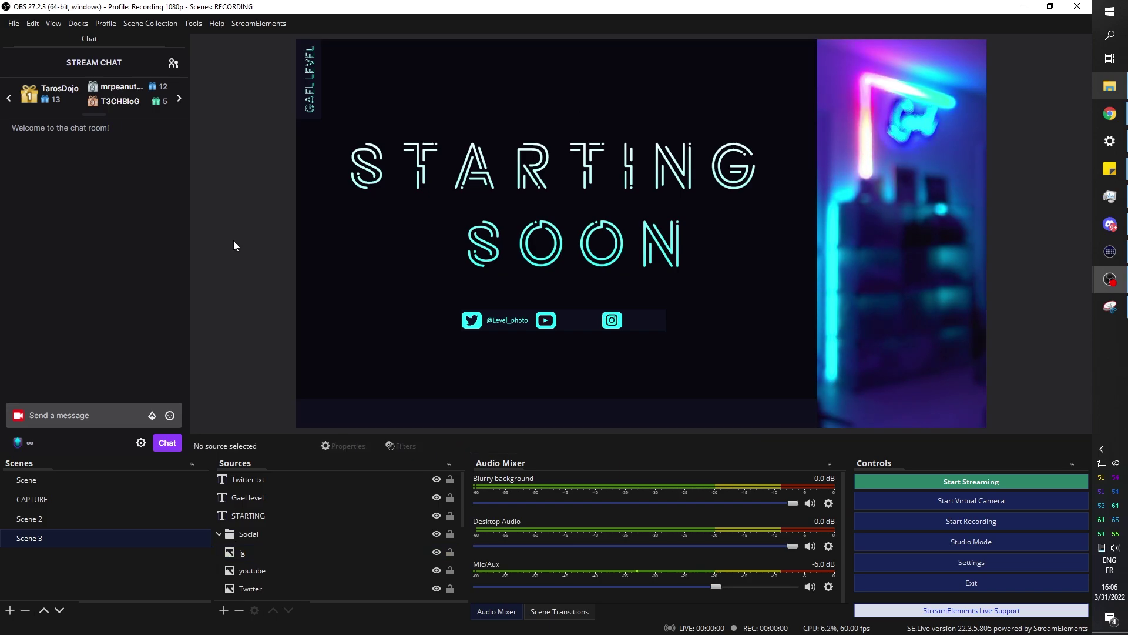
right_click(255, 479)
key(Escape)
right_click(275, 265)
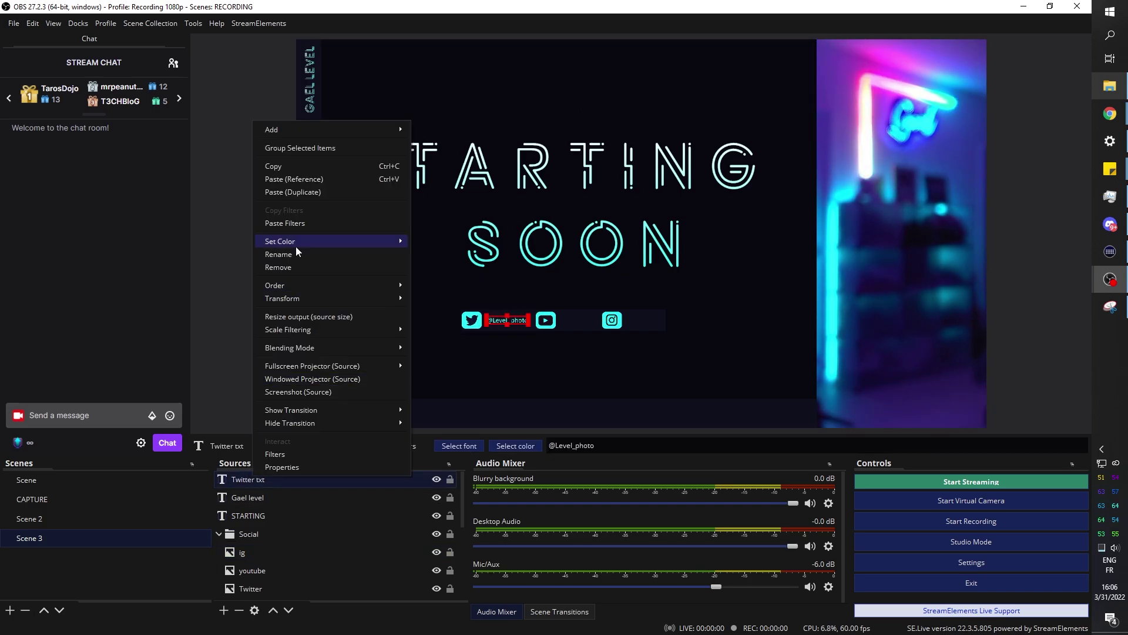
click(294, 194)
text(Gael Level)
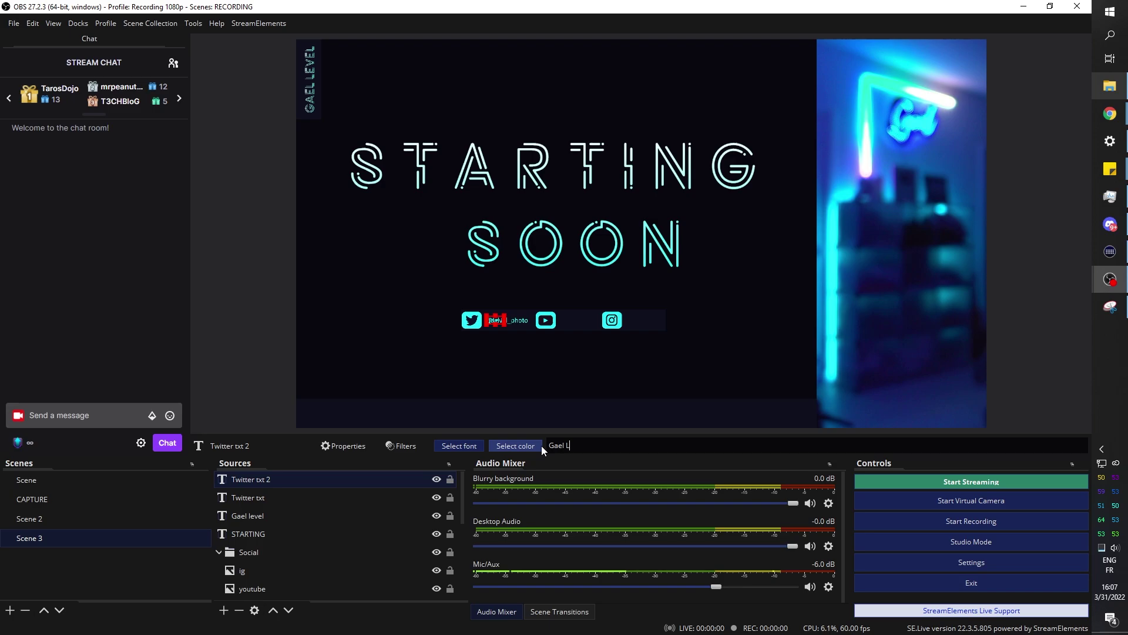
key(Right)
key(Right)
key(Right)
key(Right)
key(Right)
key(Right)
key(Right)
key(Right)
key(Right)
key(Right)
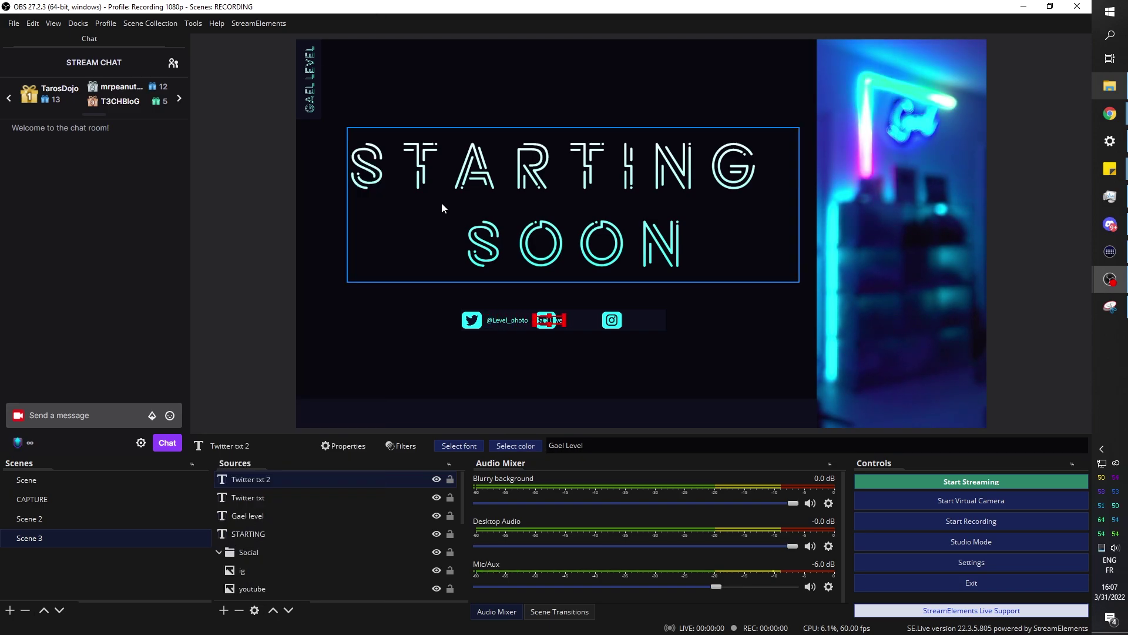
Add another copy as the Instagram channel label, then collapse the Social group
right_click(233, 120)
click(273, 192)
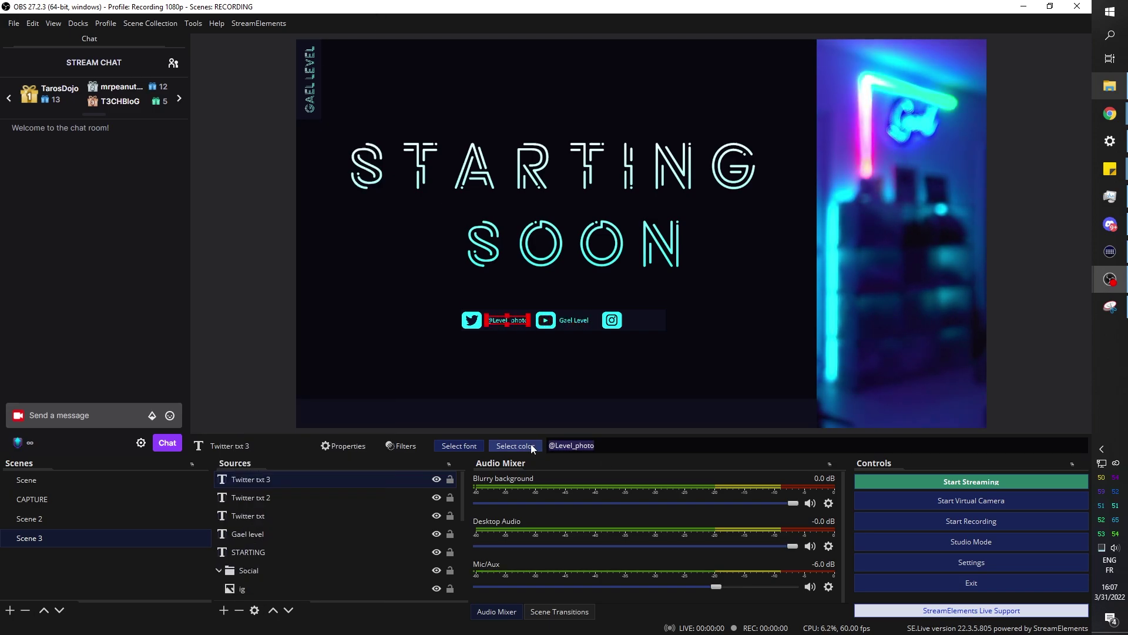
text(Gael.Level)
right_click(257, 175)
click(383, 116)
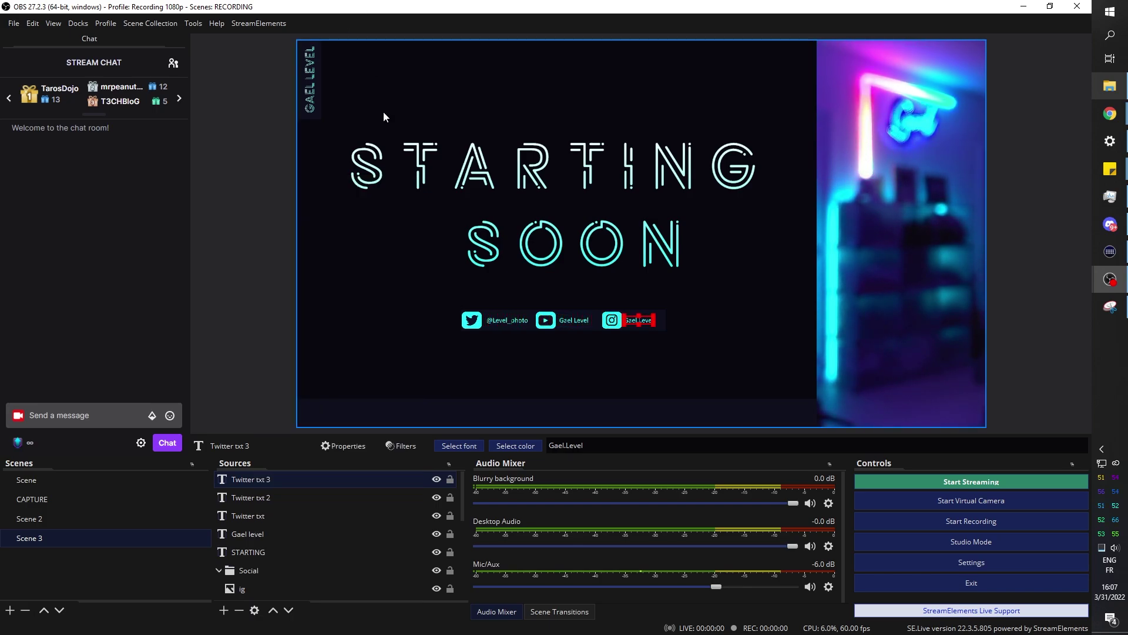
click(570, 320)
click(467, 347)
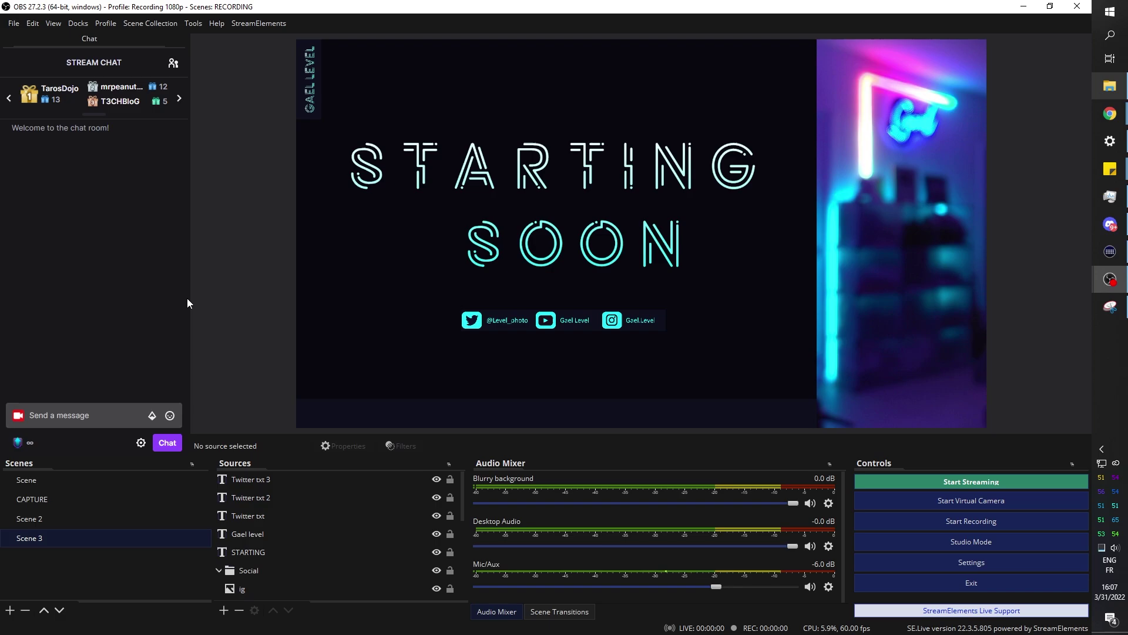
click(575, 323)
click(235, 222)
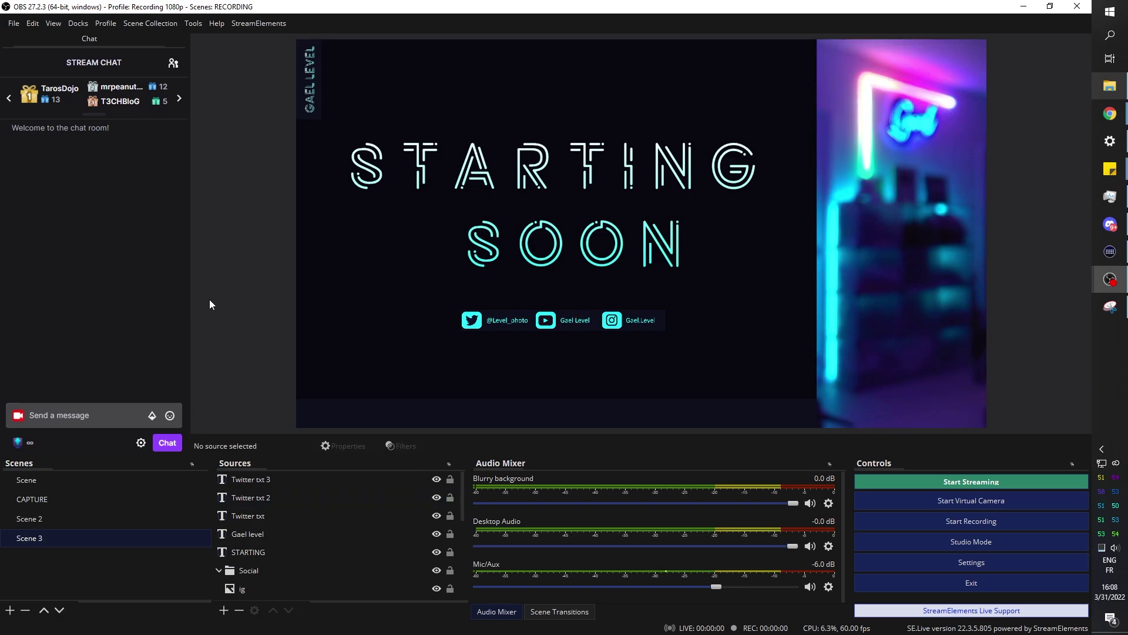
click(270, 479)
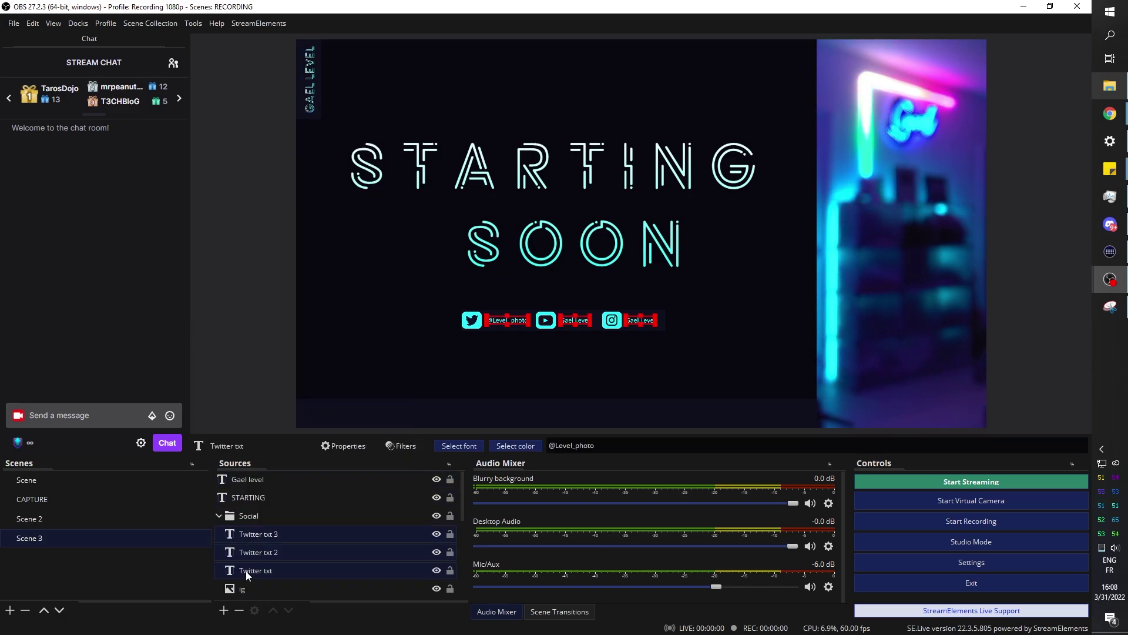
click(219, 515)
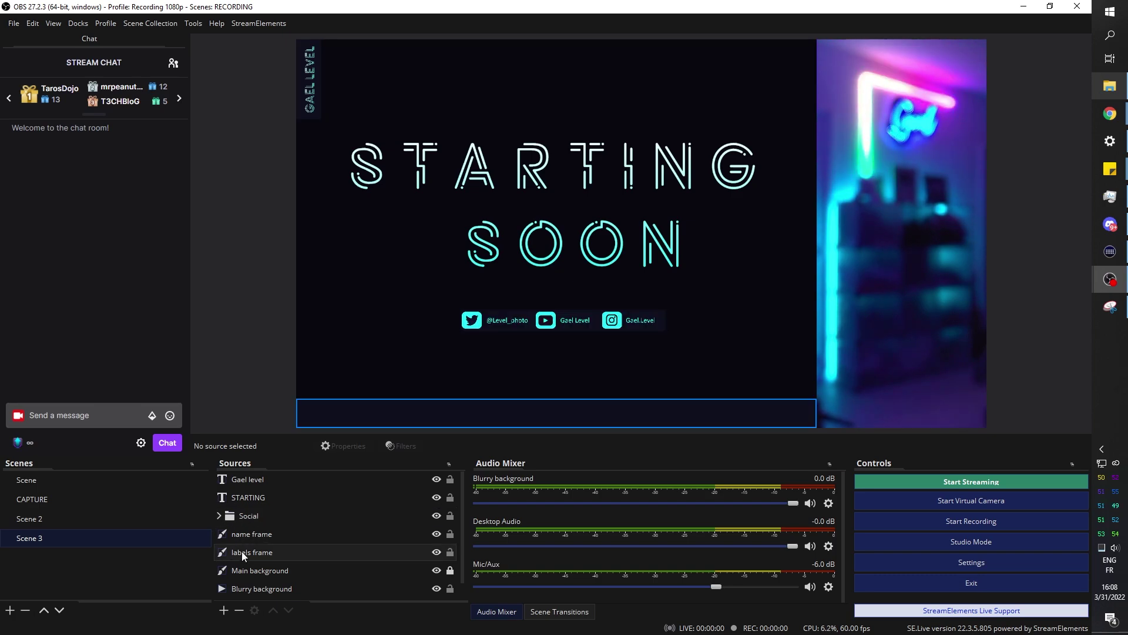
Locate the purple 100.gif in the stock images folder and return to OBS
click(238, 535)
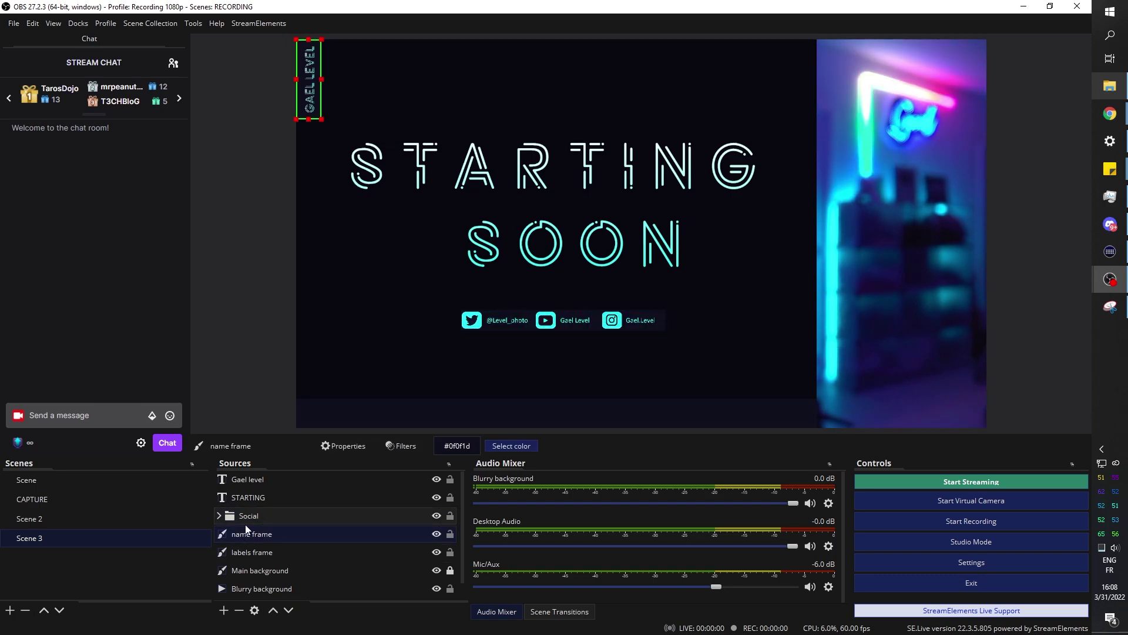
click(1110, 113)
text(twit)
click(1107, 86)
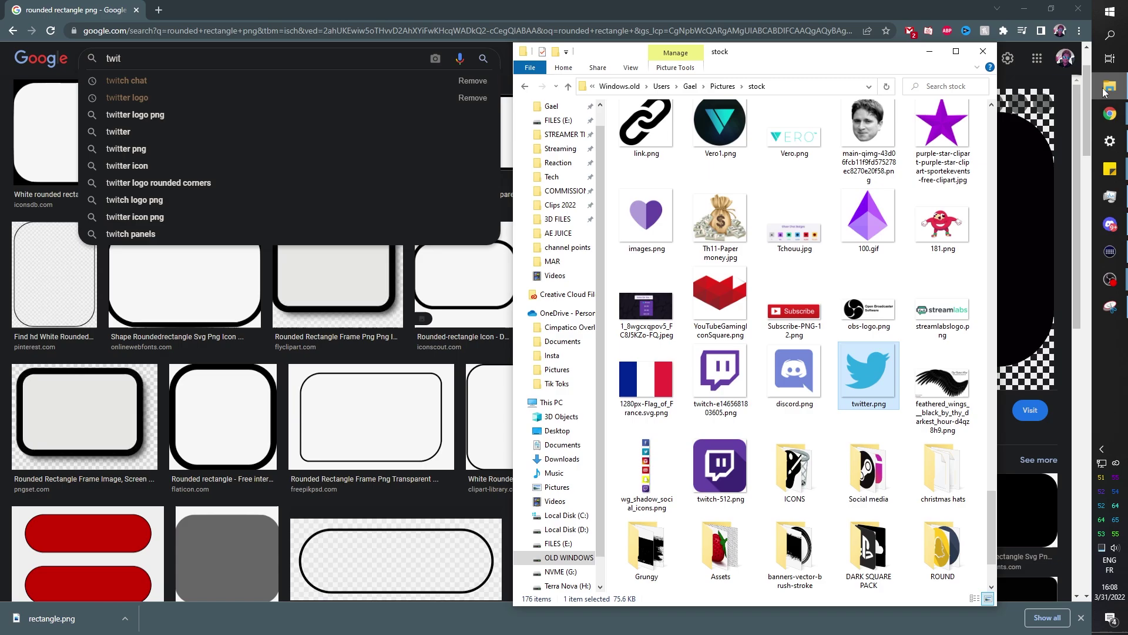
click(869, 224)
click(1108, 281)
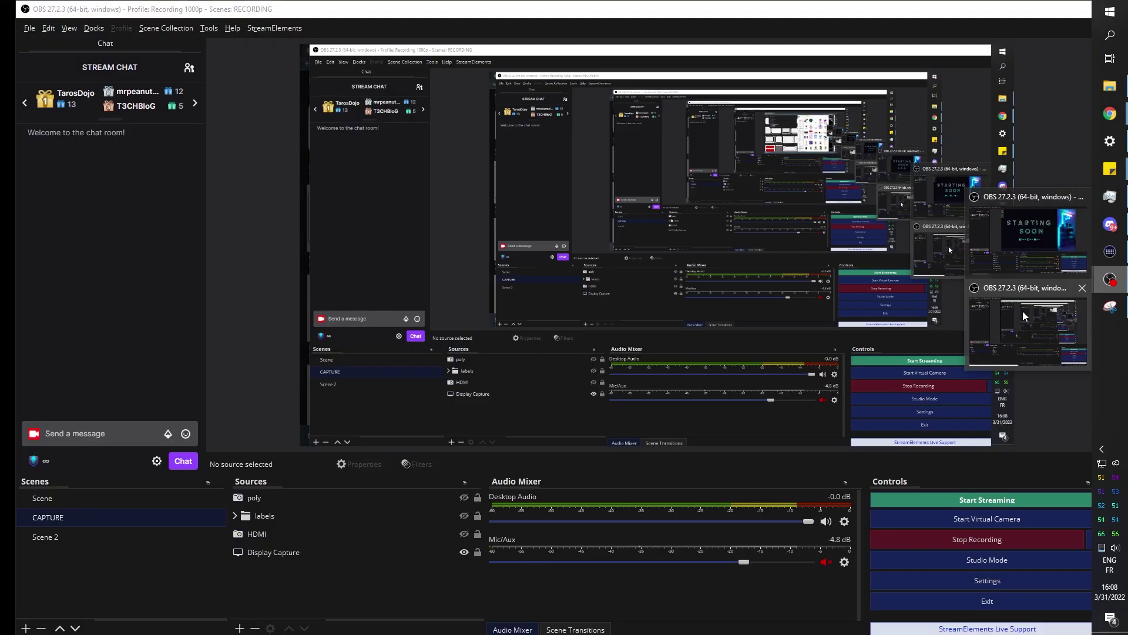
key(alt+Tab)
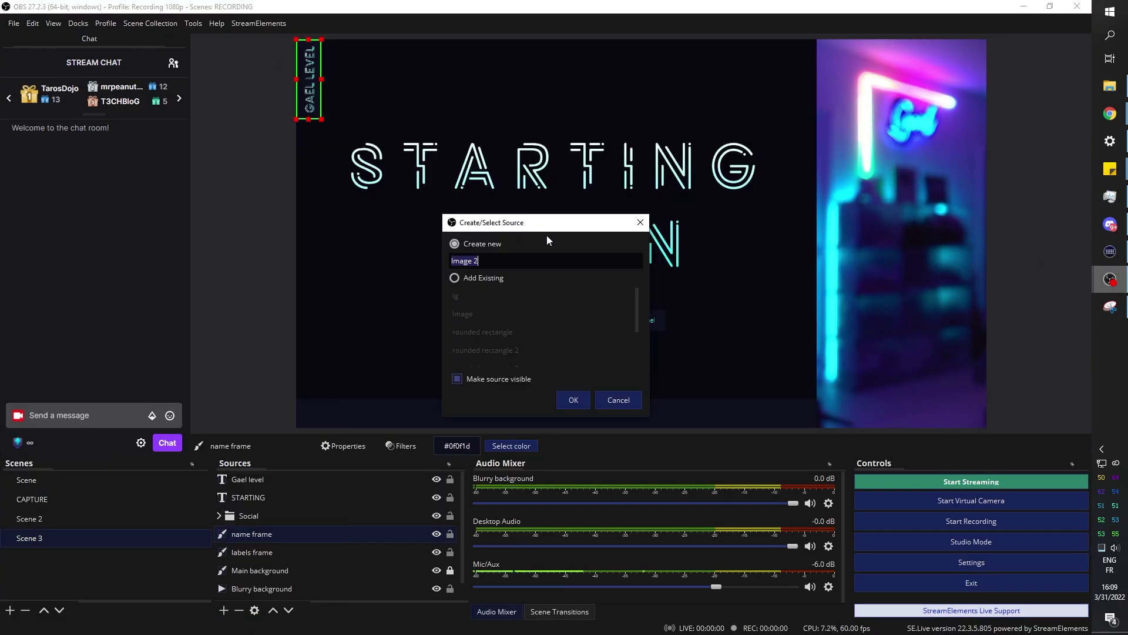
Add an Image source bits using 100.gif, shrink it into the lower bar's left corner
text(bits)
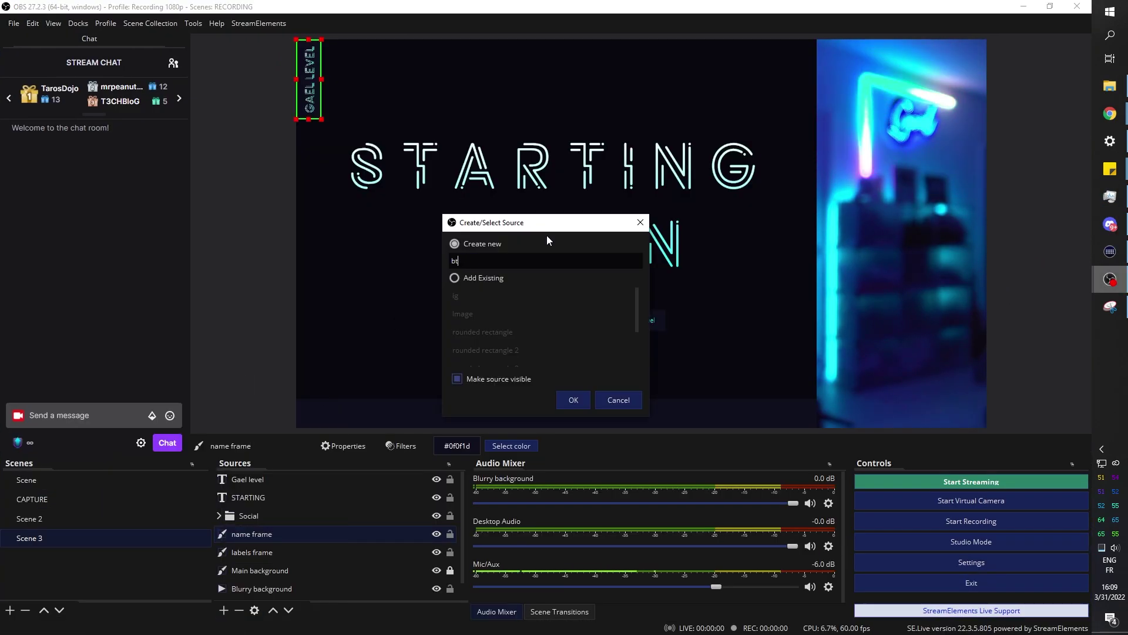
key(Return)
click(787, 487)
click(660, 356)
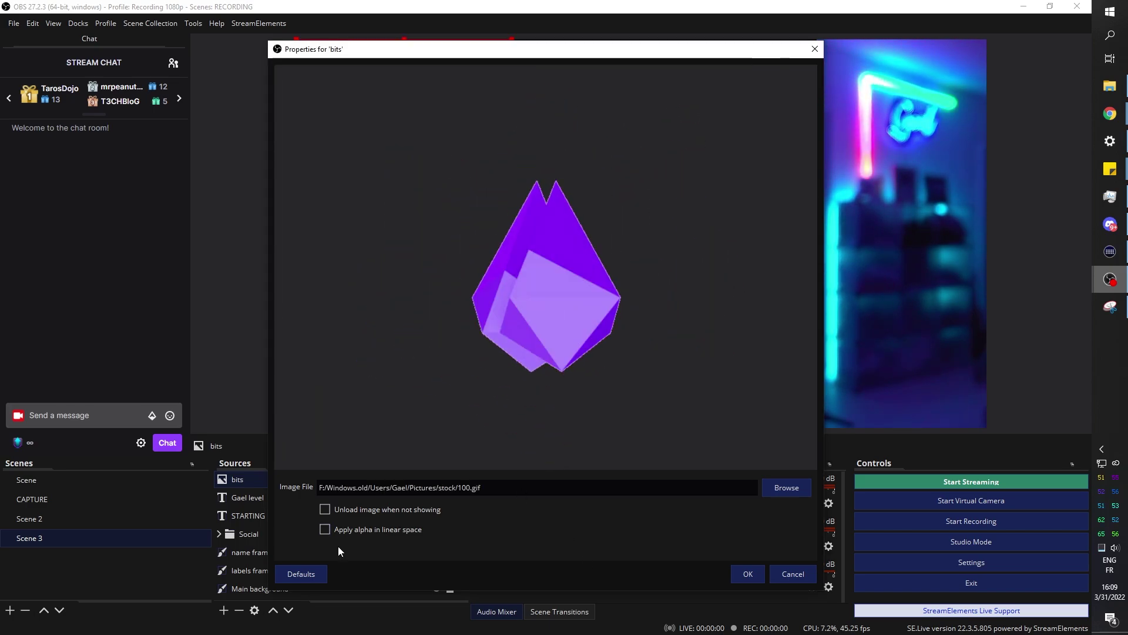
click(747, 574)
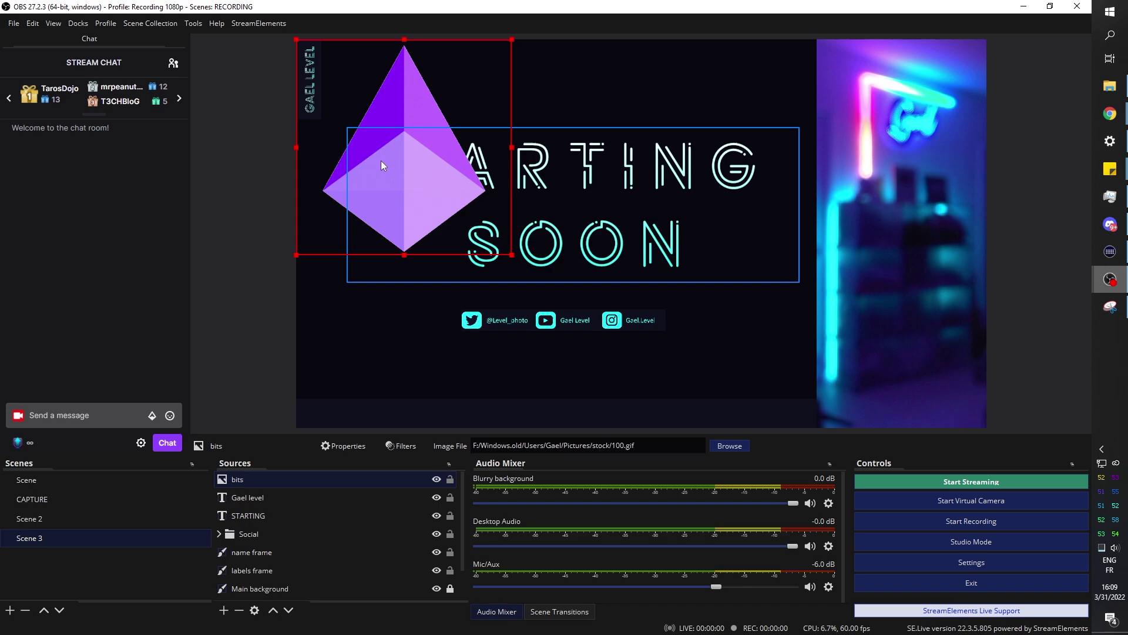
drag(296, 40, 431, 174)
drag(471, 214, 338, 392)
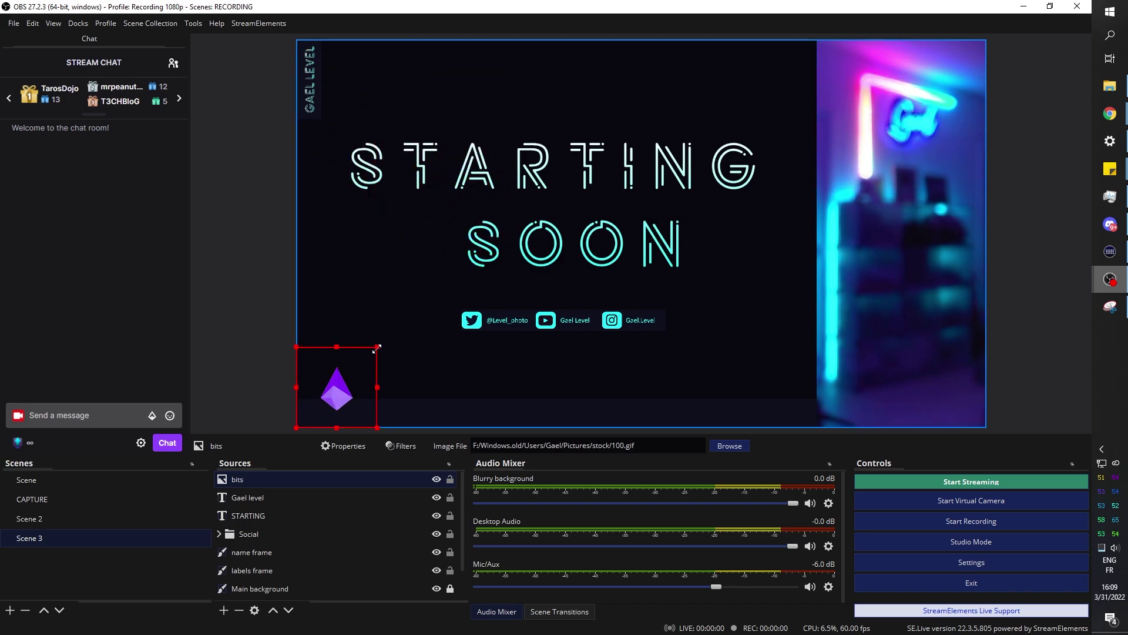
drag(378, 345, 318, 405)
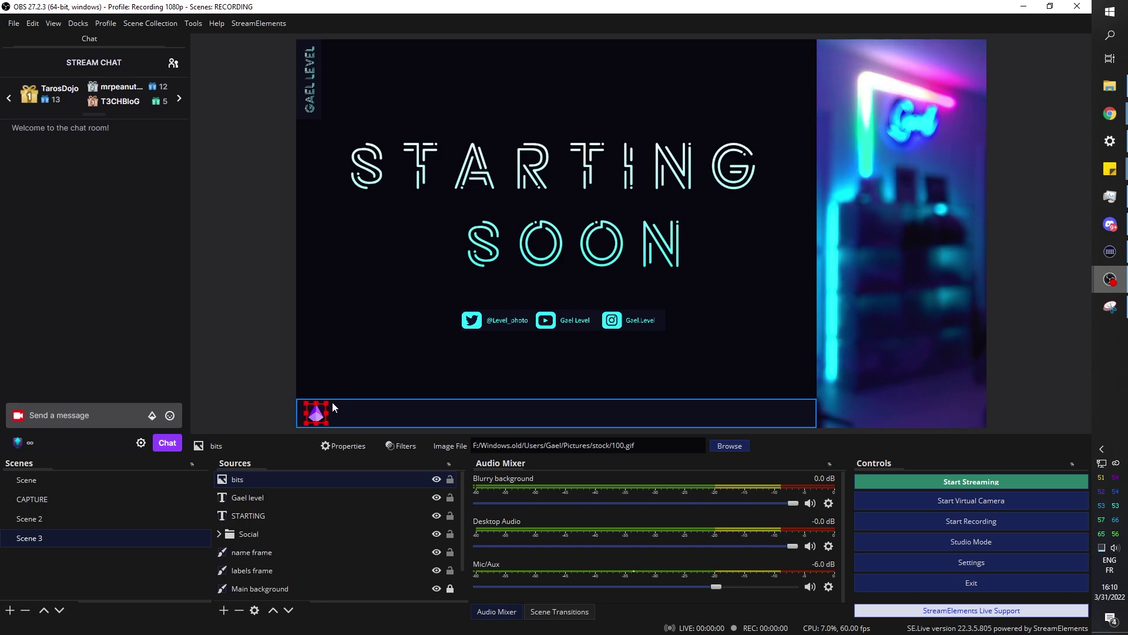
Preview several heart GIF results, including the broken heart and the large red beating heart
click(255, 497)
click(256, 516)
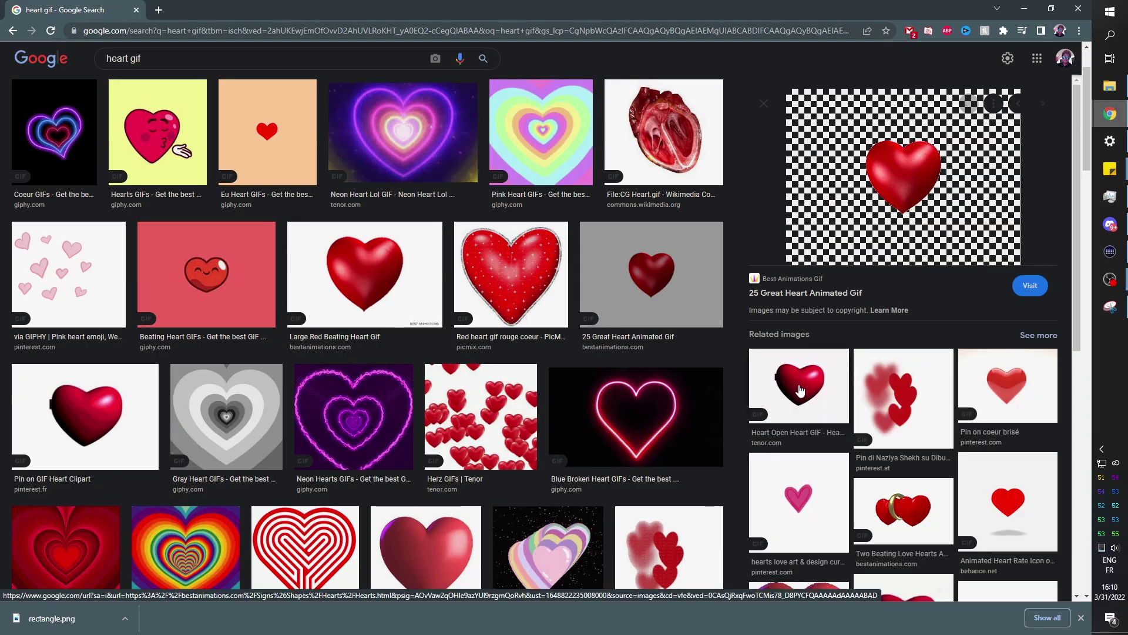
click(800, 391)
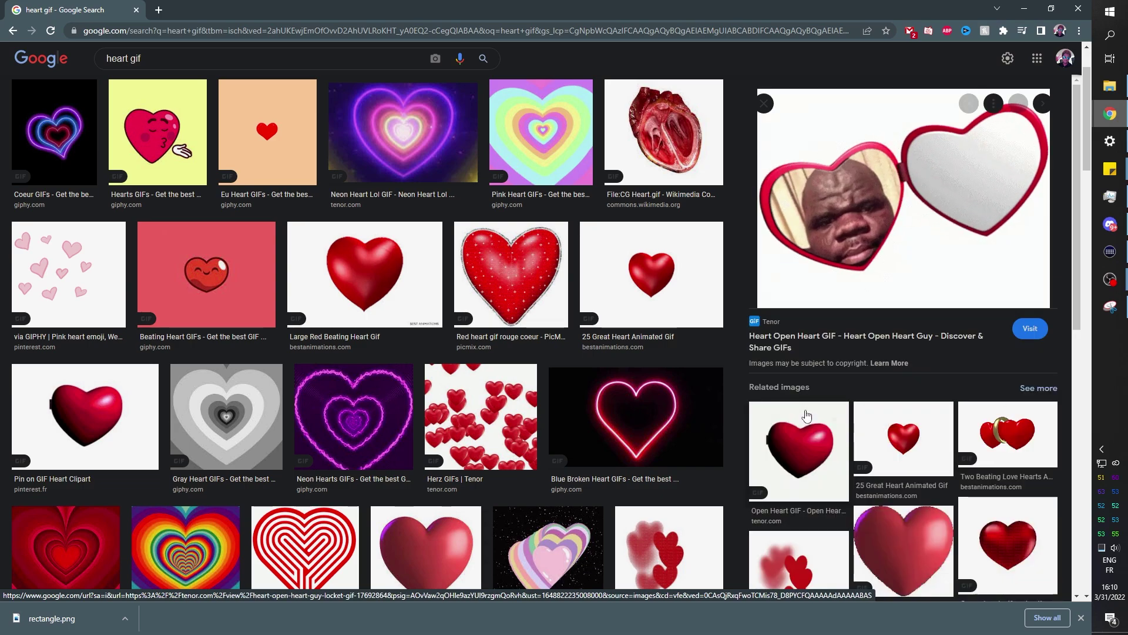
click(904, 439)
click(981, 385)
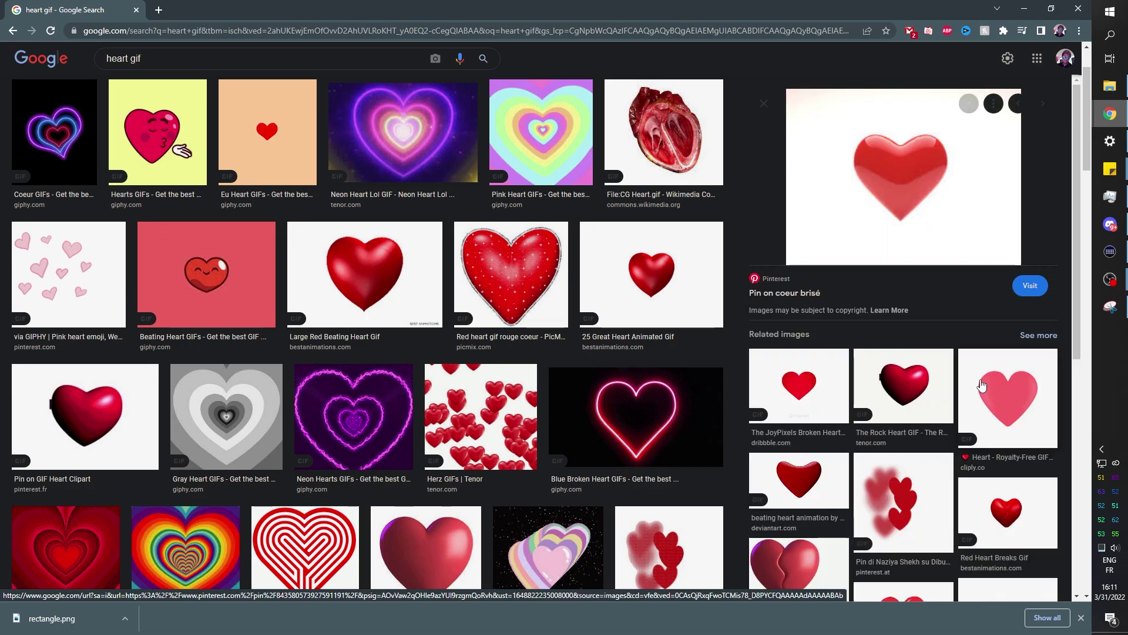
click(801, 386)
click(365, 276)
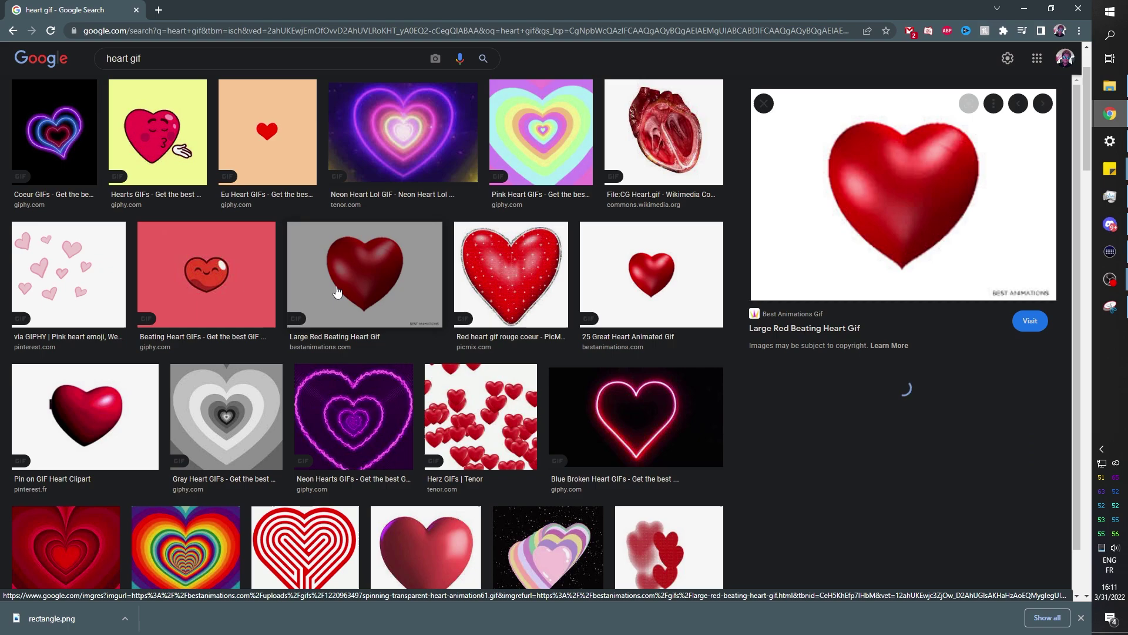
Save the acegif heart GIF as gif-heart-51.gif
scroll(331, 538, down, 1)
click(425, 505)
right_click(870, 158)
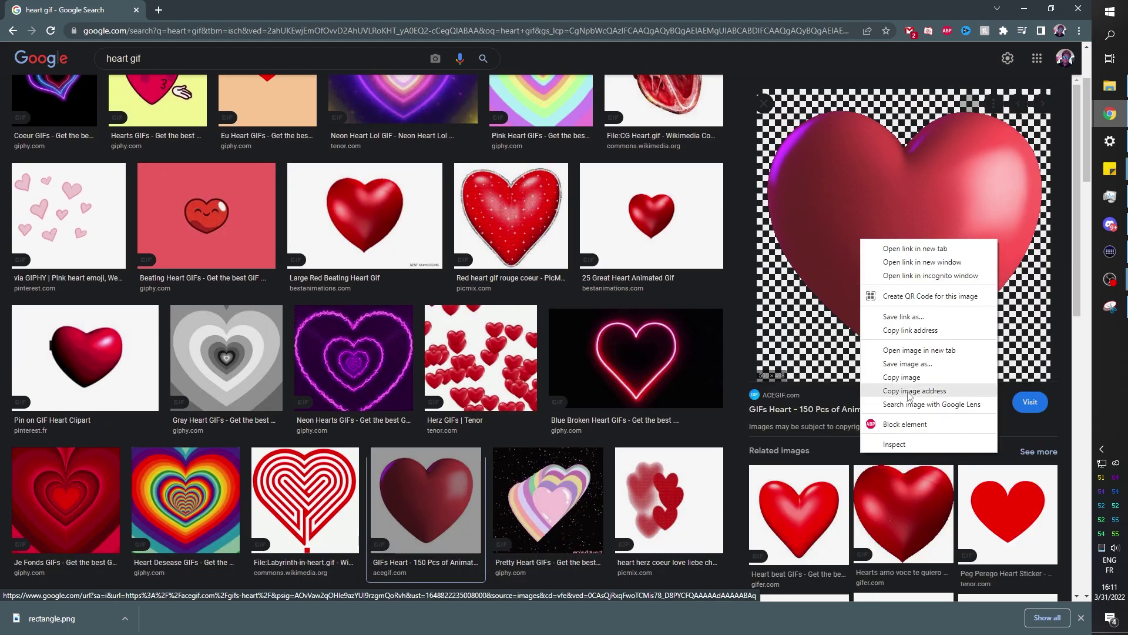
click(908, 369)
key(Return)
Duplicate the bits source as bits 2 and open its properties
mouse_move(1110, 280)
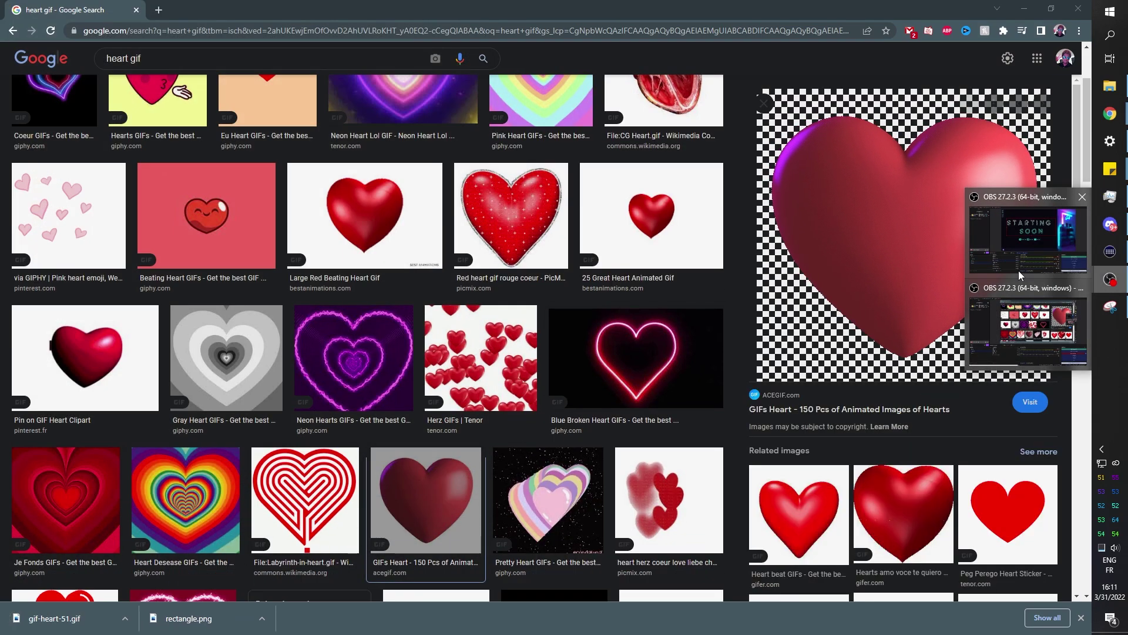
click(1007, 224)
right_click(267, 482)
click(288, 150)
right_click(249, 481)
click(282, 174)
double_click(260, 479)
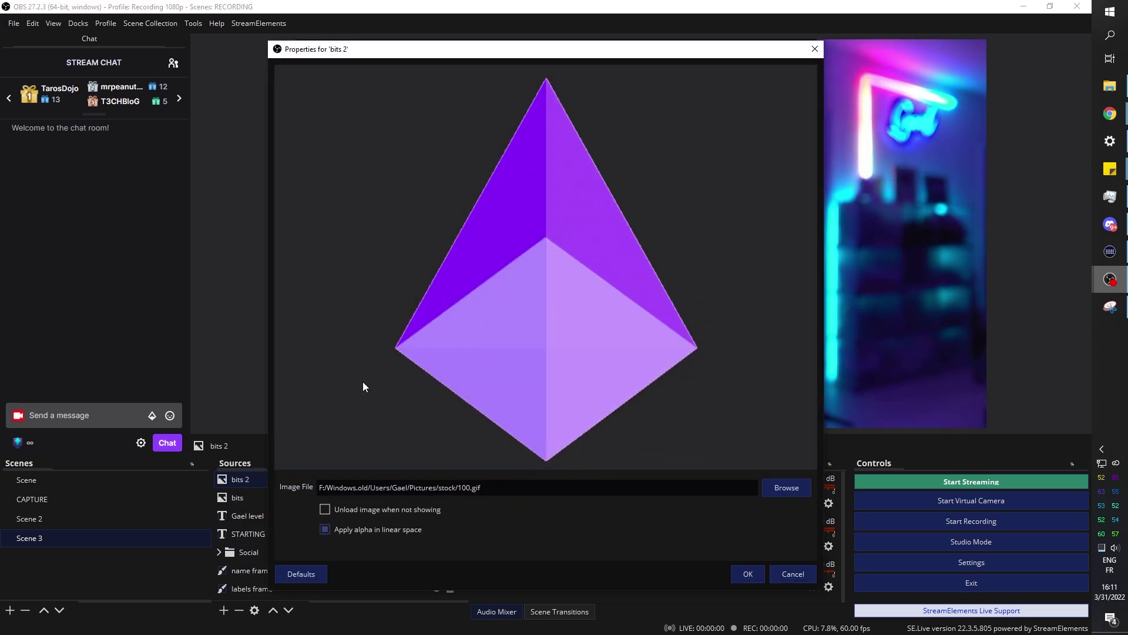
Load gif-heart-51.gif into bits 2 and slide the heart right along the bottom bar
click(786, 487)
scroll(477, 262, down, 15)
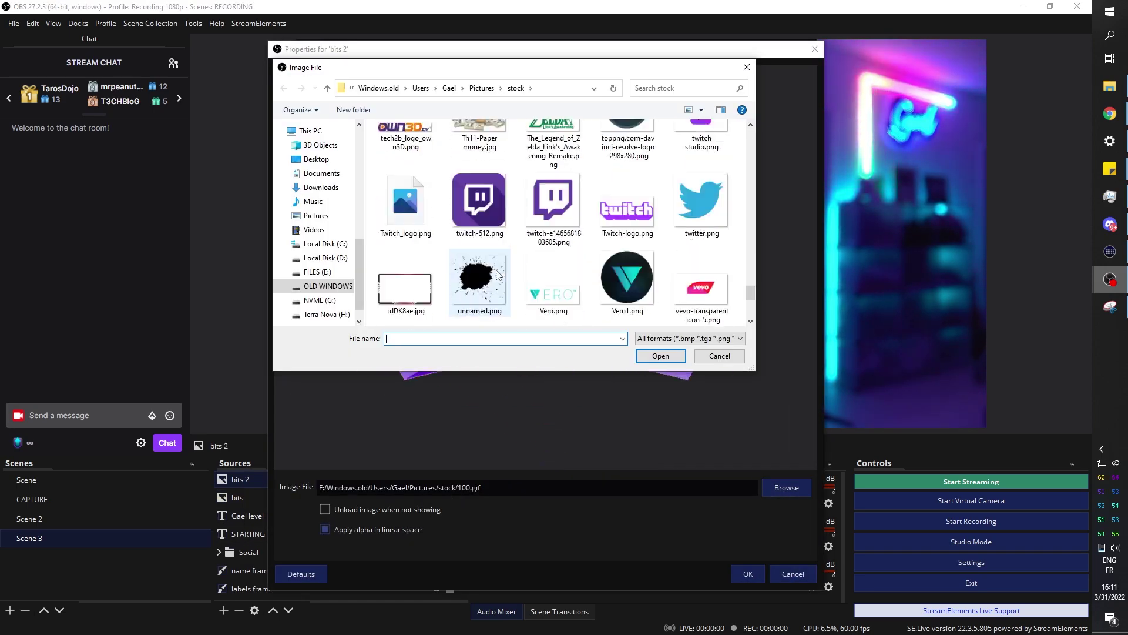
scroll(675, 246, up, 15)
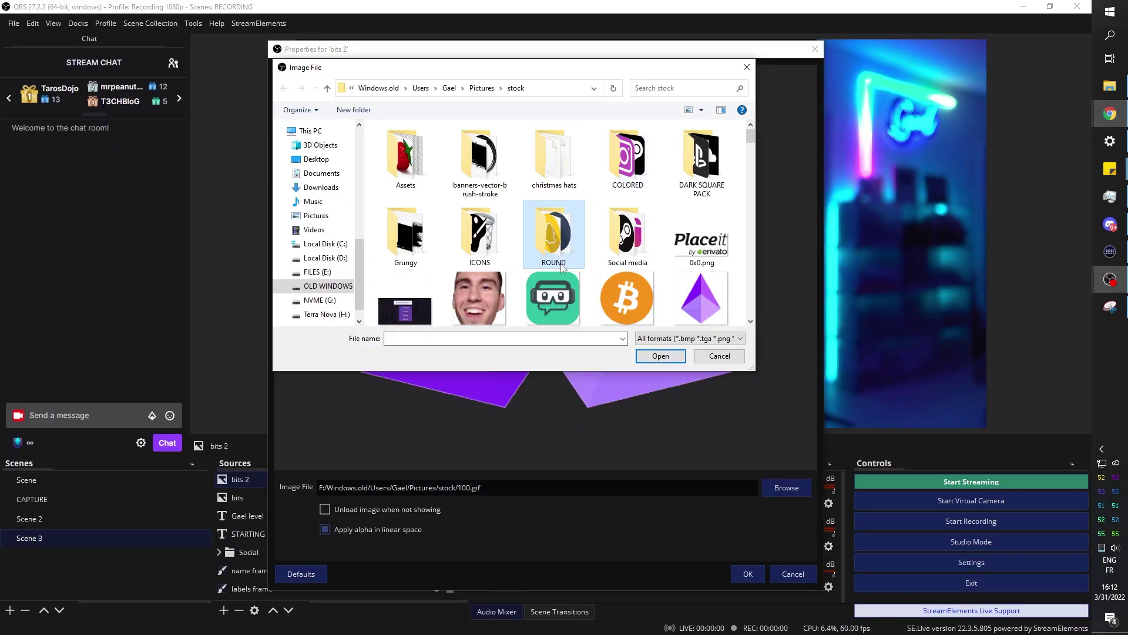
text(grungy)
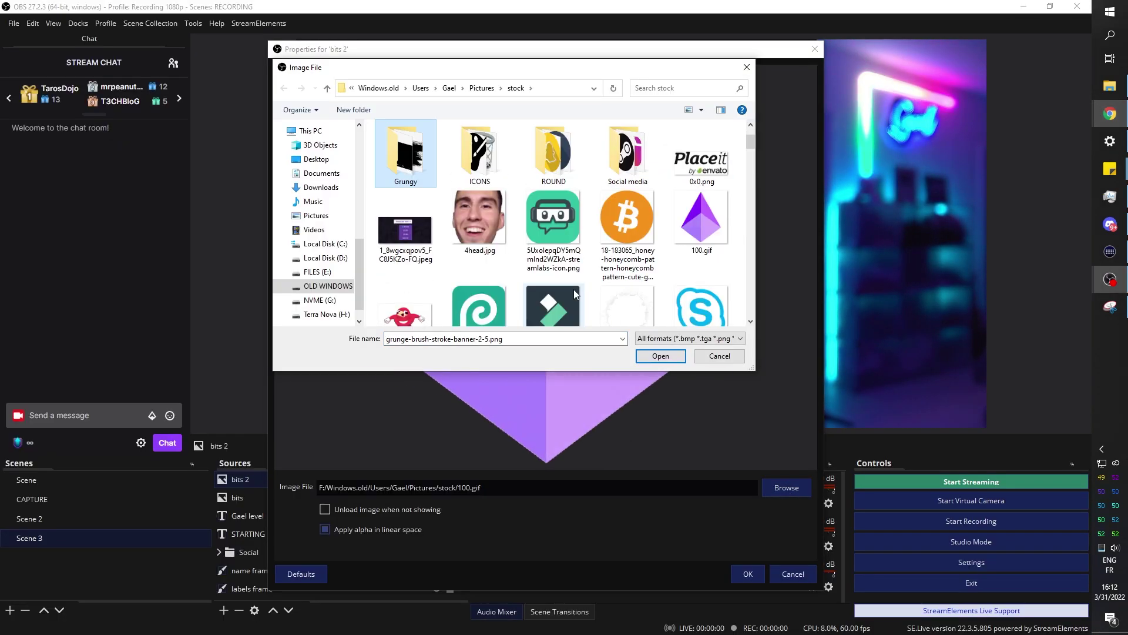
click(1110, 86)
scroll(793, 341, down, 10)
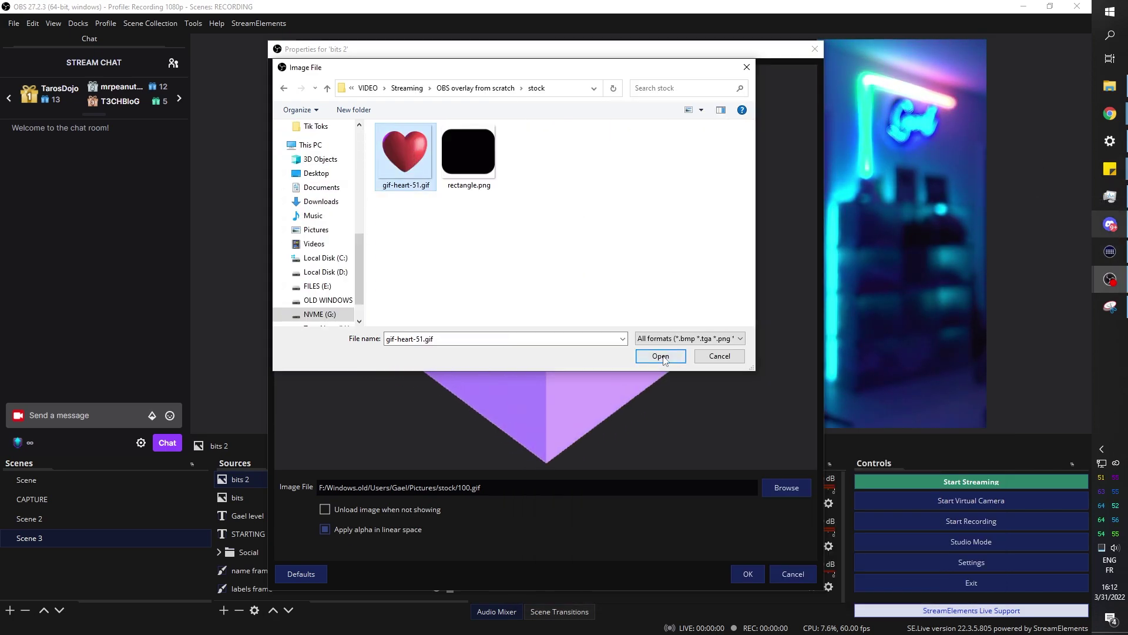
click(660, 356)
click(748, 574)
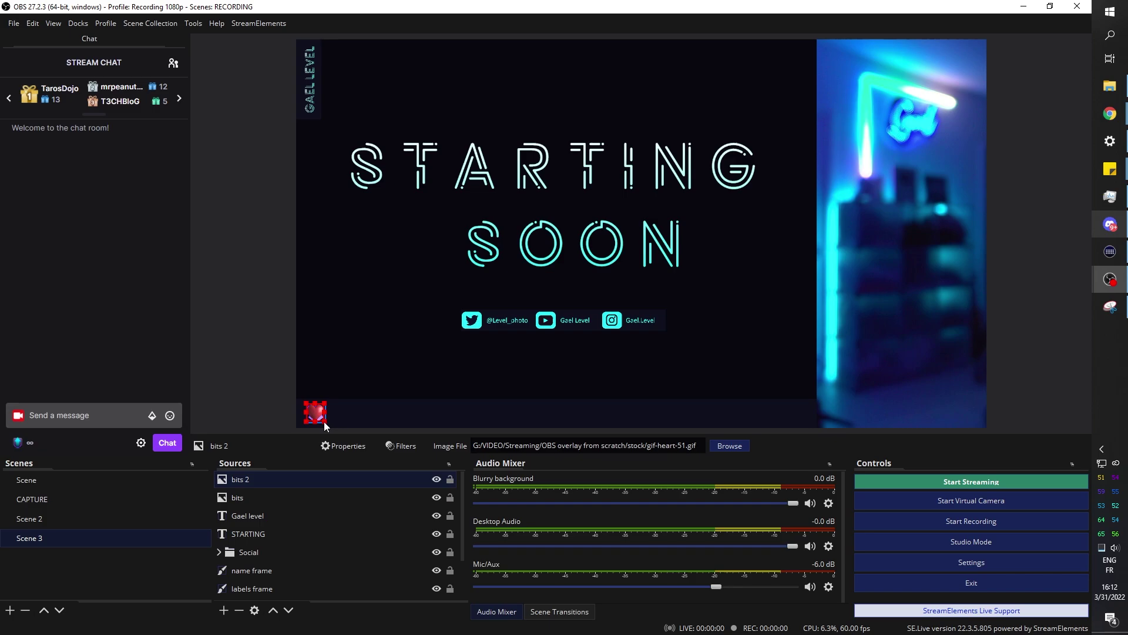
drag(316, 413, 518, 412)
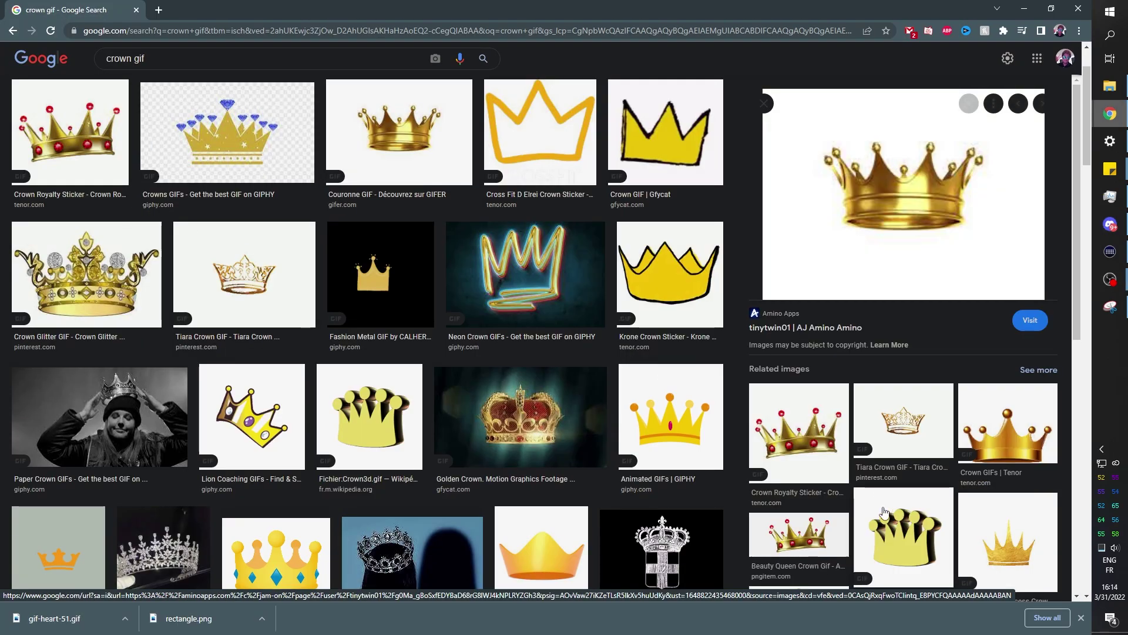
Compare crown emoji GIFs from JoyPixels onward and save the Cliply crown GIF
click(918, 511)
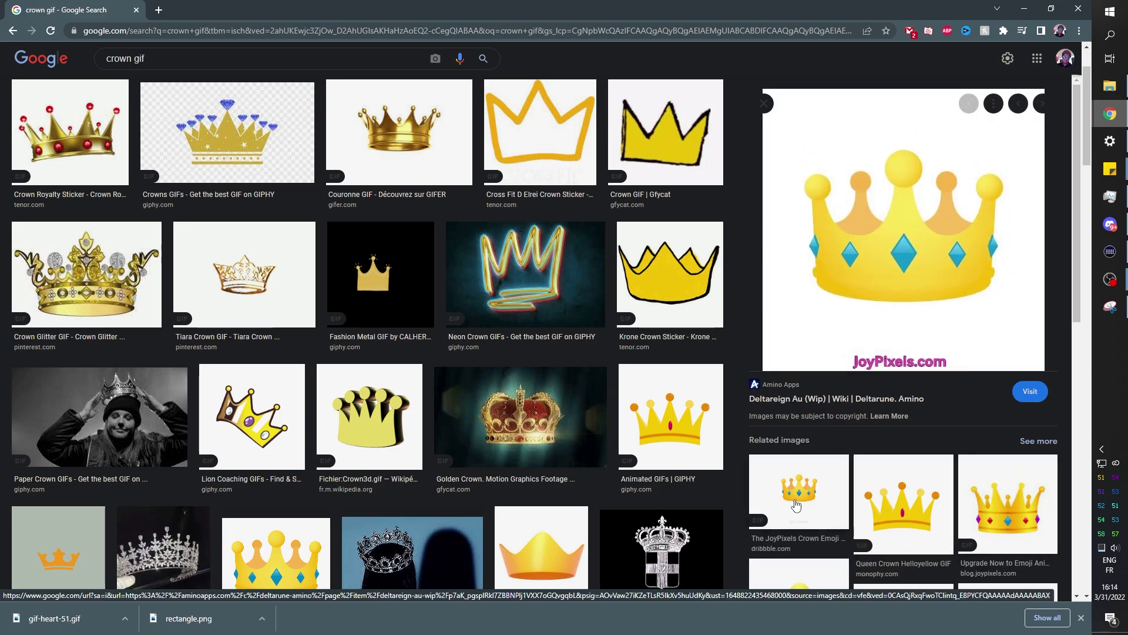
click(920, 510)
click(896, 511)
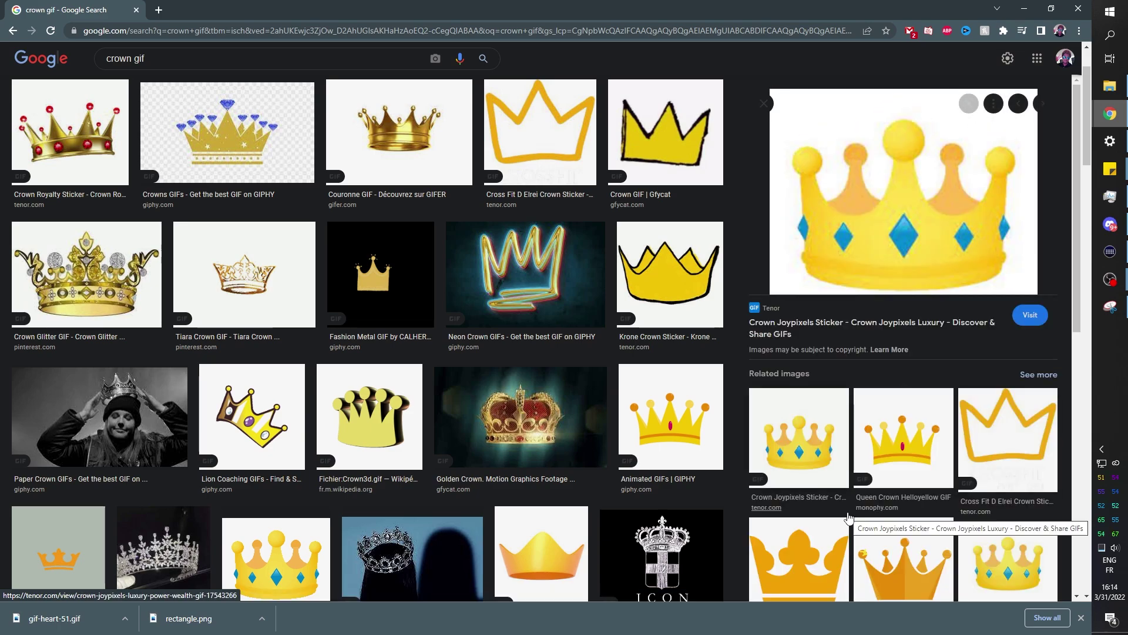
click(527, 552)
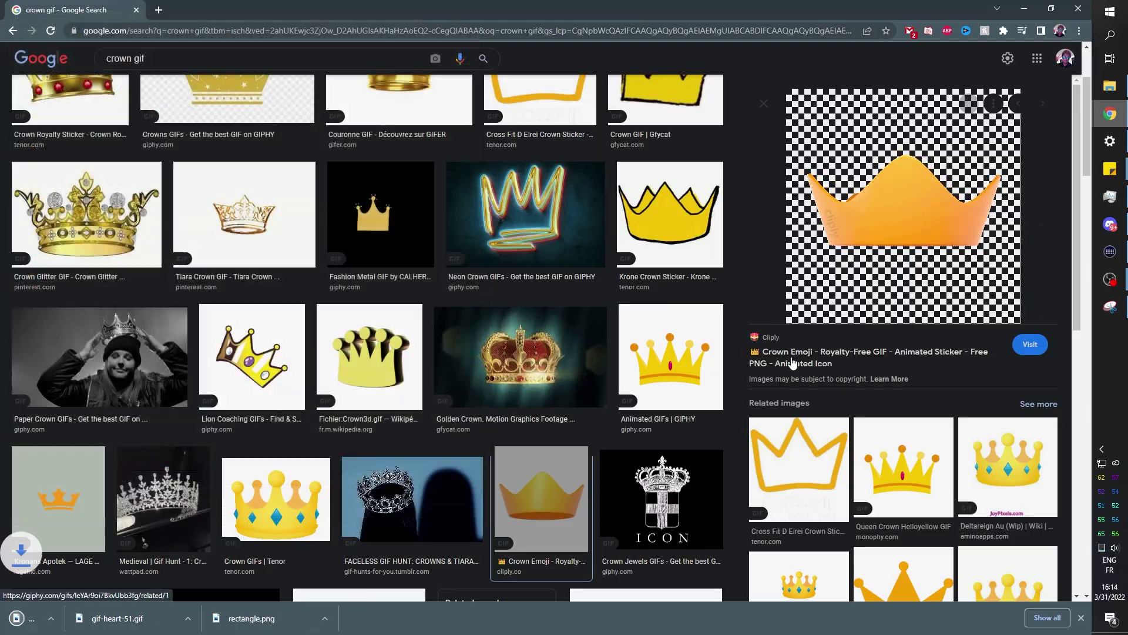
key(alt+Tab)
Paste a copy of the heart image source and set its image file to the crown emoji GIF
right_click(261, 486)
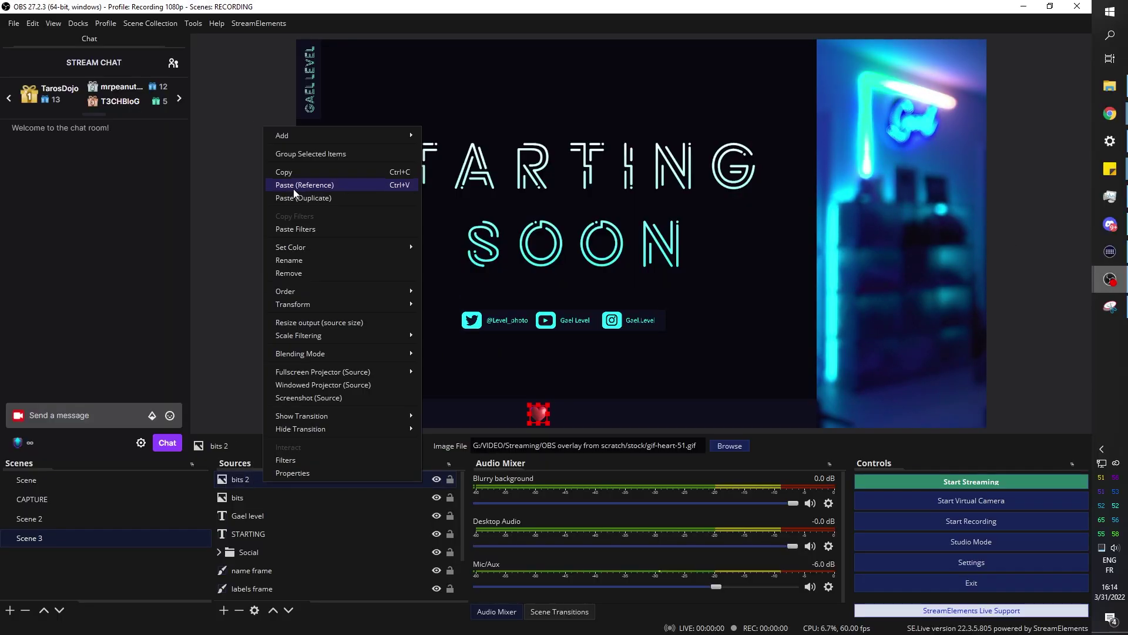
click(282, 468)
click(786, 487)
click(411, 125)
click(659, 352)
click(748, 573)
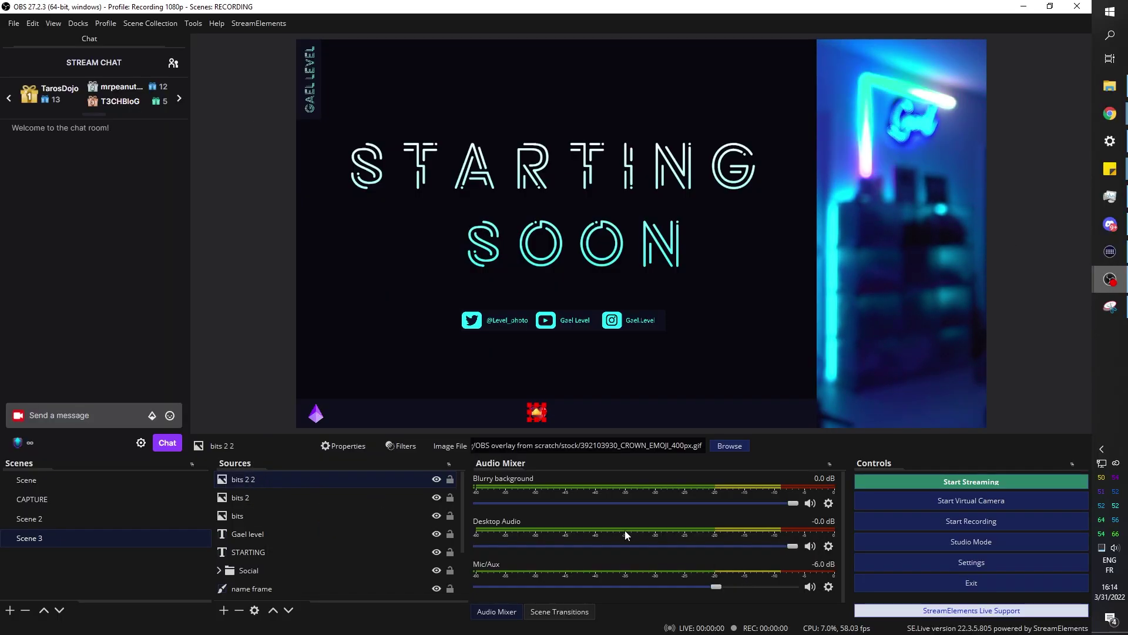
Move the crown to the right end of the bottom bar and nudge the heart left to centre it
drag(621, 411, 690, 411)
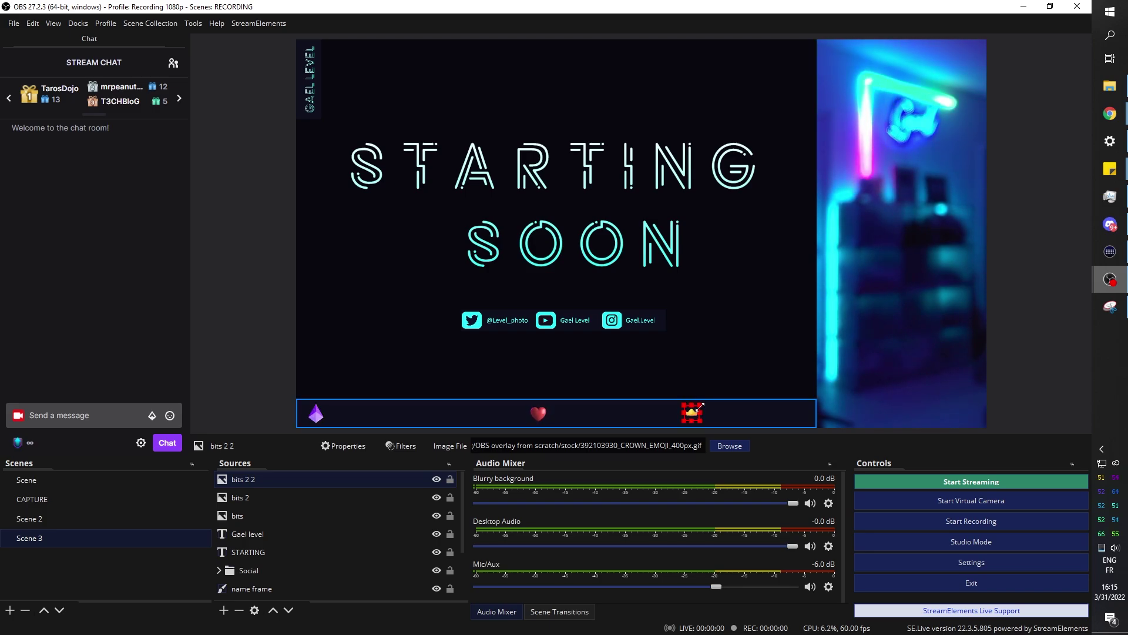
click(534, 421)
key(Left)
key(Left)
key(Left)
key(Left)
key(Left)
key(Left)
key(Left)
key(Left)
key(Left)
key(Left)
key(Left)
key(Left)
key(Left)
key(Left)
key(Left)
key(Left)
key(Left)
key(Left)
key(Left)
key(Left)
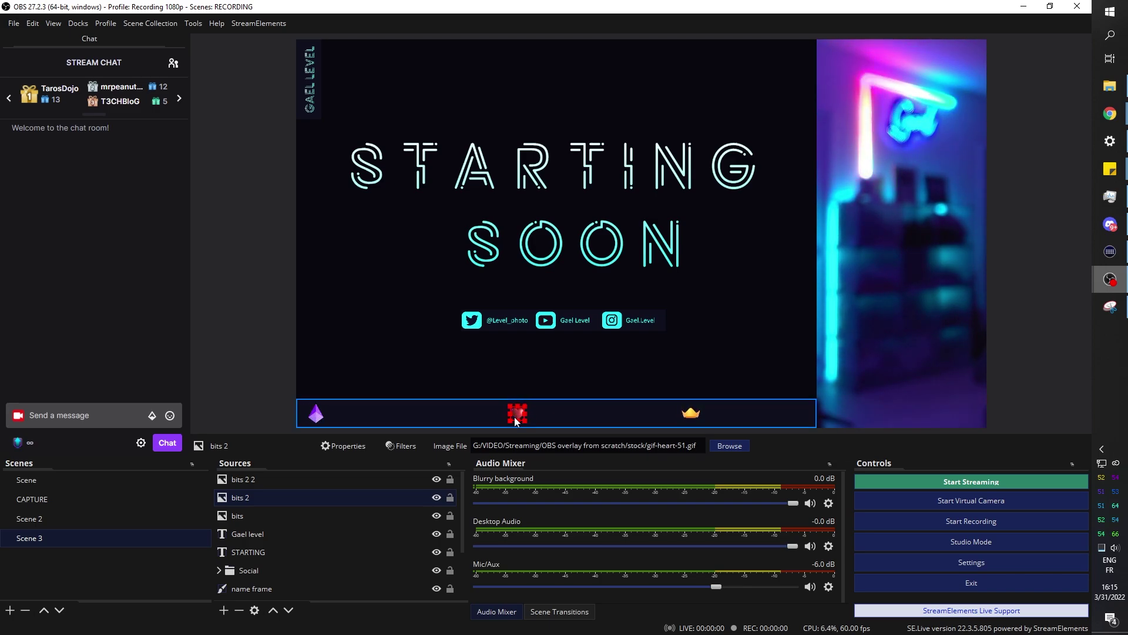
click(313, 416)
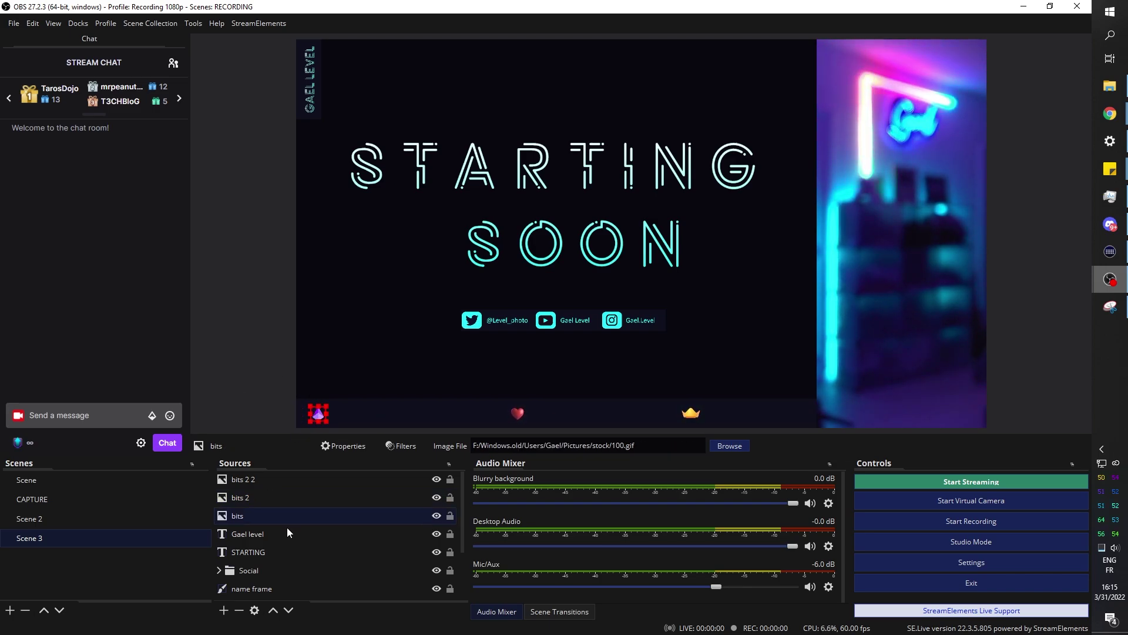
click(273, 537)
click(721, 408)
click(234, 313)
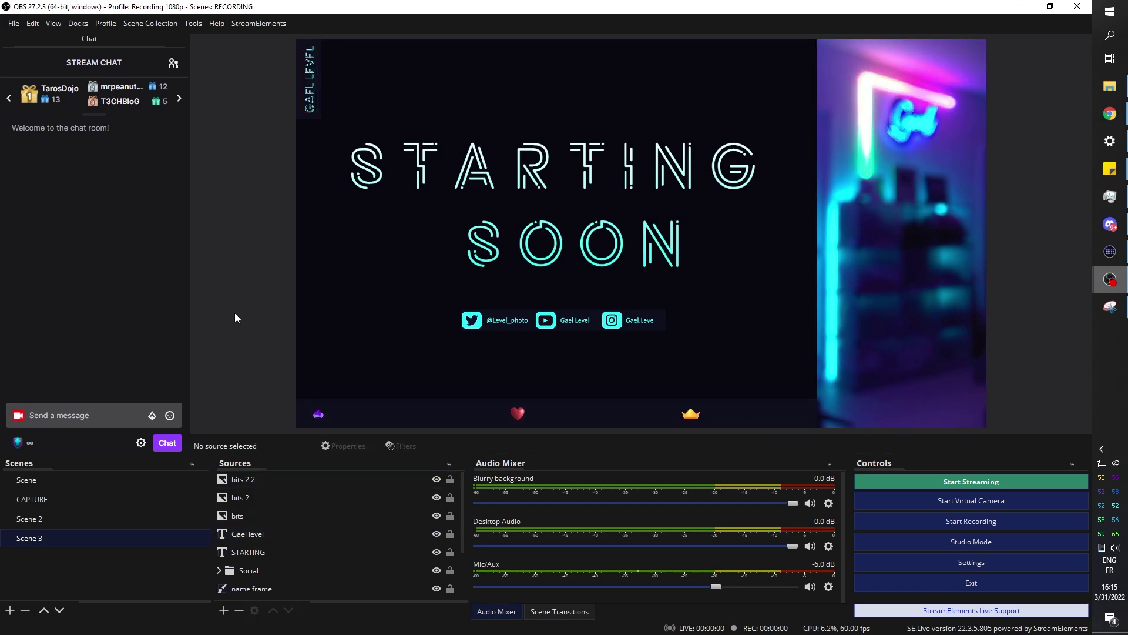
click(519, 414)
click(692, 416)
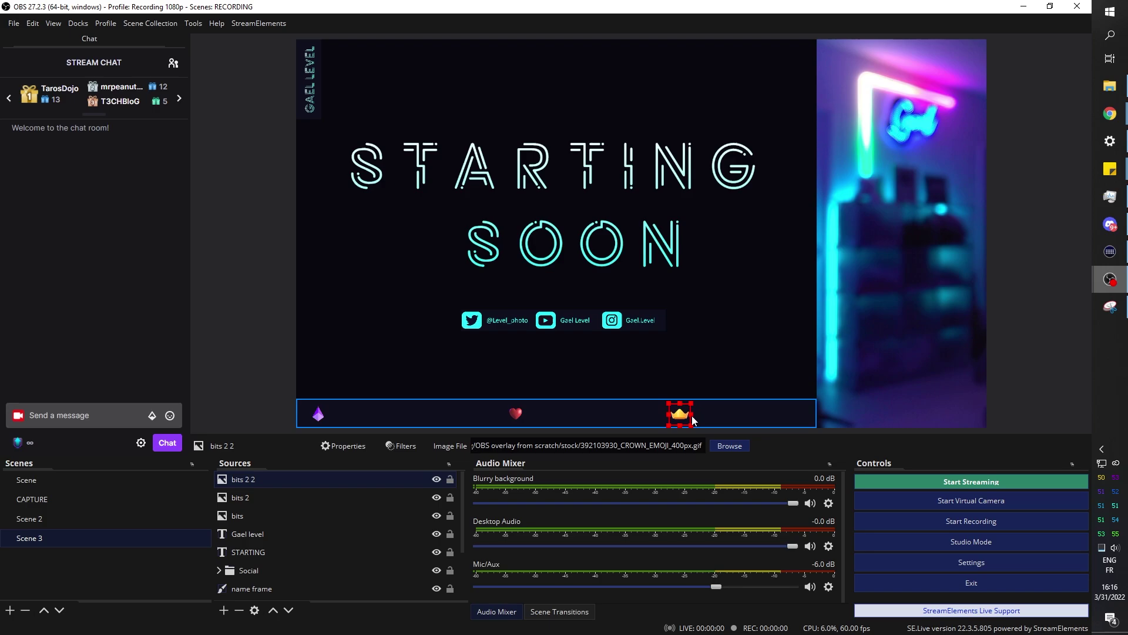
click(514, 412)
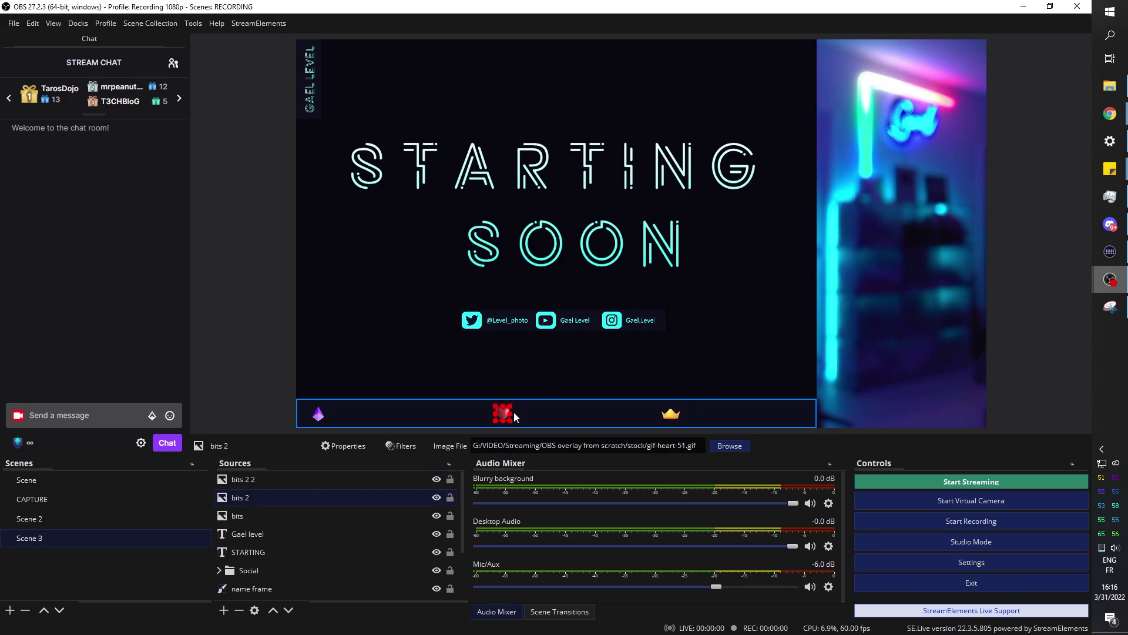
click(231, 334)
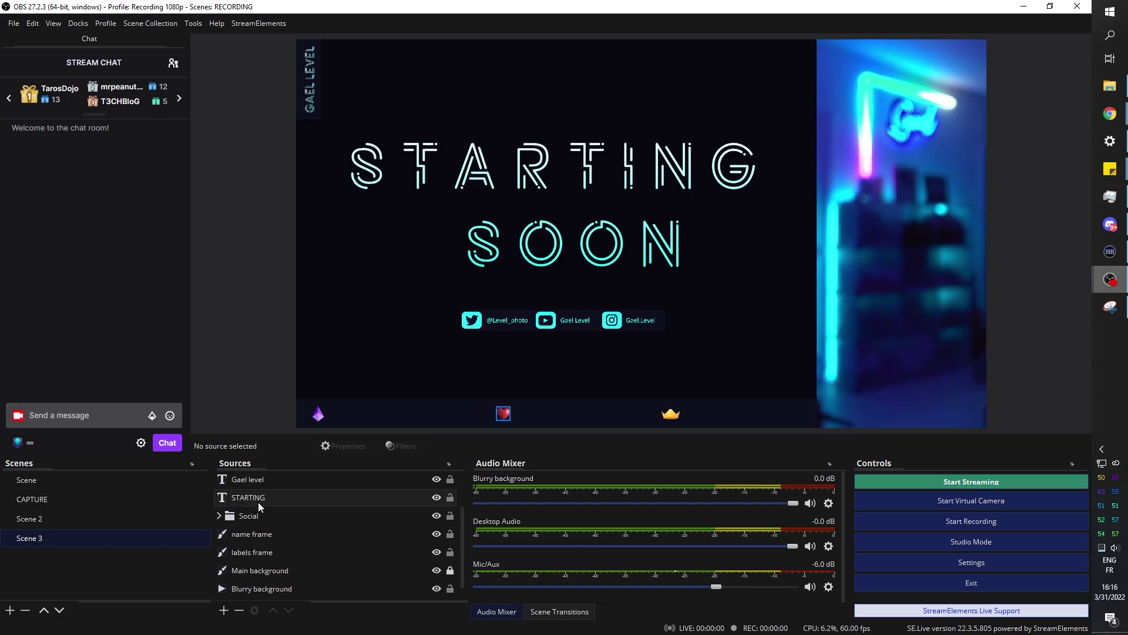
Move the labels frame just below the three bits image sources in the Sources list
scroll(258, 502, down, 3)
mouse_move(258, 501)
mouse_down()
mouse_move(260, 474)
mouse_move(262, 523)
mouse_up()
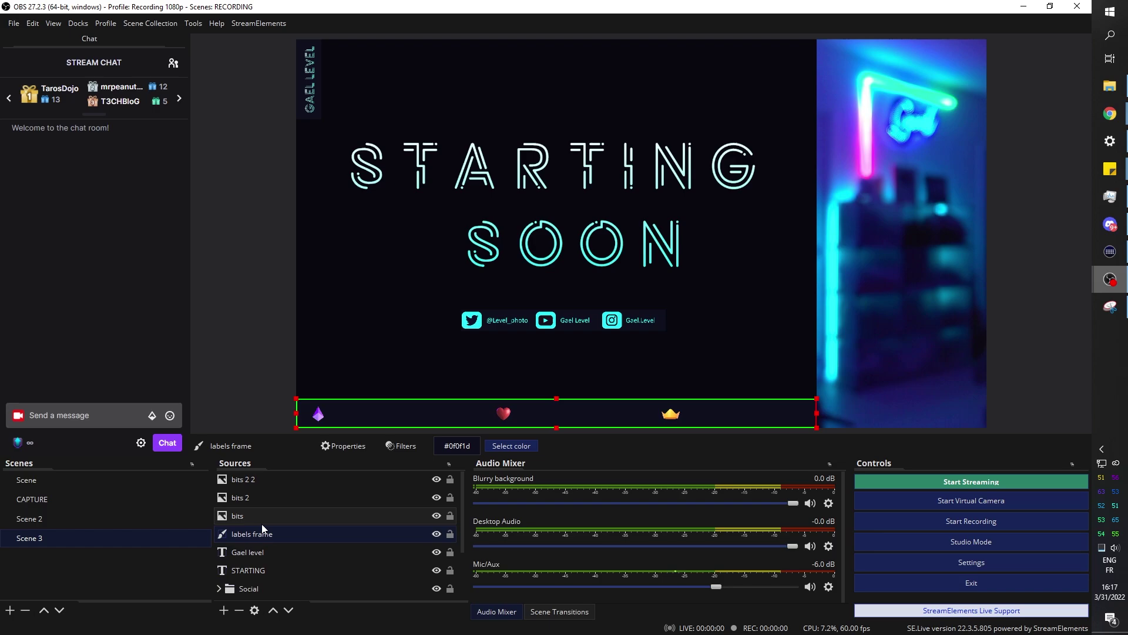
click(262, 516)
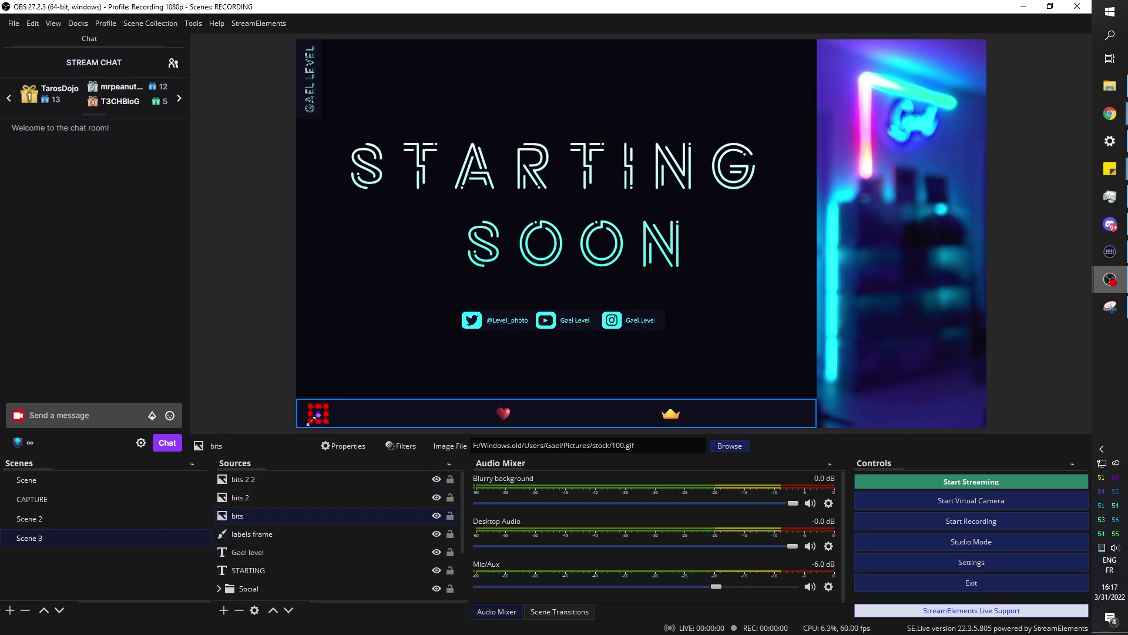
click(227, 315)
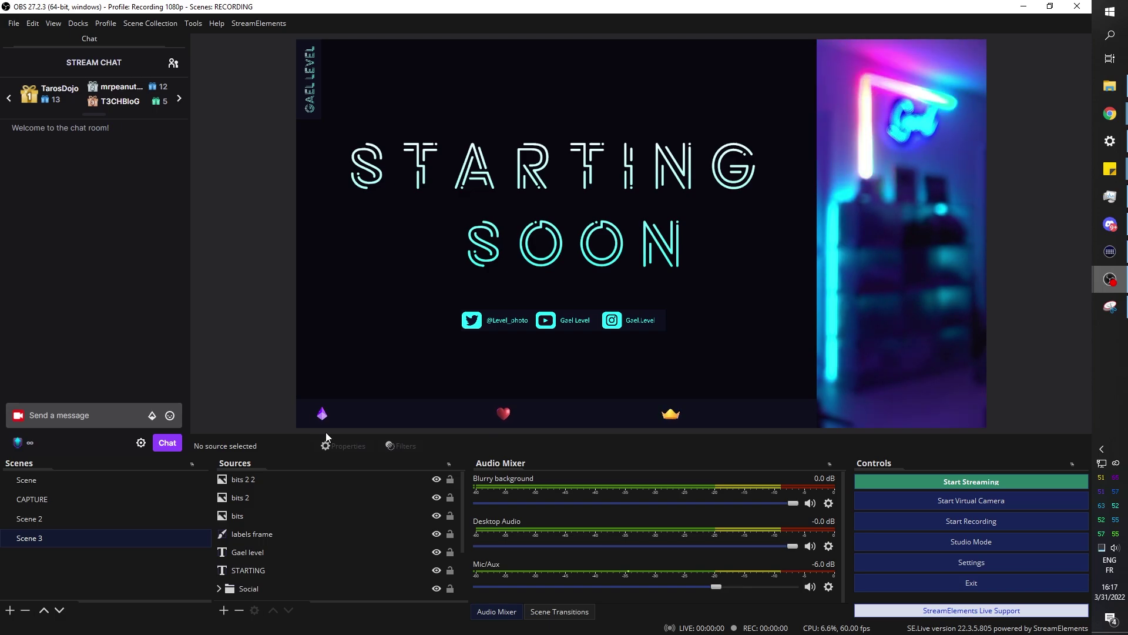
Change the Gael level text colour to cyan
click(247, 551)
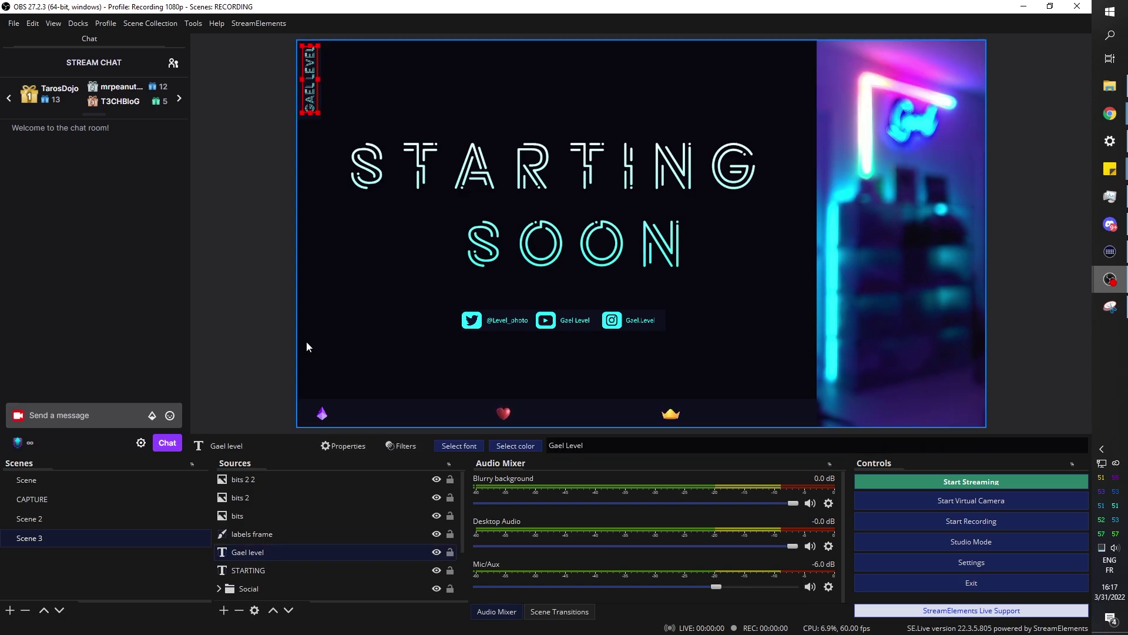
click(296, 446)
scroll(297, 527, down, 5)
click(647, 476)
click(634, 433)
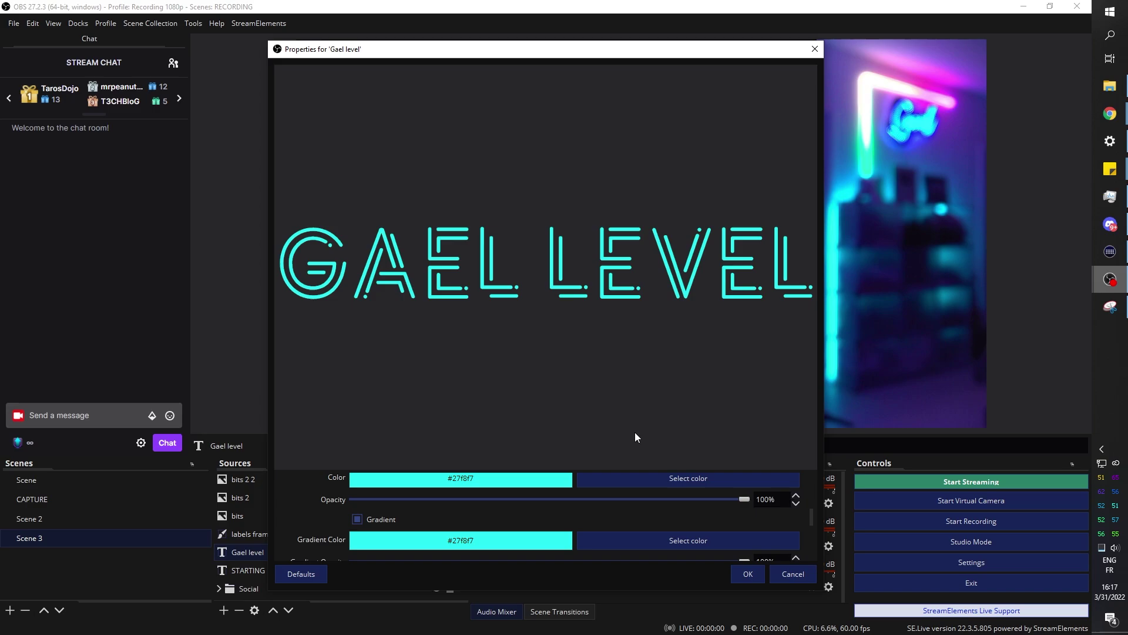
key(Return)
click(335, 446)
key(Escape)
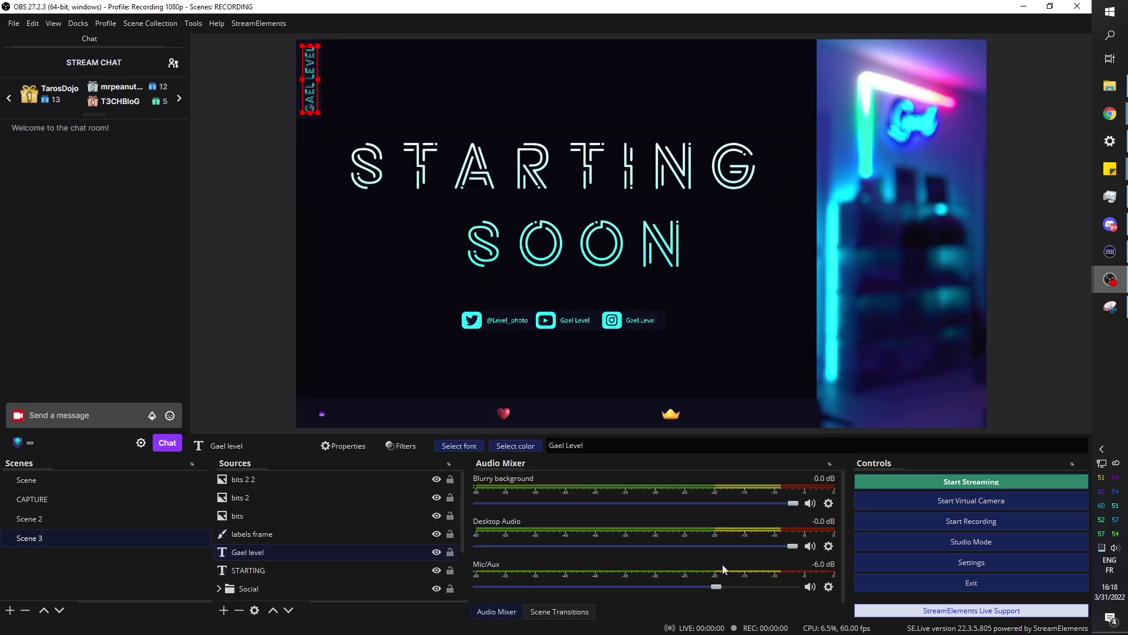
click(216, 282)
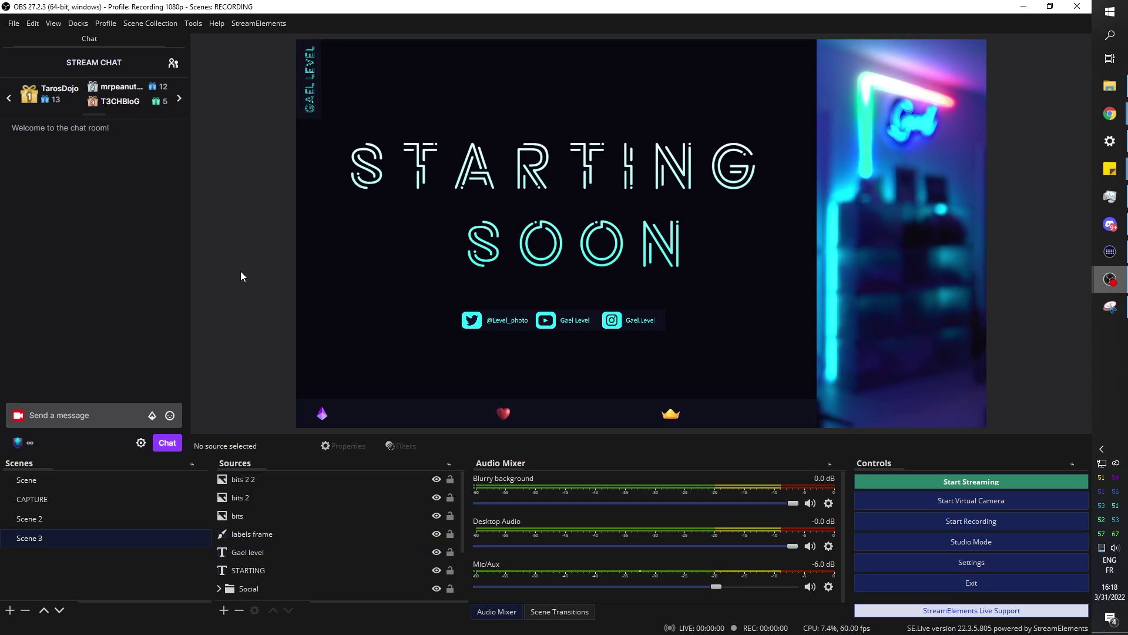
Replace the crown gif query with a Google Images search for 'white gradient png'
click(1109, 113)
click(85, 75)
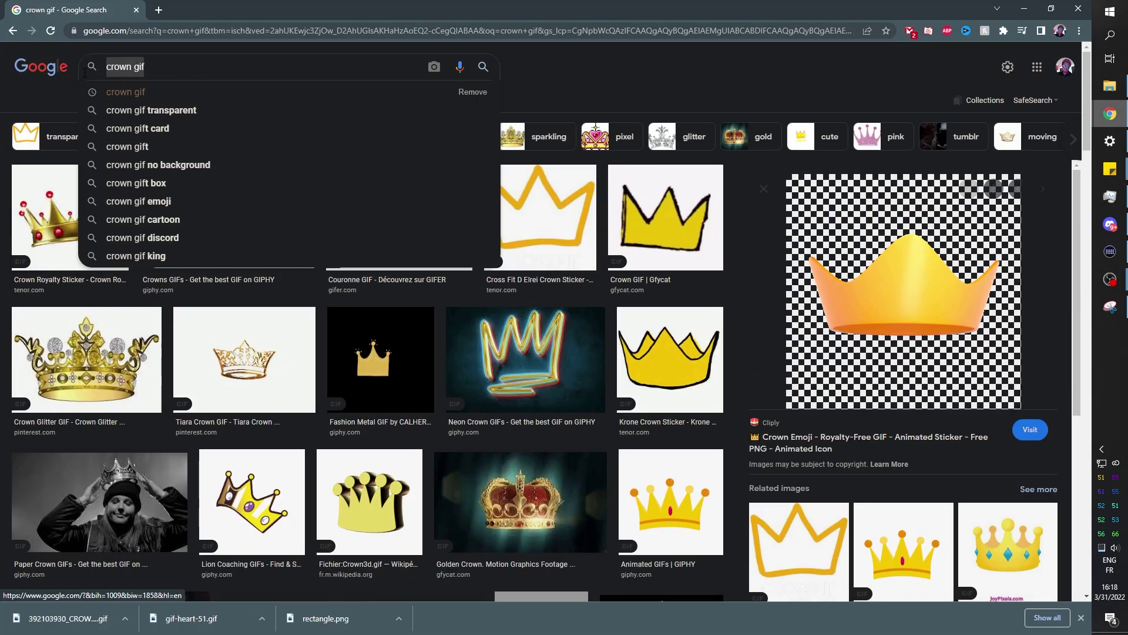
key(ctrl+a)
text(white gradient png)
key(Return)
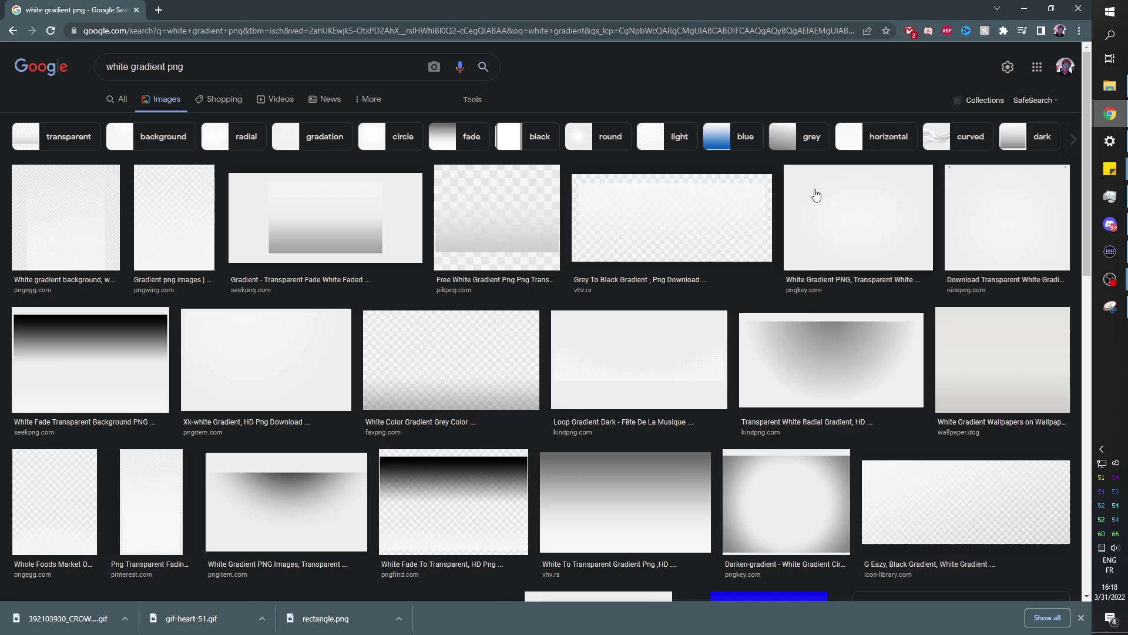
Preview several gradient results and settle on the vhv.rs white-to-transparent gradient
click(817, 194)
click(596, 272)
click(118, 285)
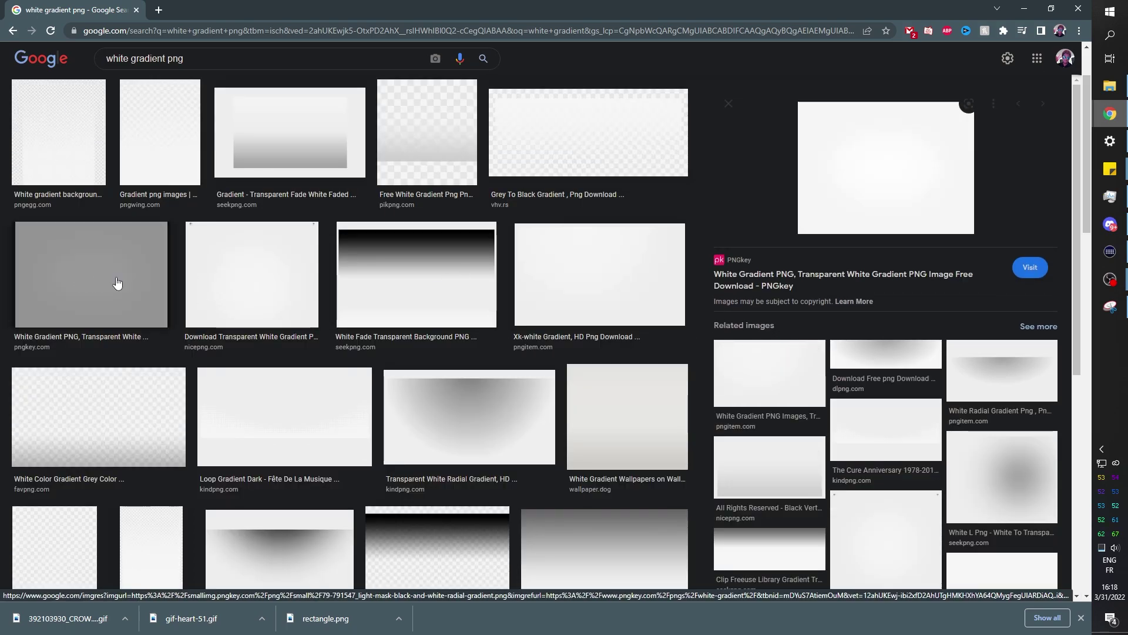
click(569, 284)
click(224, 376)
click(622, 408)
scroll(330, 463, down, 3)
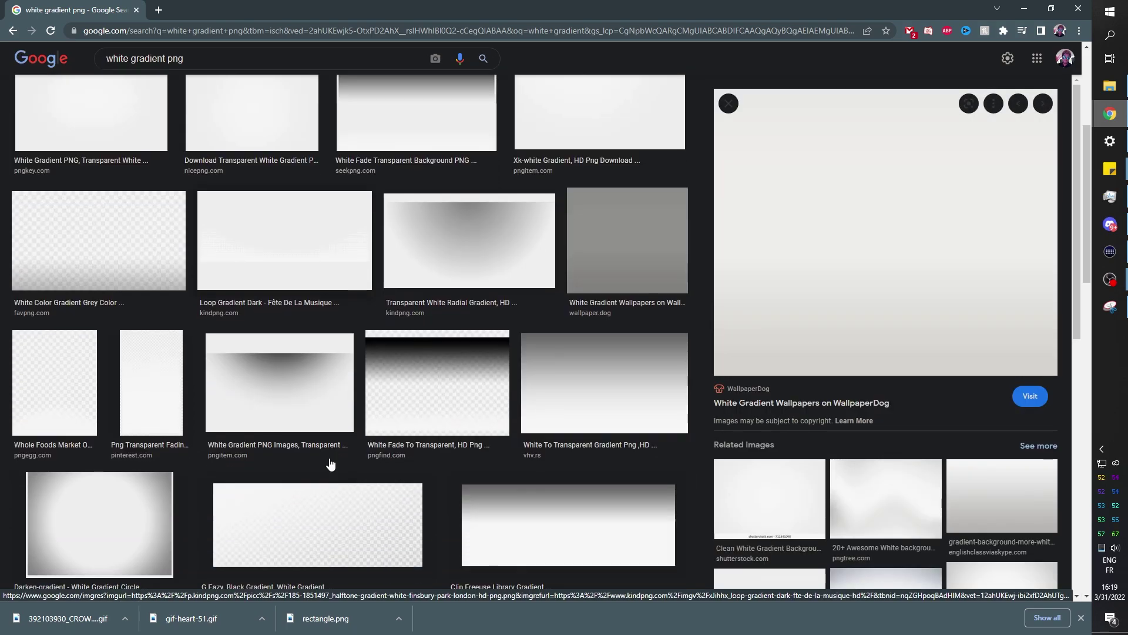
click(588, 382)
scroll(146, 470, down, 3)
scroll(532, 479, up, 2)
Save the vhv.rs gradient PNG into the stock folder and return to OBS
right_click(782, 231)
click(823, 336)
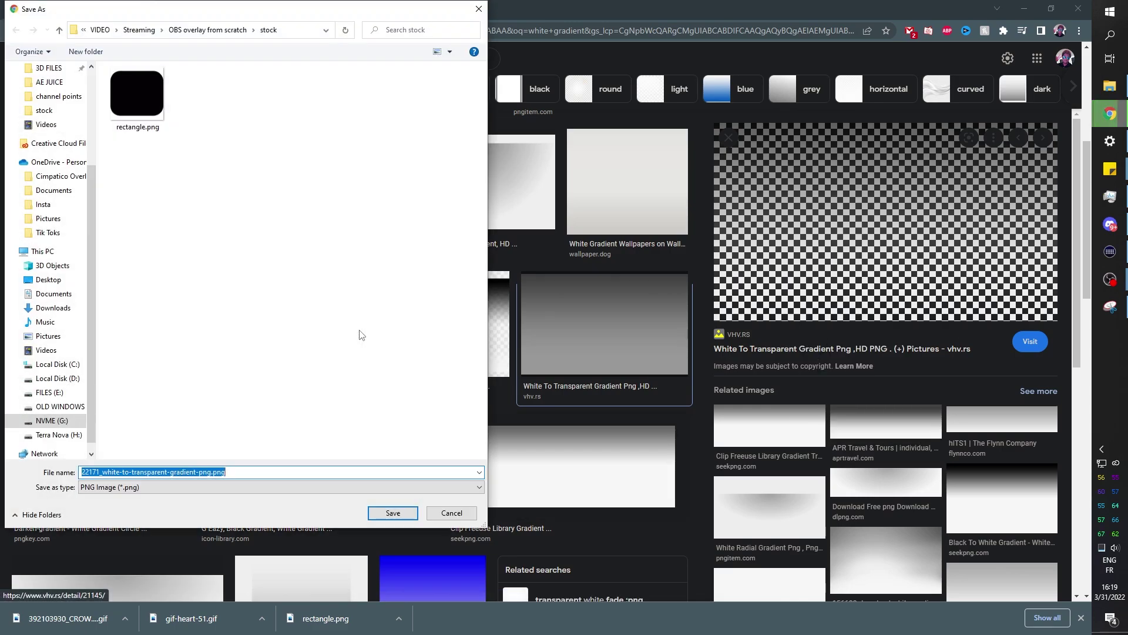
key(Return)
mouse_move(1119, 292)
click(1029, 235)
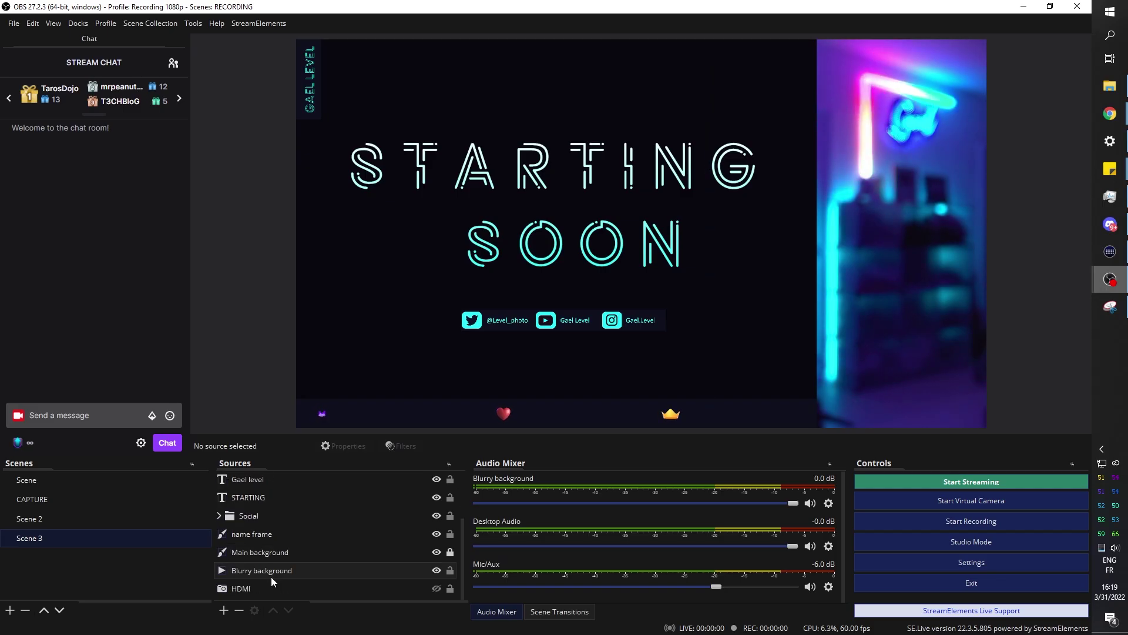
Add an image source named 'gradient' using the white-to-transparent PNG, sized over the top area
click(271, 573)
click(252, 552)
click(224, 609)
click(329, 479)
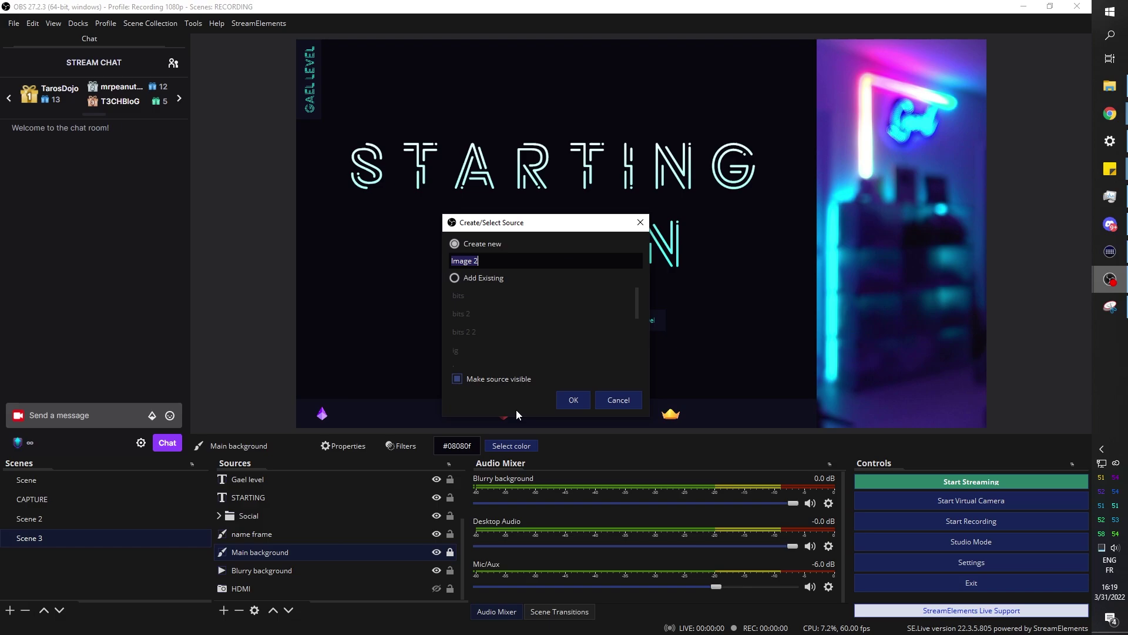
text(gradient)
key(Return)
click(787, 488)
double_click(378, 179)
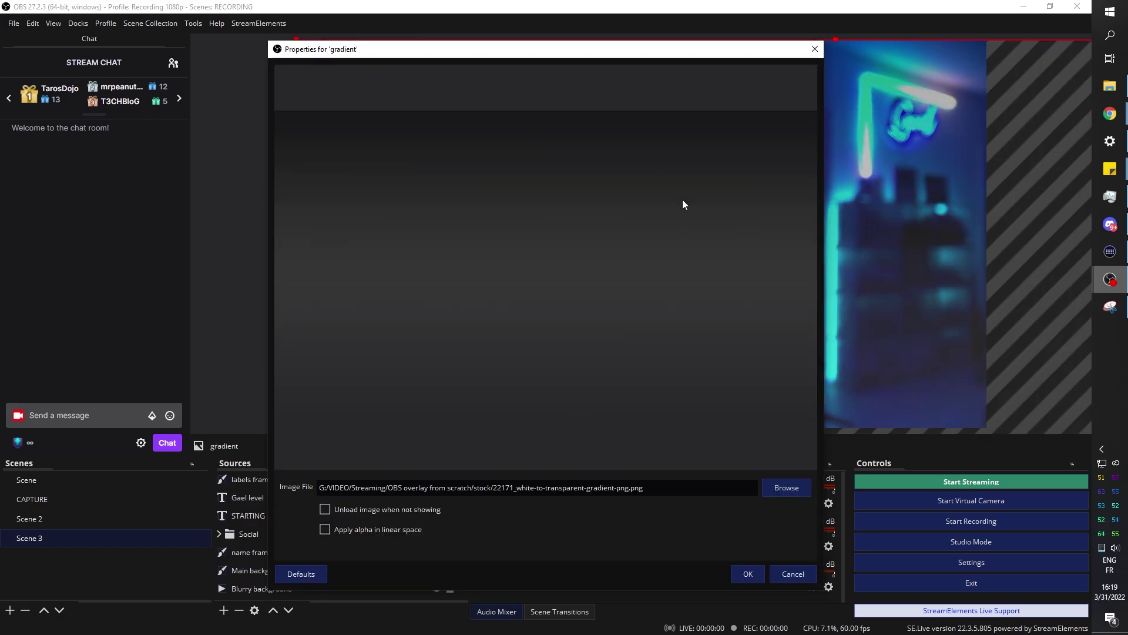
click(747, 573)
drag(288, 44, 813, 228)
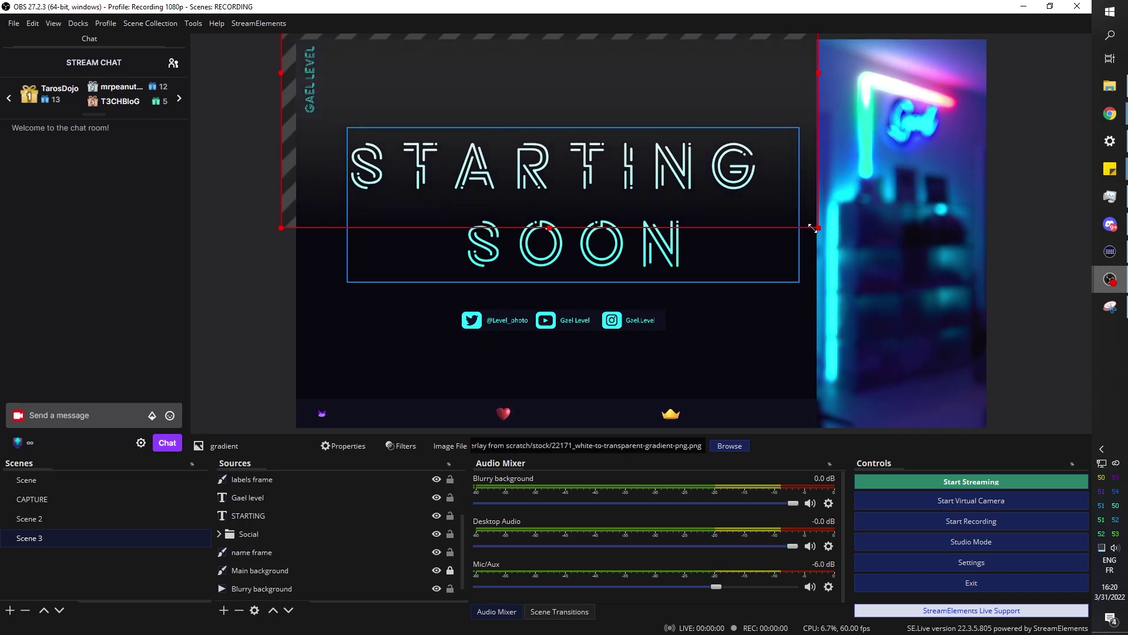
drag(281, 228, 309, 116)
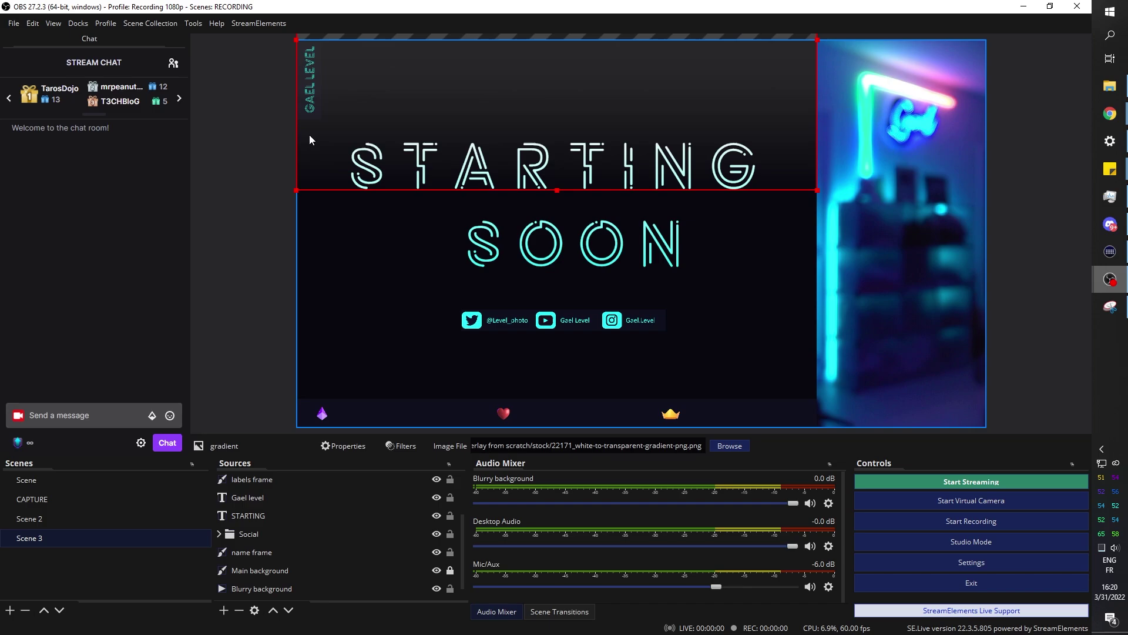
Add a Color Correction filter to the gradient with a cyan Color Multiply tint
scroll(242, 479, up, 2)
click(400, 446)
click(307, 523)
click(339, 405)
key(Return)
drag(382, 106, 720, 50)
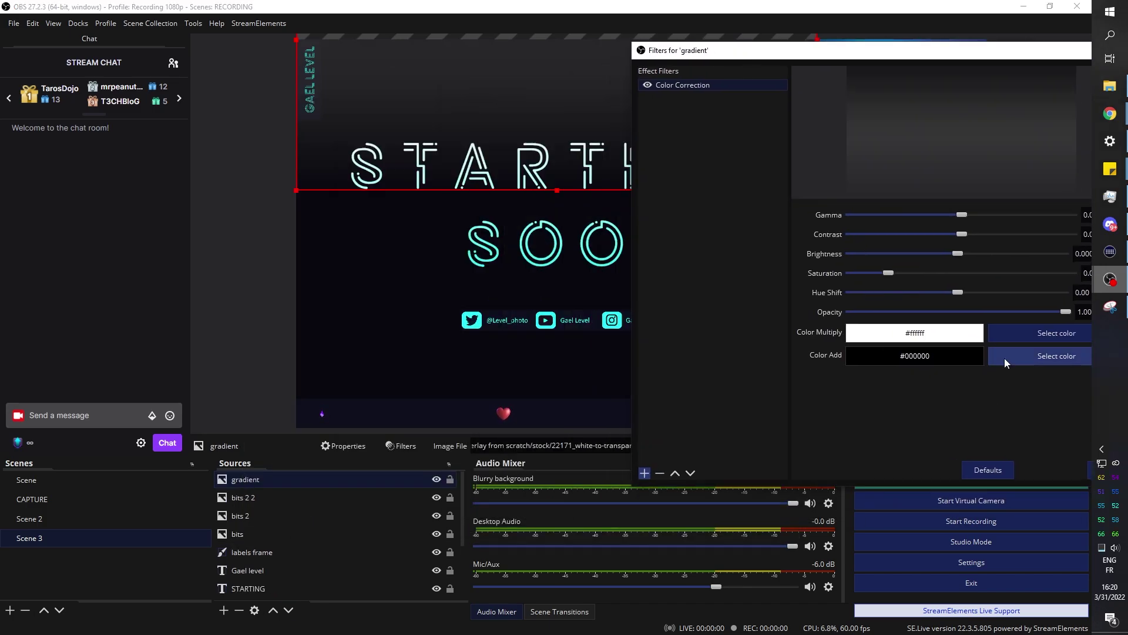
click(1006, 333)
click(736, 357)
click(974, 381)
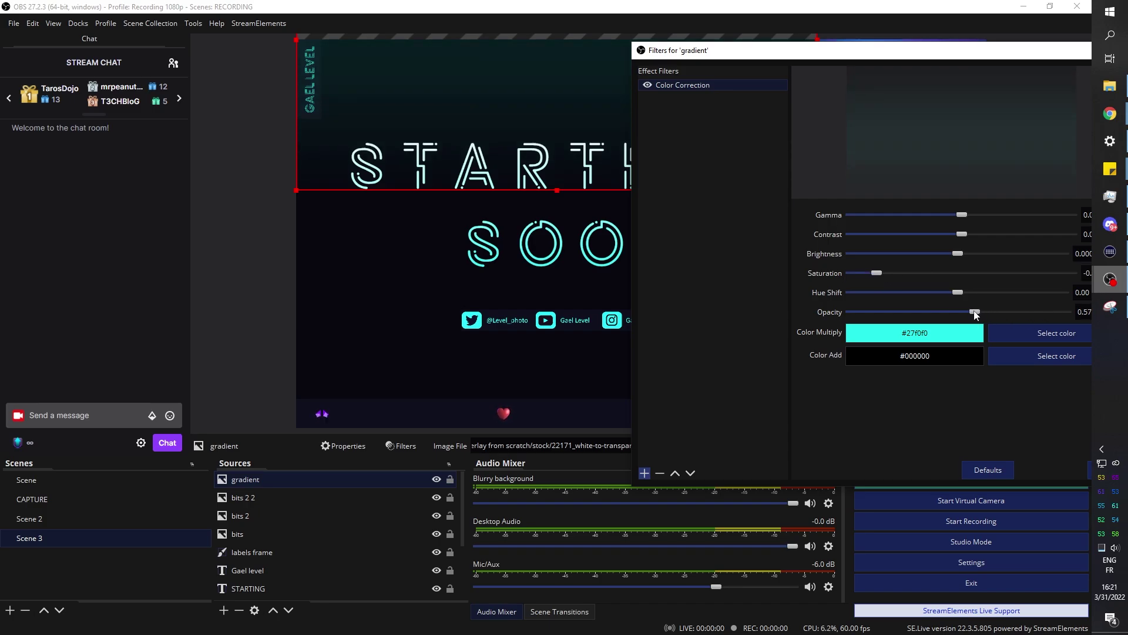
Shift the gradient's Color Multiply tint to blue #2163f0 at 0.80 opacity
drag(791, 50, 678, 71)
click(1047, 335)
click(908, 178)
click(907, 177)
click(964, 386)
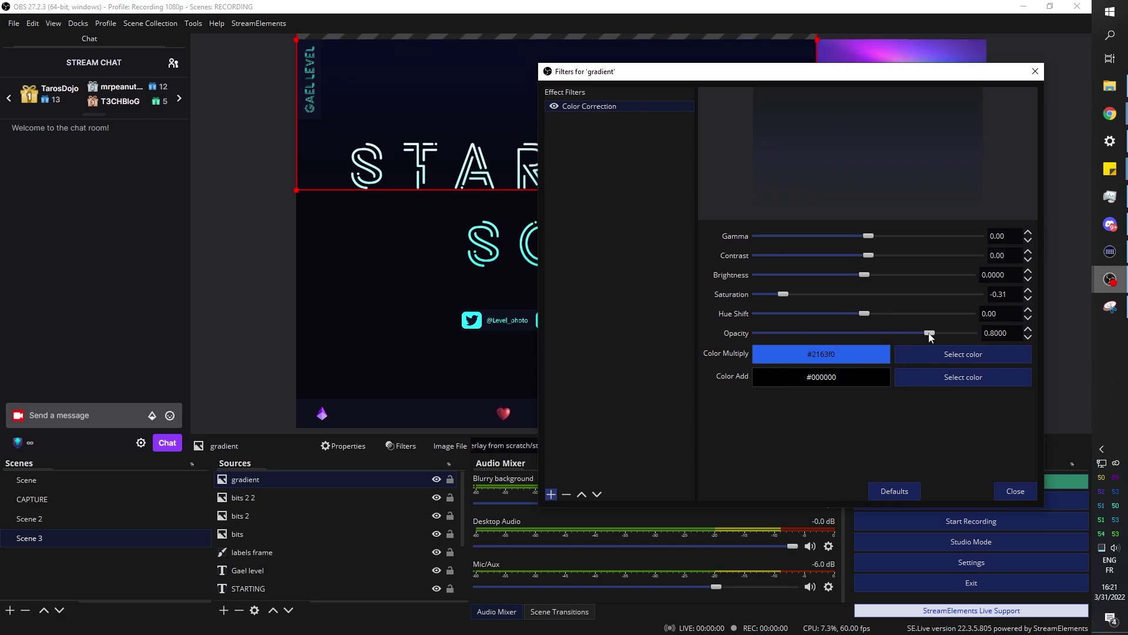
click(1016, 491)
click(230, 193)
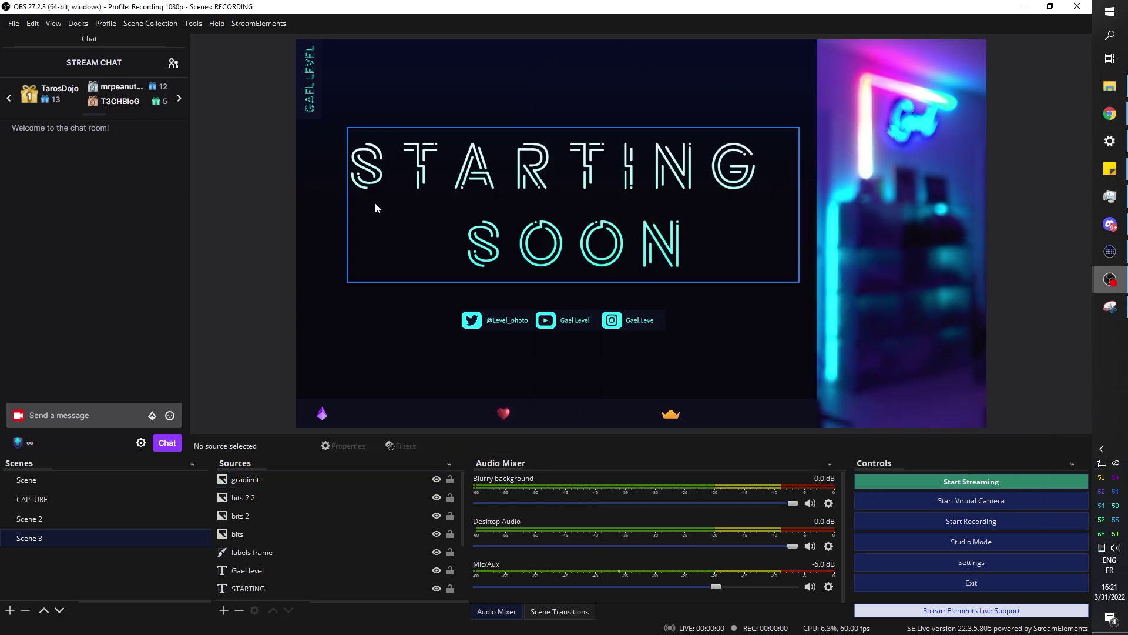
Copy the Blurry background source and add a new media source named 'blurry 2'
click(403, 420)
click(280, 500)
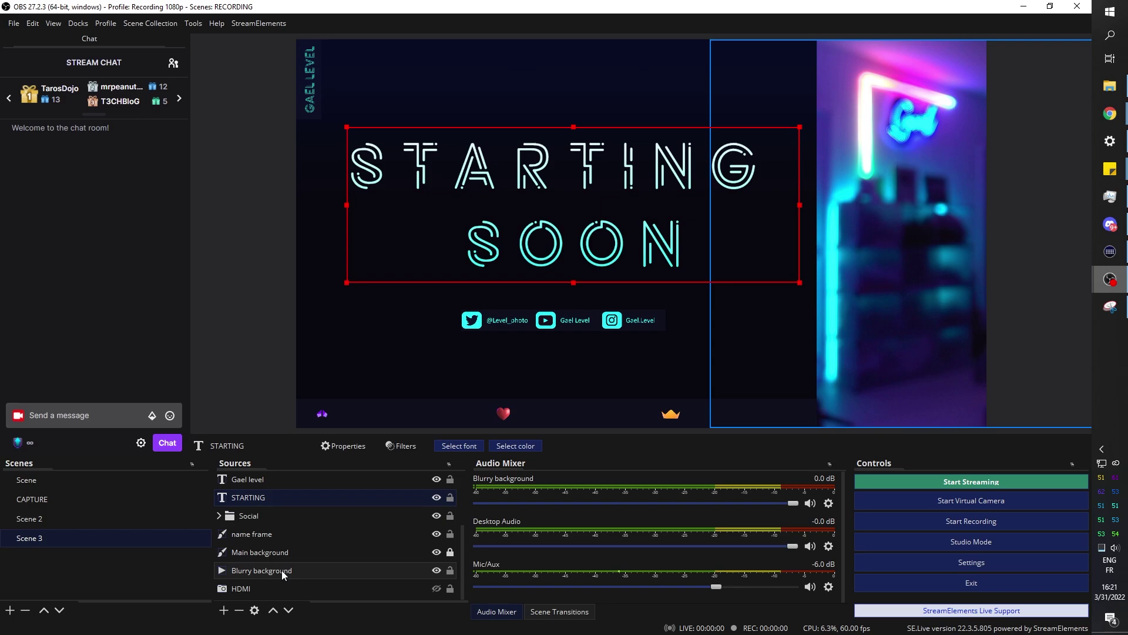
right_click(282, 574)
click(315, 229)
right_click(254, 570)
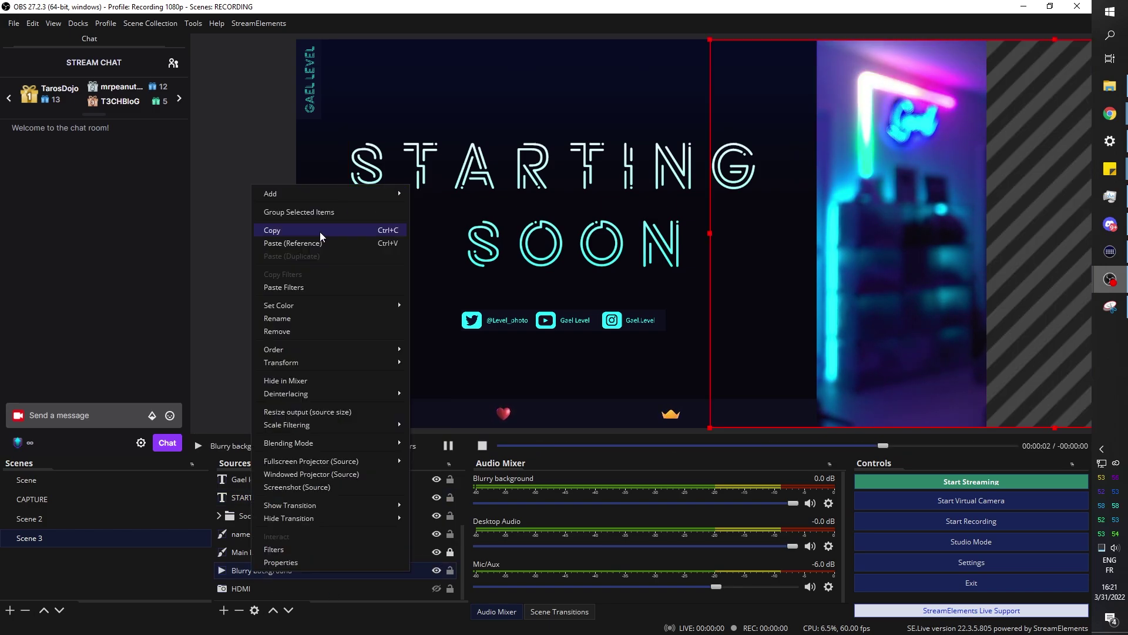
click(320, 232)
click(224, 610)
click(276, 512)
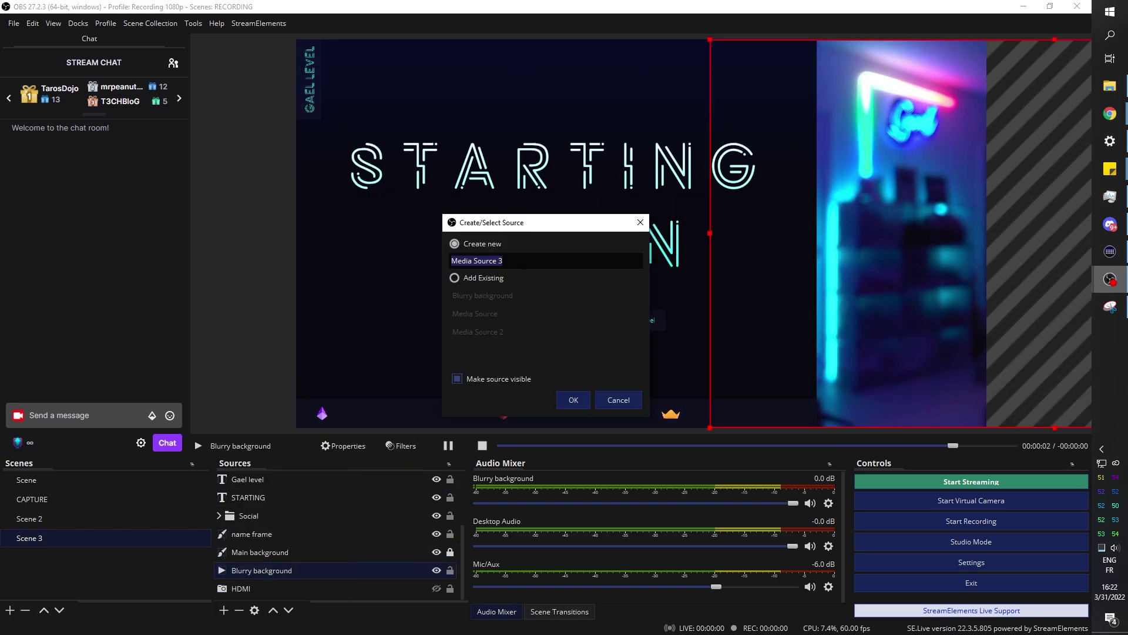
text(blurry 2)
key(Return)
Set blurry 2 to play a clip from the Videos folder at 75% speed
click(775, 507)
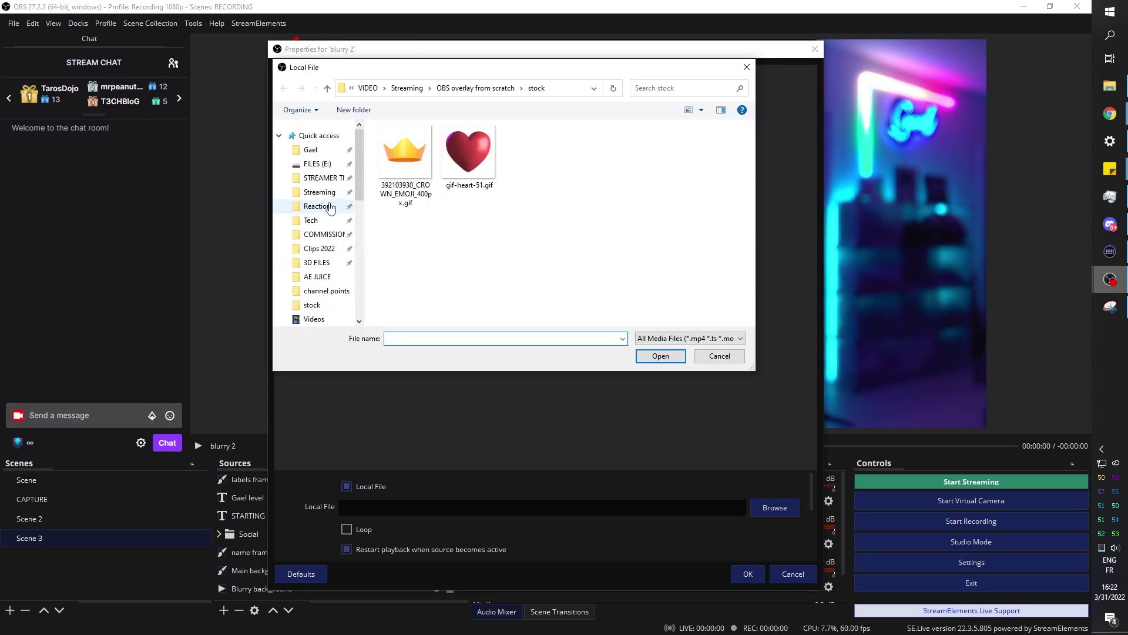
click(314, 318)
click(404, 170)
click(661, 356)
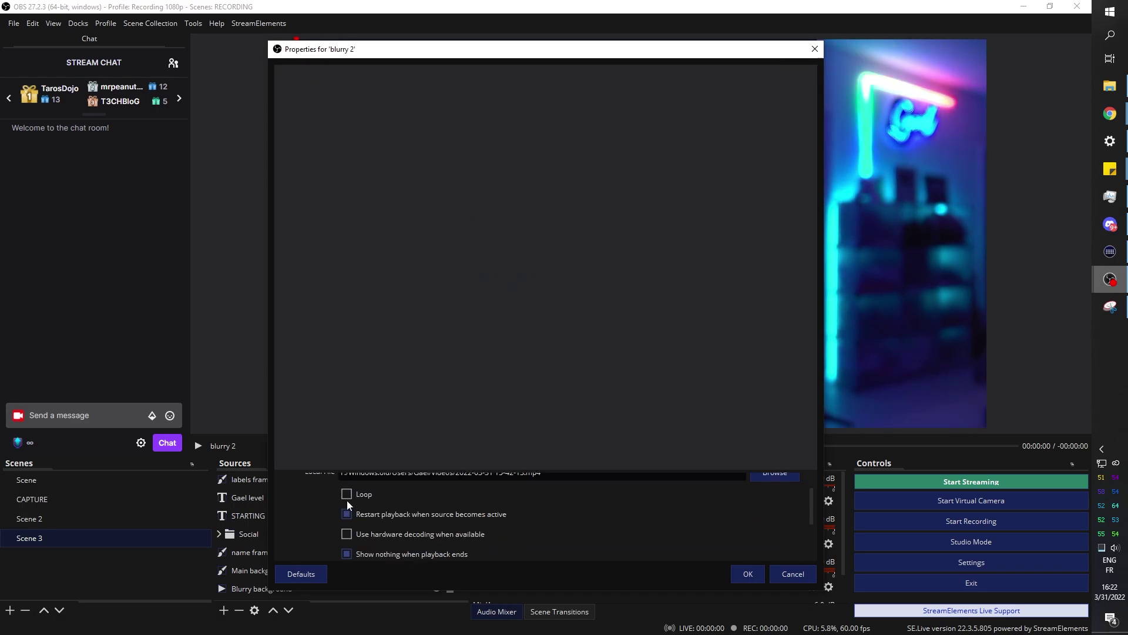
scroll(347, 499, down, 3)
drag(538, 507, 461, 508)
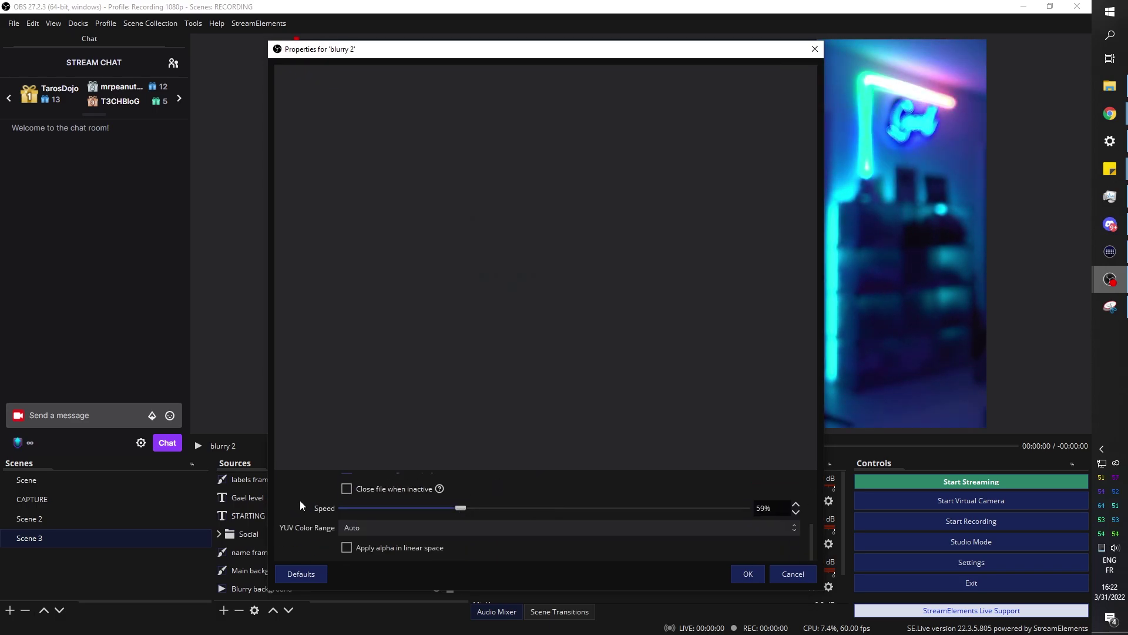
click(738, 577)
Narrow and squash blurry 2 into a thin band at the bottom of the canvas
drag(987, 233, 609, 233)
mouse_move(452, 427)
mouse_down()
mouse_move(479, 65)
mouse_move(452, 414)
mouse_up()
drag(609, 402, 817, 380)
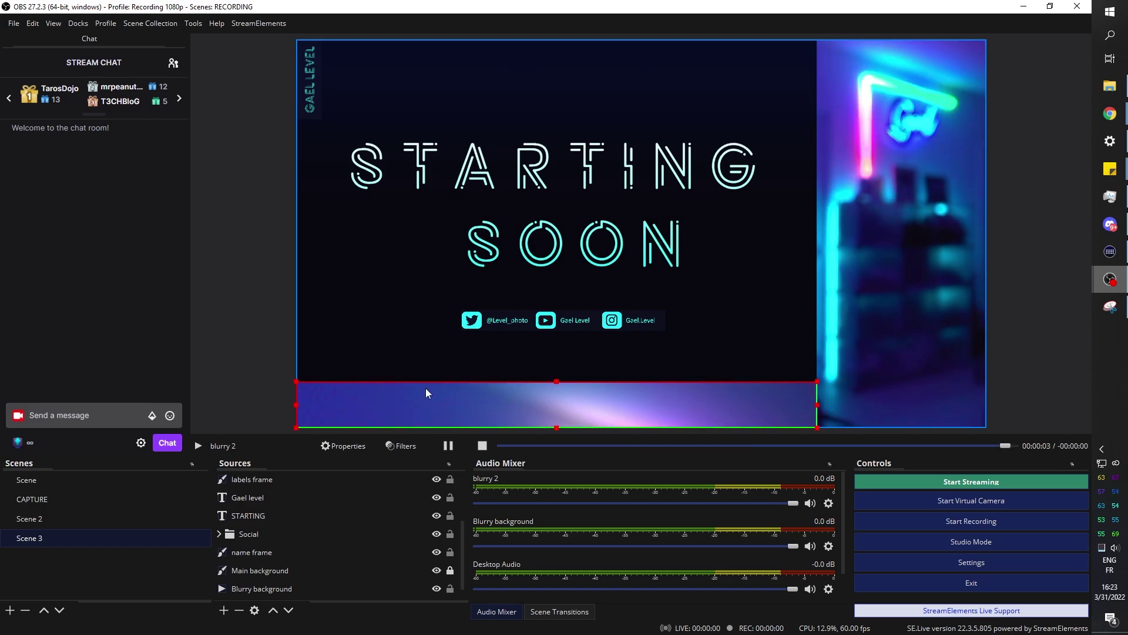
Thin the blurry 2 strip and place it below labels frame in the layer order
drag(556, 381, 557, 399)
scroll(253, 503, up, 2)
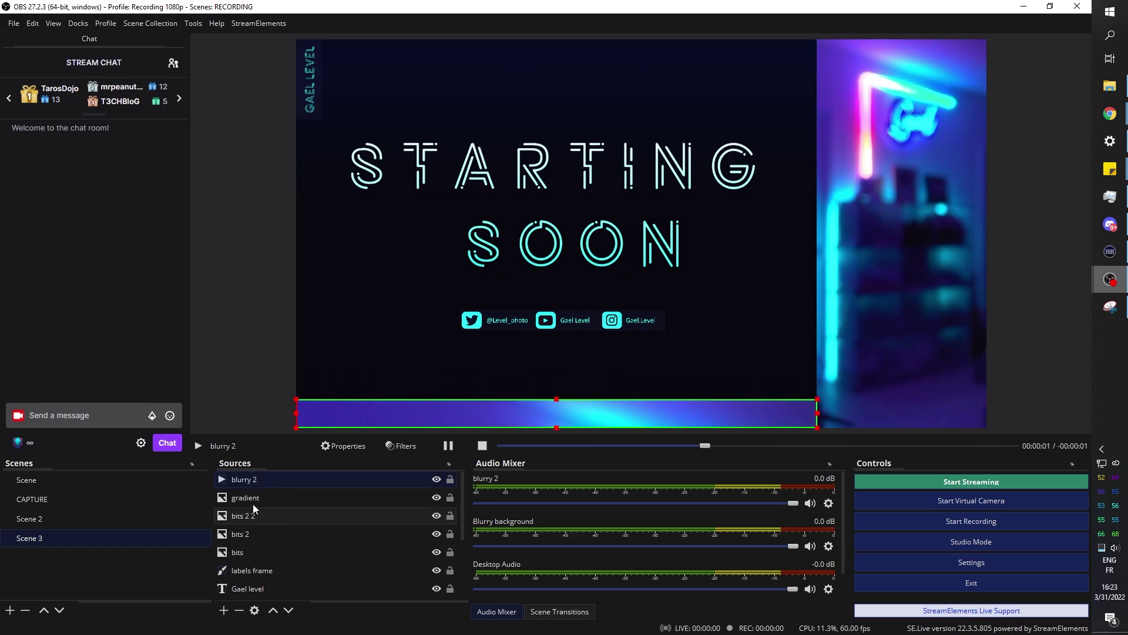
drag(243, 479, 259, 577)
Add a Color Correction filter to the labels frame
right_click(260, 553)
click(282, 532)
click(303, 528)
click(353, 408)
drag(376, 106, 730, 34)
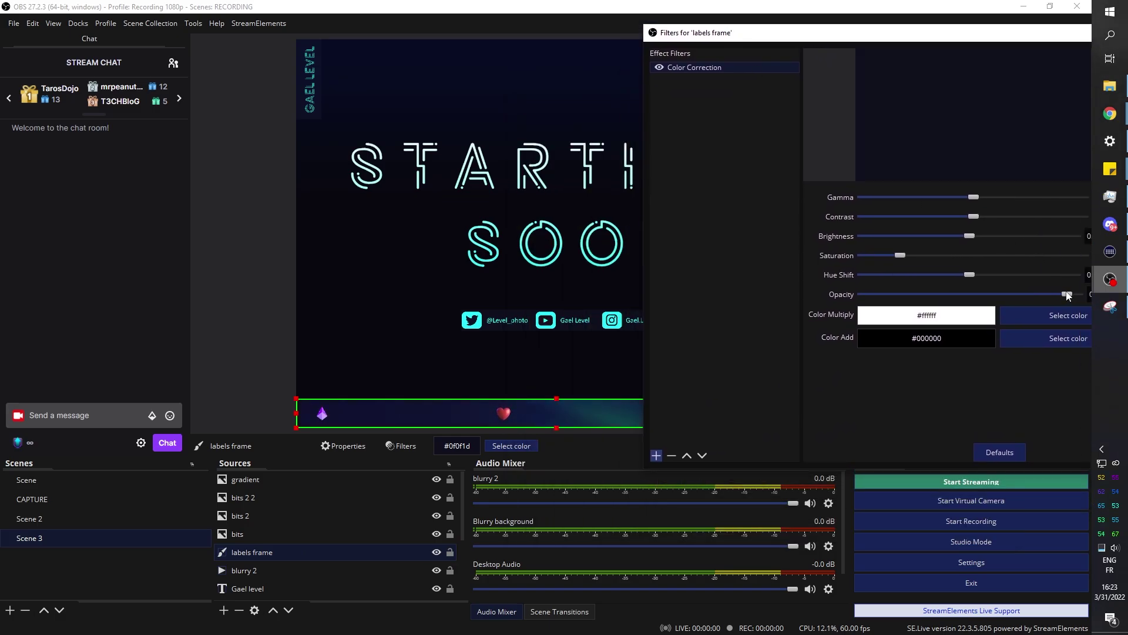
drag(869, 41, 579, 117)
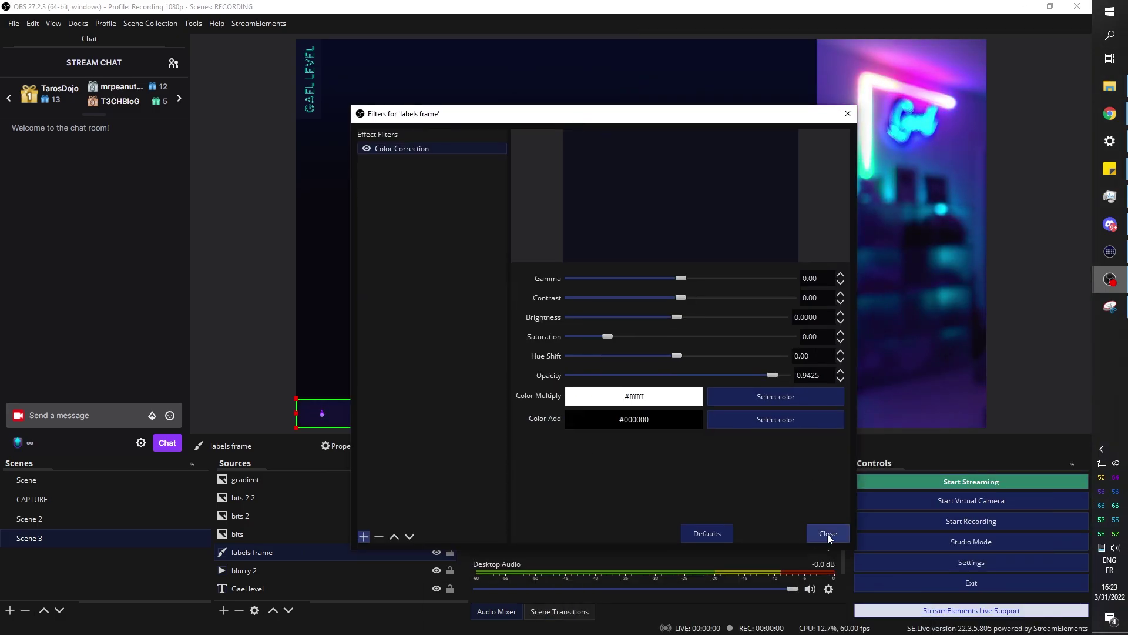
click(825, 534)
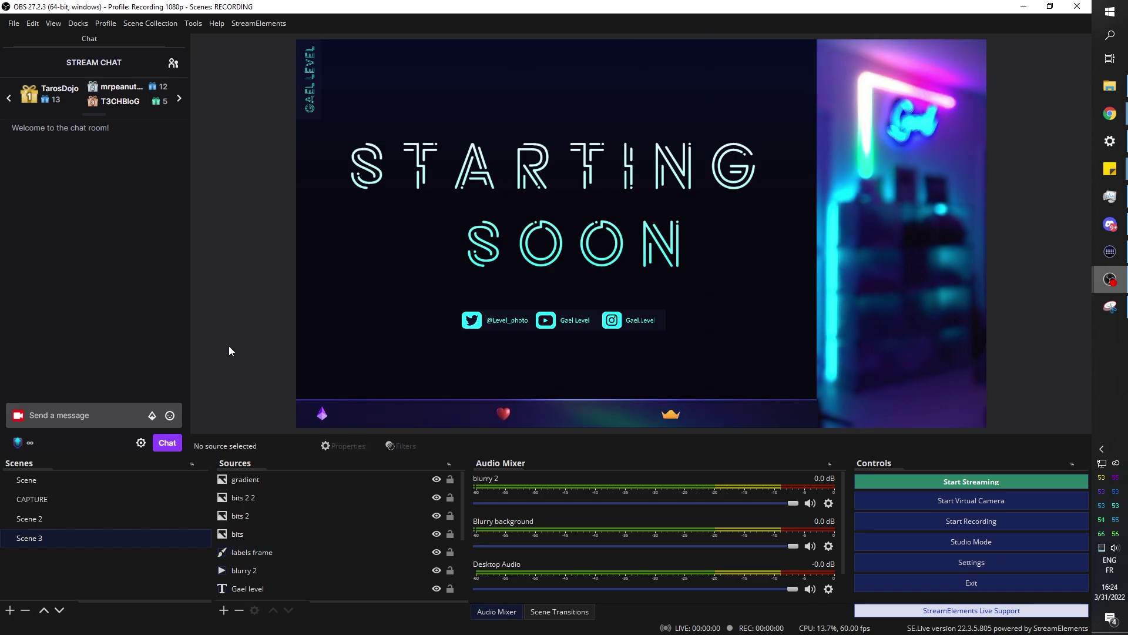
click(234, 407)
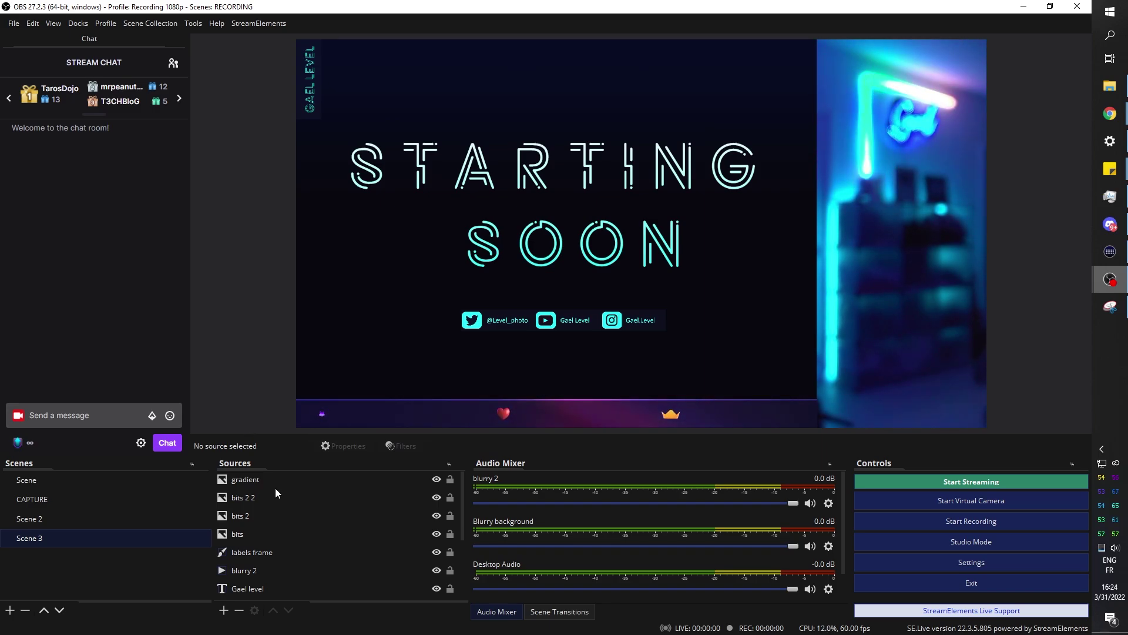
Raise the gradient's Color Correction opacity to 1.0
double_click(250, 480)
key(Escape)
click(401, 445)
drag(726, 428, 731, 427)
drag(446, 101, 391, 194)
click(715, 614)
click(230, 260)
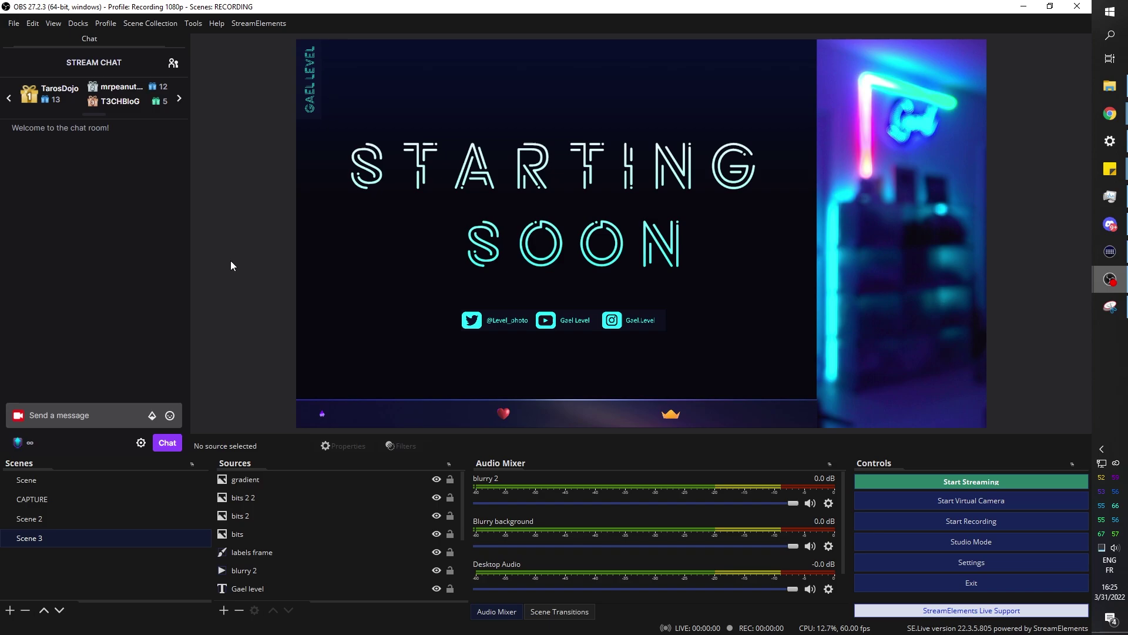
Check the Main background colour, leaving it unchanged
scroll(340, 518, down, 2)
double_click(259, 550)
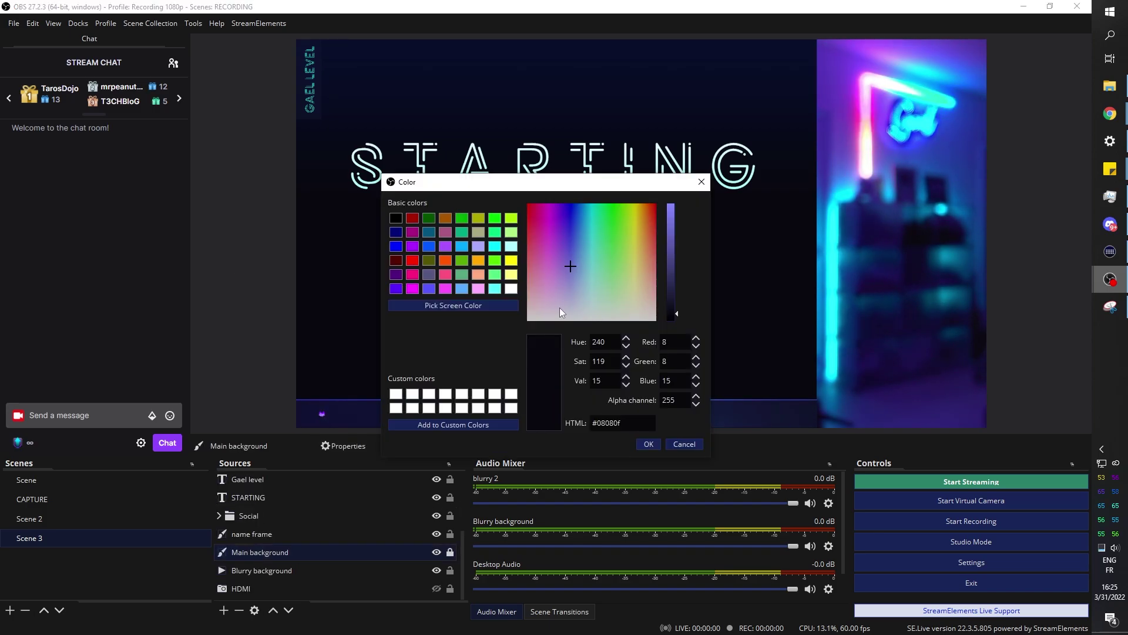
key(Escape)
click(228, 265)
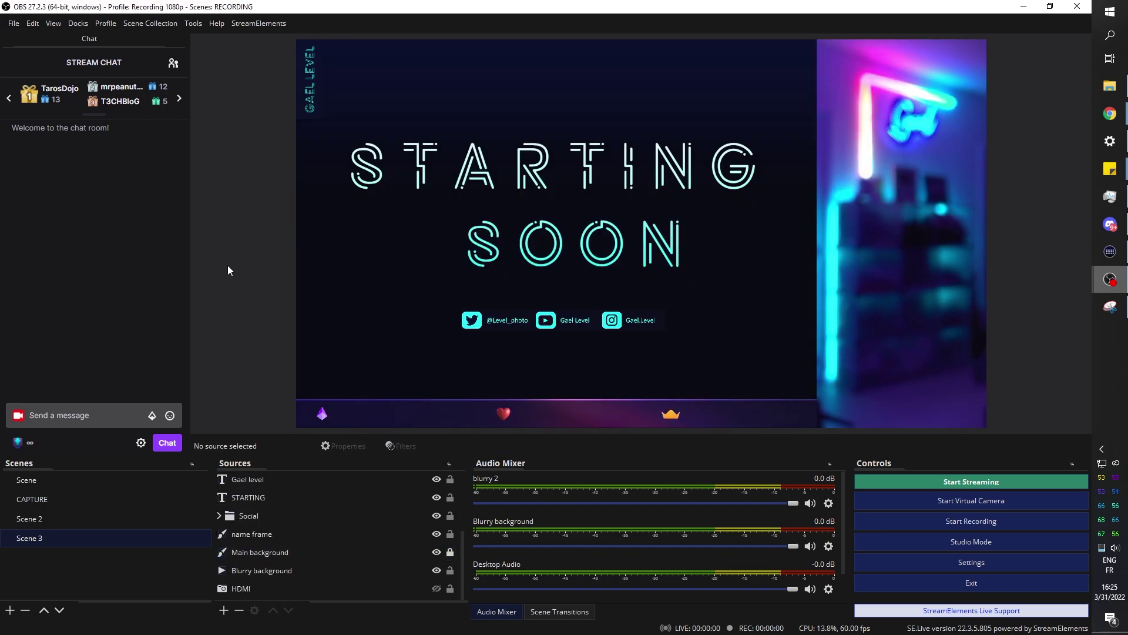
Shrink the Social icons group slightly and shift it a few pixels right
click(462, 329)
drag(460, 330, 470, 328)
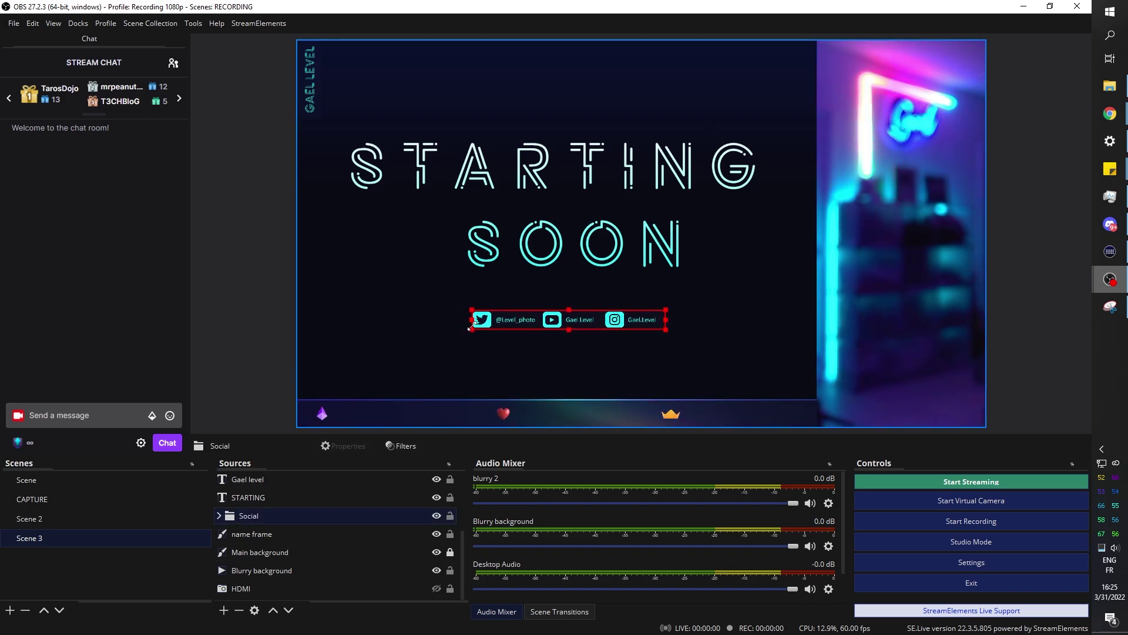
click(234, 248)
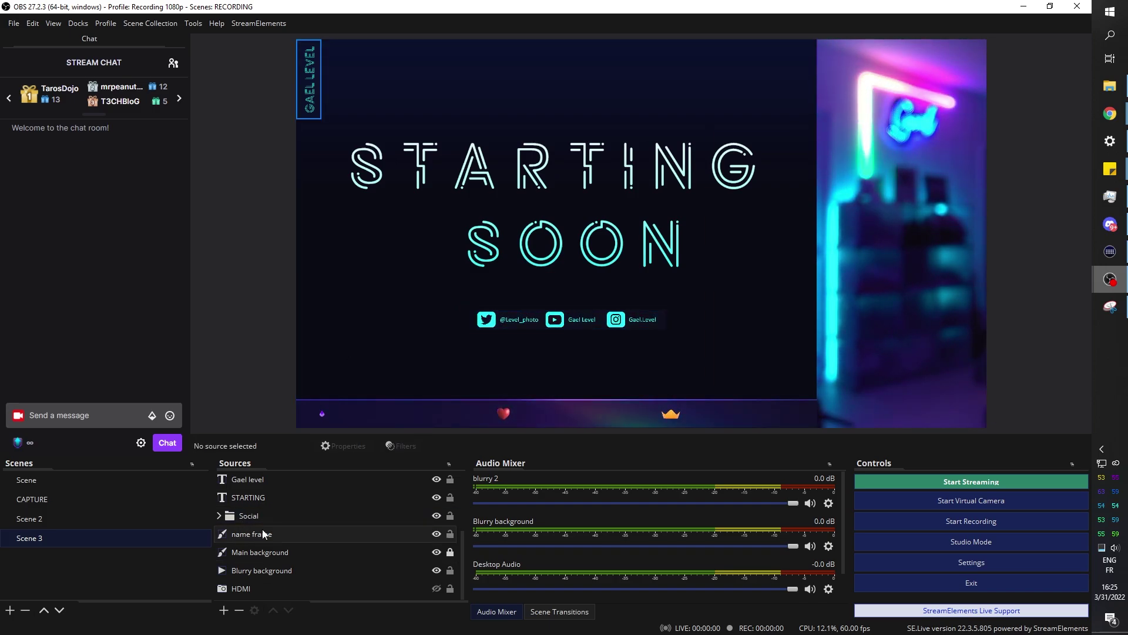
click(253, 516)
drag(535, 317, 540, 317)
click(252, 317)
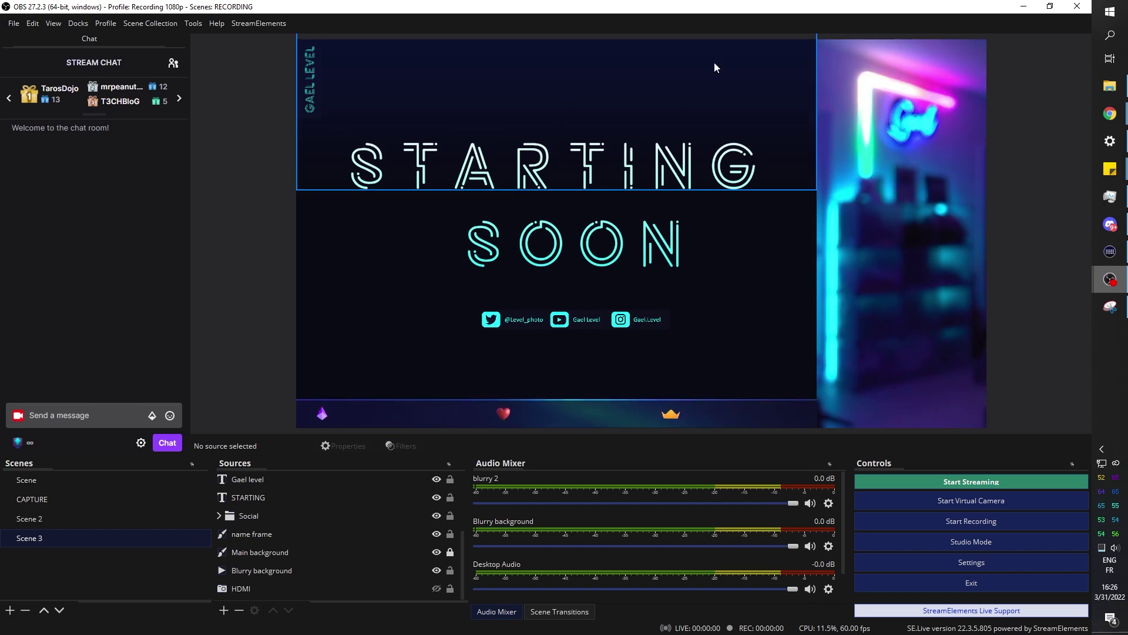
In the browser, search Google Images for 'twitch prime', then 'use twitch prime'
click(1025, 171)
click(95, 65)
text(twitch prime)
key(Return)
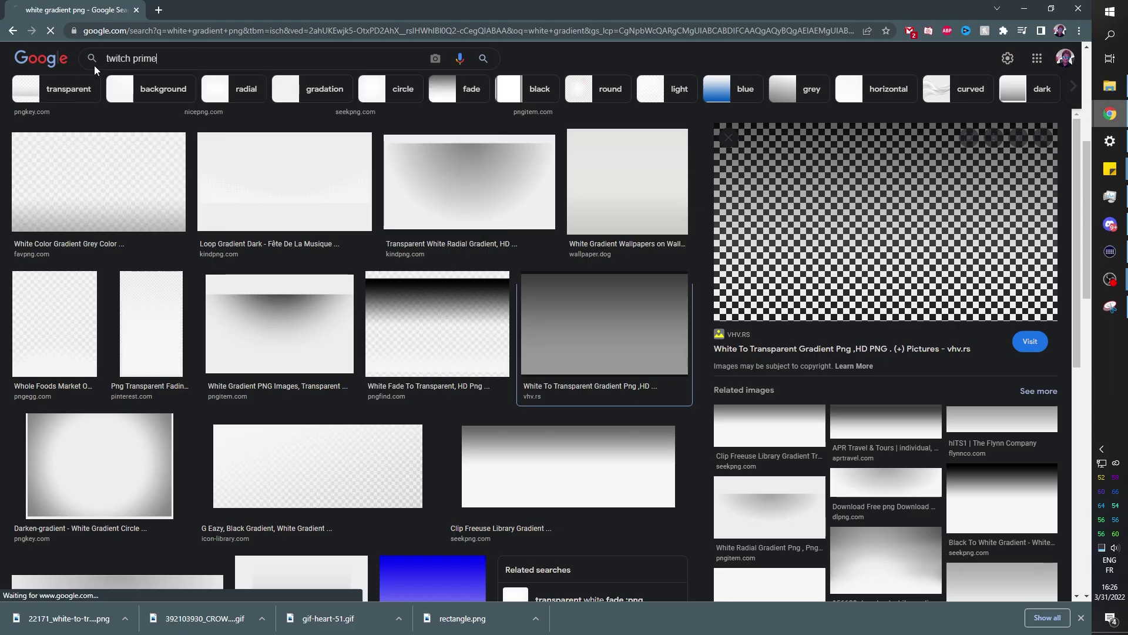
scroll(176, 270, down, 10)
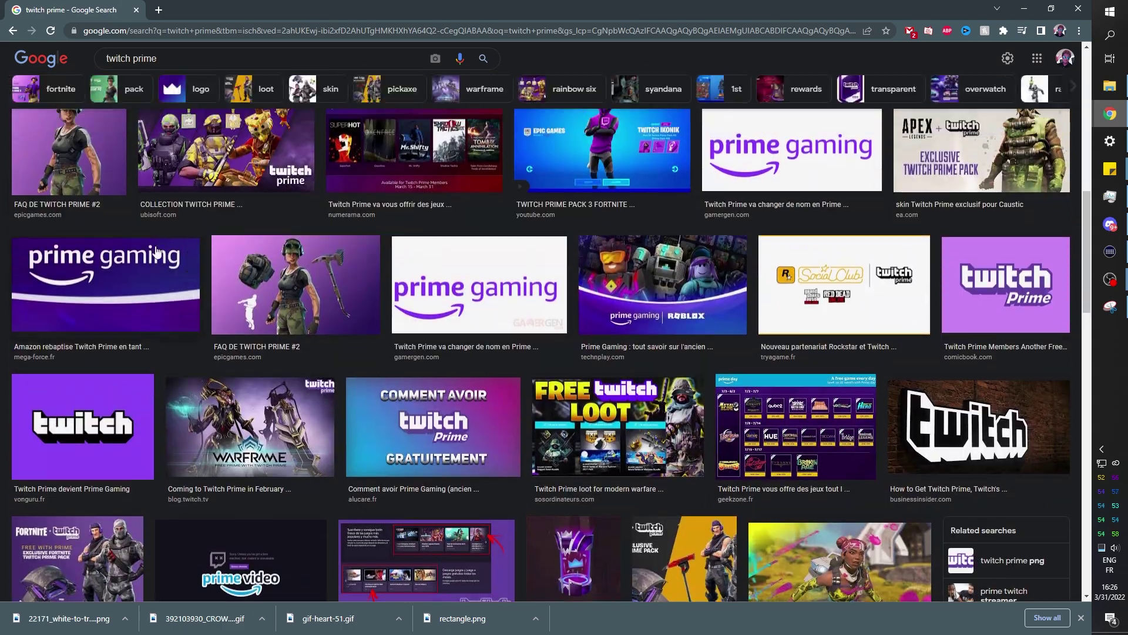
key(slash)
key(Home)
text(use)
key(Return)
scroll(183, 185, down, 5)
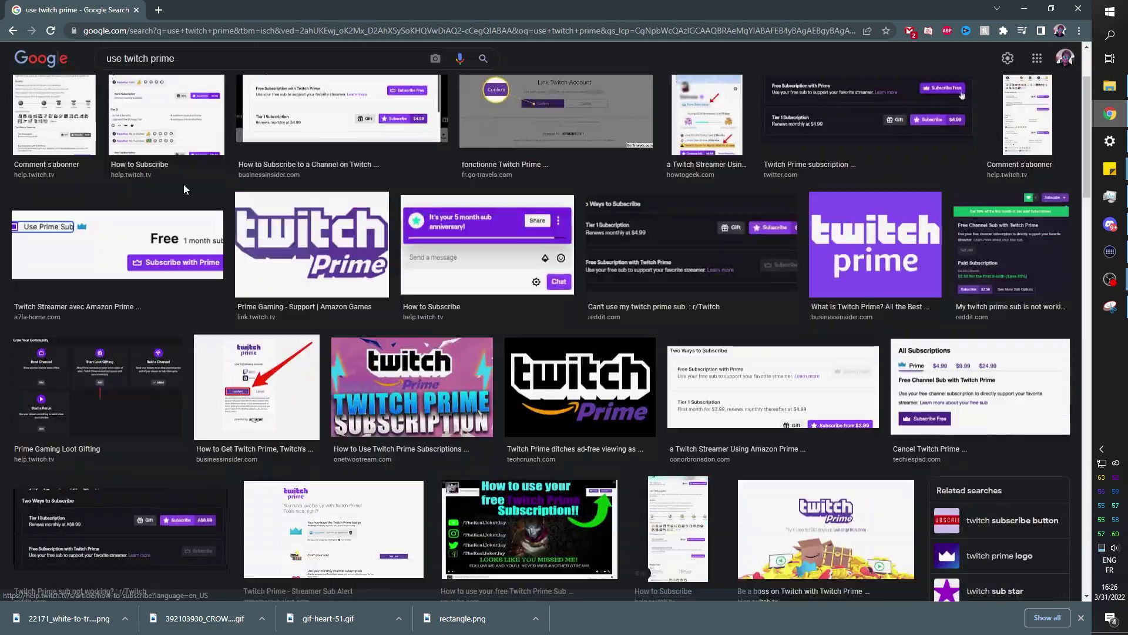
scroll(184, 184, up, 5)
Search images for 'humble bundle partner' and preview several results, including the Humble Bundle logo
key(alt+Tab)
key(Escape)
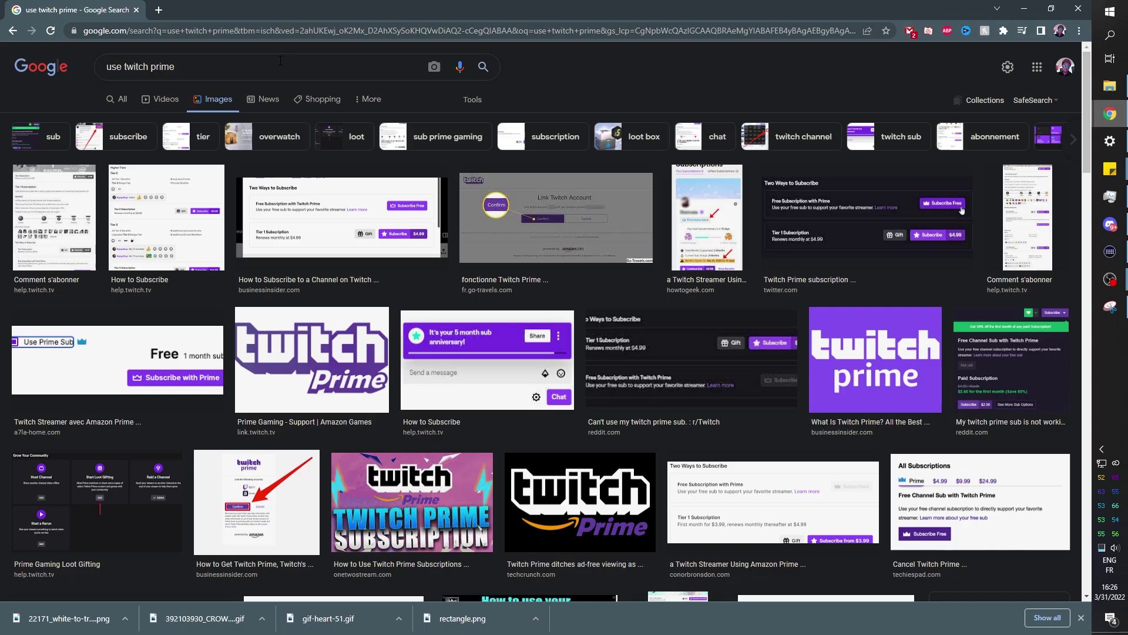
triple_click(181, 65)
text(humble bundle partner)
key(Down)
key(Return)
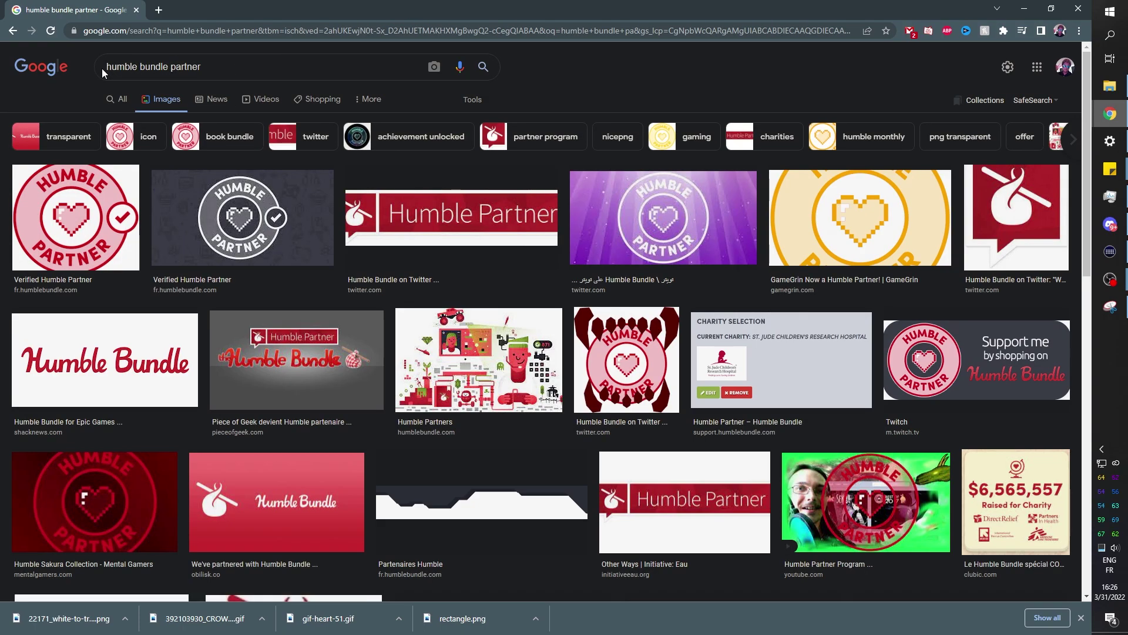
click(91, 254)
click(406, 275)
click(242, 265)
scroll(242, 265, down, 5)
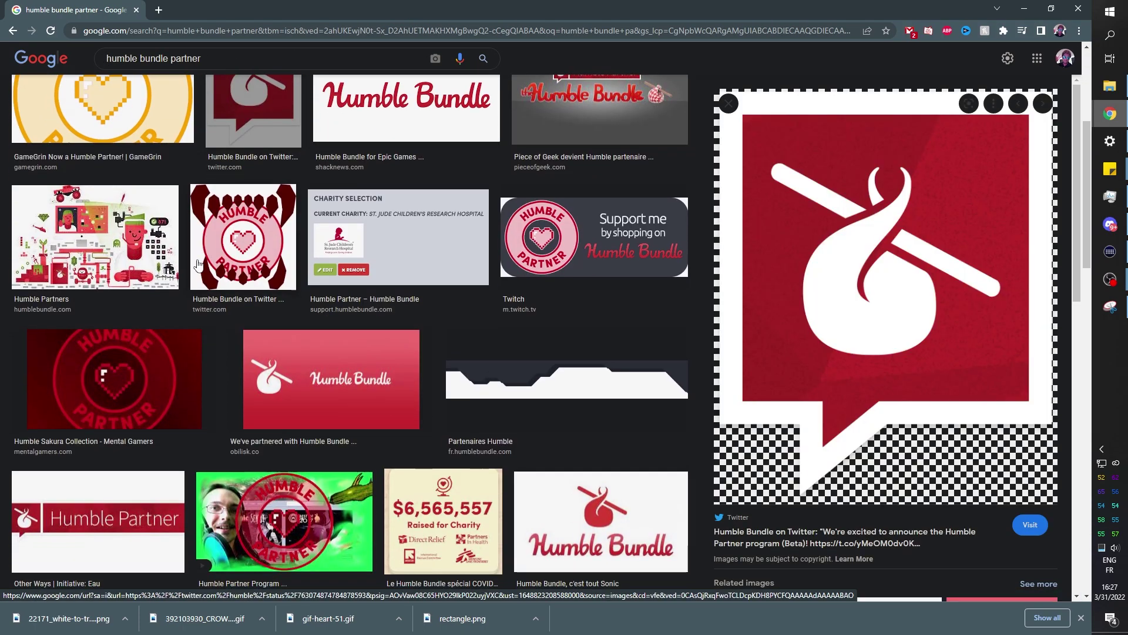
Glance at OBS, then search images for 'ui assets'
key(alt+Tab)
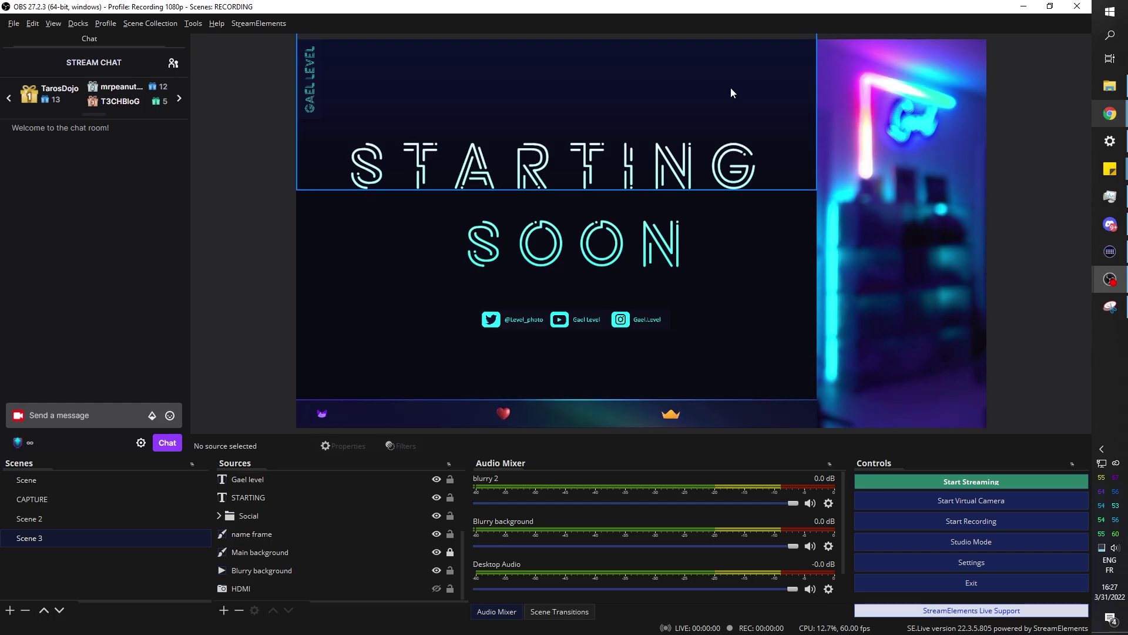
mouse_move(1110, 113)
click(1032, 171)
triple_click(95, 61)
text(ui assets)
key(Return)
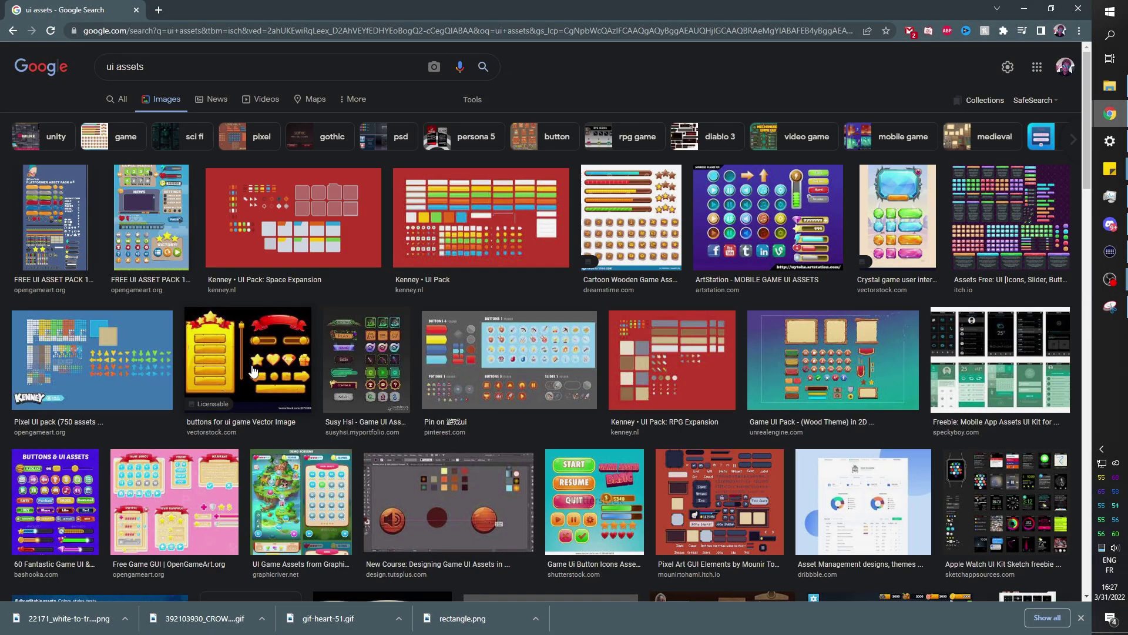
scroll(253, 370, down, 10)
scroll(252, 370, up, 10)
Search images for 'ui corner', then 'ui corner piece'
triple_click(184, 66)
text(ui corner)
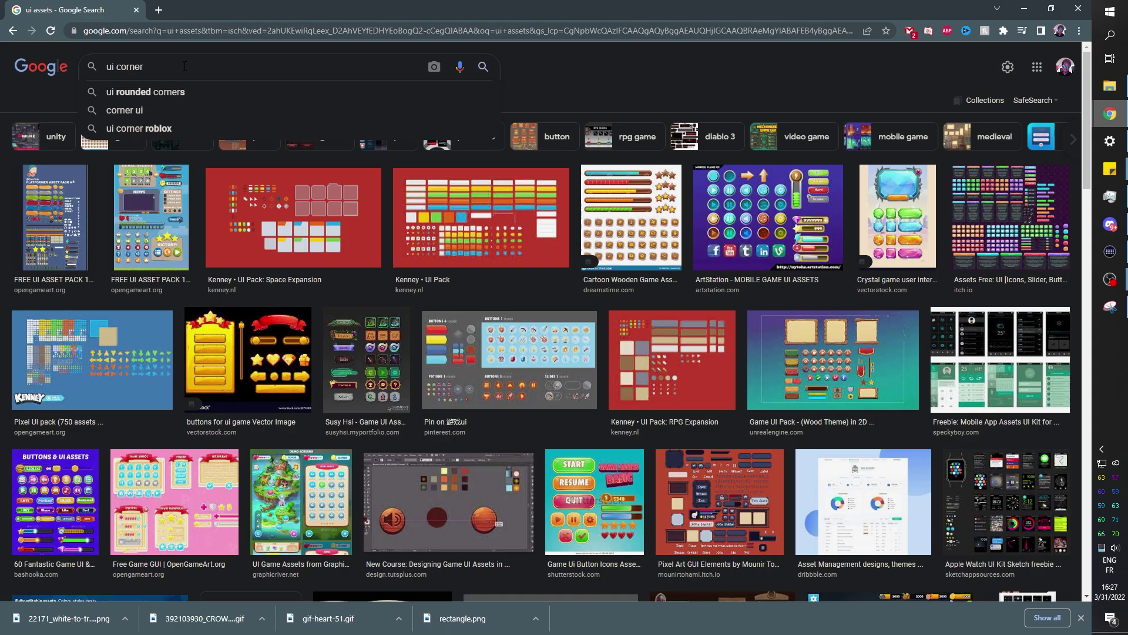
key(Return)
text(piece)
key(Return)
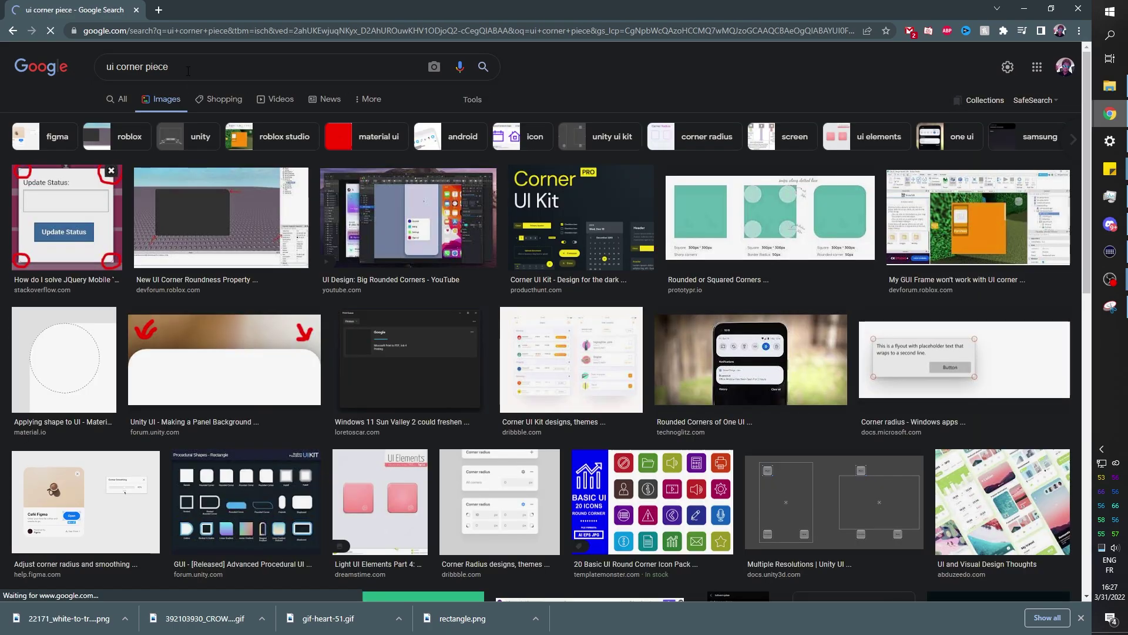
scroll(176, 217, down, 15)
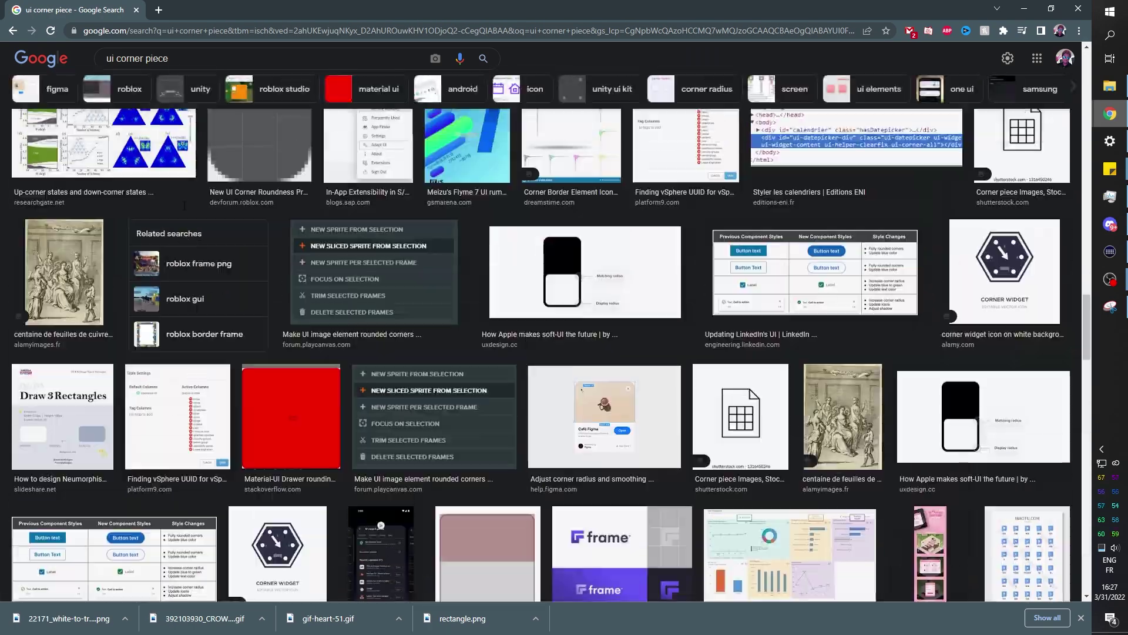
scroll(185, 205, up, 3)
Change the query to 'png corner piece' and browse the results
click(101, 61)
key(Delete)
key(Delete)
key(Delete)
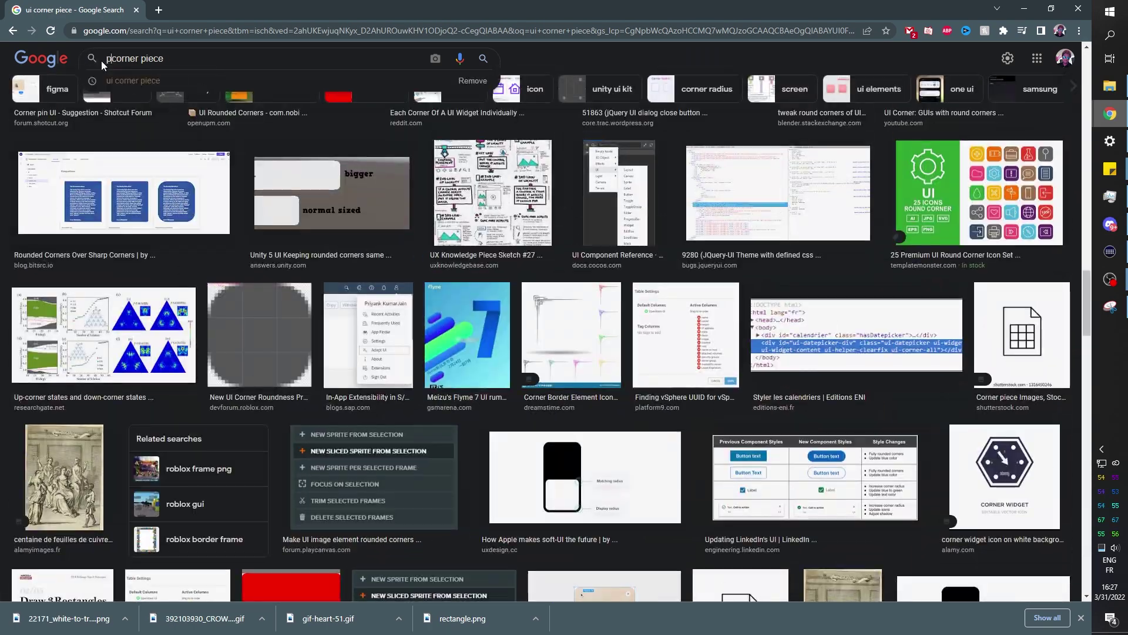
text(png)
key(Return)
scroll(260, 204, down, 10)
scroll(260, 204, down, 15)
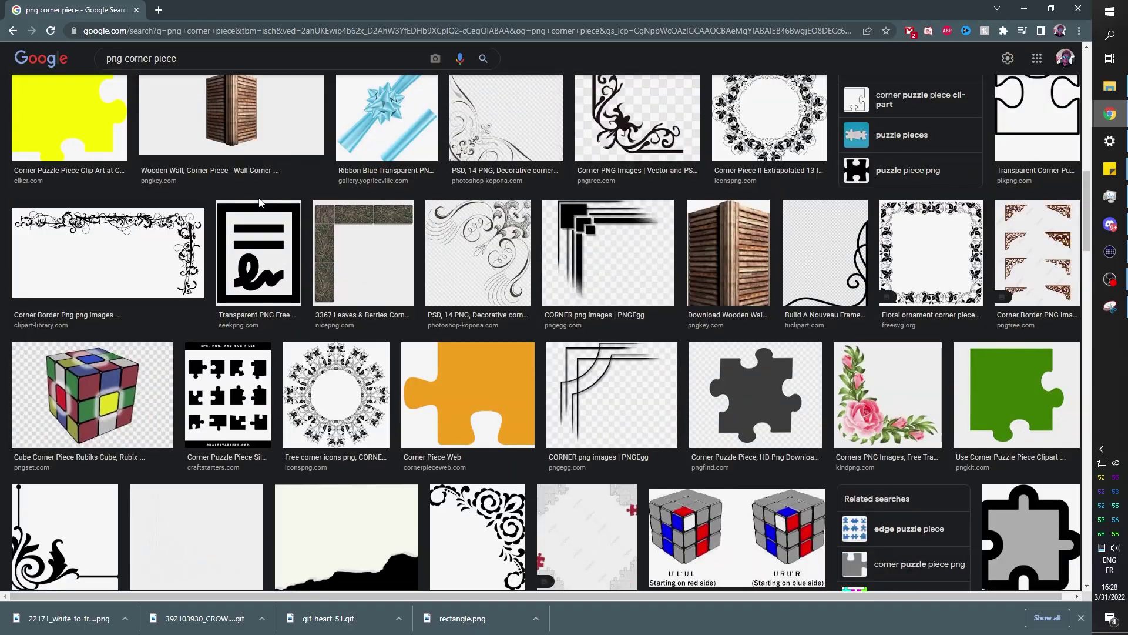
scroll(260, 204, down, 5)
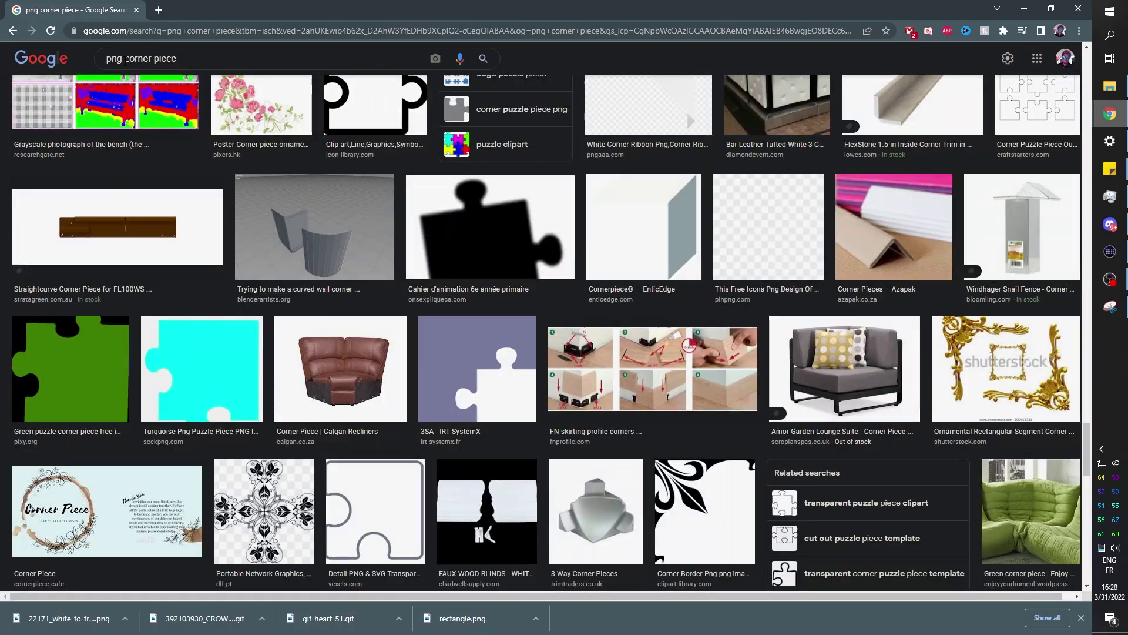
Search 'png ui corner piece', then narrow it to 'png ui piece'
click(125, 59)
text(ui)
key(Return)
click(131, 66)
key(Delete)
key(Delete)
key(Delete)
key(Delete)
key(Delete)
key(Delete)
key(Delete)
key(Return)
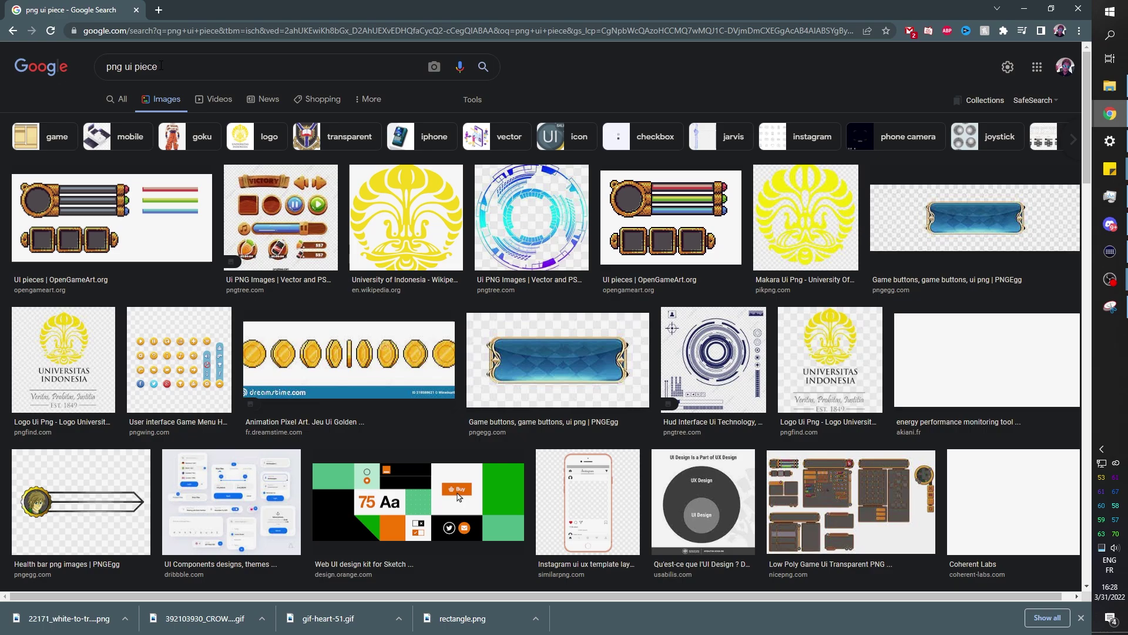
scroll(457, 317, down, 4)
scroll(457, 376, up, 3)
Go to Twitch in a new tab and open the Creator Dashboard from the profile menu
click(157, 10)
text(twitch.tv/vikingtra)
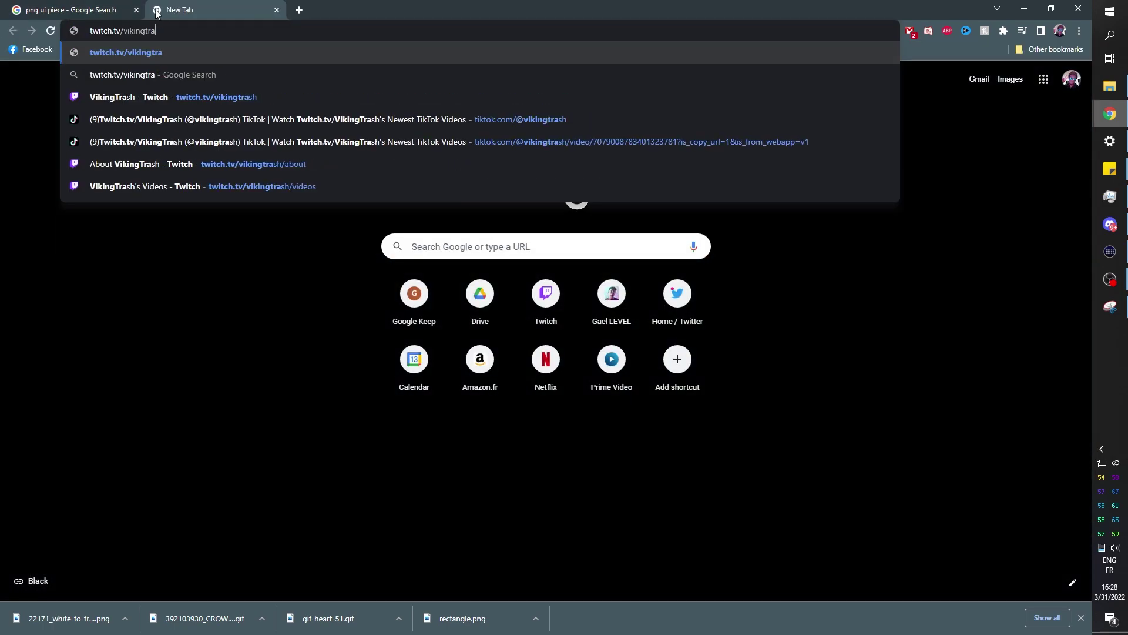
key(Return)
click(1075, 54)
click(993, 192)
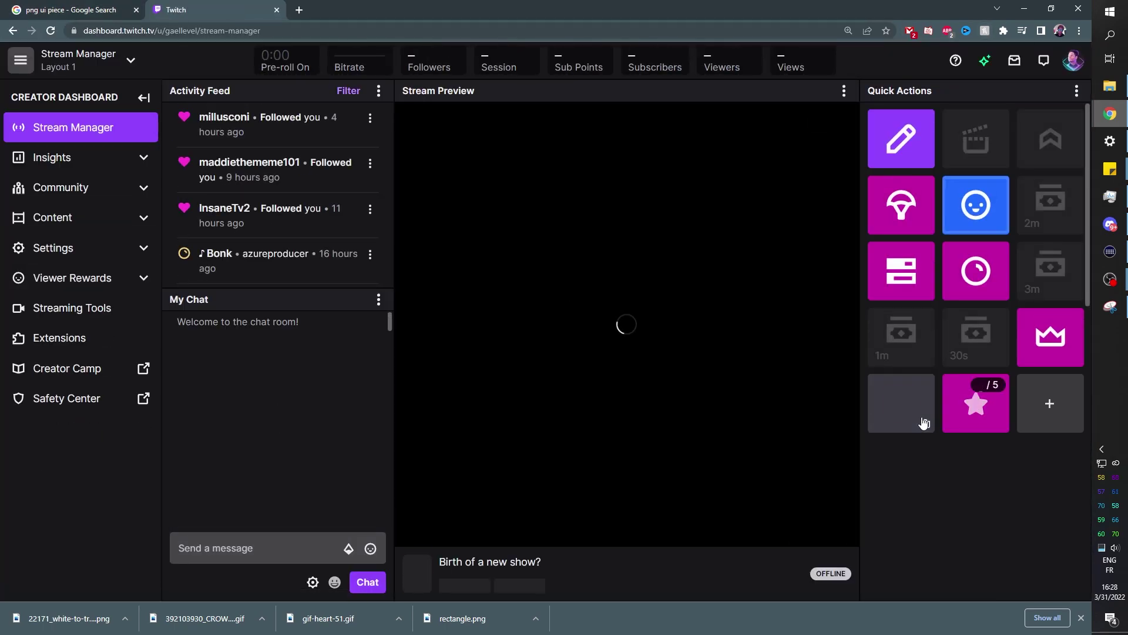
Try several sub goal progress bar colours, then save dark blue
click(975, 403)
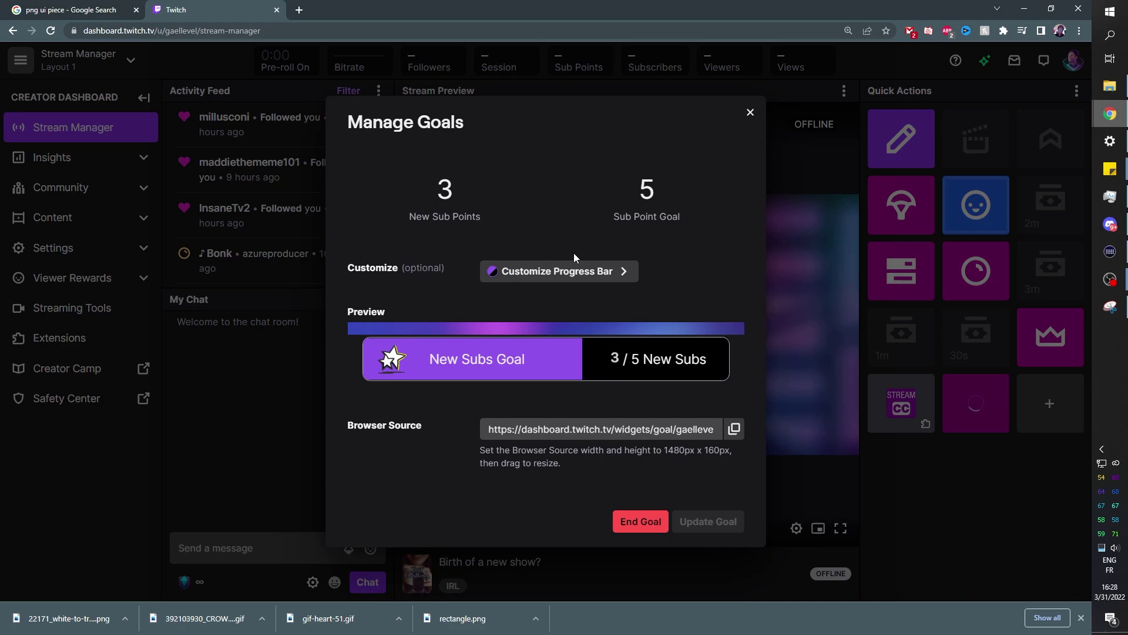
click(537, 274)
click(386, 357)
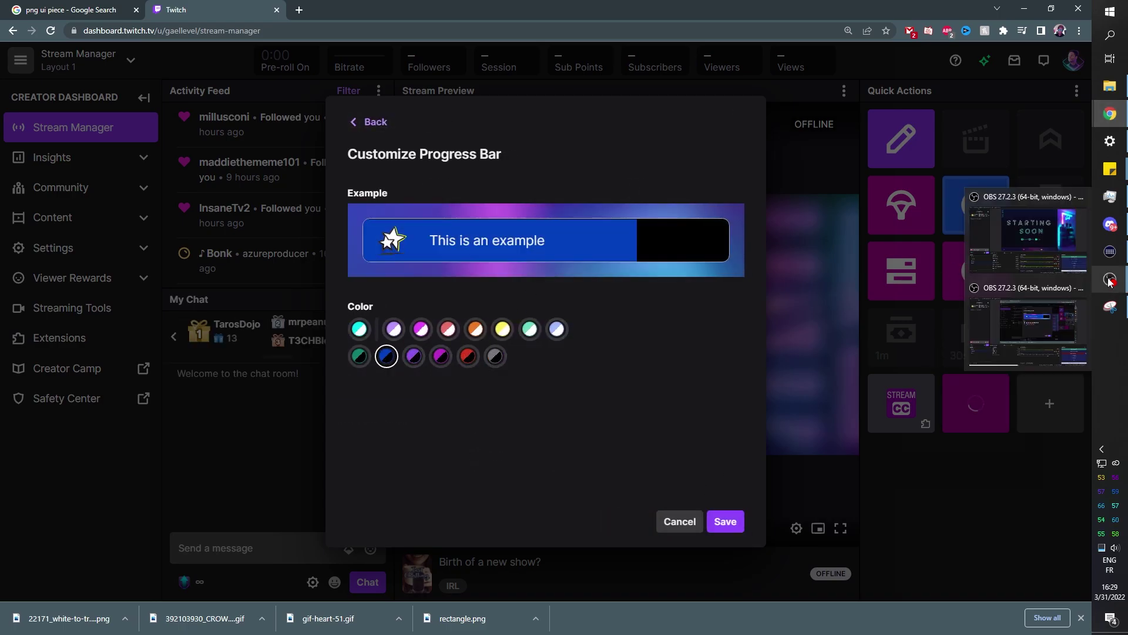
click(359, 329)
click(359, 355)
click(413, 356)
click(386, 358)
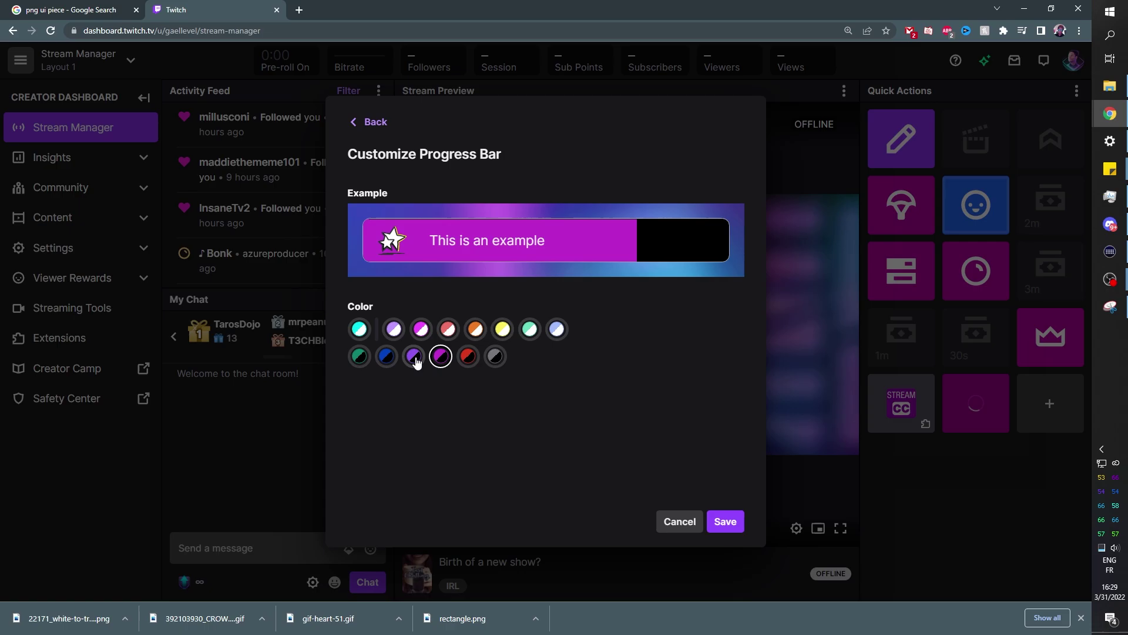
click(725, 521)
Add a Browser source 'sub goal' using the Twitch goal widget, sized as a top-right bar
mouse_move(1110, 279)
click(1023, 232)
click(223, 610)
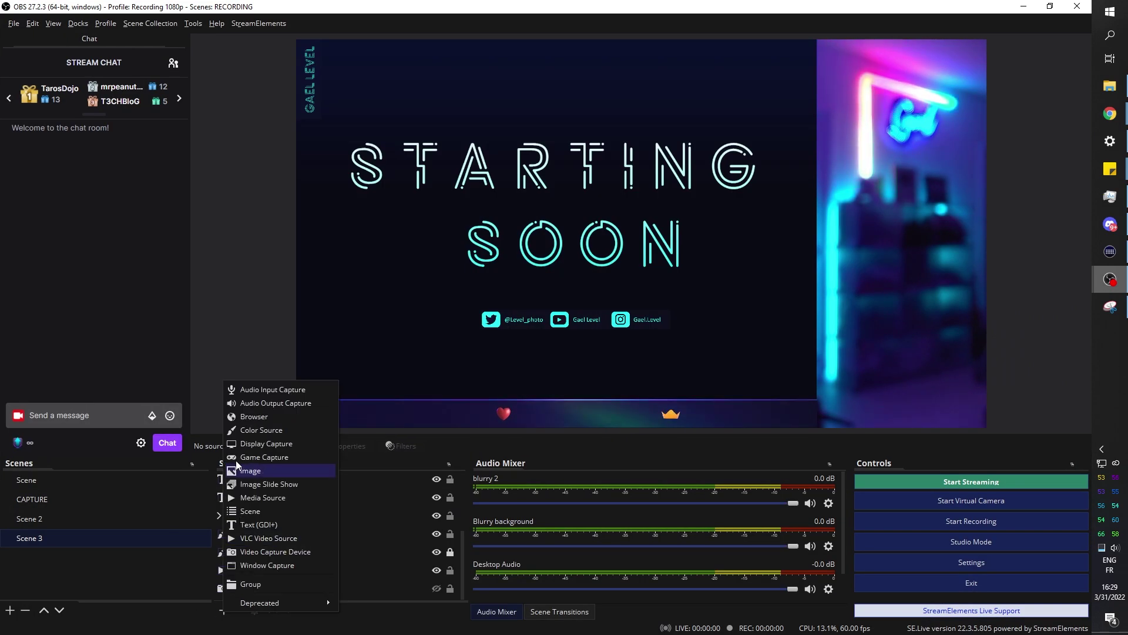
click(259, 415)
text(sub goal)
key(Return)
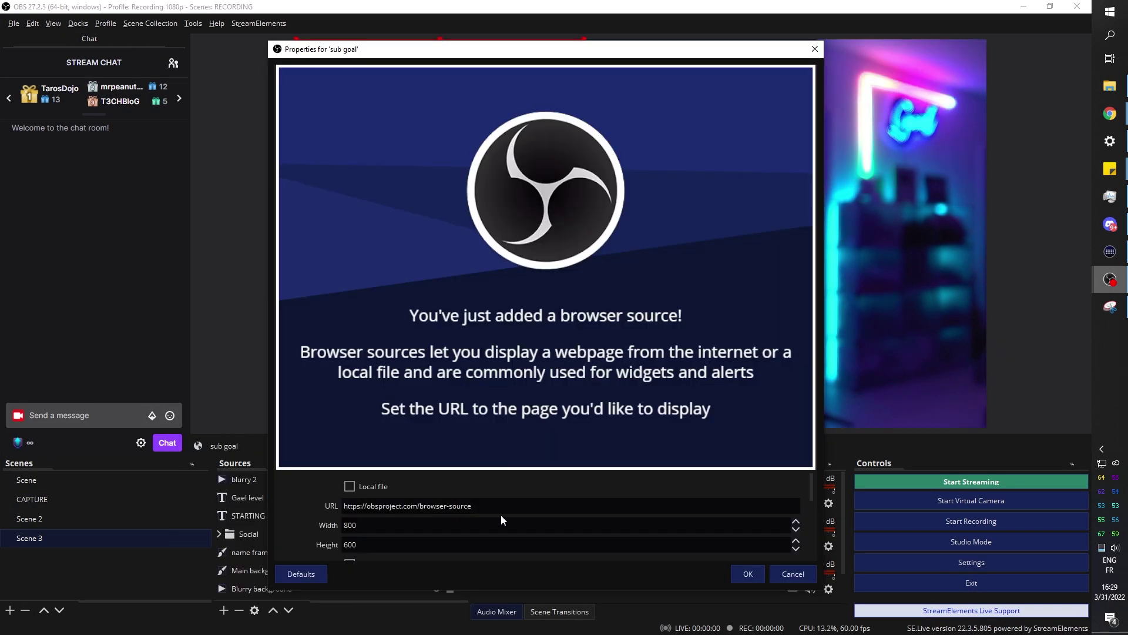
key(Return)
mouse_move(1110, 113)
click(1034, 118)
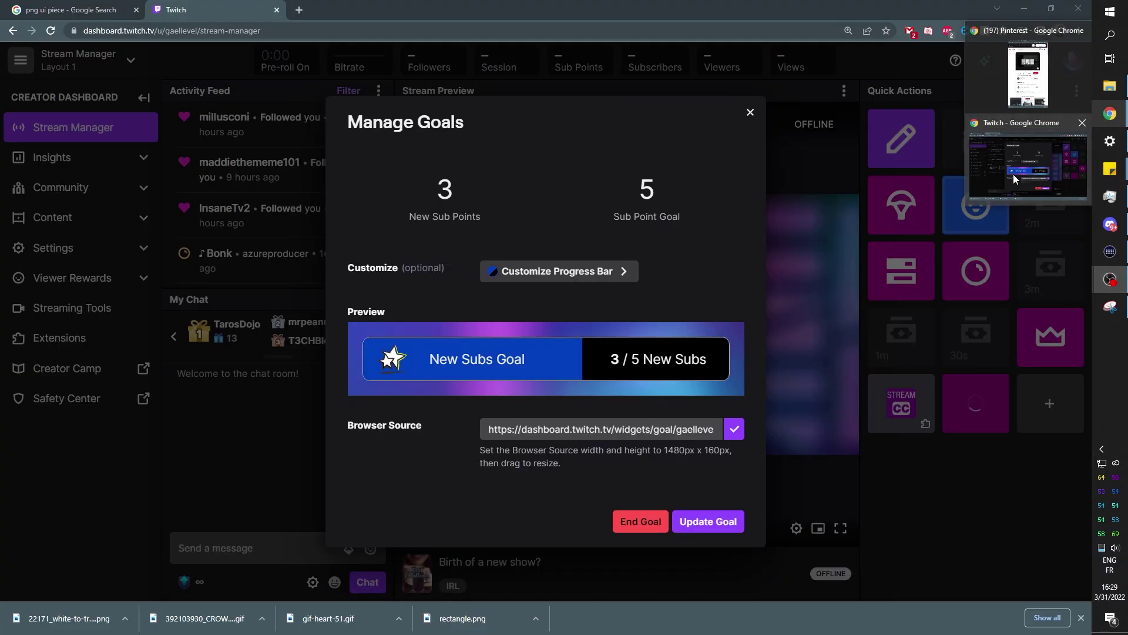
key(alt+Tab)
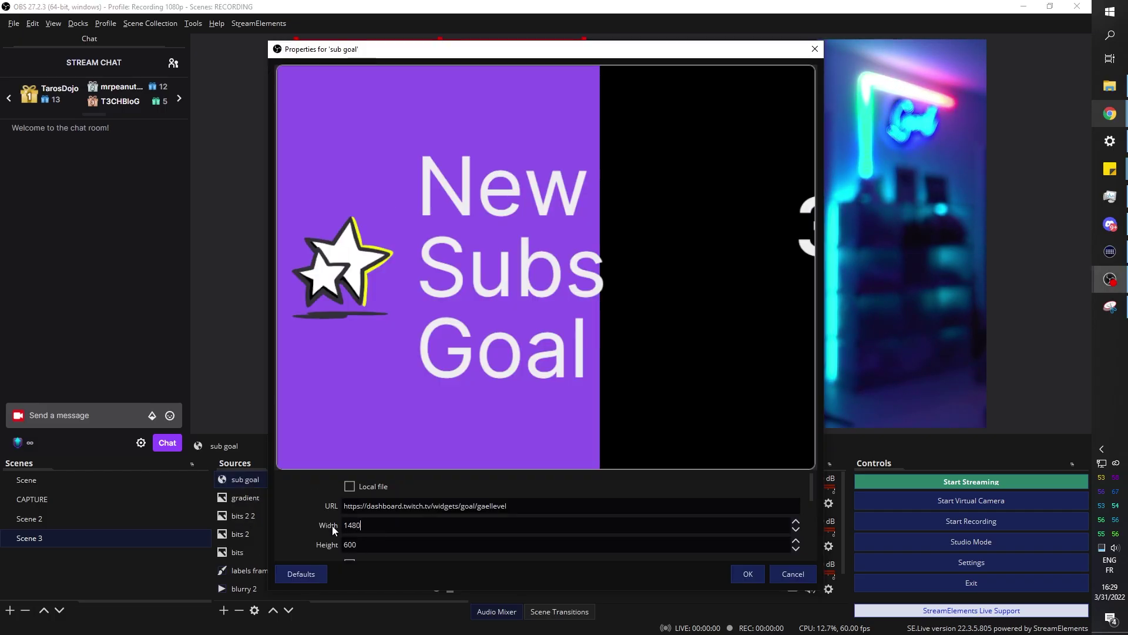
key(Return)
drag(296, 97, 742, 53)
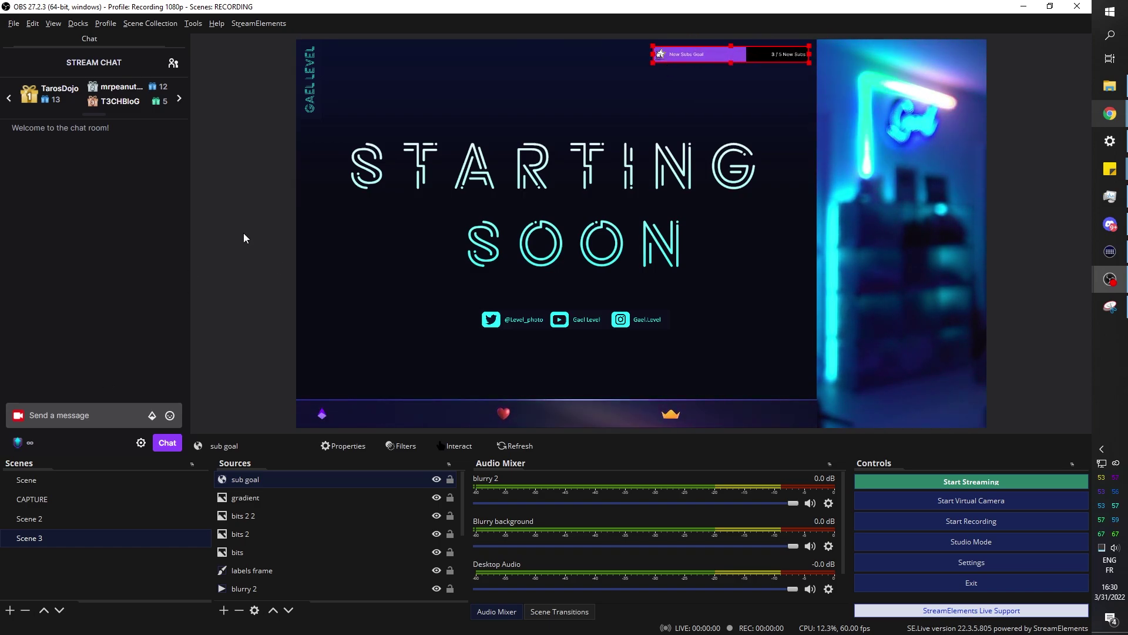
drag(652, 62, 637, 65)
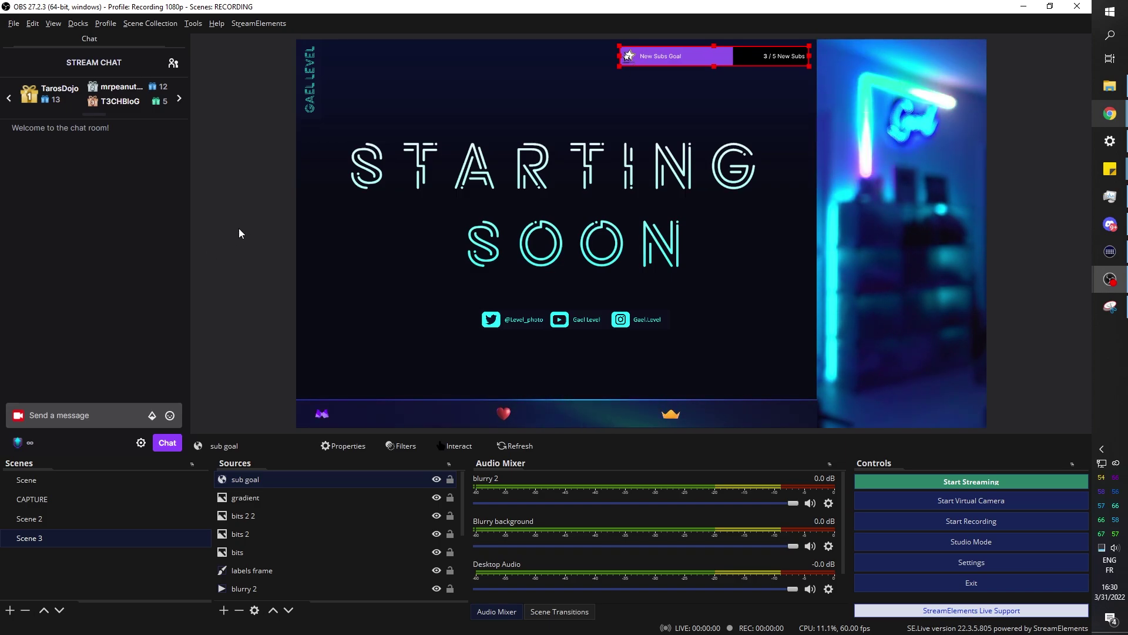
Give the sub goal a Color Correction filter with shifted hue and boosted saturation
right_click(338, 476)
click(294, 447)
click(306, 524)
click(335, 420)
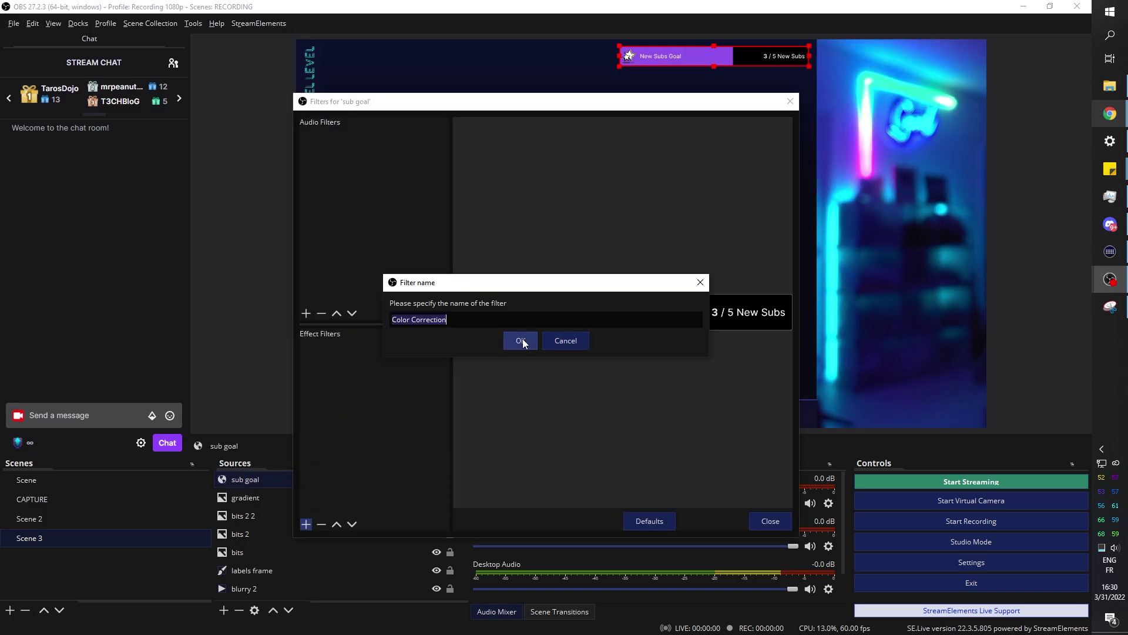
click(523, 338)
drag(529, 101, 74, 81)
drag(170, 324, 185, 324)
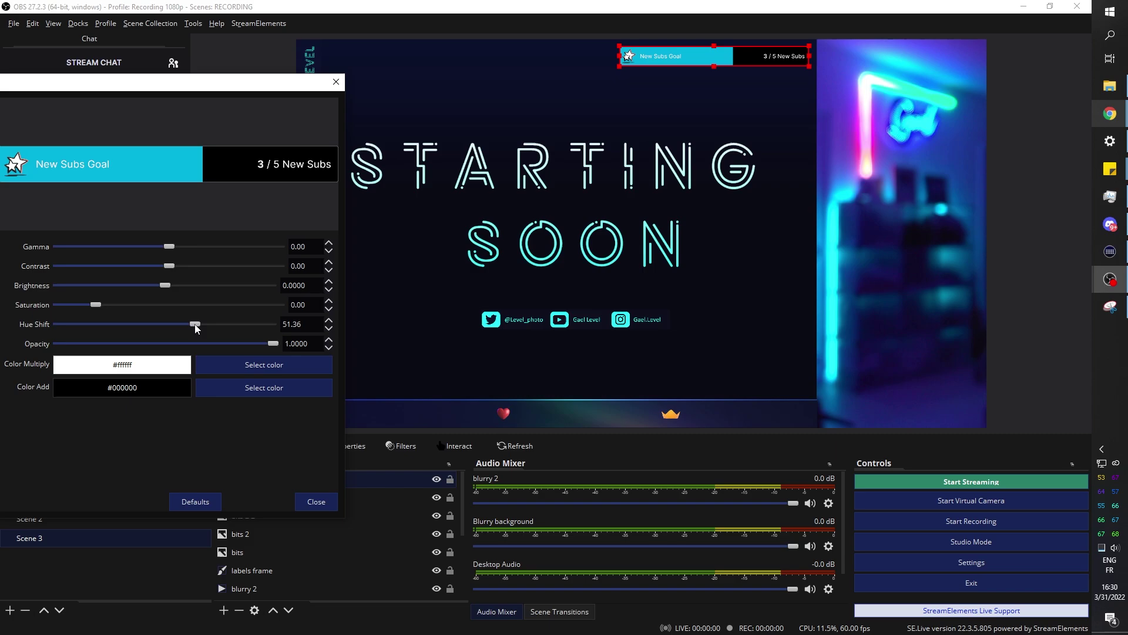
drag(259, 344, 283, 343)
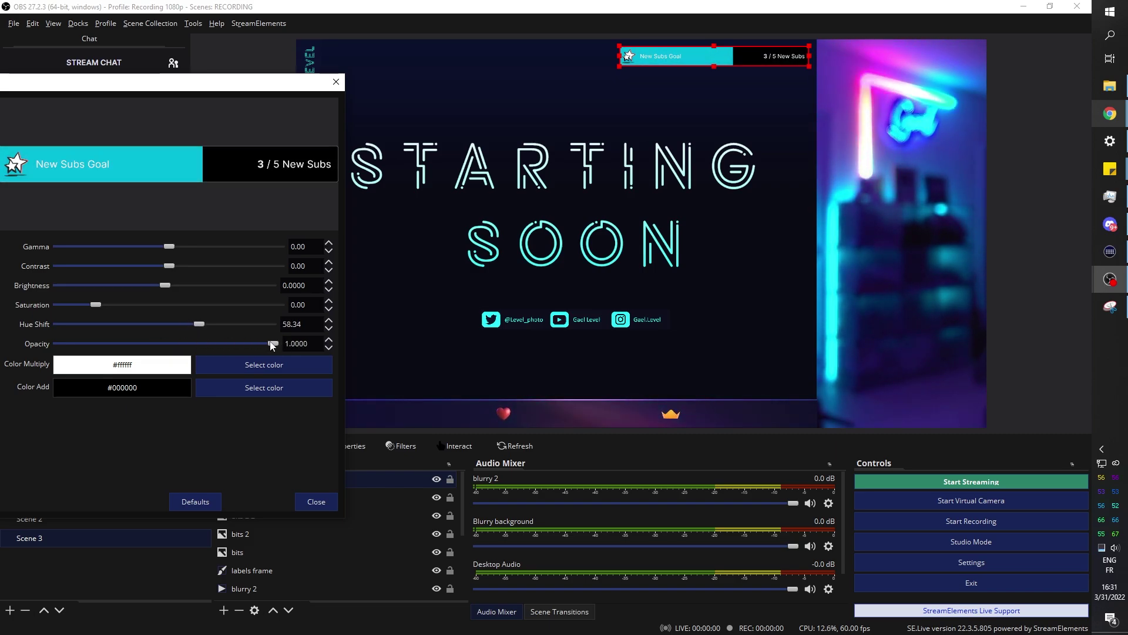
drag(147, 82, 330, 71)
drag(287, 290, 293, 298)
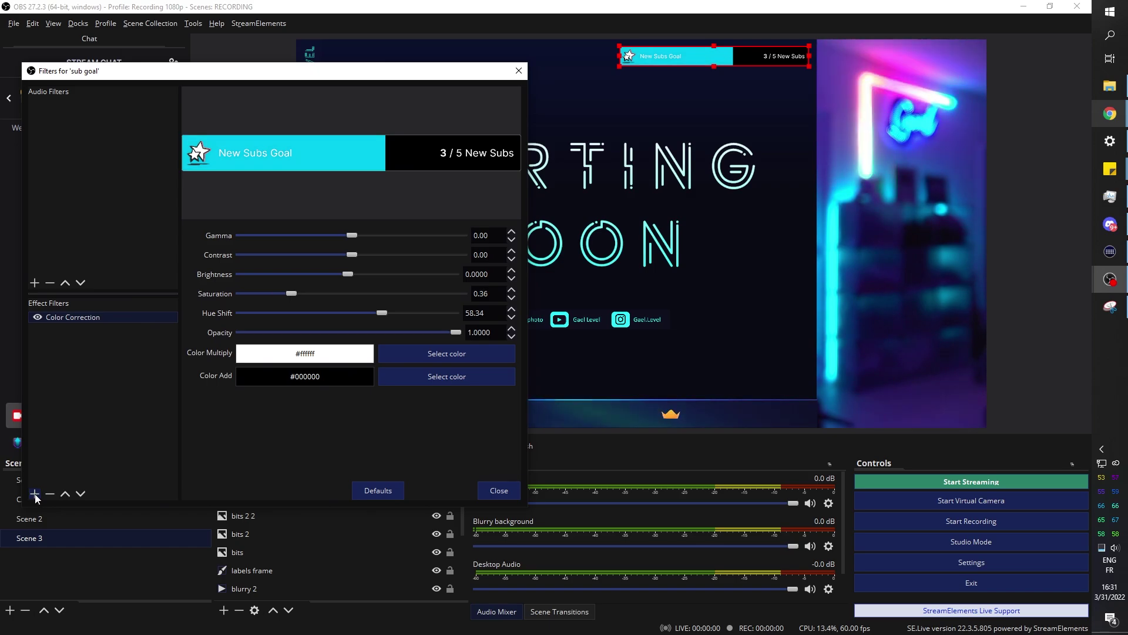
Add a Color Key filter keying out a custom black colour
click(34, 494)
click(65, 395)
click(294, 306)
click(423, 233)
click(370, 284)
click(476, 256)
click(182, 284)
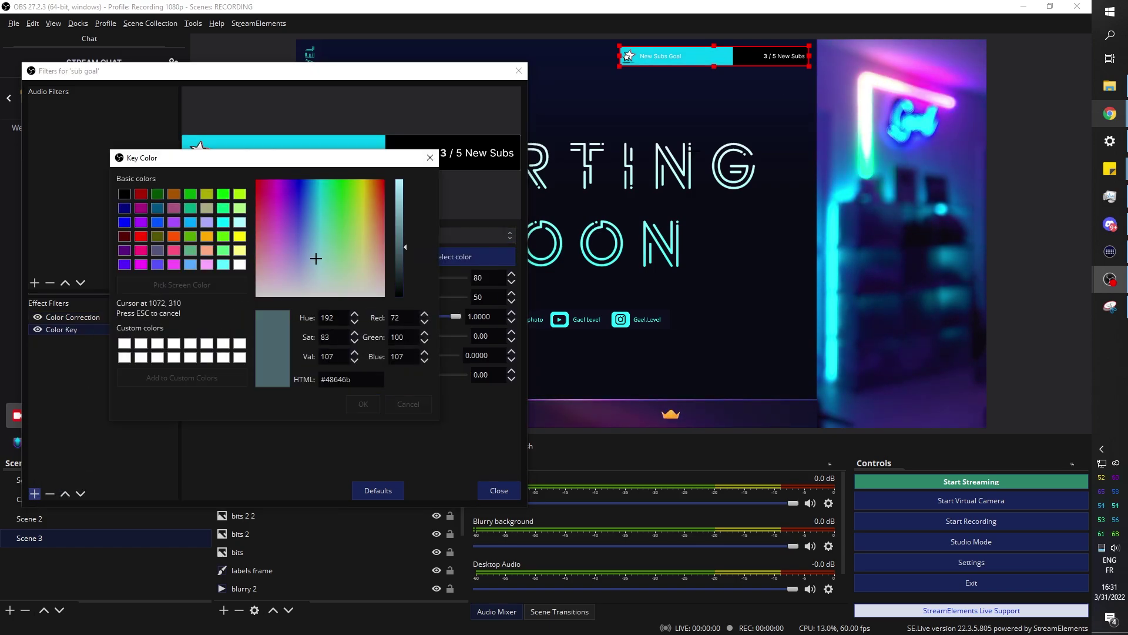
click(630, 182)
click(363, 403)
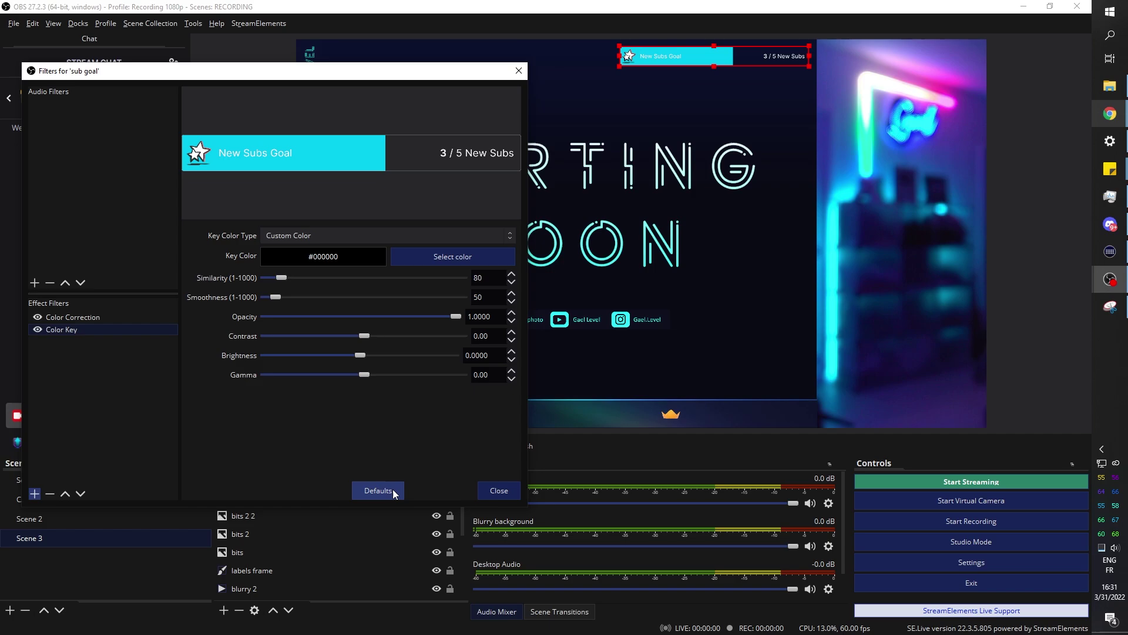
click(489, 489)
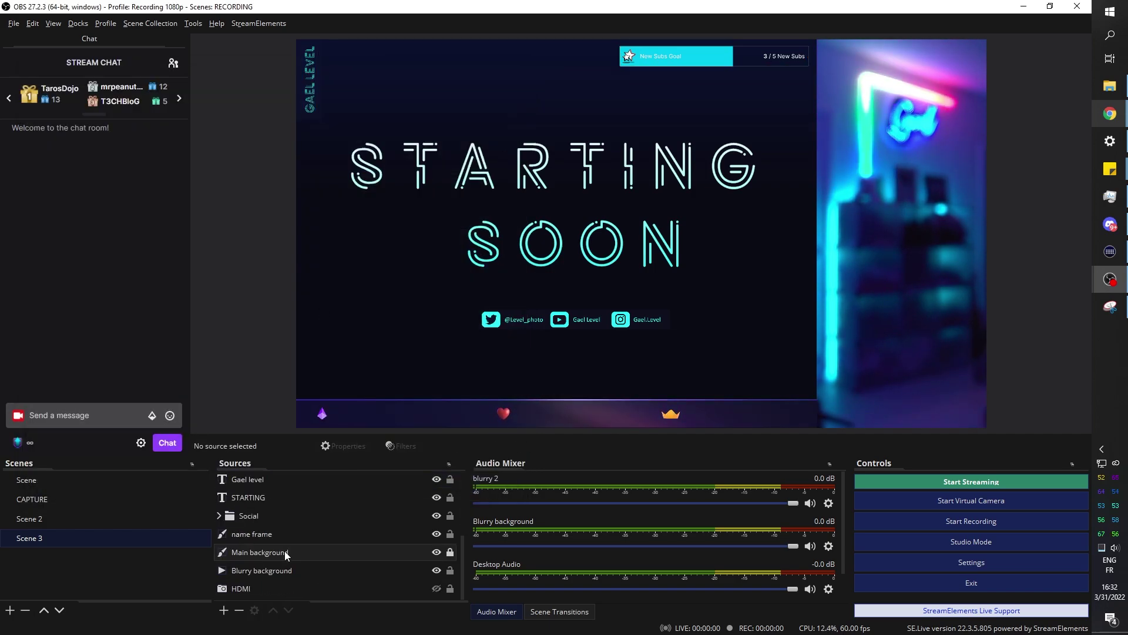
Group the sources from bits 2 2 down to labels frame, dismissing the name-in-use warning
click(259, 515)
shift+click(260, 569)
right_click(261, 568)
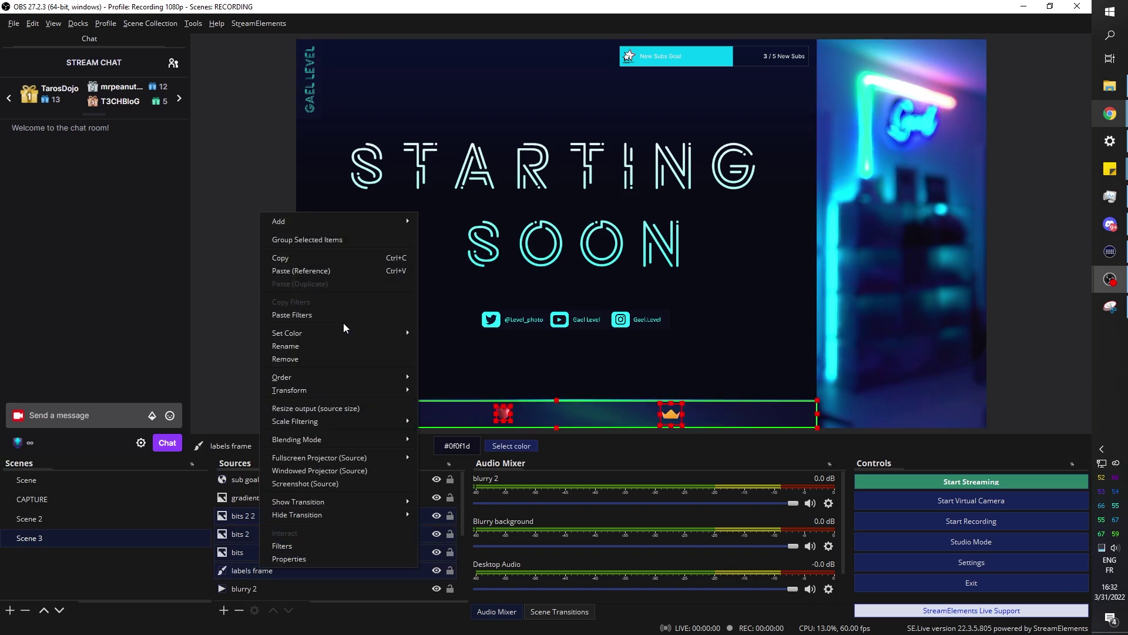
click(317, 239)
key(Return)
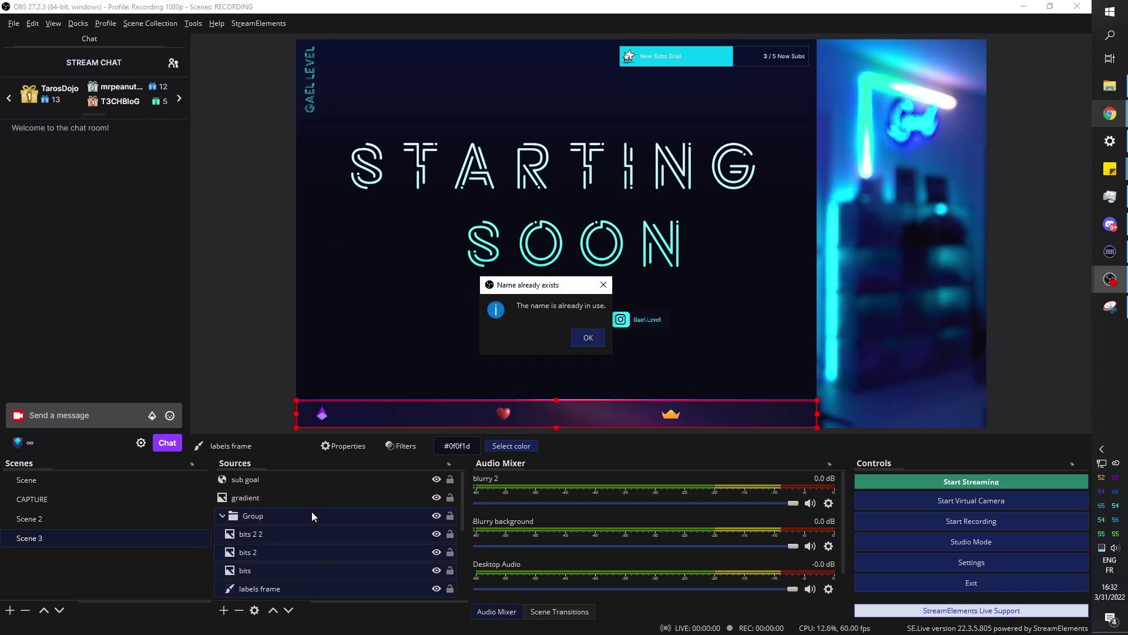
key(Return)
click(221, 516)
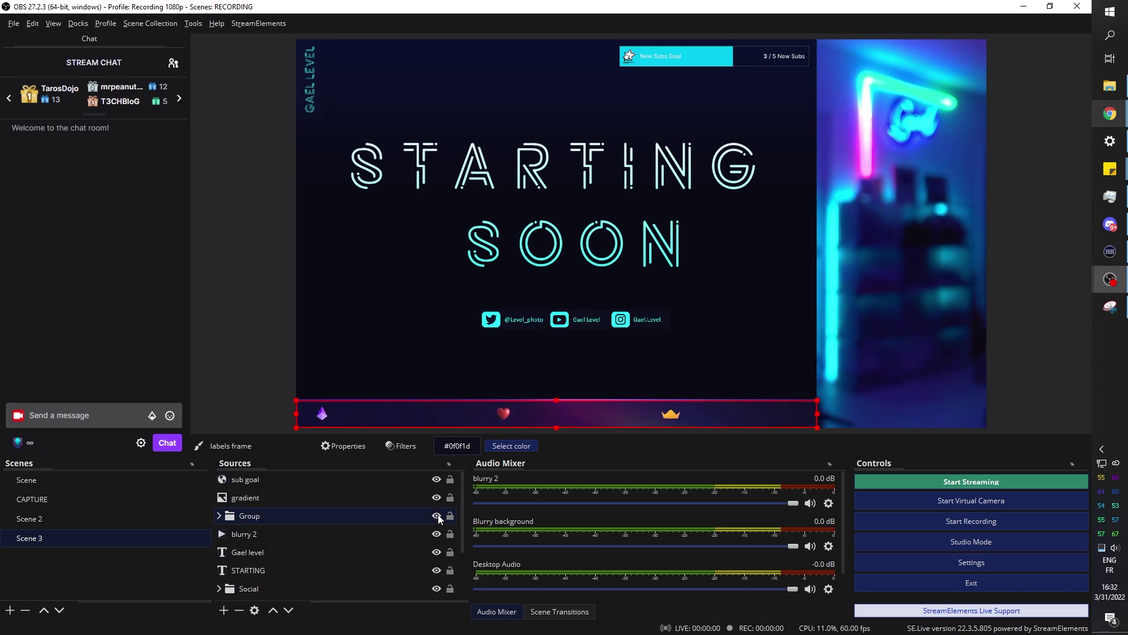
Move blurry 2 into the Group and check the labels frame bottom bar
mouse_move(260, 538)
mouse_down()
mouse_move(206, 518)
mouse_move(265, 531)
mouse_up()
click(254, 553)
click(251, 253)
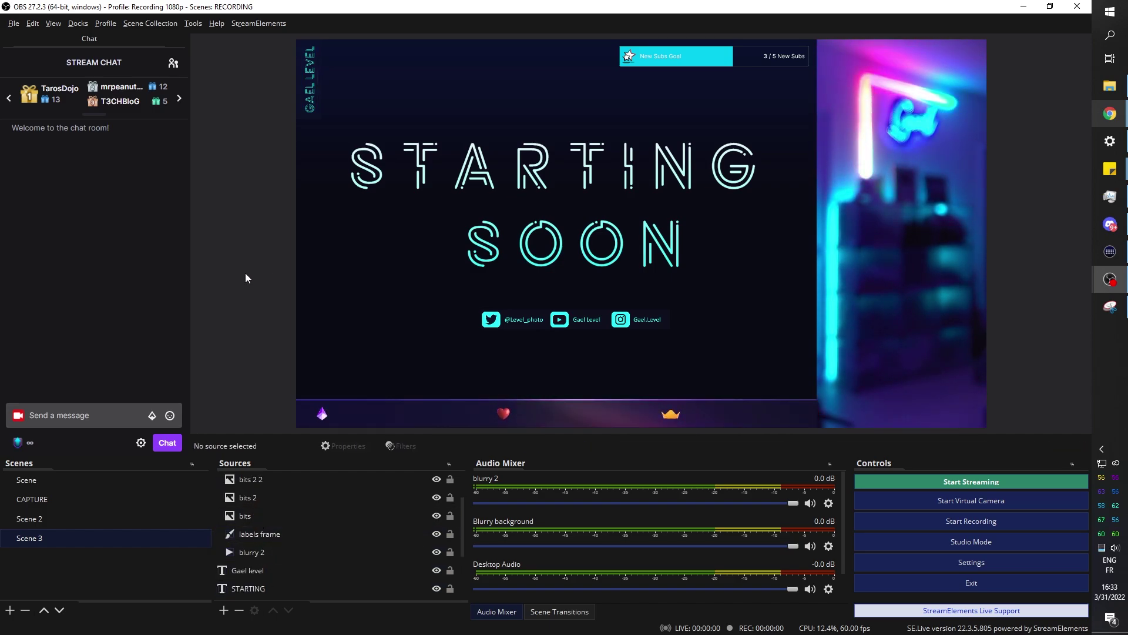
click(254, 553)
click(256, 534)
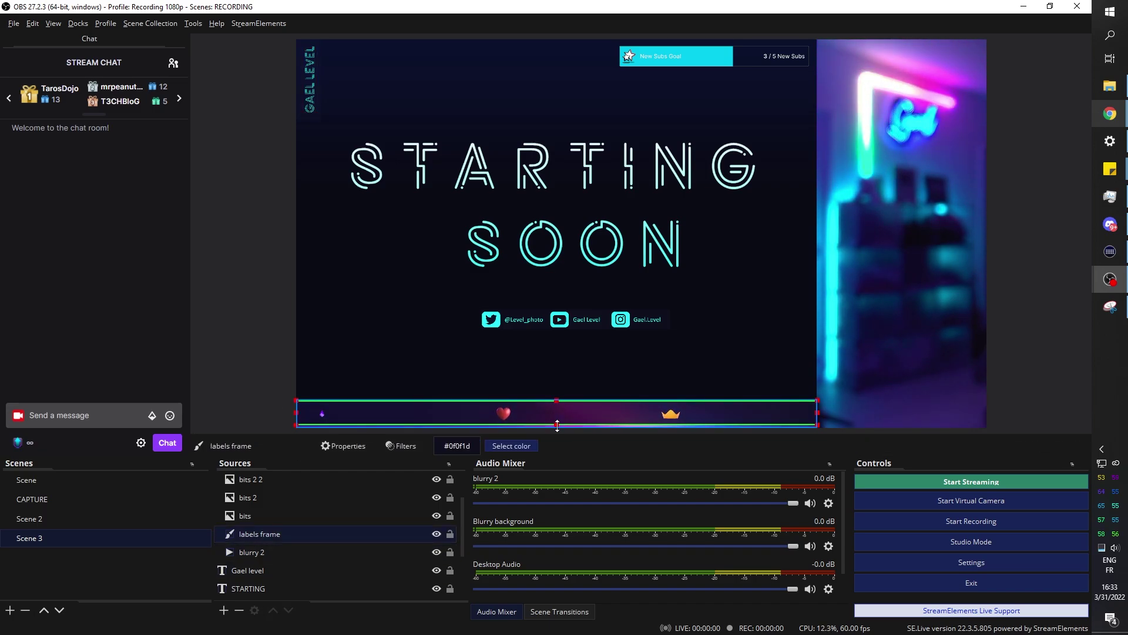
click(214, 488)
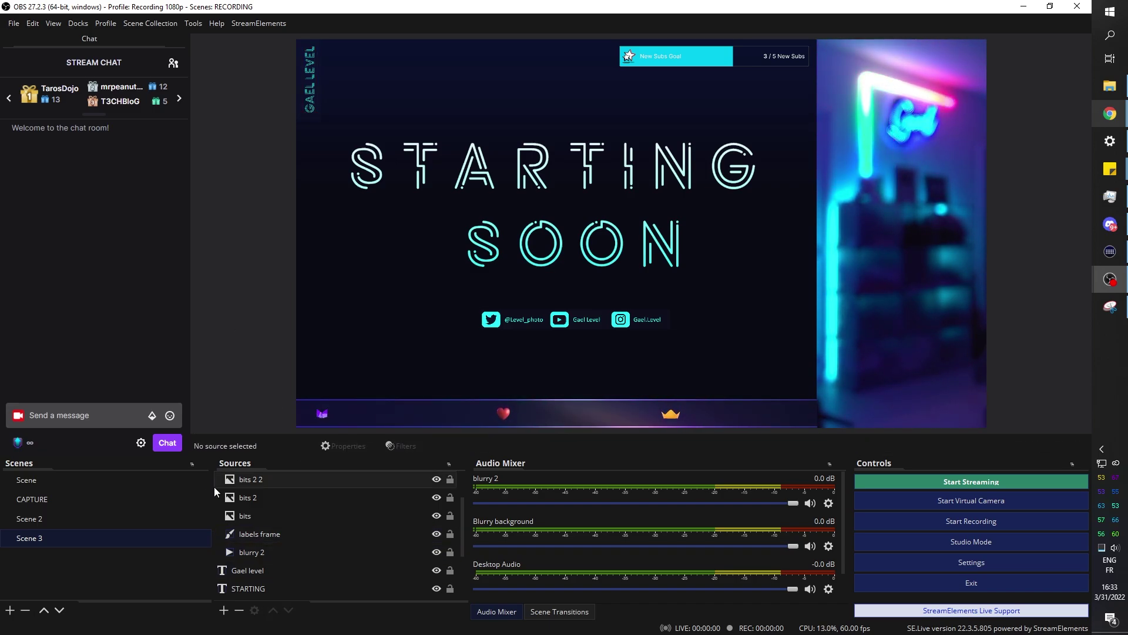
Change the Gael level text colour from teal to grey
click(305, 569)
click(516, 445)
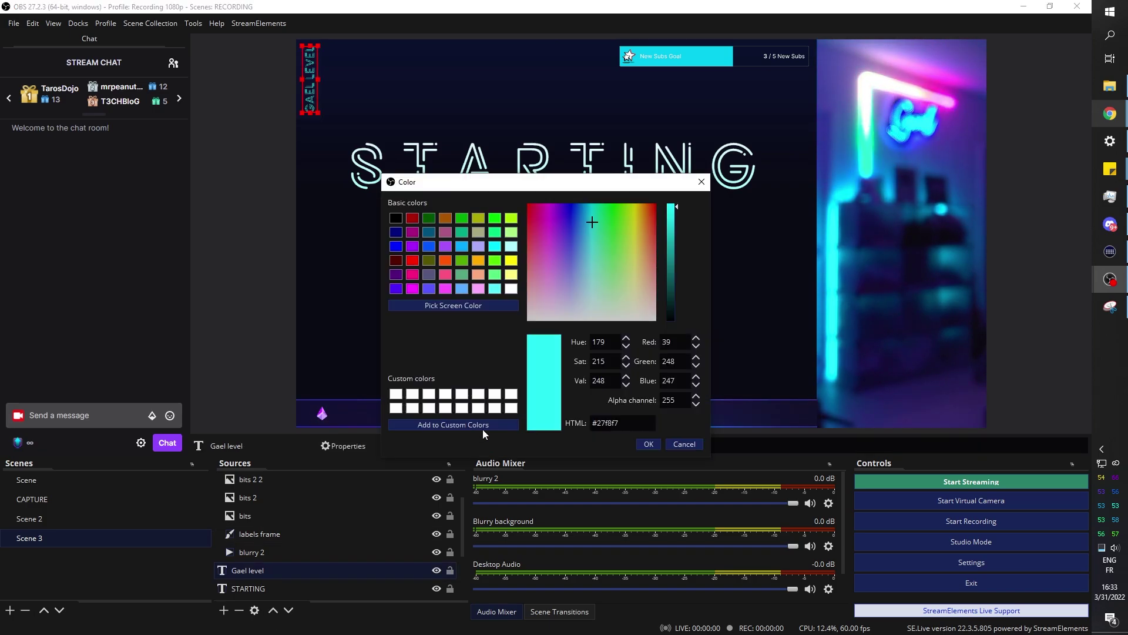
key(Escape)
click(343, 445)
key(Escape)
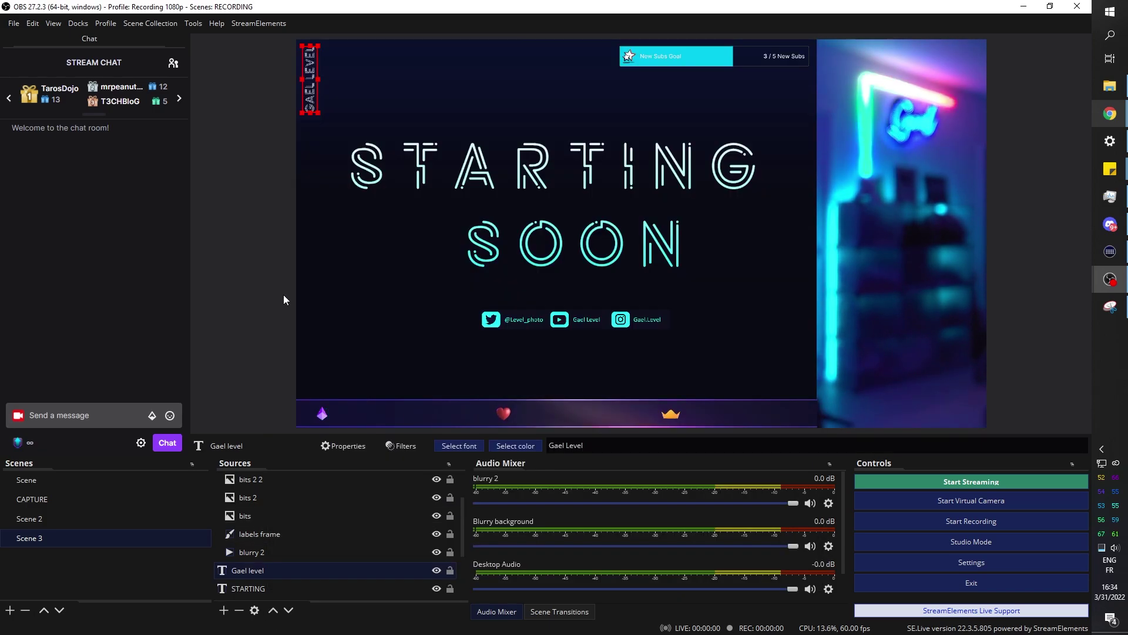
click(196, 323)
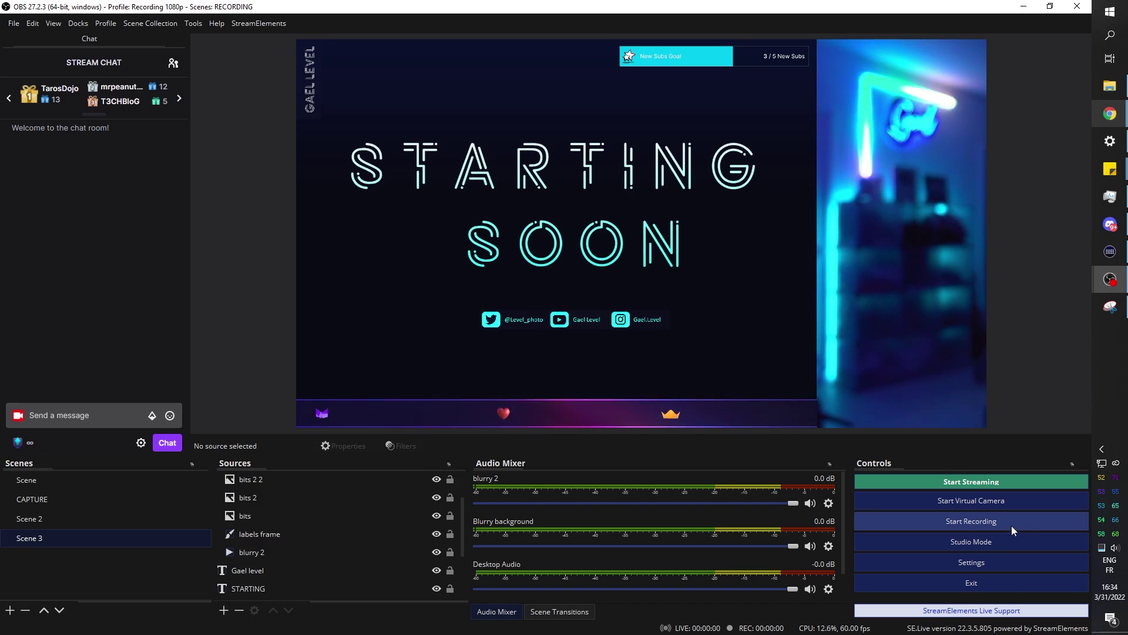
Move name frame just above STARTING and delete the HDMI webcam source
scroll(249, 552, down, 2)
drag(250, 540, 242, 494)
click(252, 585)
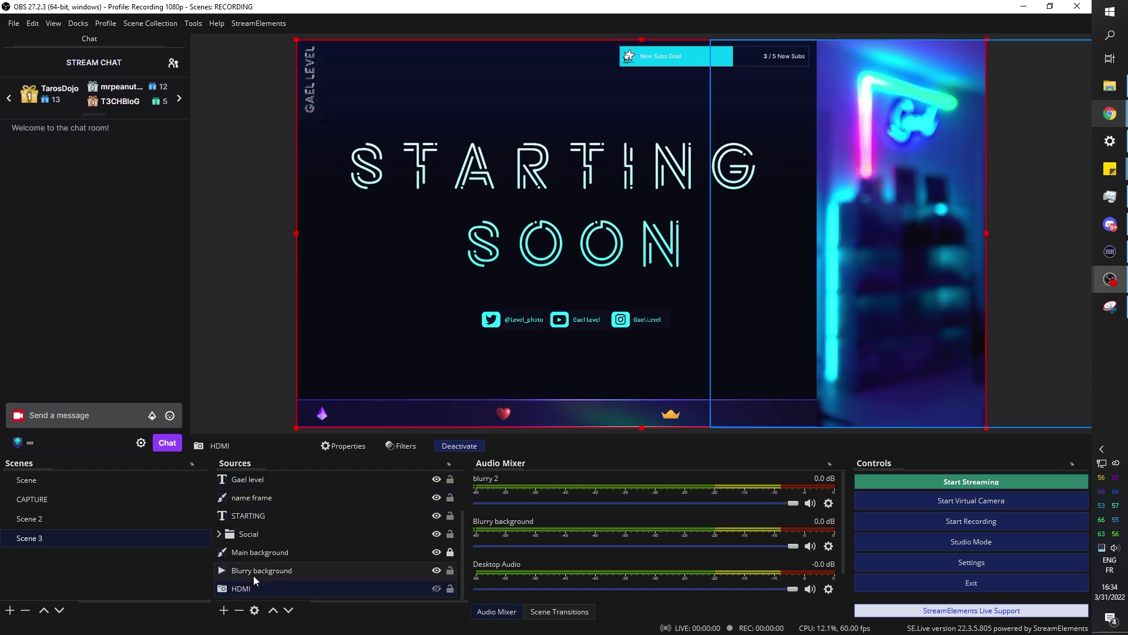
key(Delete)
key(Return)
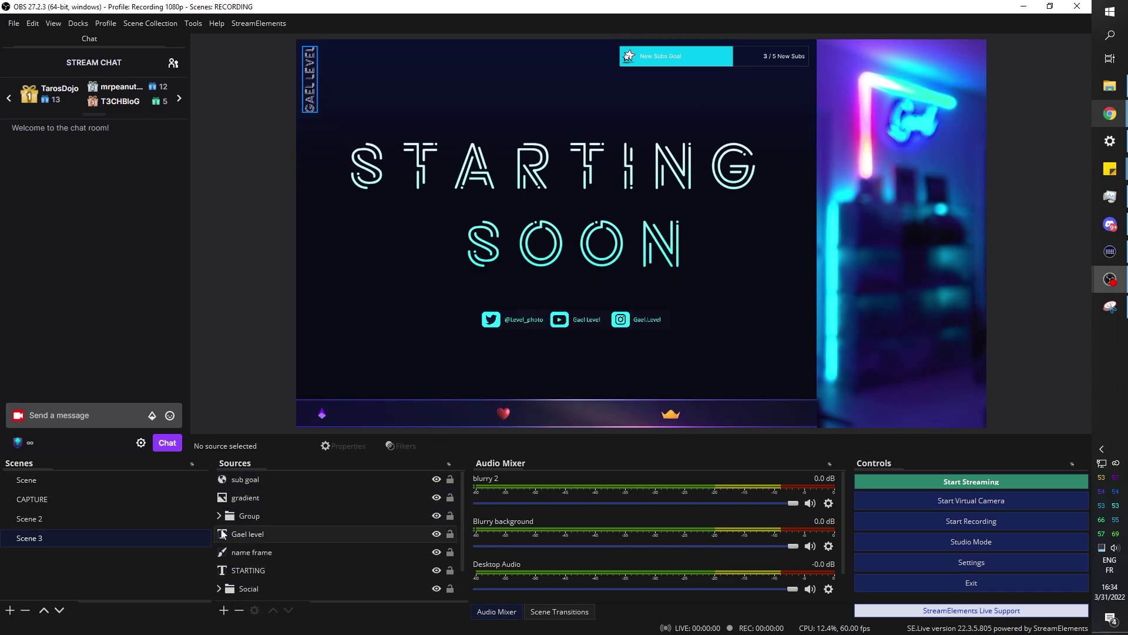
Review the sub goal's filters and properties without changing them
click(247, 479)
click(402, 445)
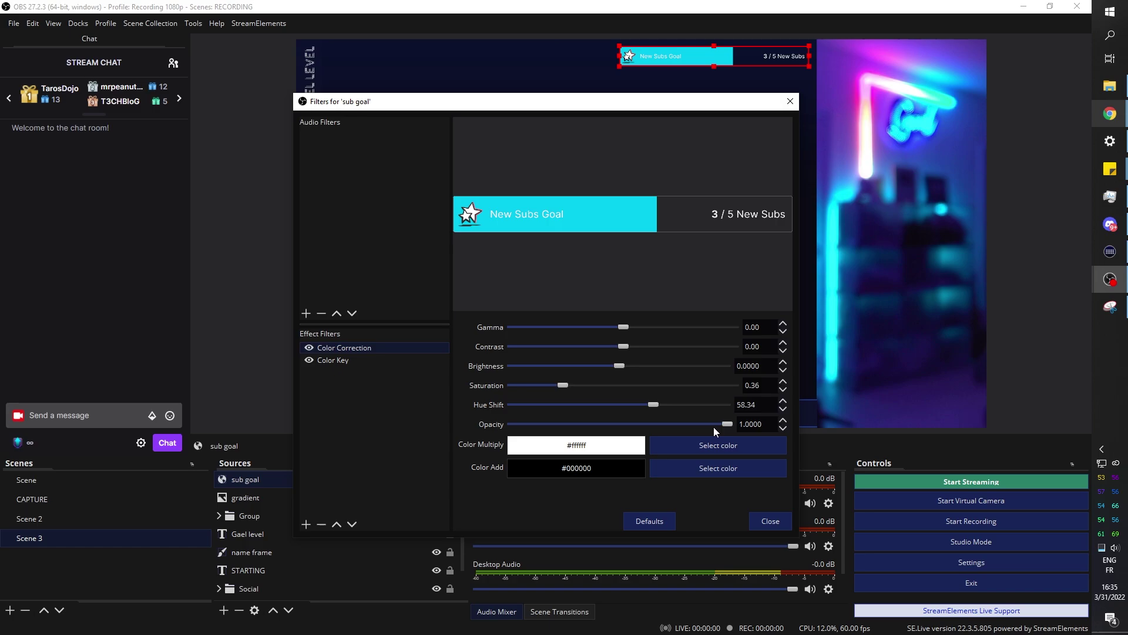
key(Escape)
click(253, 304)
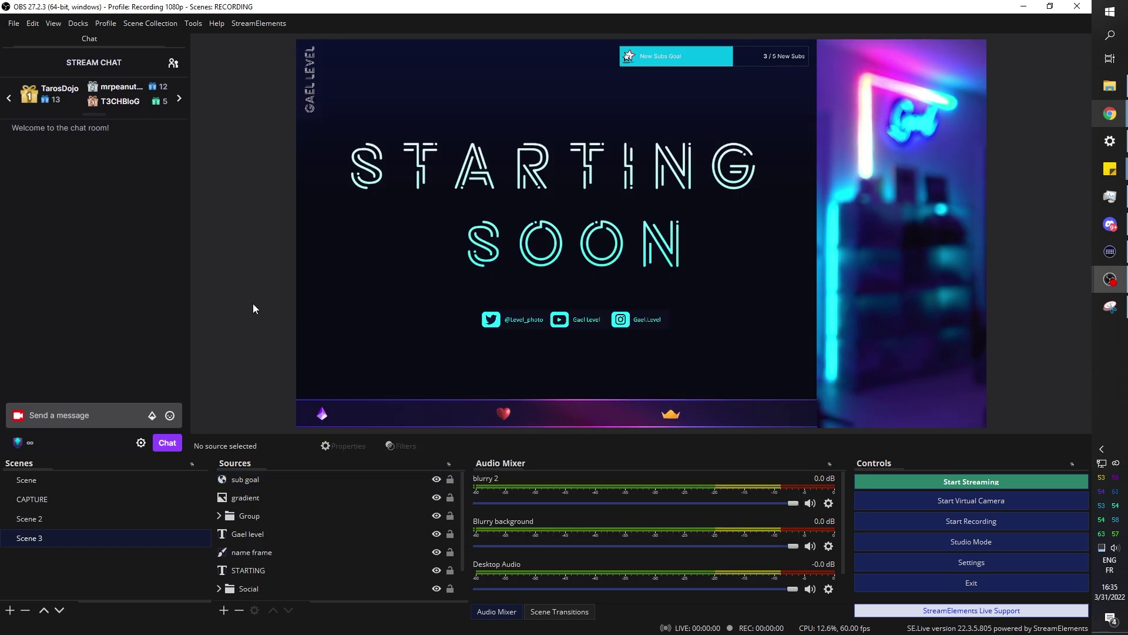
double_click(243, 480)
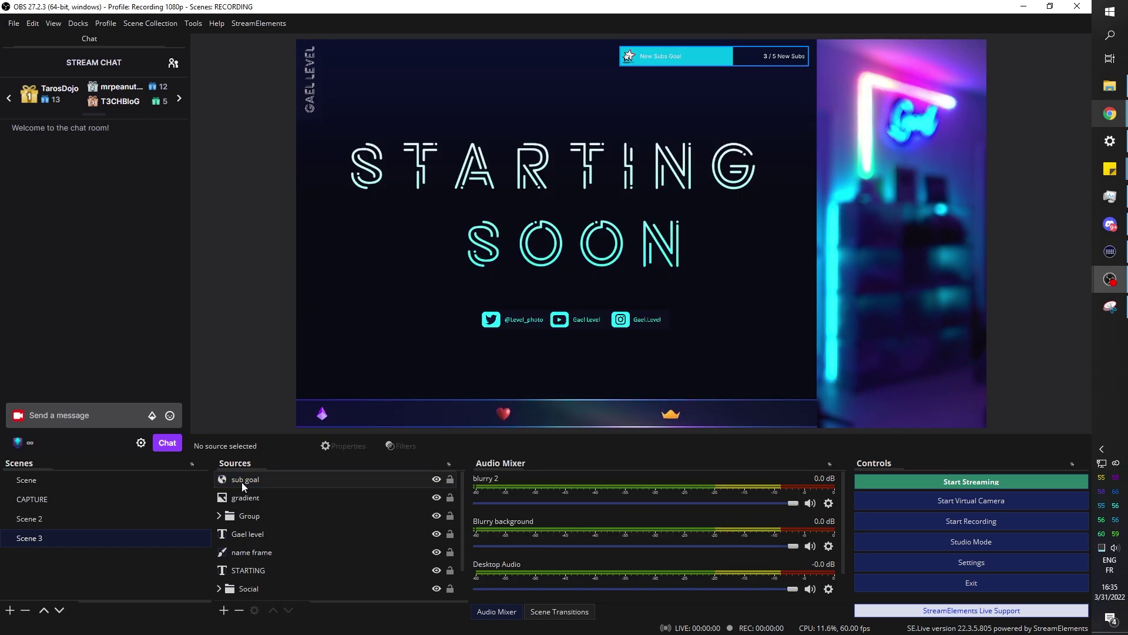
click(746, 574)
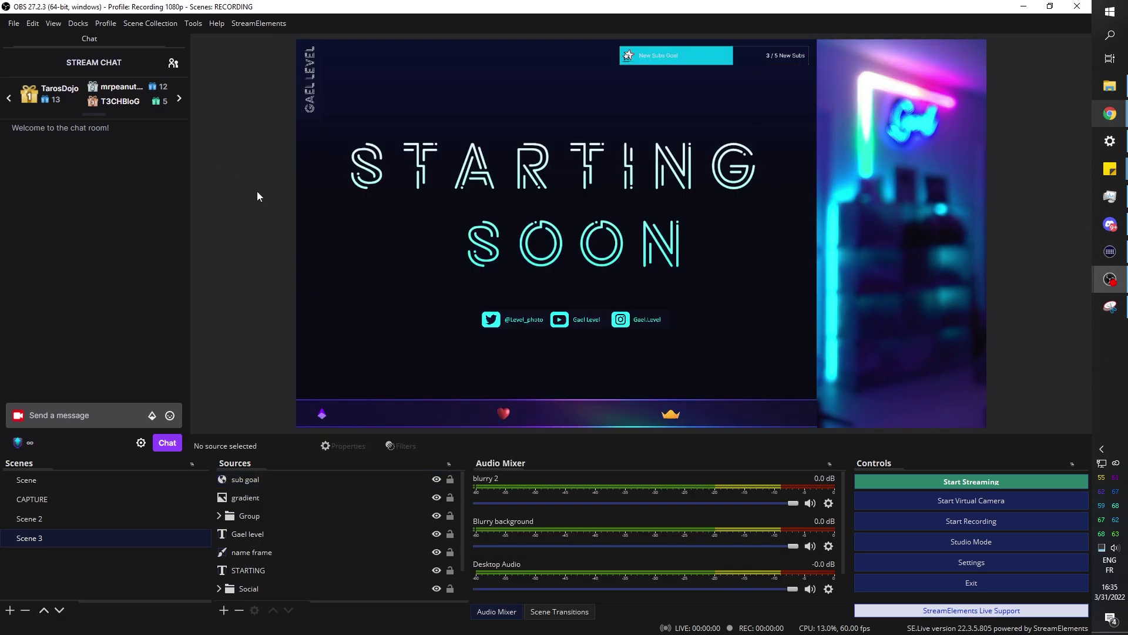
double_click(243, 480)
key(Escape)
click(244, 229)
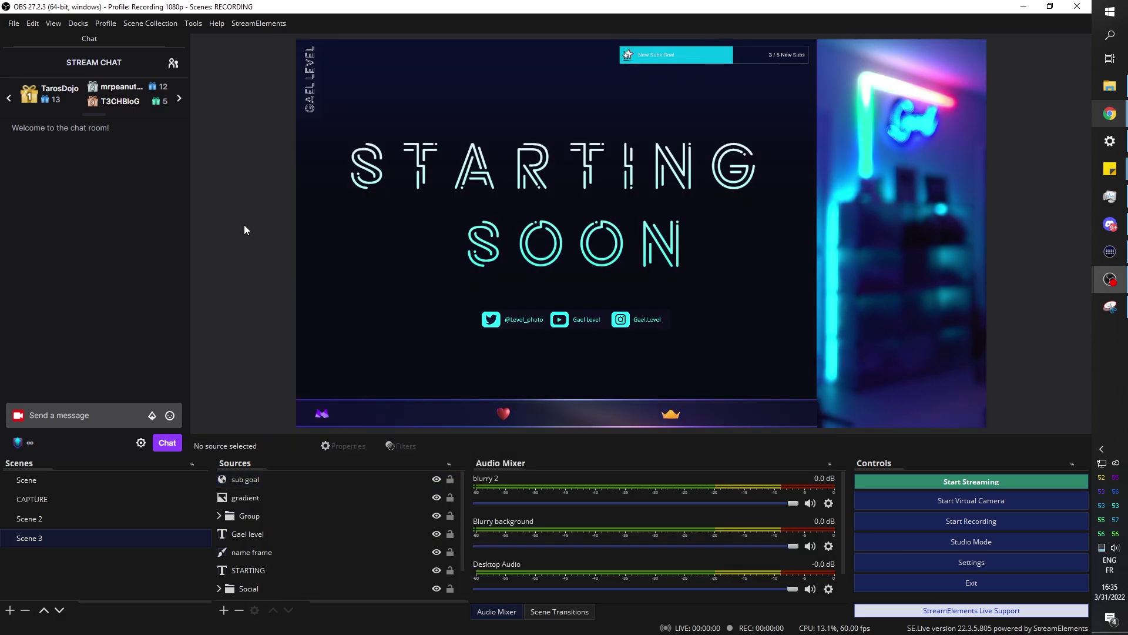
Duplicate Scene 3, keeping the default name 'Scene 3 2'
right_click(37, 539)
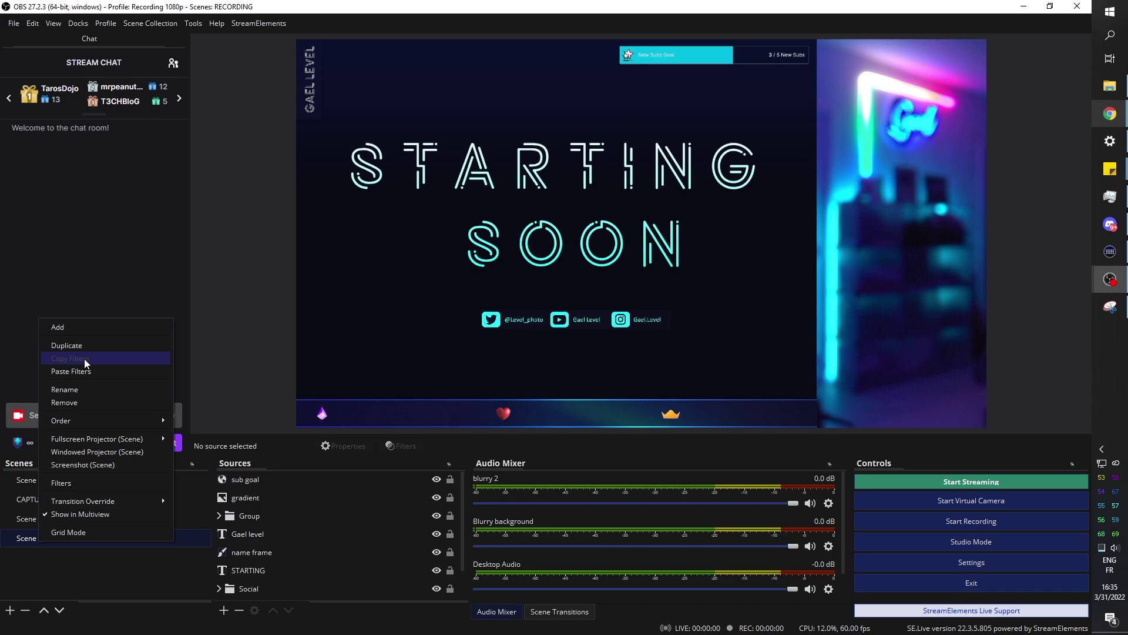
click(83, 350)
click(519, 342)
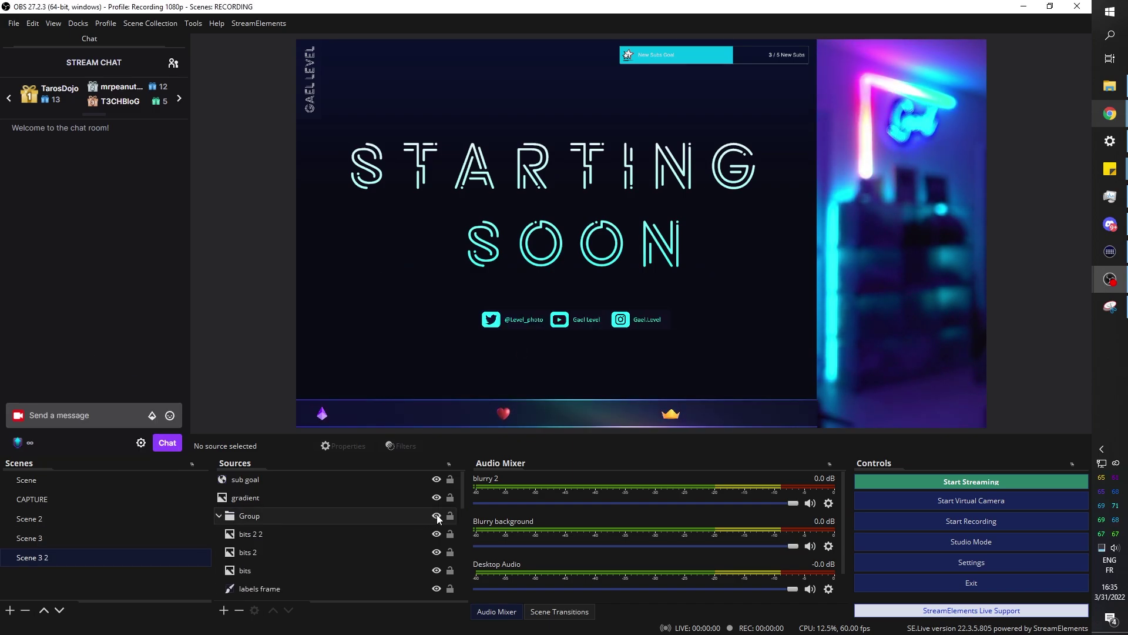
In Scene 3 2, hide the STARTING SOON text and move the social links to the top
click(46, 558)
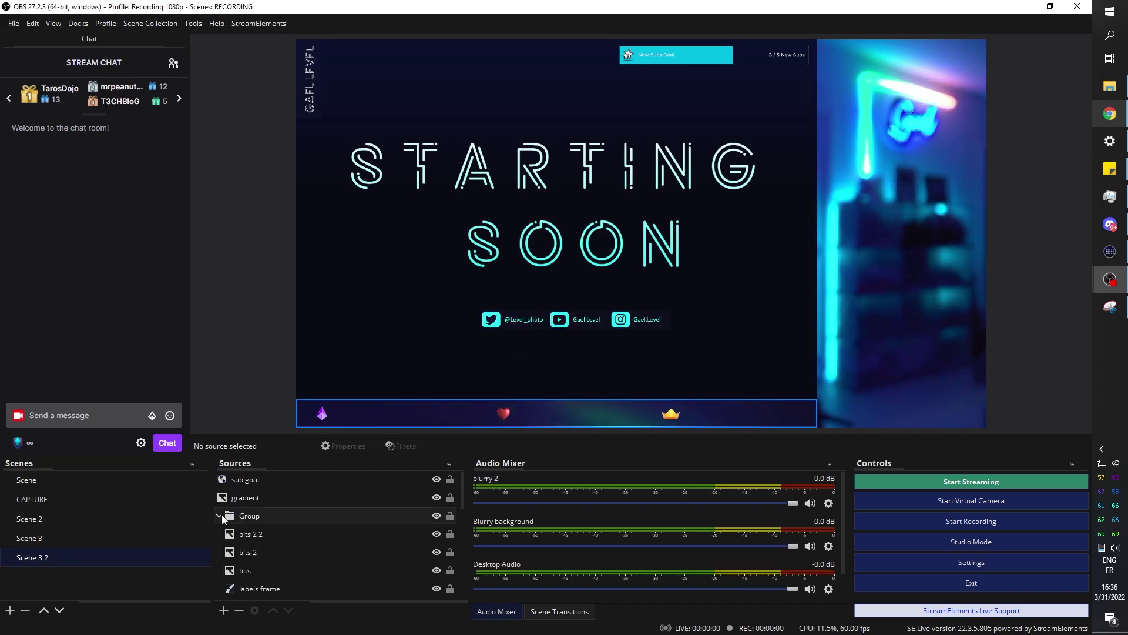
click(436, 570)
click(253, 588)
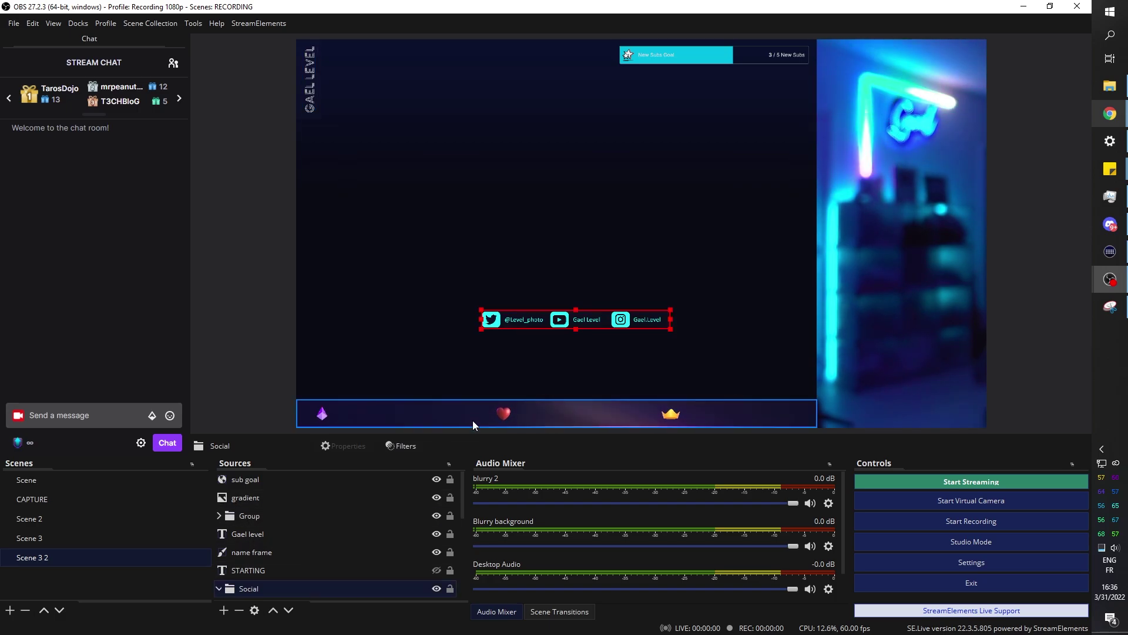
drag(527, 320, 422, 60)
Add the existing HDMI webcam to Scene 3 2 as a Video Capture Device source
click(252, 552)
click(223, 610)
click(290, 525)
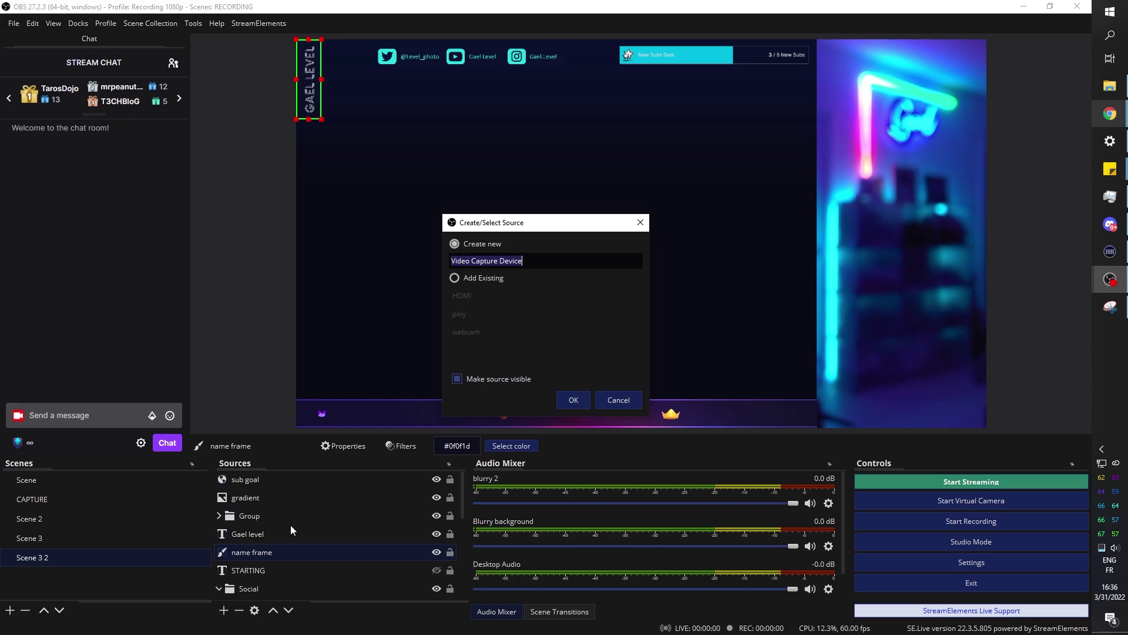
click(580, 406)
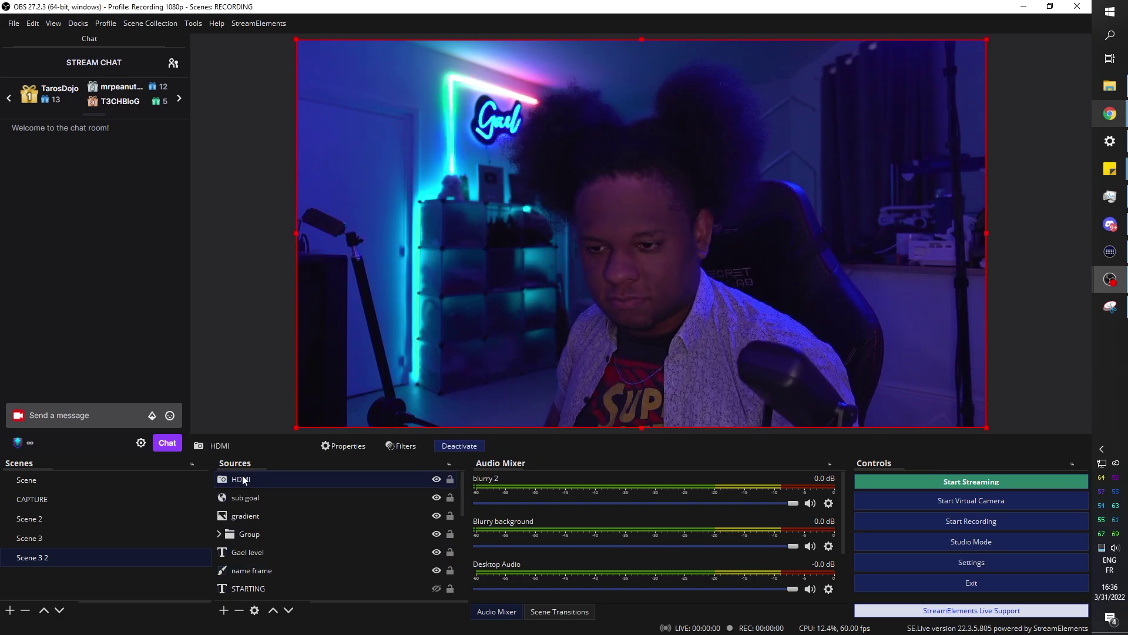
Flip the HDMI webcam horizontally so the image is mirrored
right_click(243, 476)
mouse_move(354, 268)
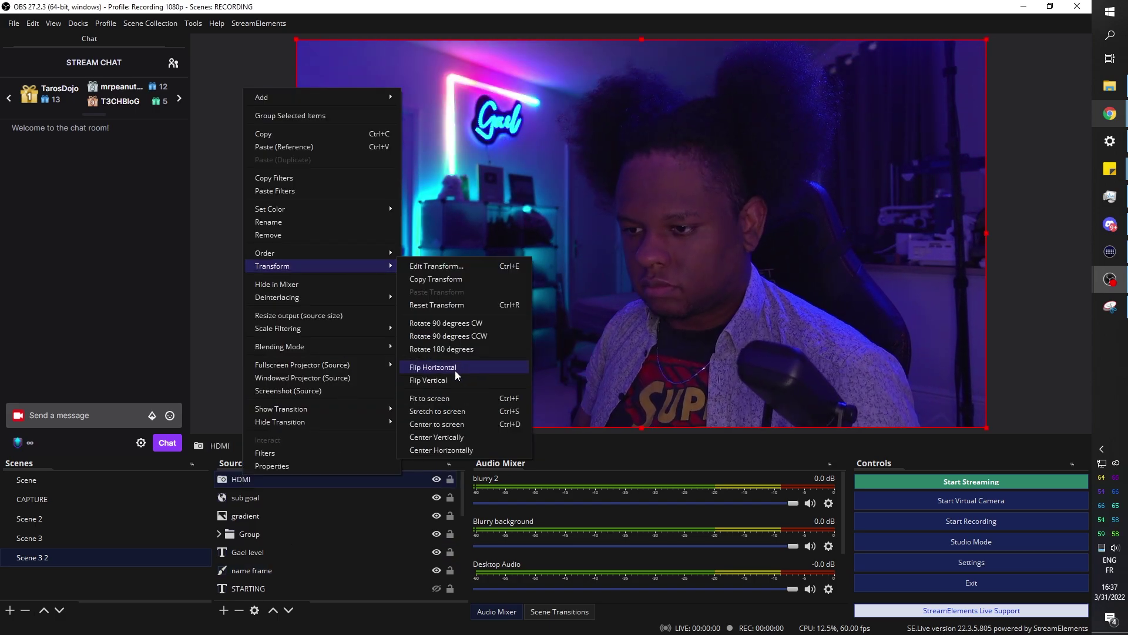
click(455, 367)
Resize the webcam into the left panel between the socials and the bottom bar
drag(985, 47, 947, 77)
drag(296, 436, 329, 405)
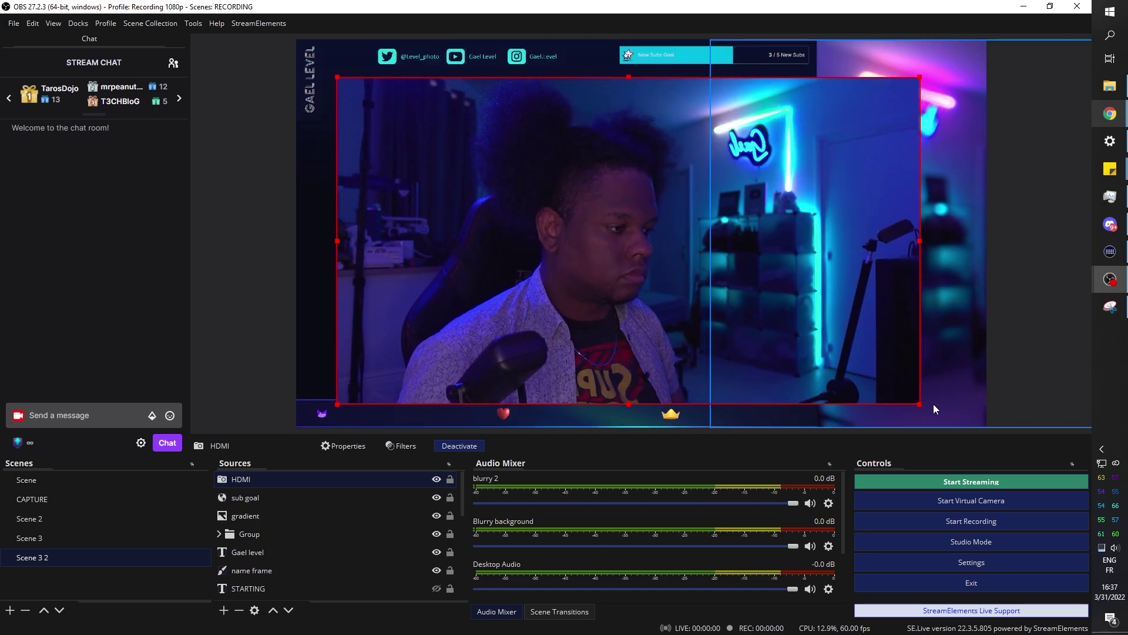
drag(918, 404, 820, 386)
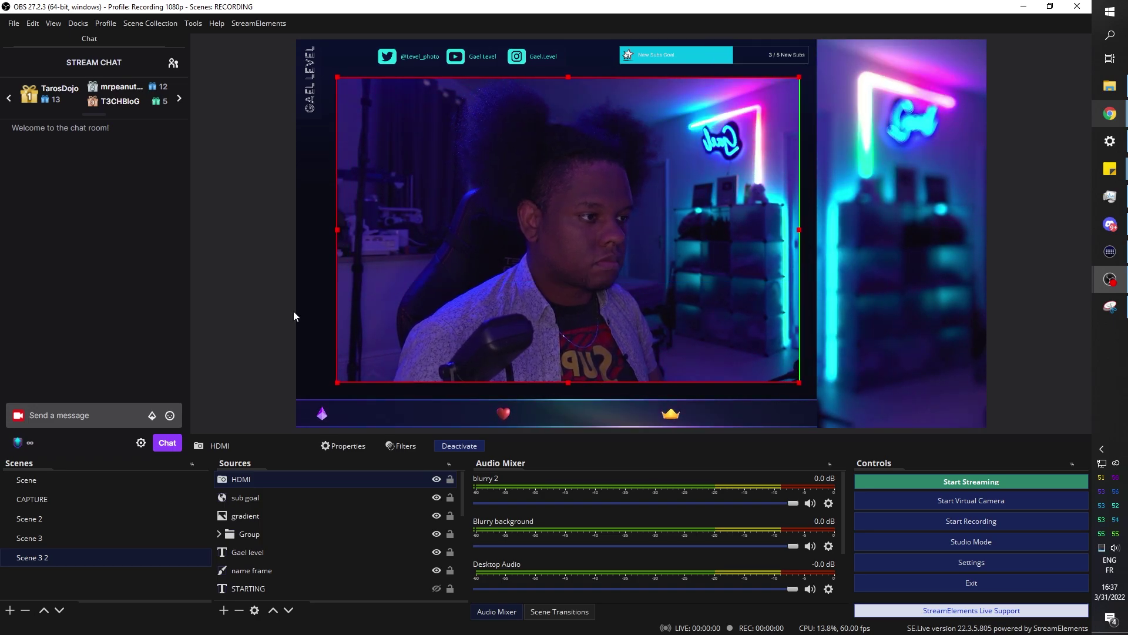
click(256, 234)
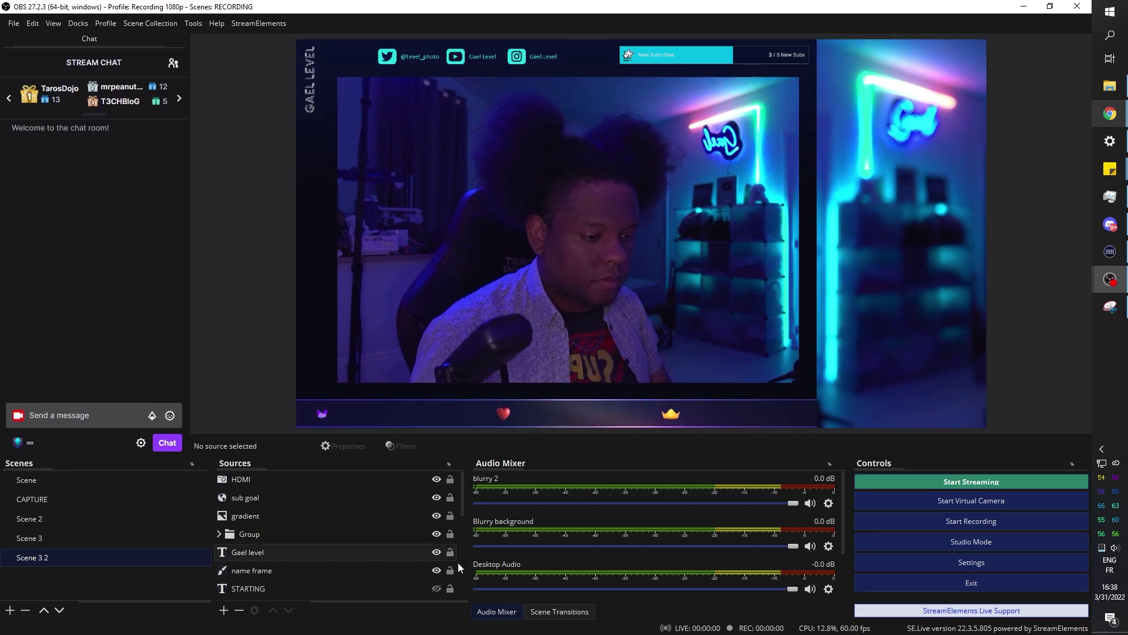
Set the scene transition to a 3000 ms Slide
click(559, 611)
click(794, 483)
click(718, 552)
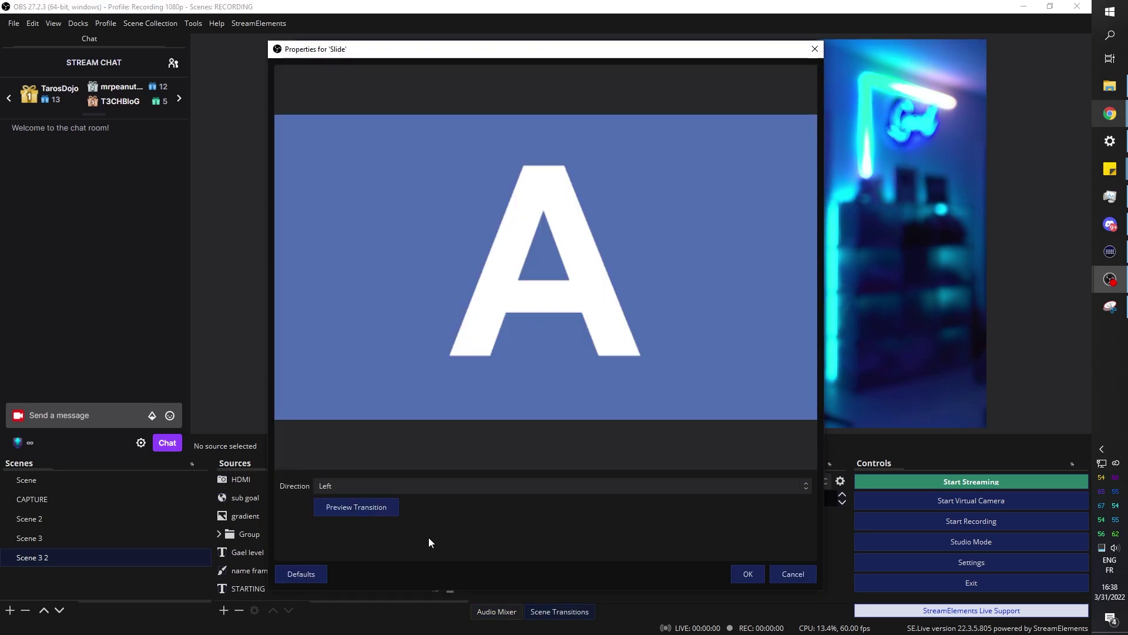
click(748, 573)
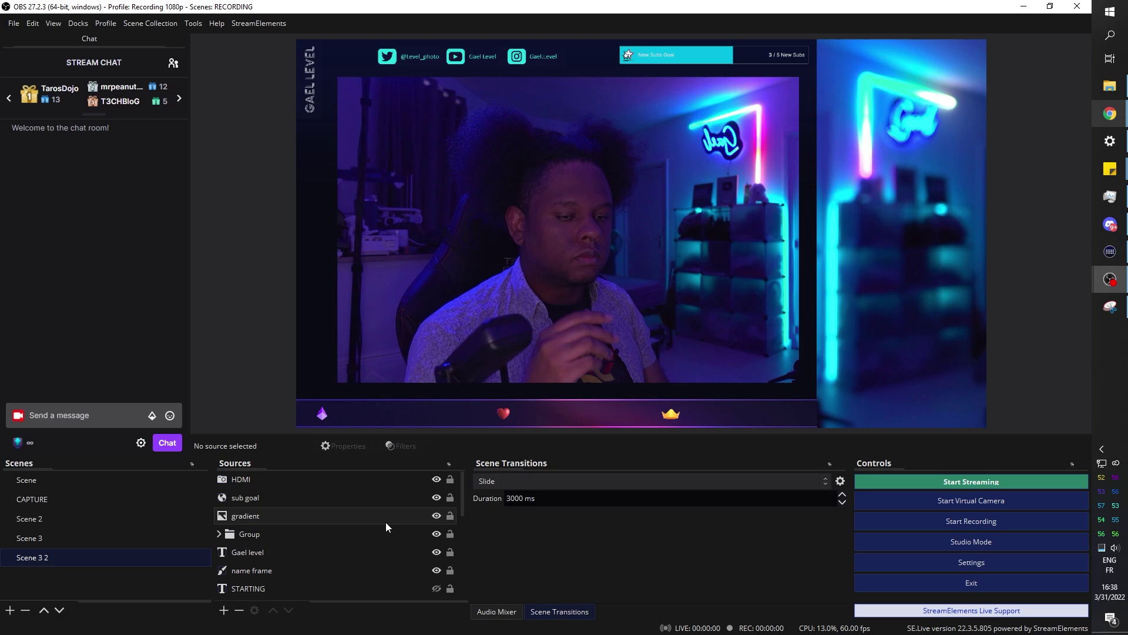
Start recording while sliding from Scene 3 to Scene 3 2 and back
click(95, 543)
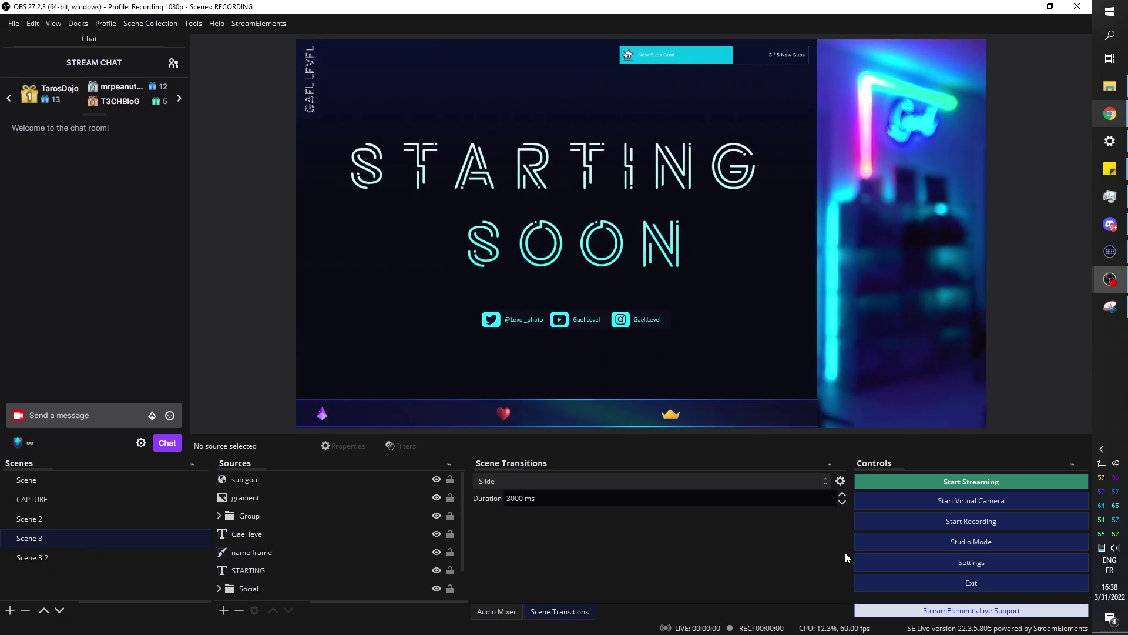
click(882, 521)
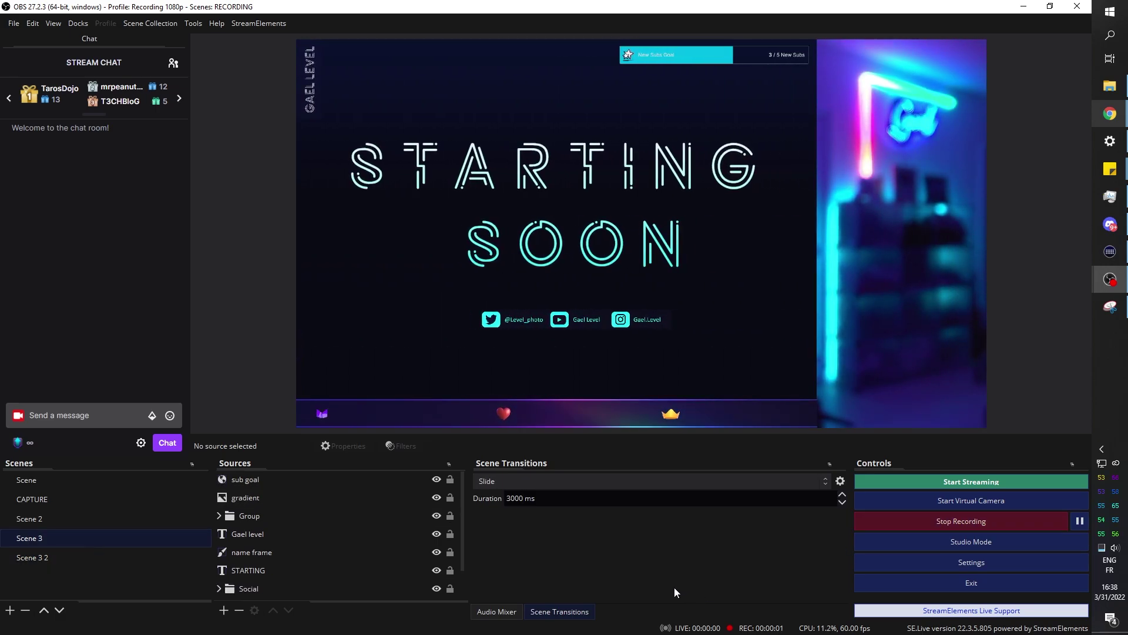
click(49, 564)
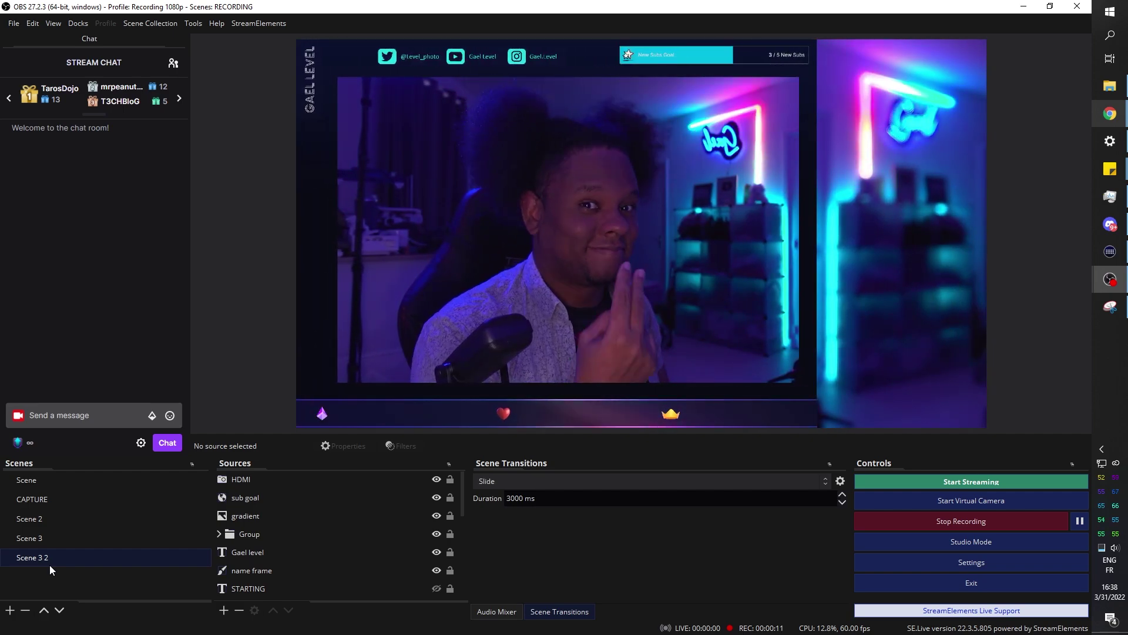
click(54, 541)
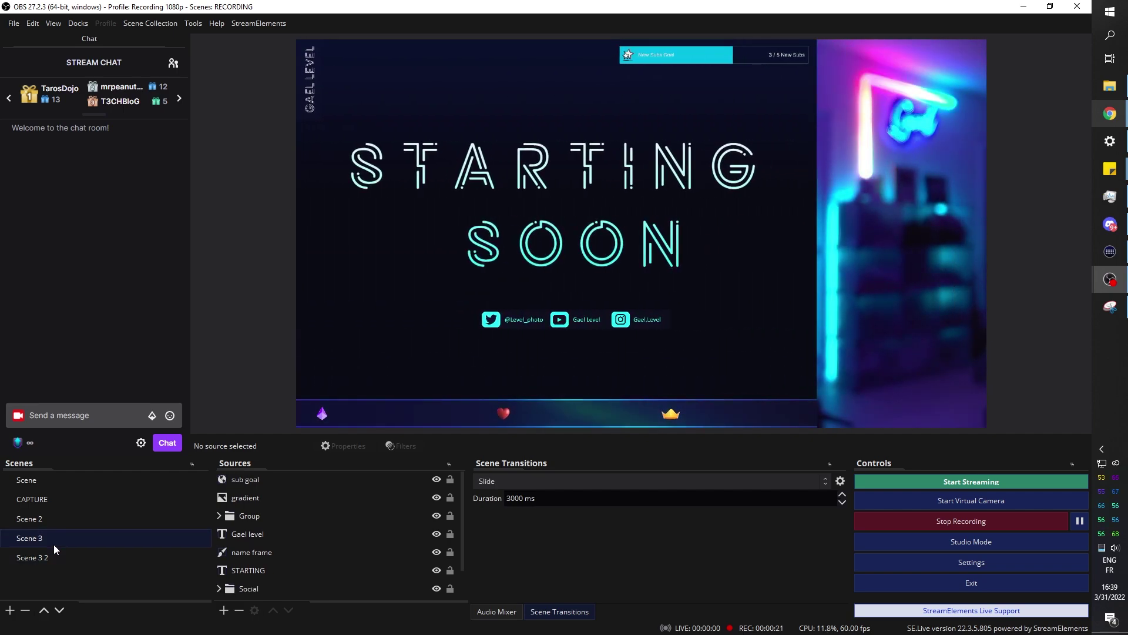